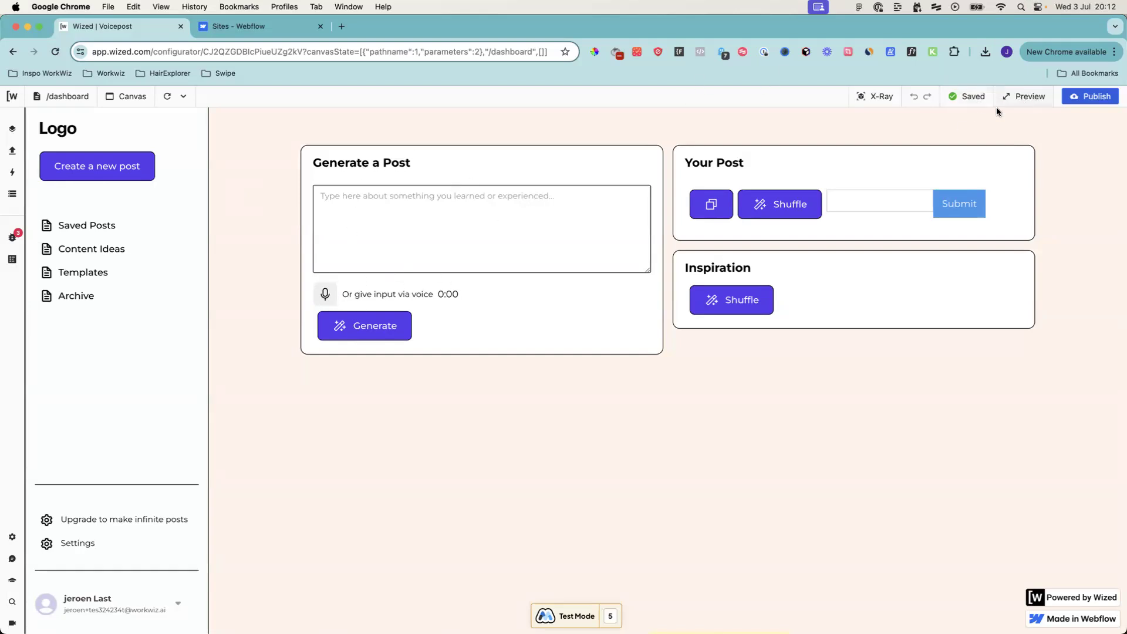
Step: Preview the dashboard, try "Today i learned this and this" as the post prompt and clear the text again
click(1024, 96)
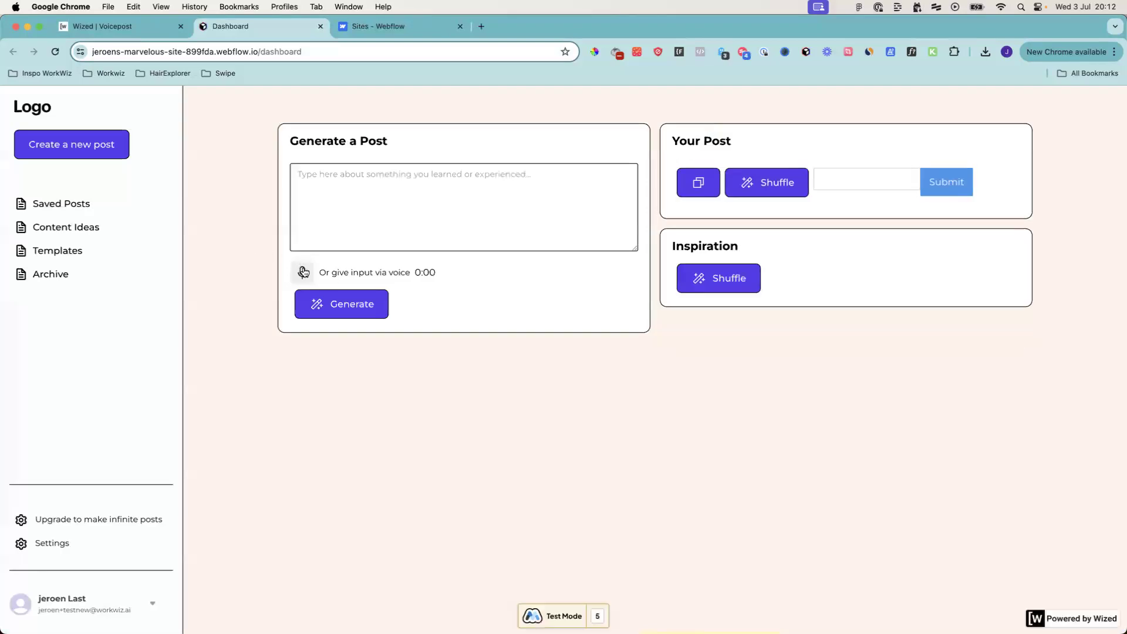
click(361, 179)
text(Today i learned this and this)
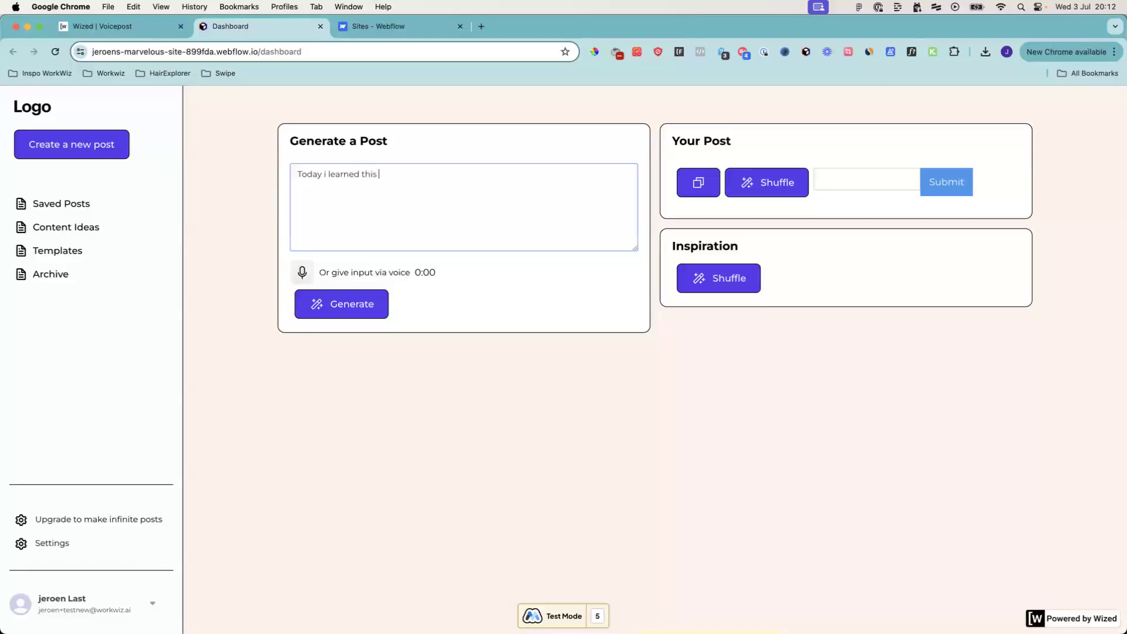
key(super+a)
key(BackSpace)
Step: Record a short voice input and have it transcribed into the Generate a Post prompt
click(302, 272)
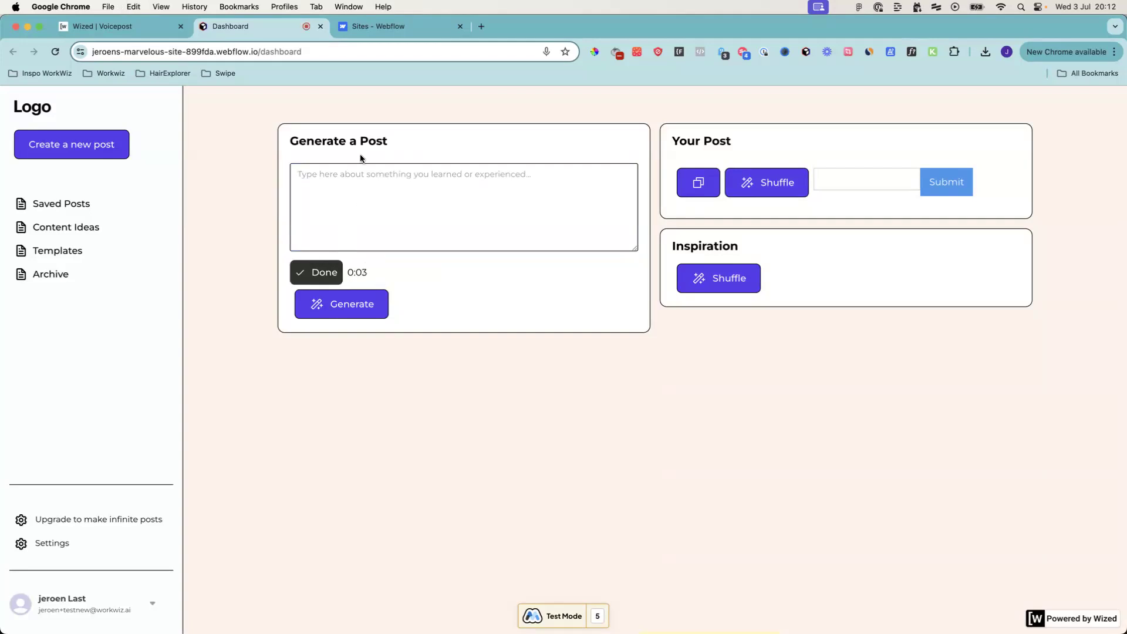
click(318, 271)
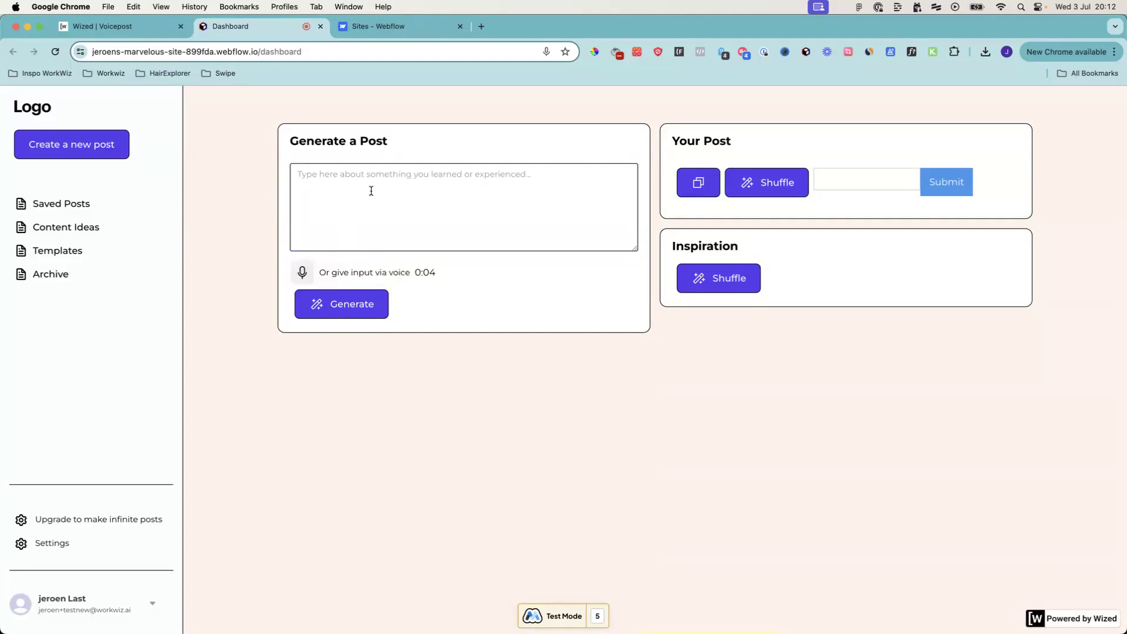
triple_click(438, 220)
click(455, 221)
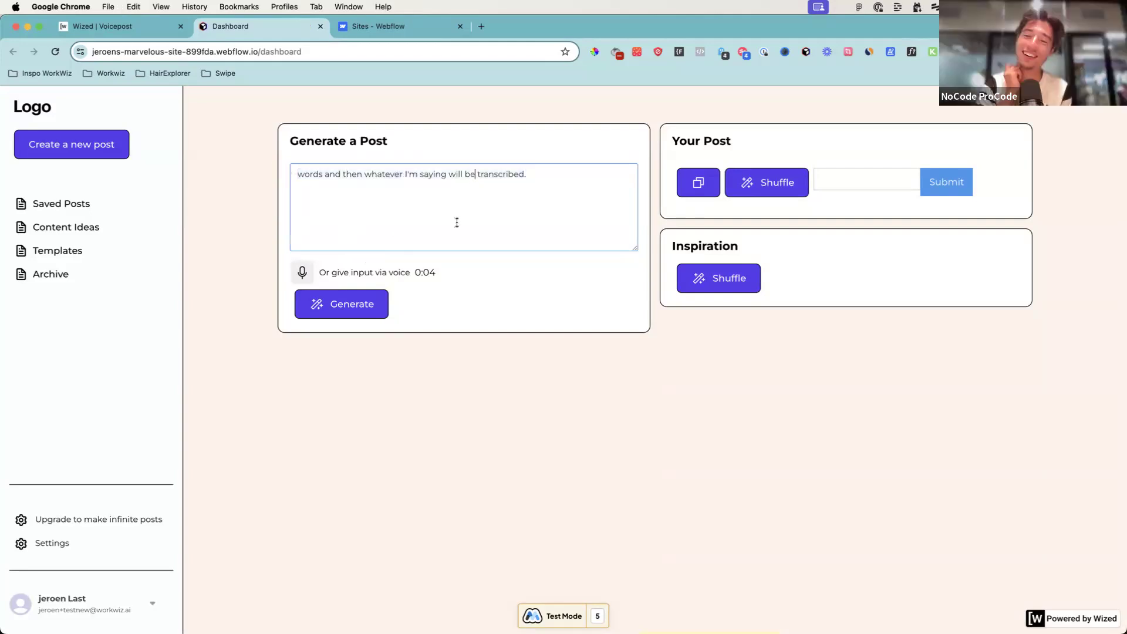
click(464, 262)
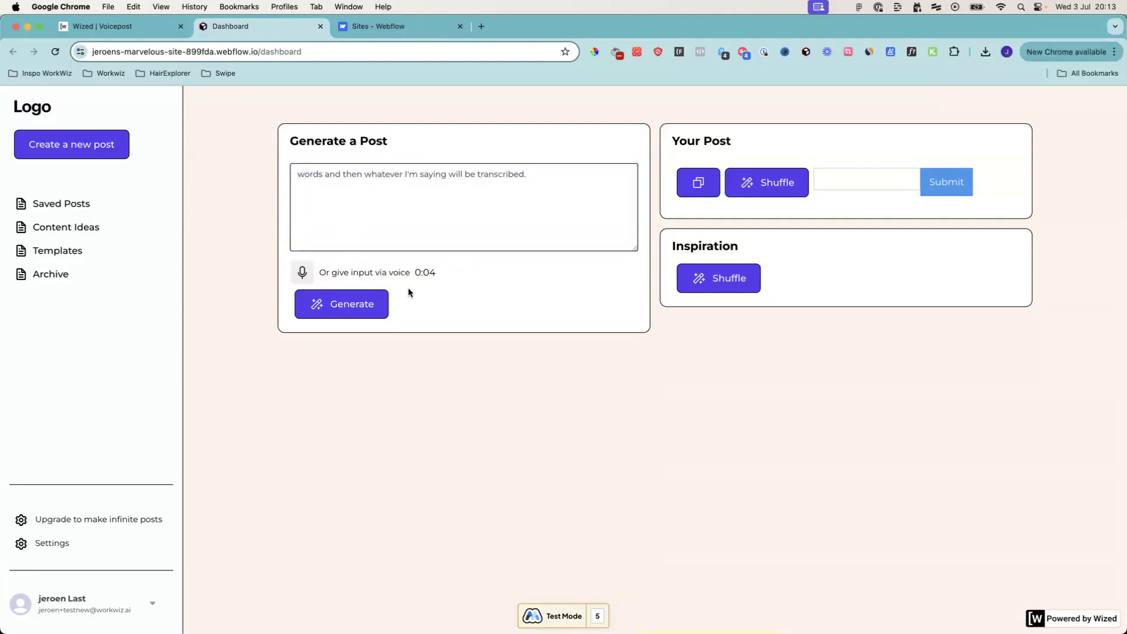
Step: Generate a post from the transcribed text and submit the revision request "Maybe remove the first line"
click(793, 187)
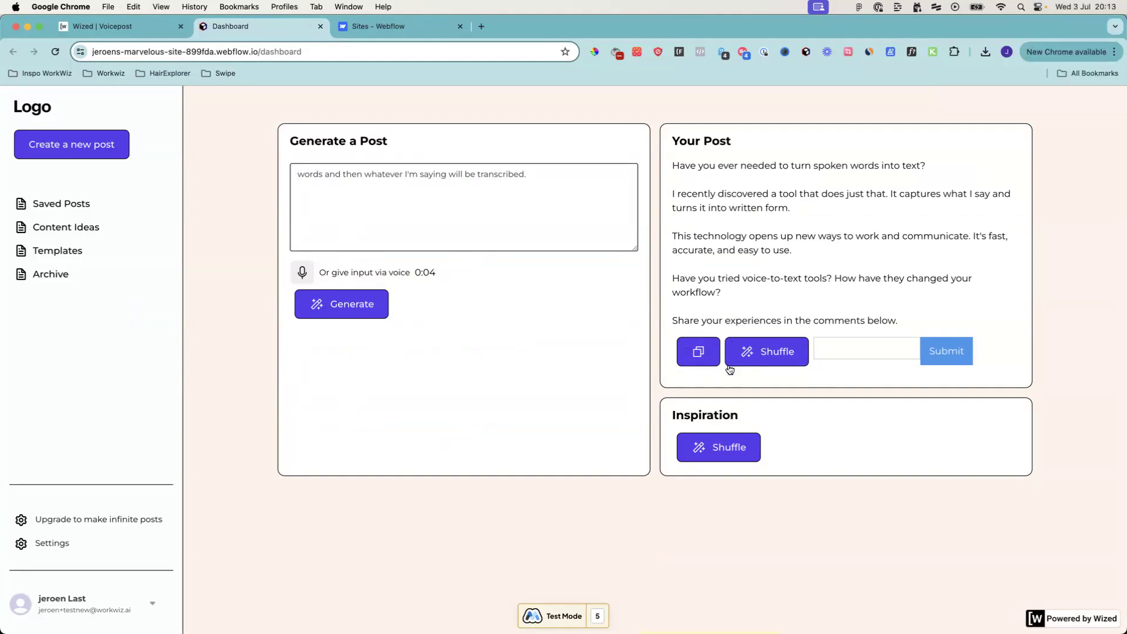
drag(653, 147, 738, 165)
click(864, 282)
click(868, 347)
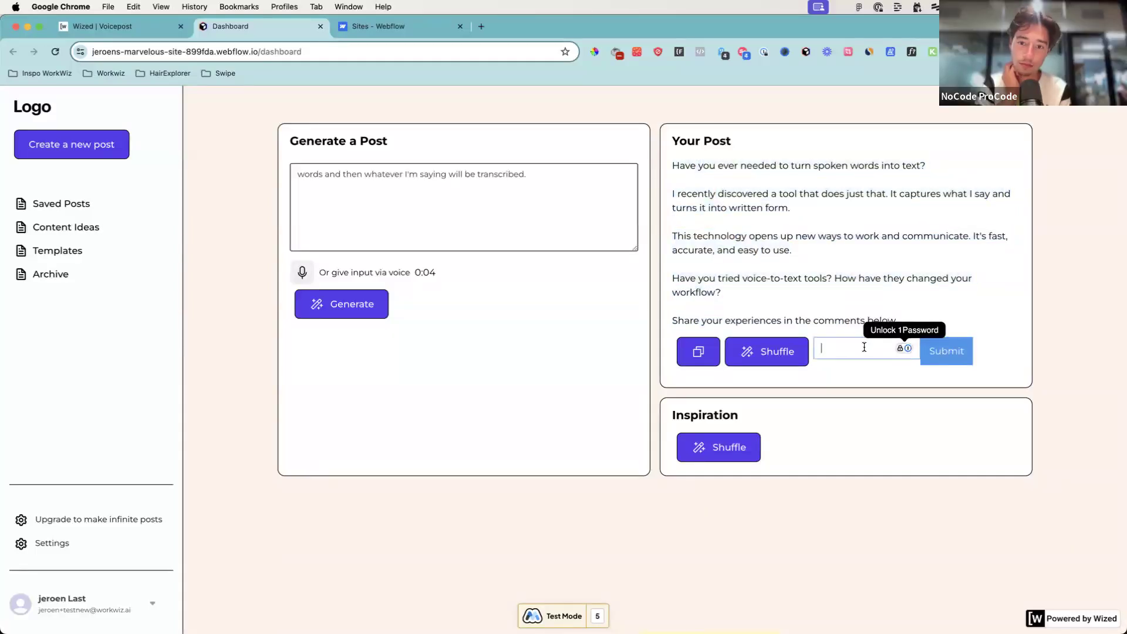
text(M)
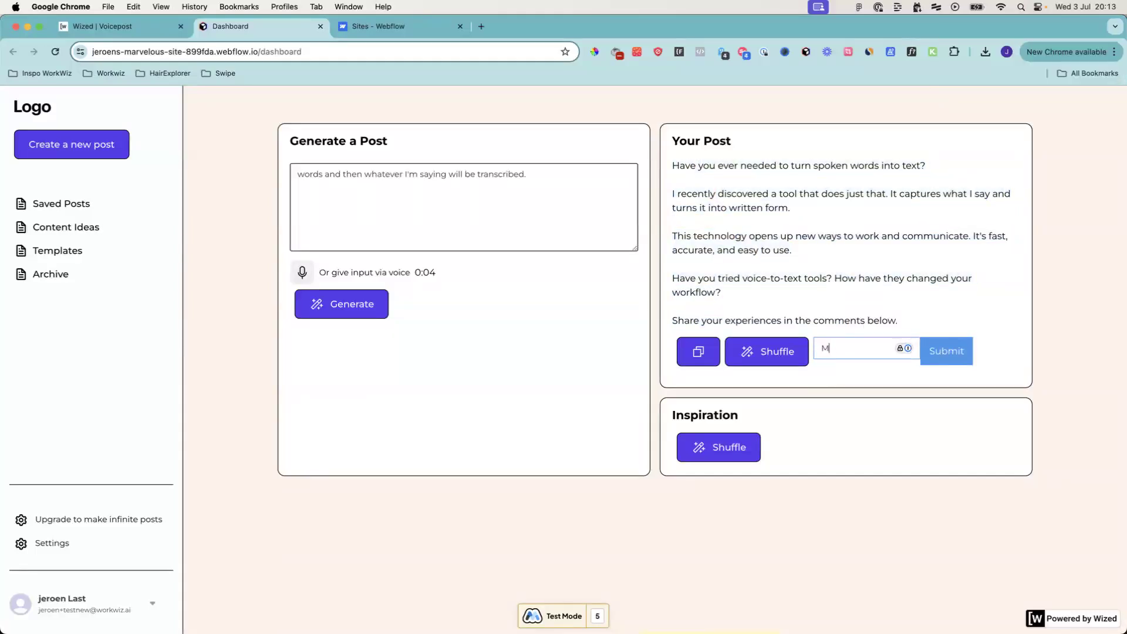
text(aybe remove the first line)
key(Return)
Step: Replace the prompt text with "WEFWEF" and generate a new post from it
click(557, 182)
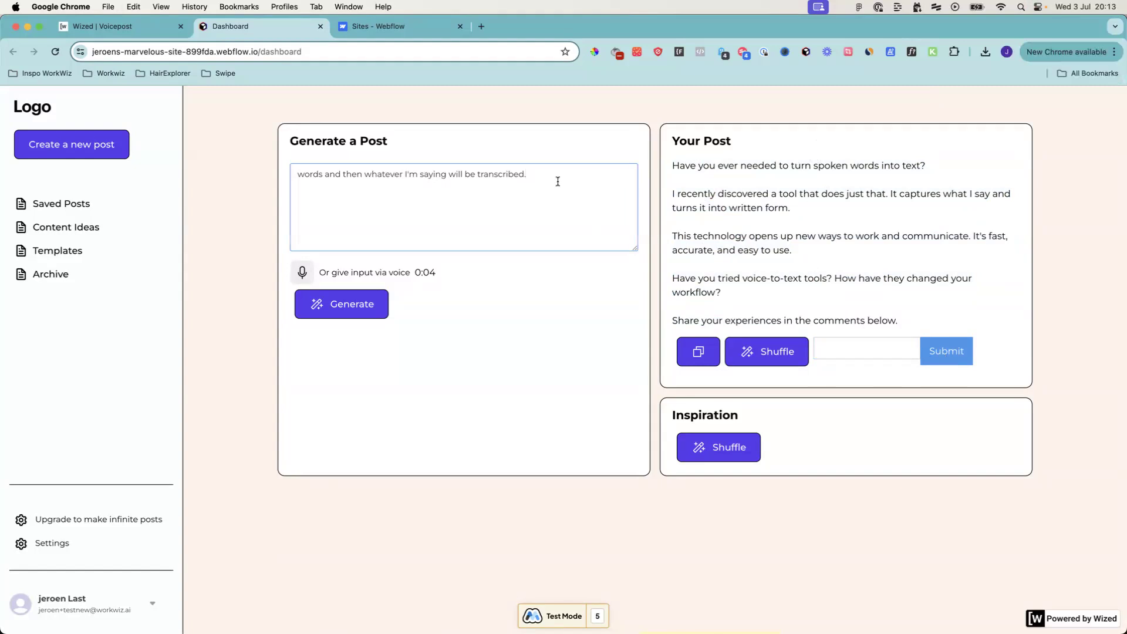
key(super+a)
key(BackSpace)
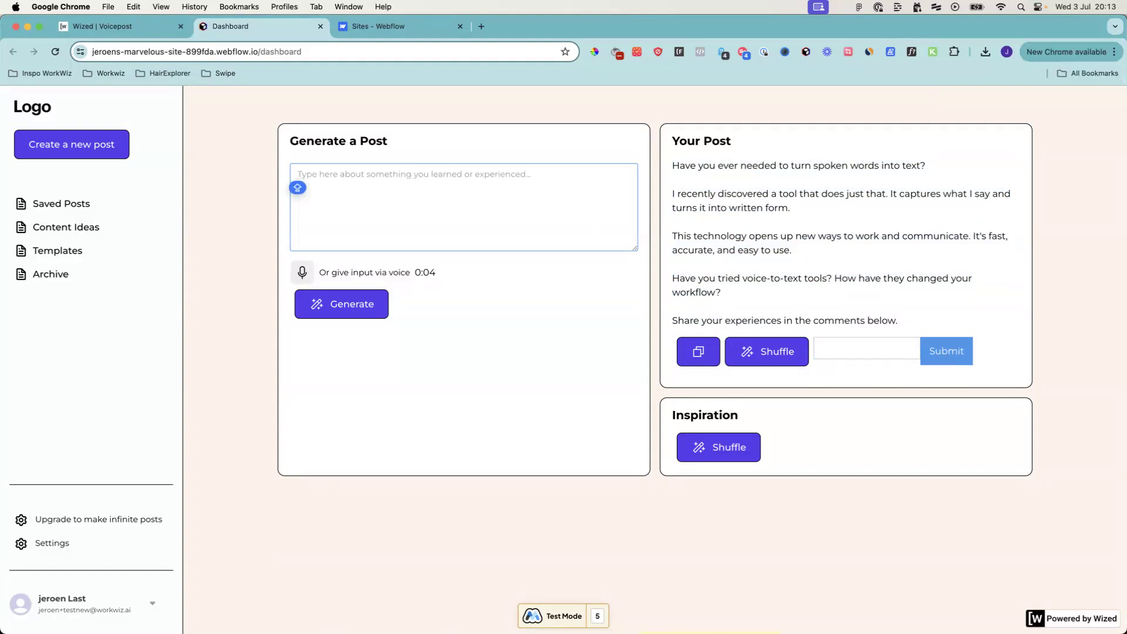
text(WEFWEF)
click(566, 302)
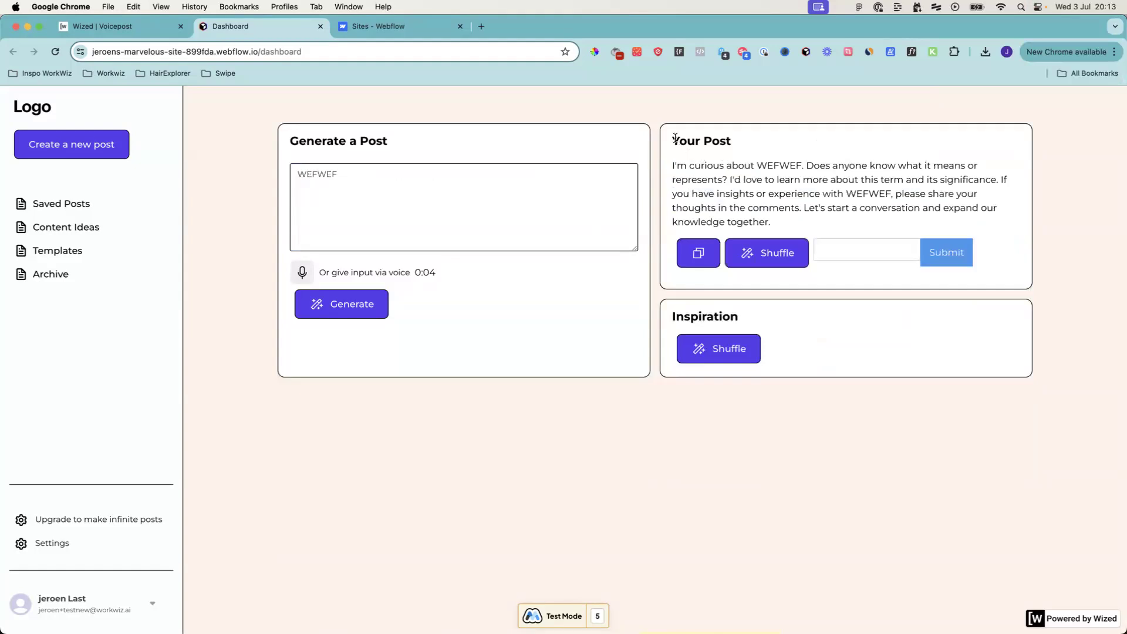
drag(663, 126, 984, 295)
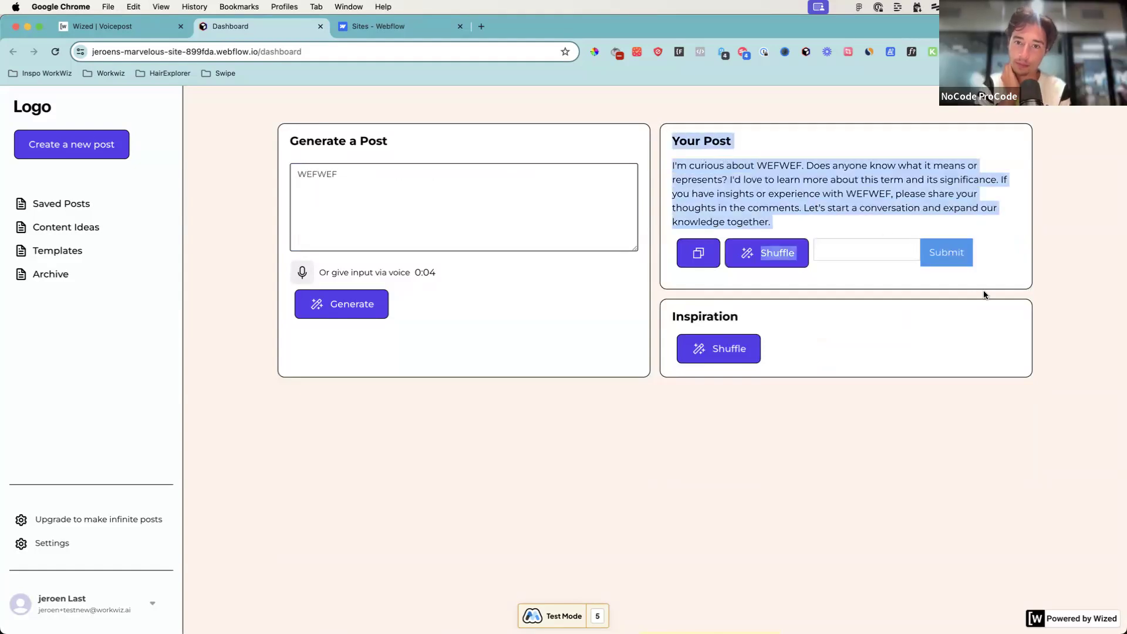
click(377, 206)
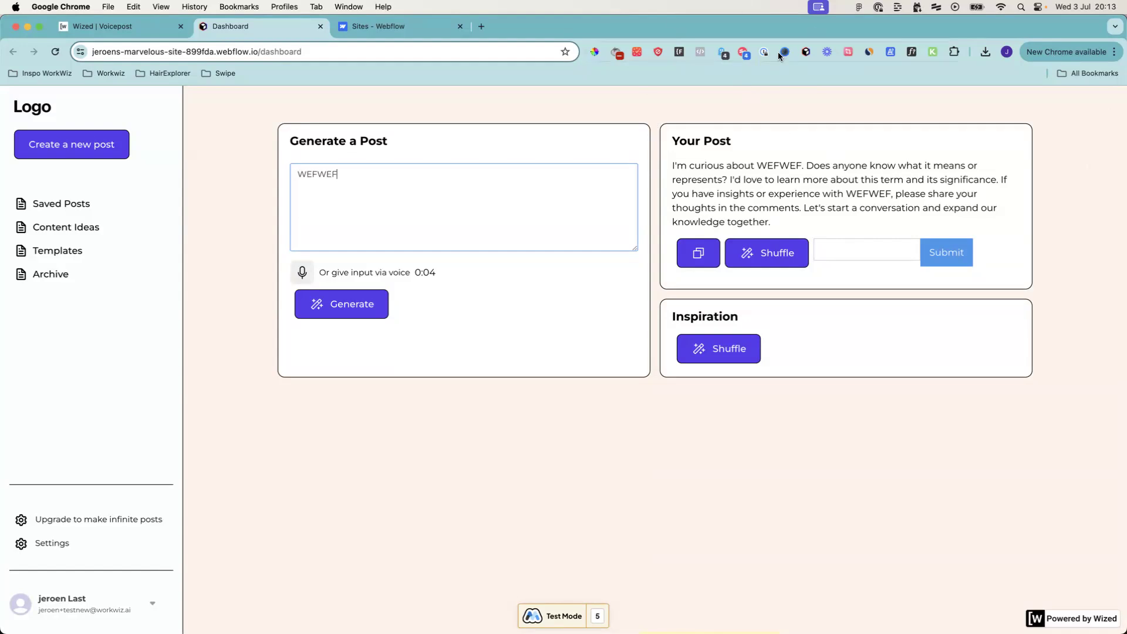
click(741, 154)
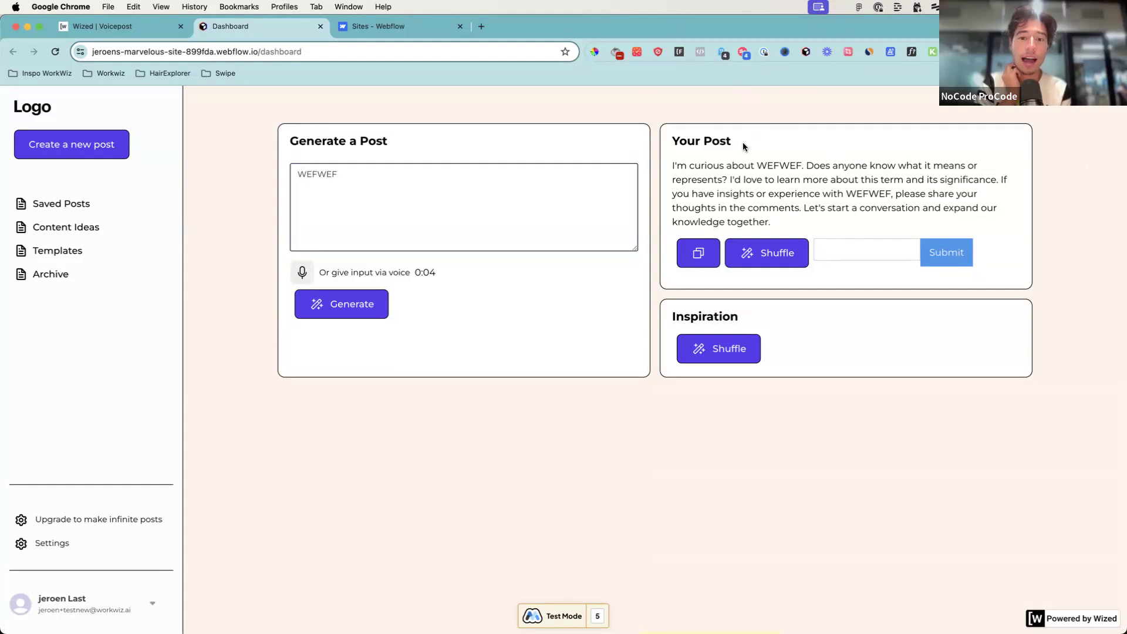
Step: Switch back to the Wized configurator and add a data store variable named posts
key(ctrl+shift+Tab)
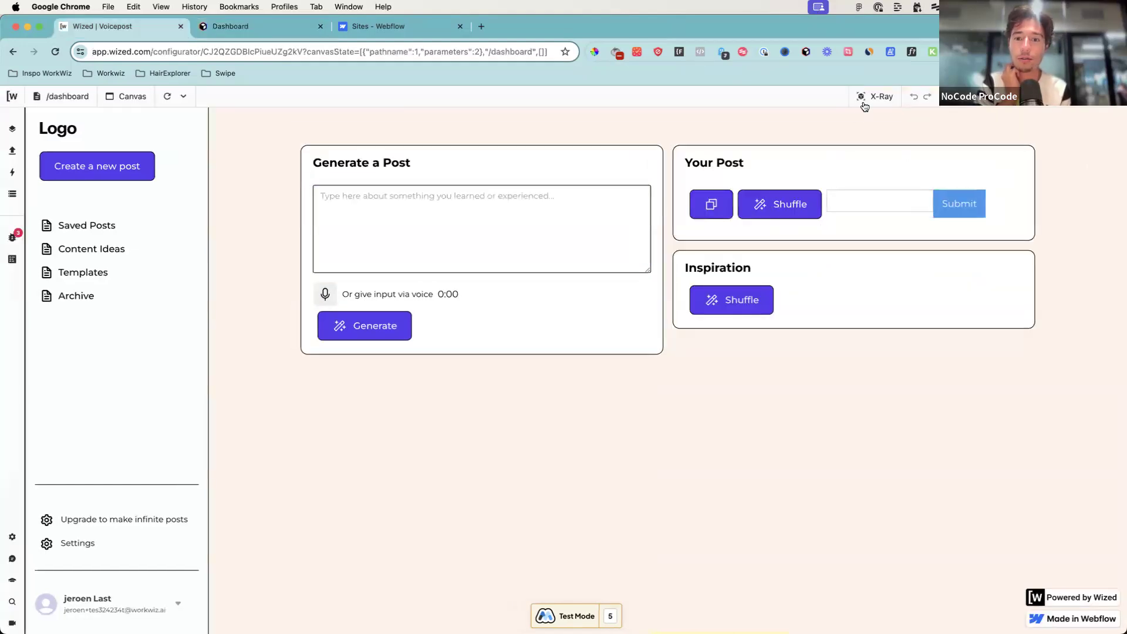
click(866, 98)
click(869, 98)
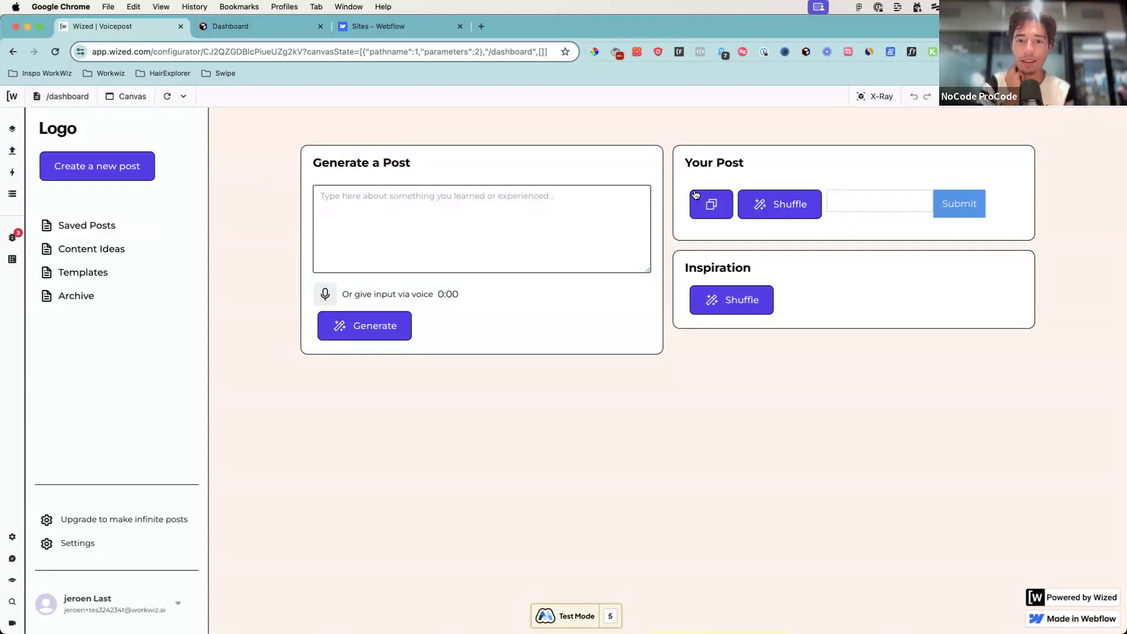
click(485, 222)
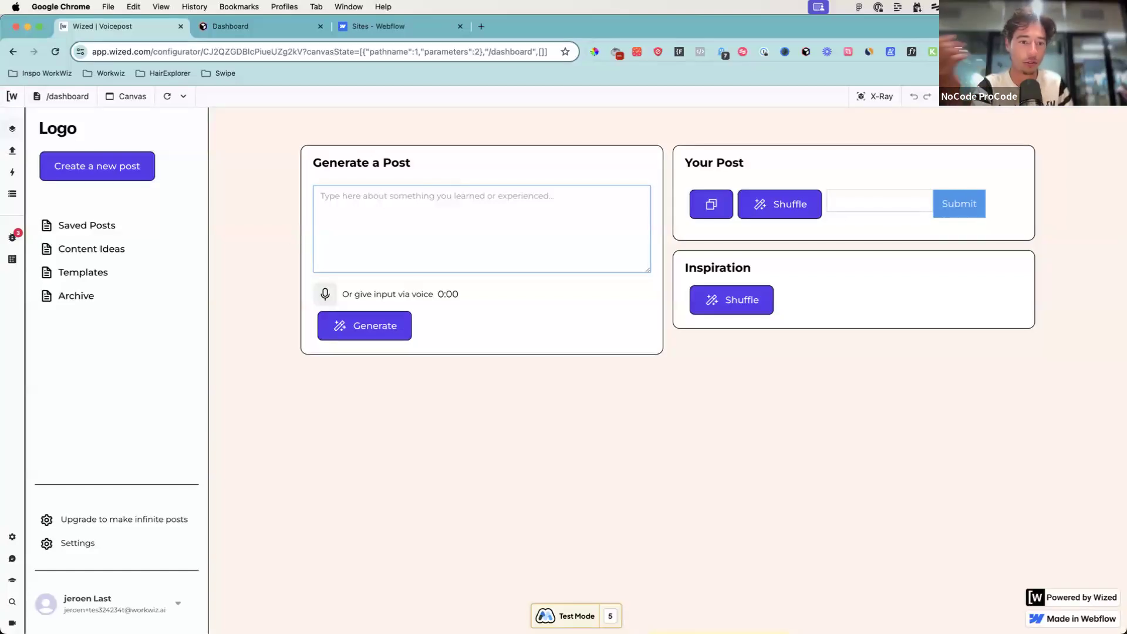
click(11, 195)
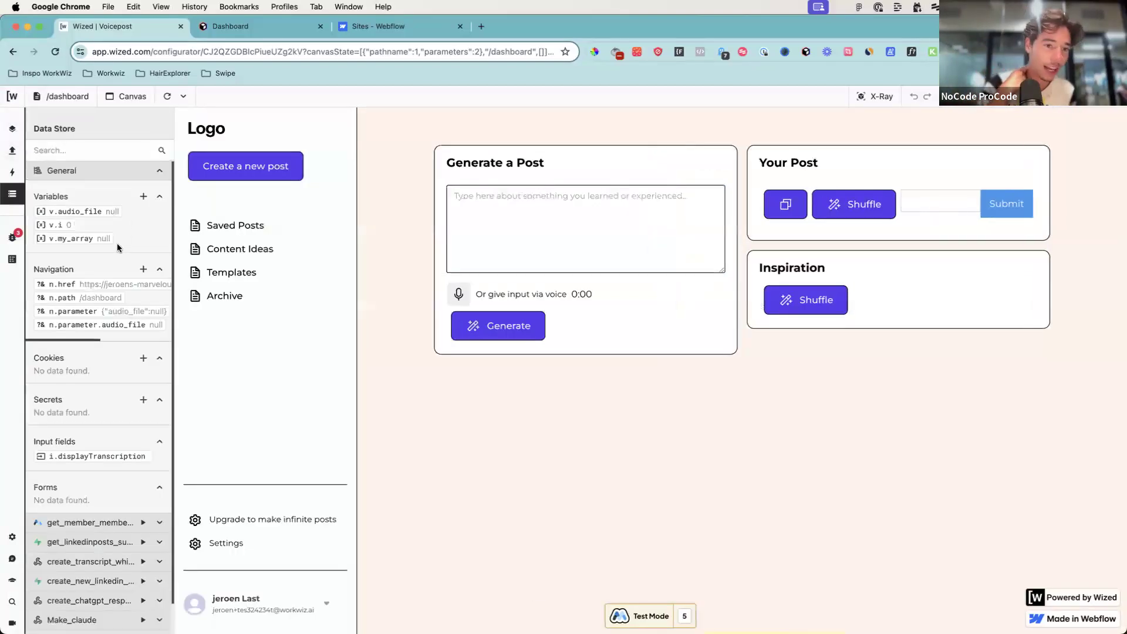
click(143, 197)
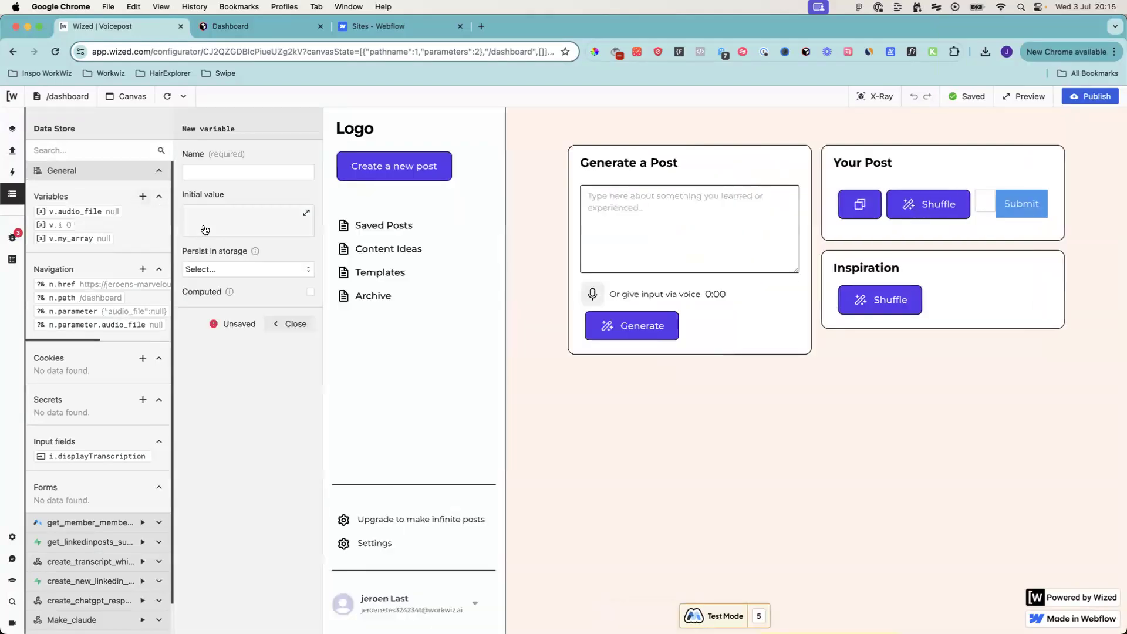
click(235, 171)
text(posts)
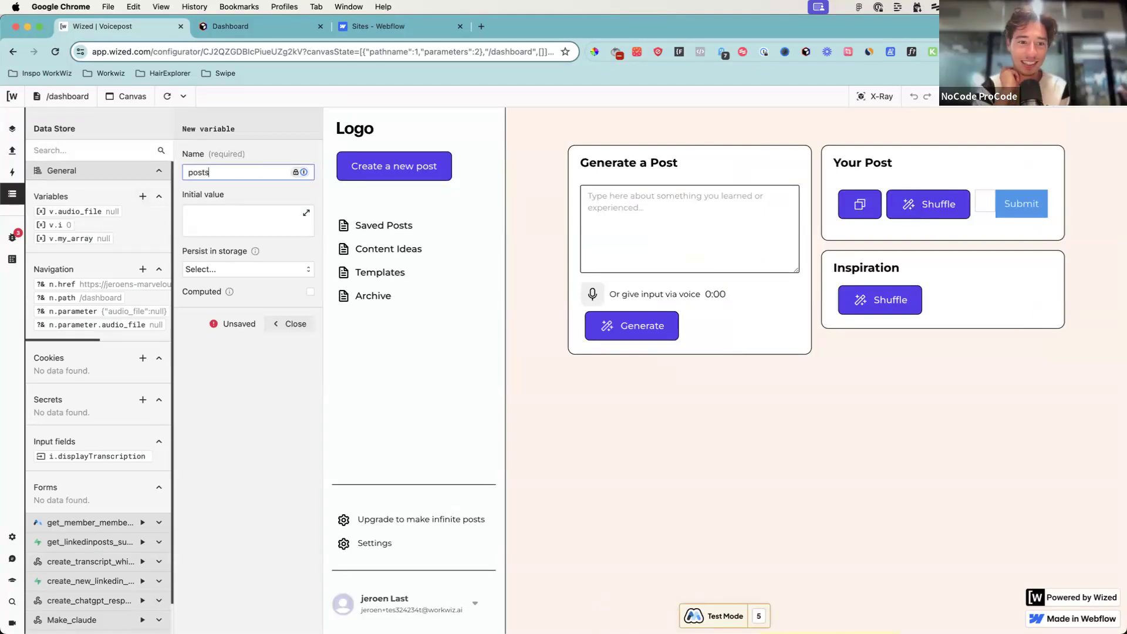
Step: Set the posts variable's initial value to a function that returns an empty array, return []
click(261, 226)
text(re)
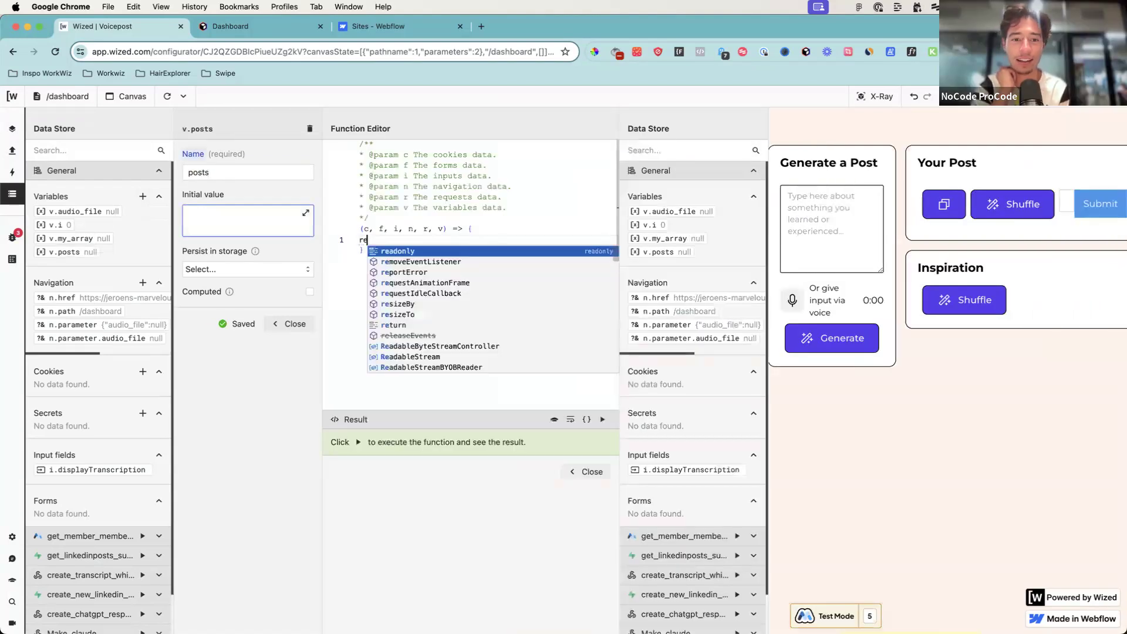
text(turn [)
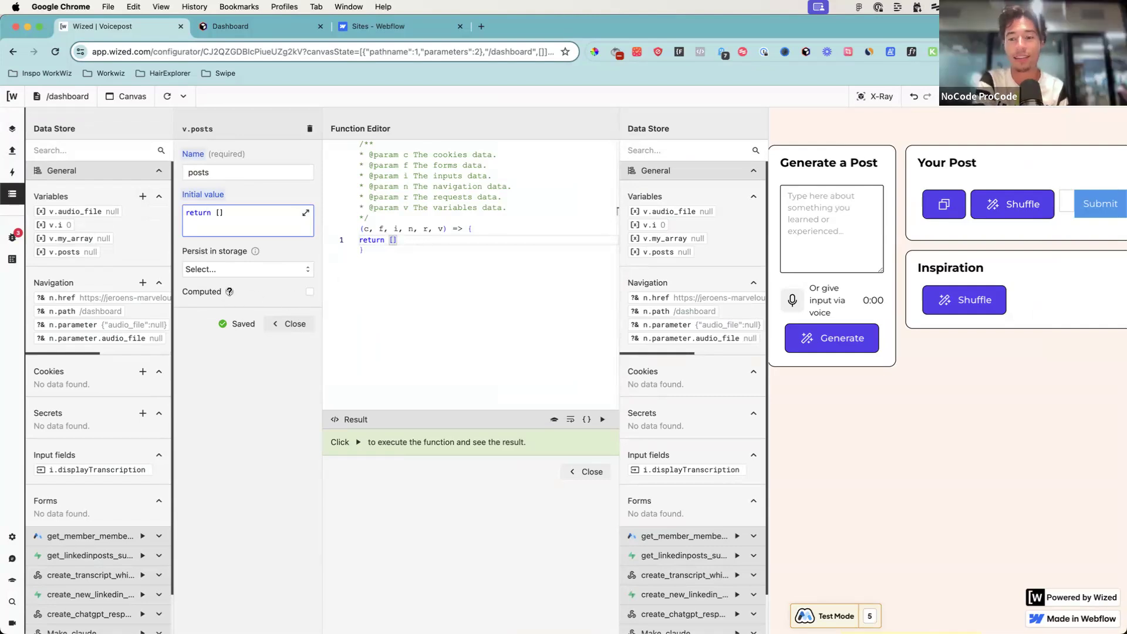
mouse_move(229, 292)
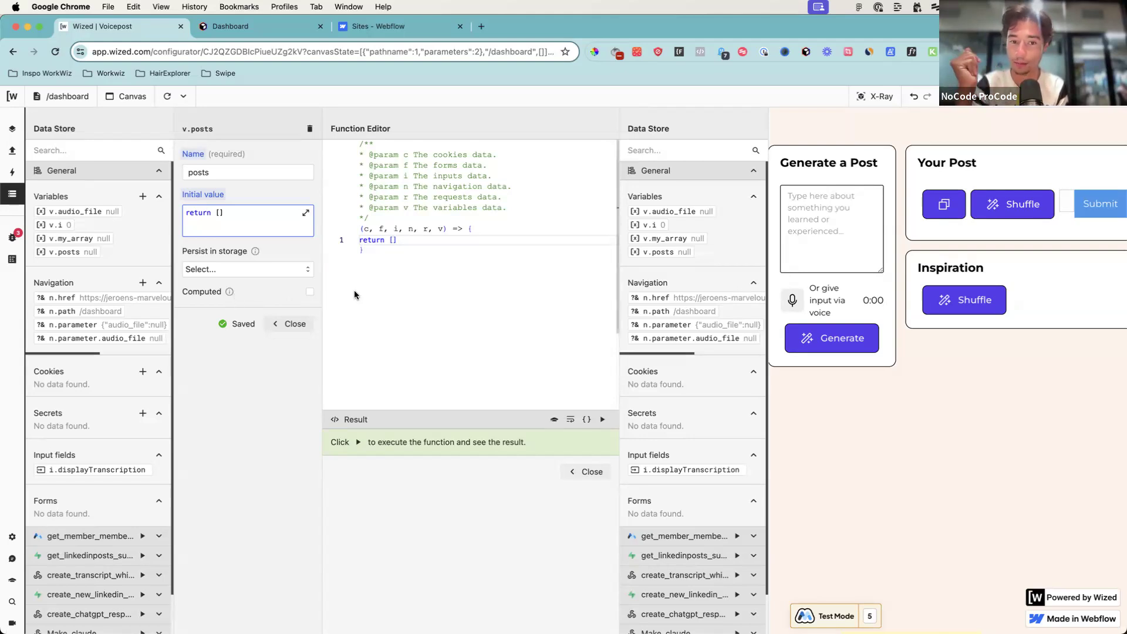
Step: Reopen the posts variable and remove the empty array from its initial value, keeping only return
click(11, 154)
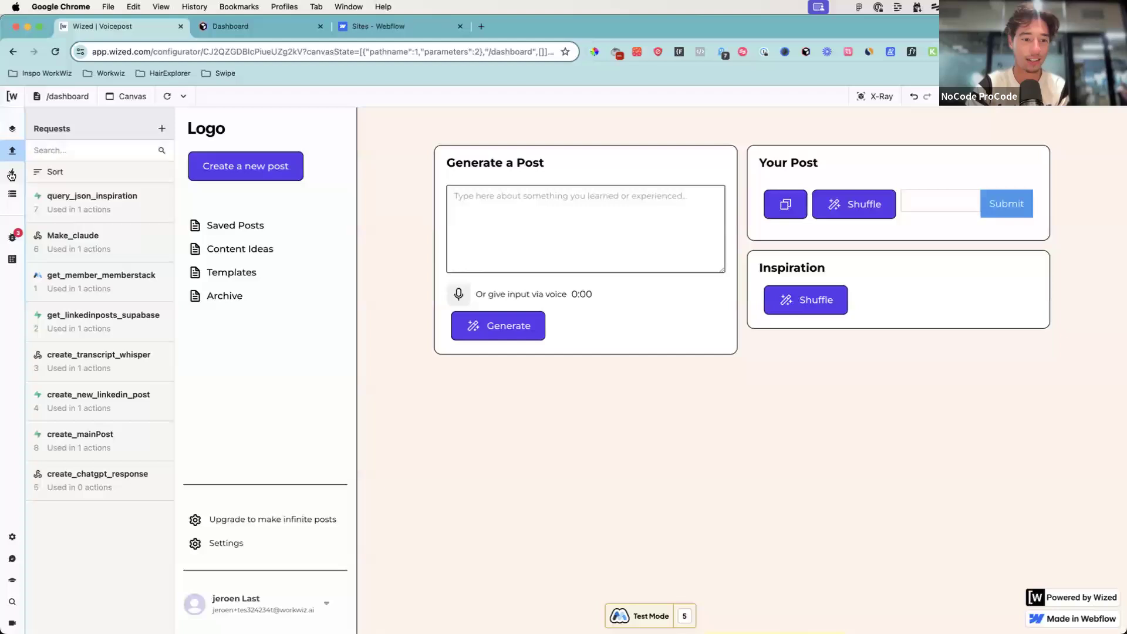
click(12, 173)
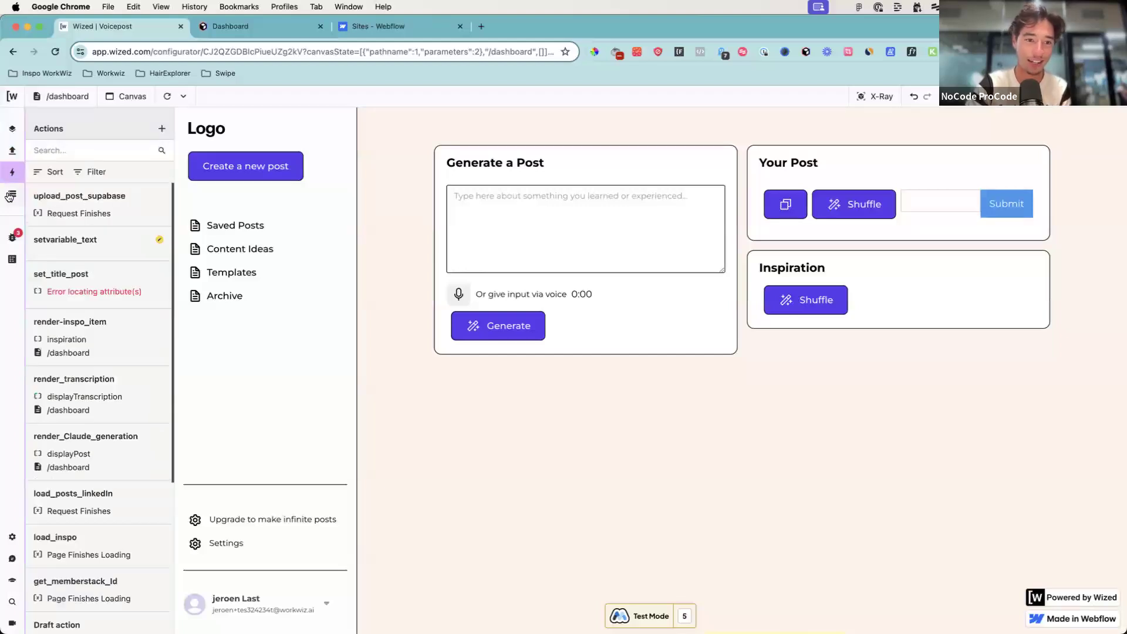
click(12, 194)
scroll(118, 354, down, 3)
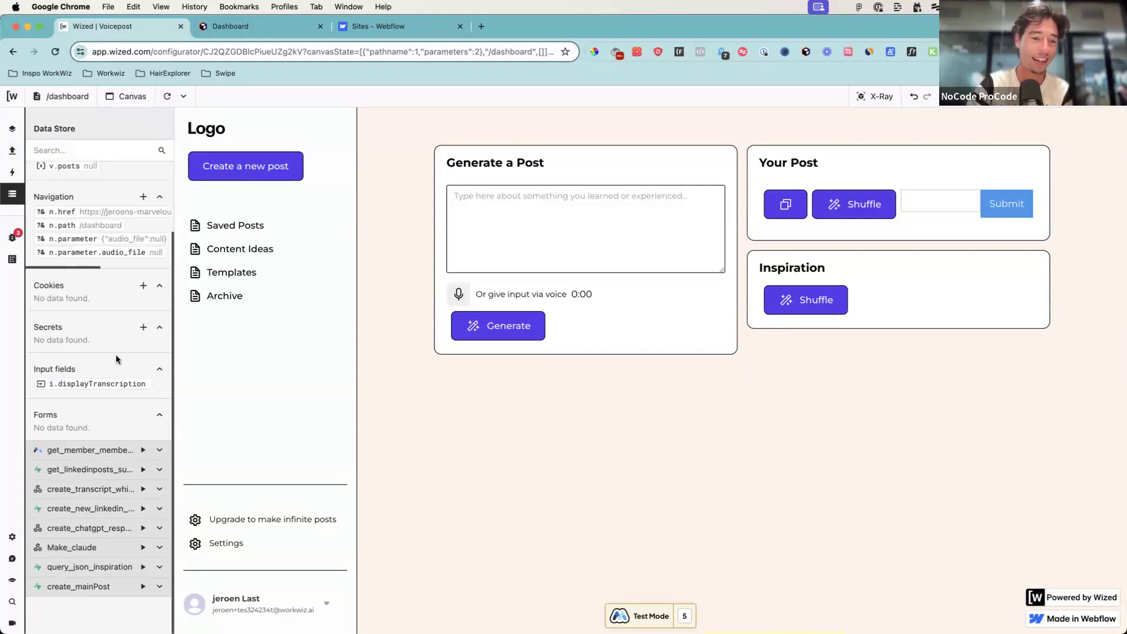
scroll(115, 354, down, 1)
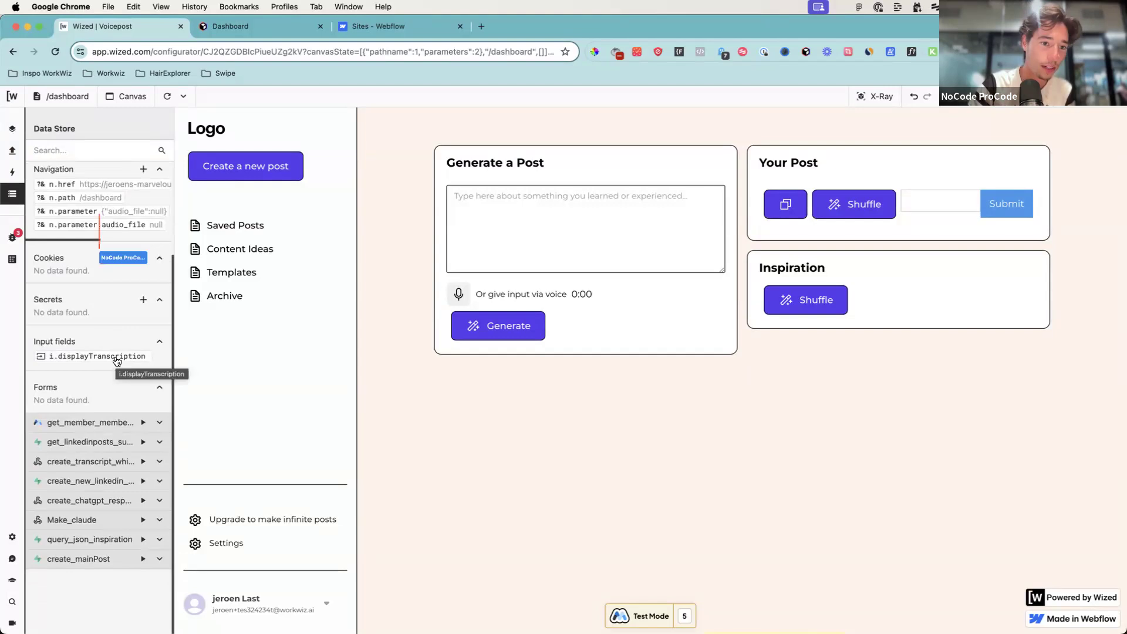
scroll(117, 361, up, 4)
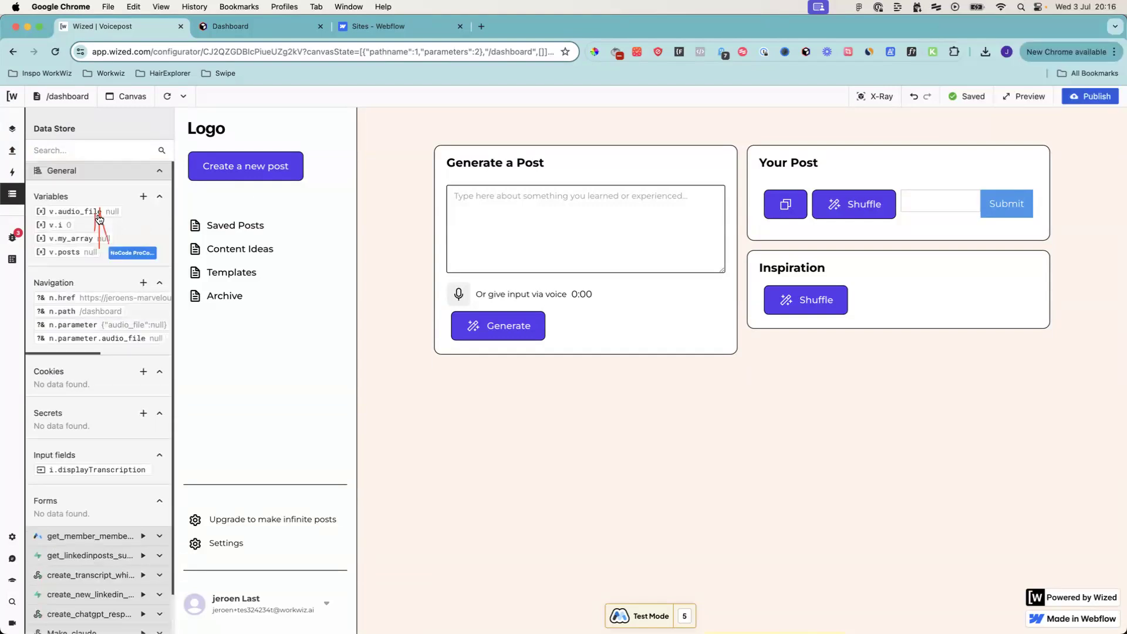
click(70, 253)
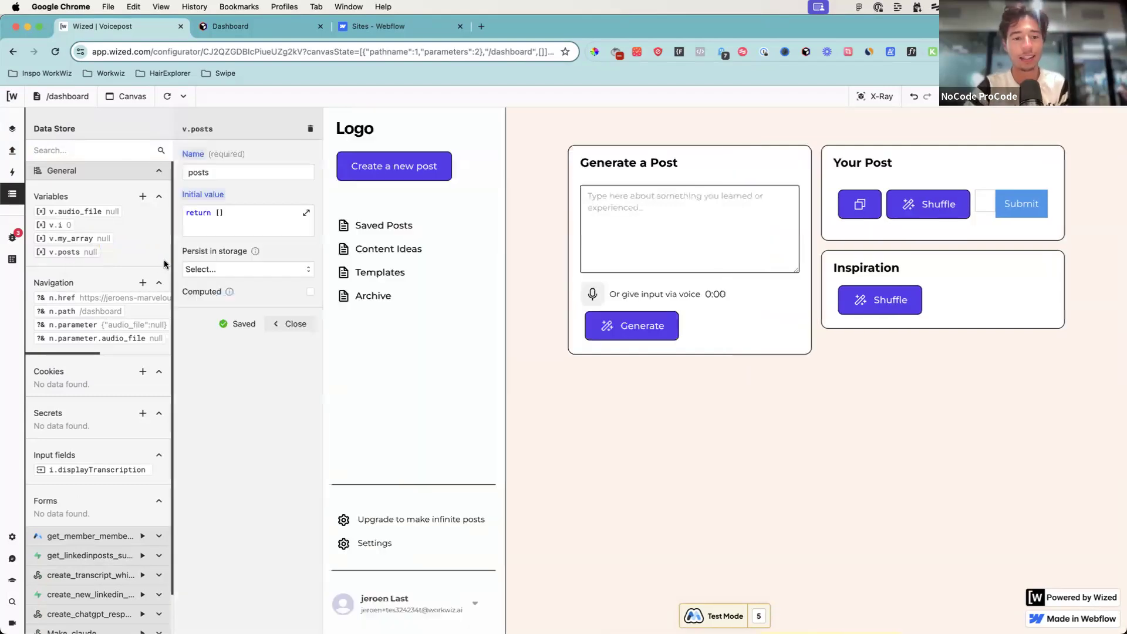
click(249, 228)
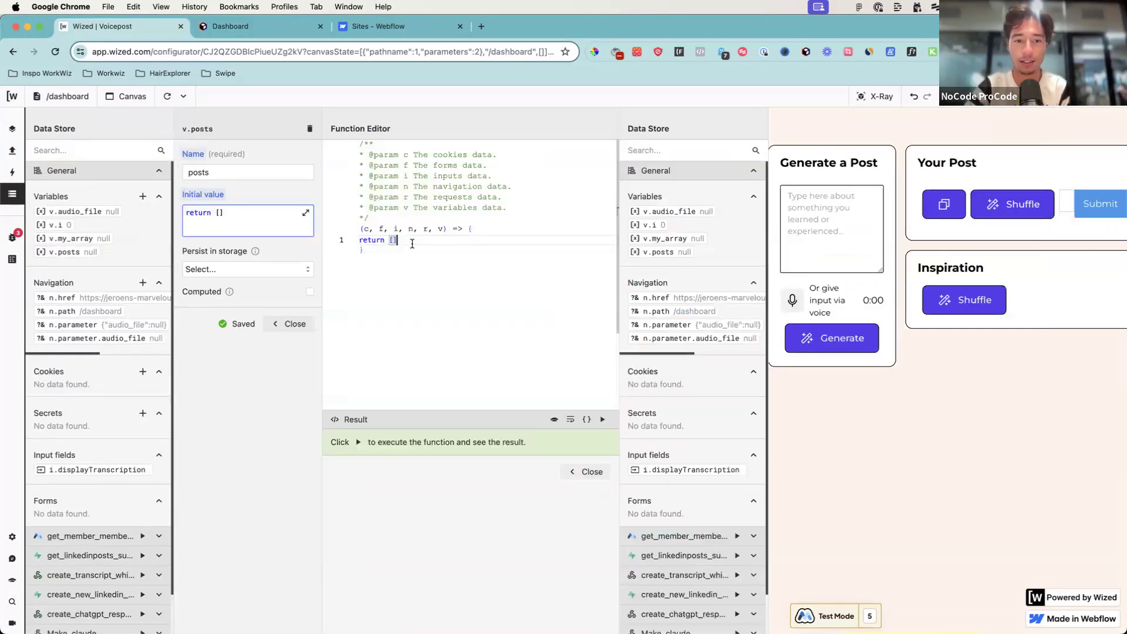
key(BackSpace)
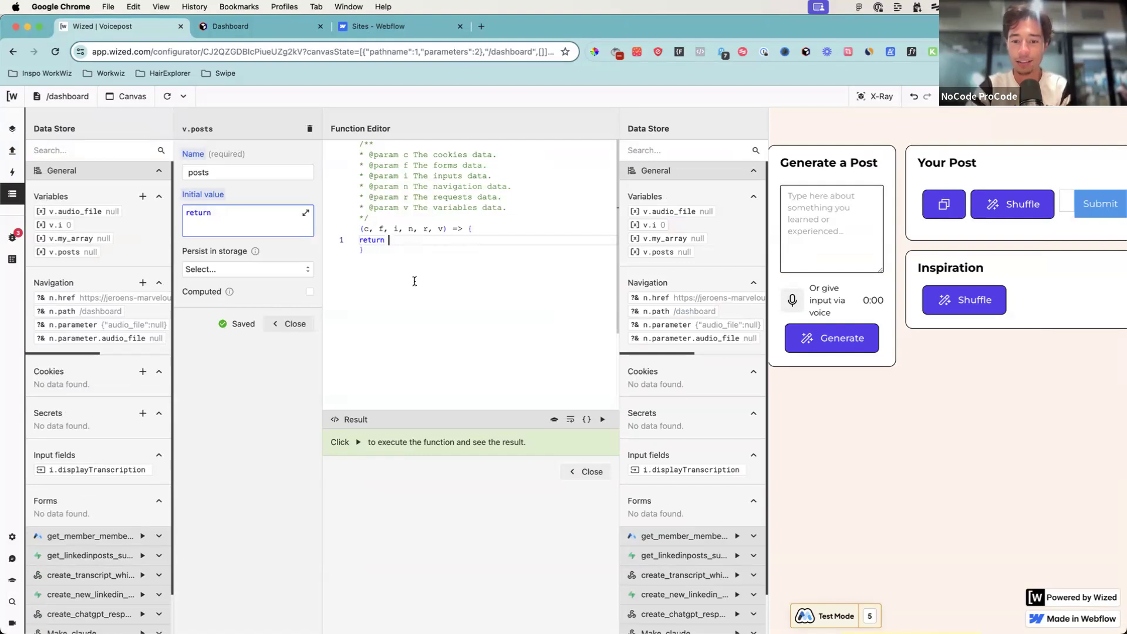
Step: Set the posts variable's initial value to return r.get_linkedinposts_supabase.data[2].Post from the Supabase request results
scroll(709, 541, down, 4)
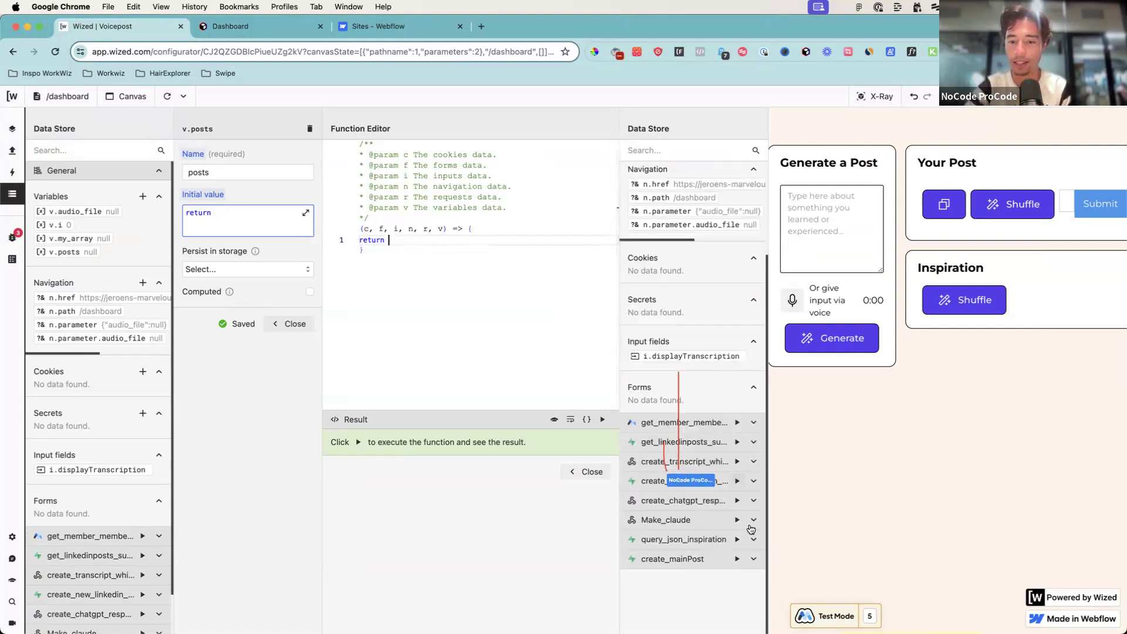
click(753, 442)
scroll(710, 523, right, 5)
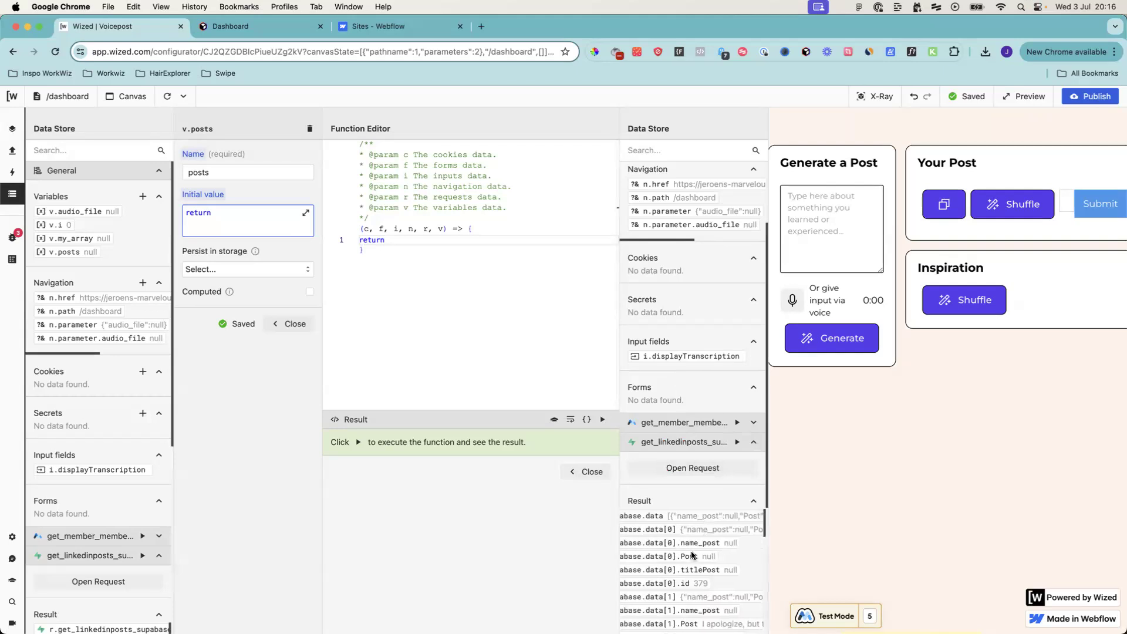
scroll(695, 545, left, 3)
scroll(692, 552, right, 1)
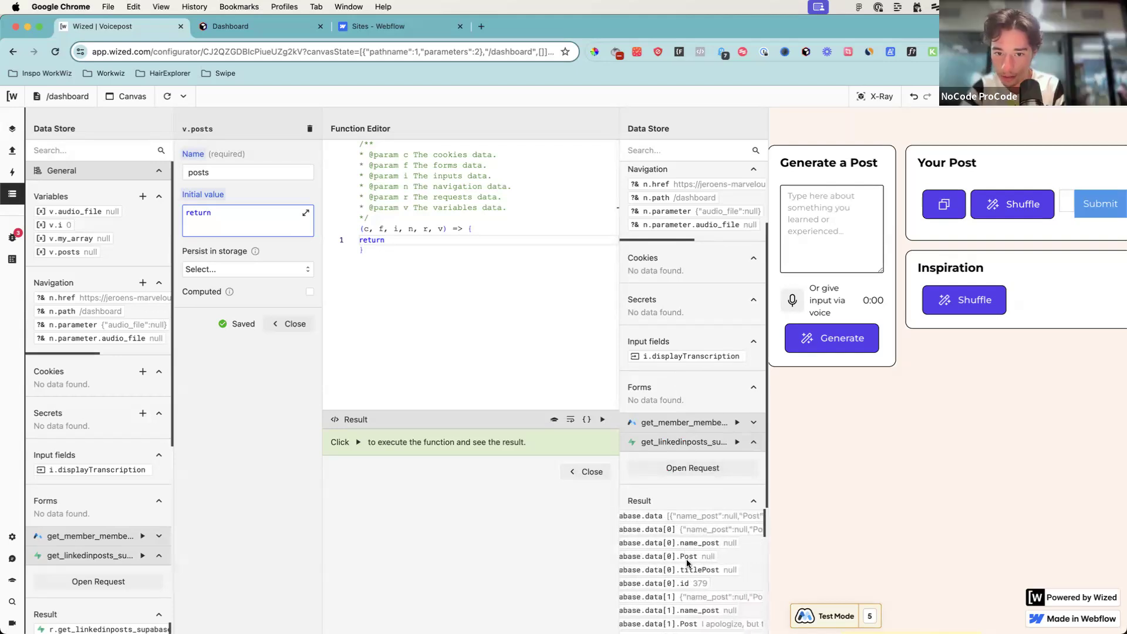
scroll(674, 552, down, 3)
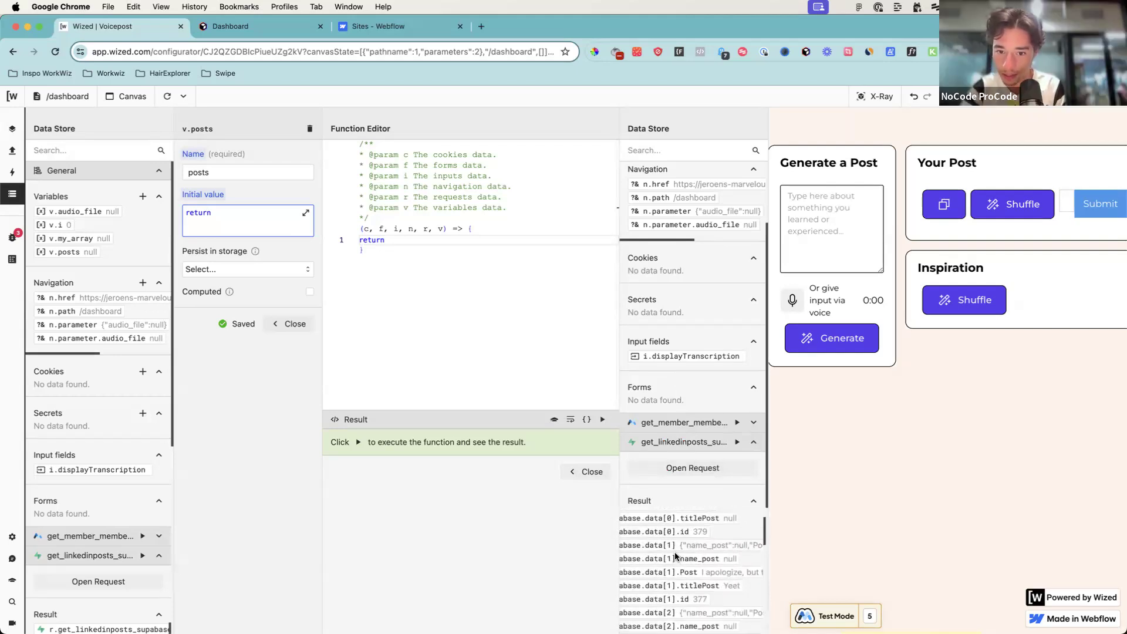
scroll(675, 552, down, 5)
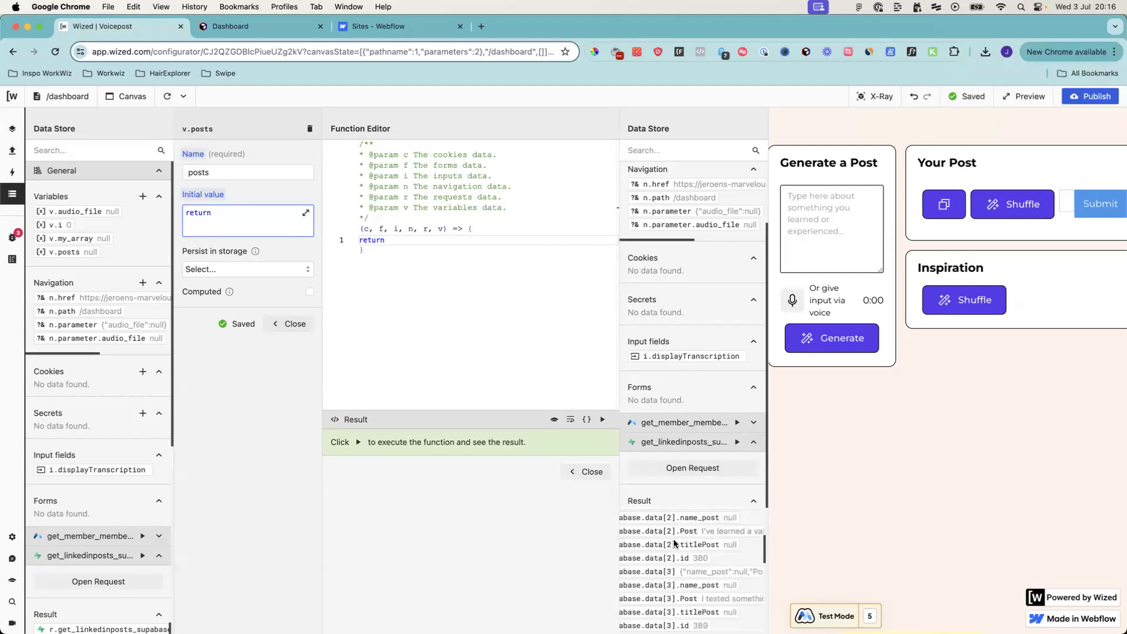
scroll(673, 543, up, 2)
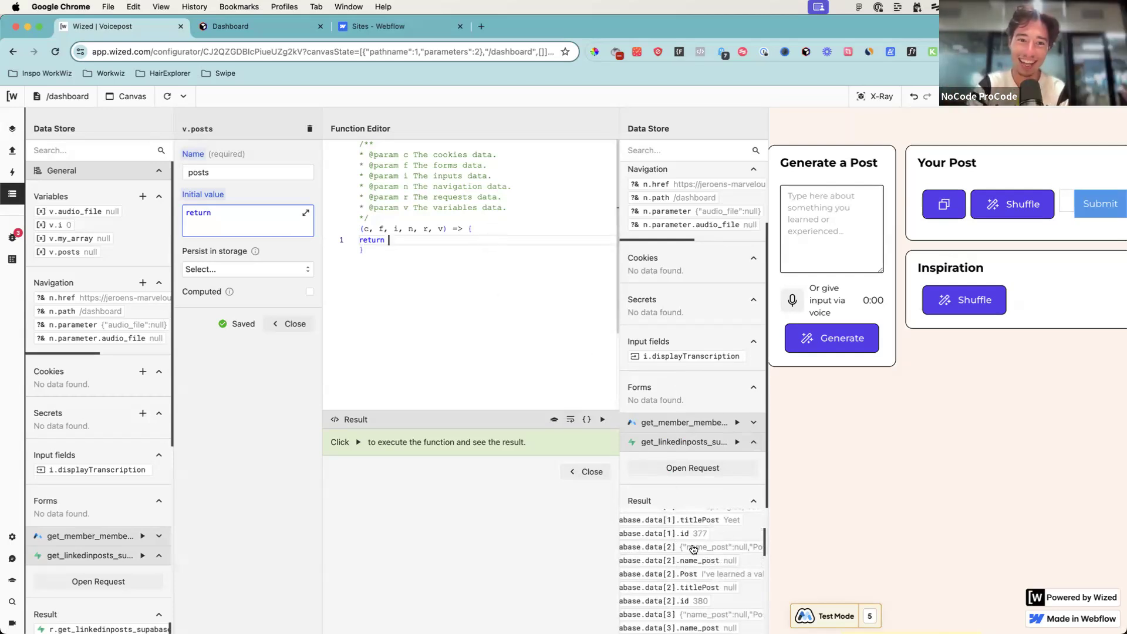
click(696, 576)
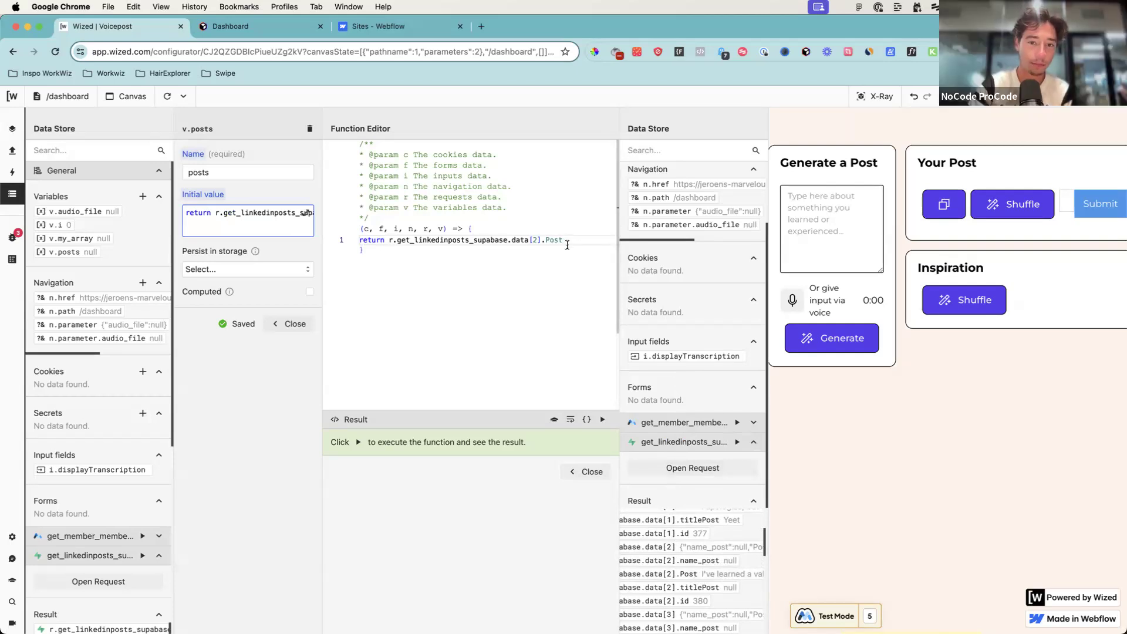
click(581, 470)
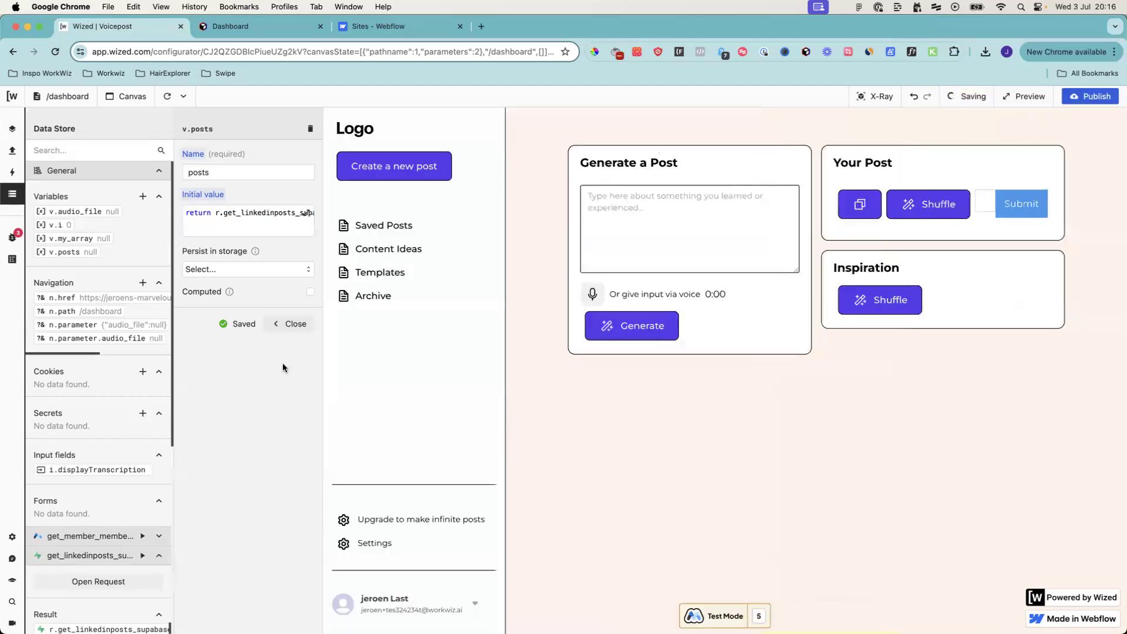
Step: Mark the posts variable as computed, reload the canvas and read through the variable's value in the data store
click(310, 292)
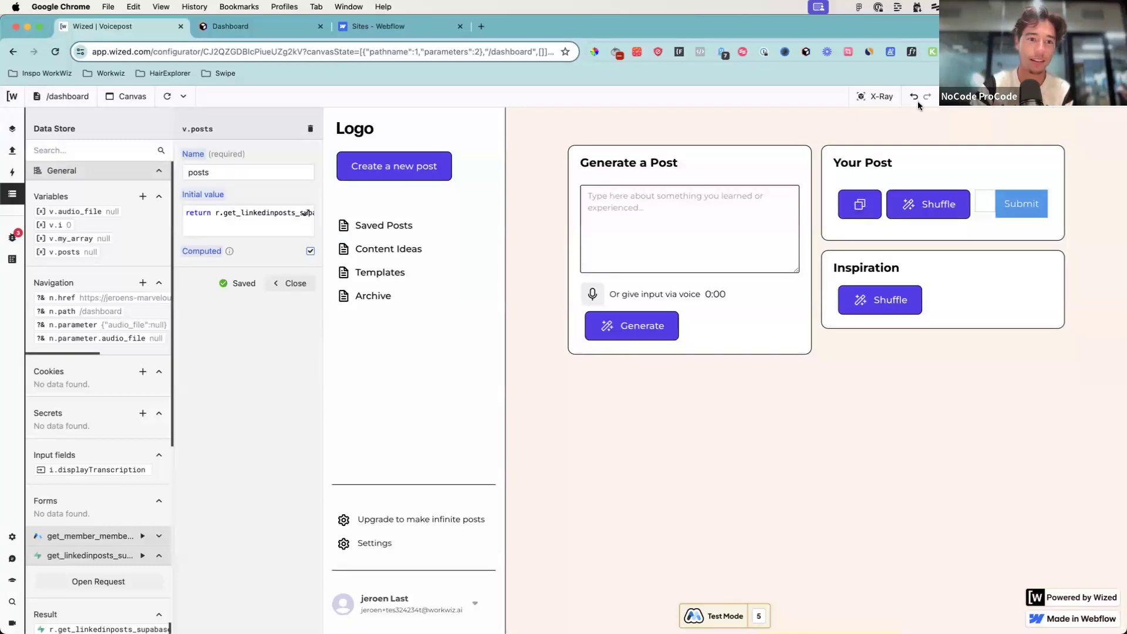
click(183, 97)
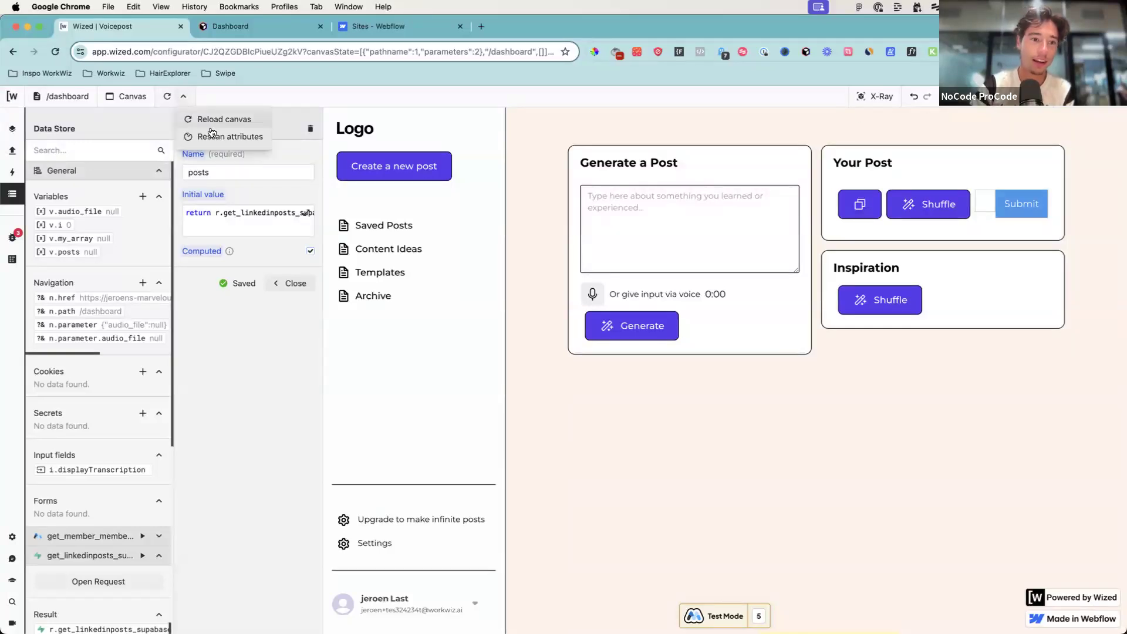
click(212, 121)
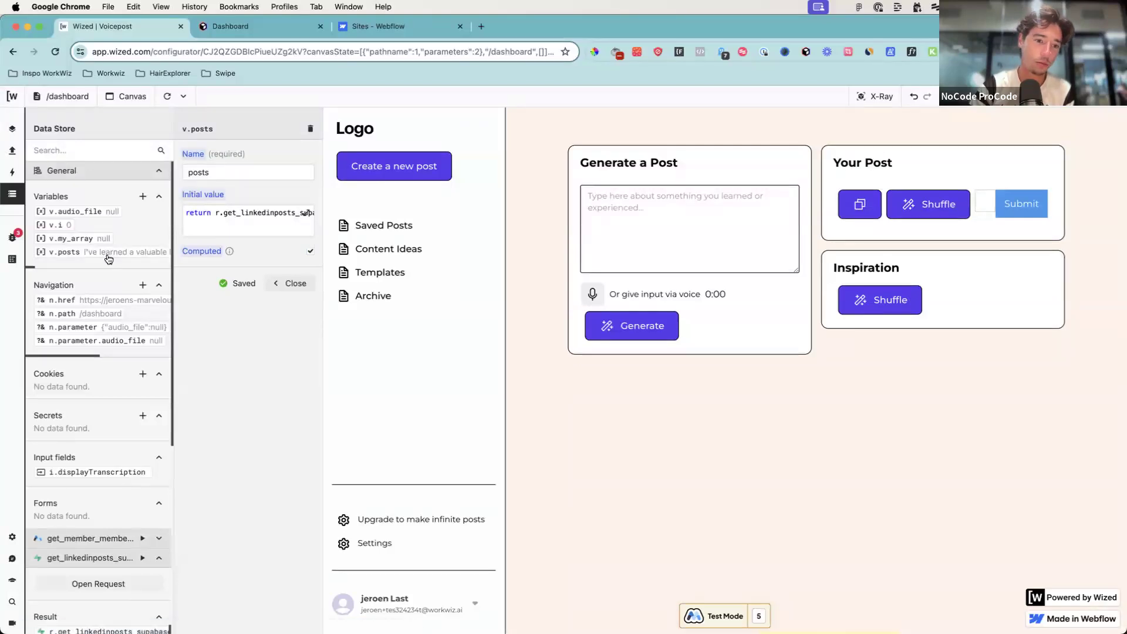
scroll(108, 259, right, 10)
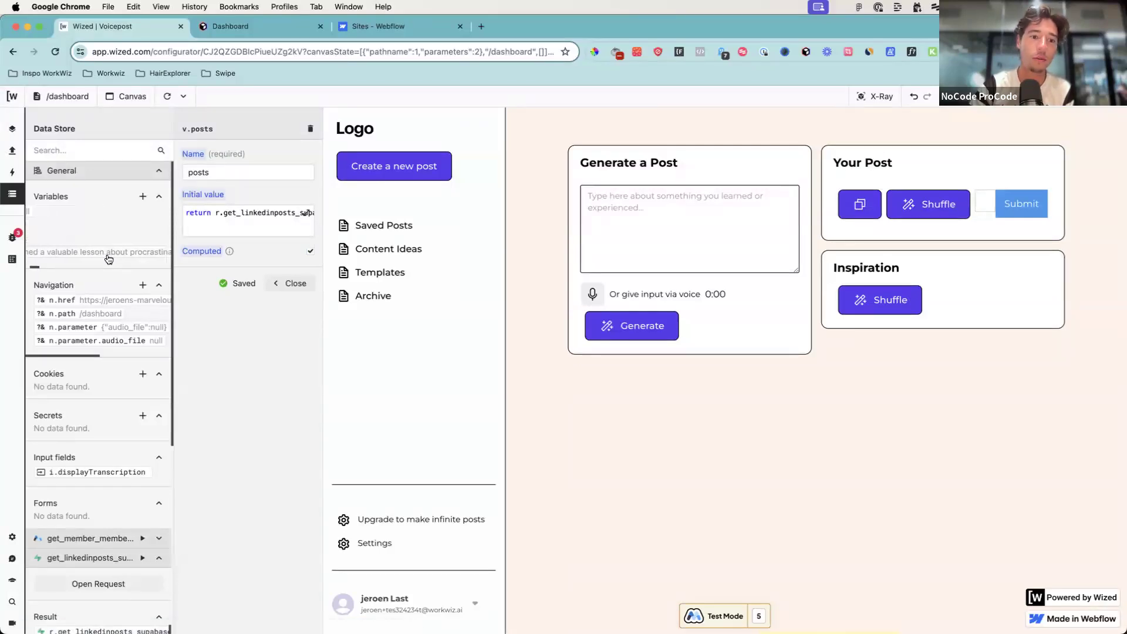
scroll(108, 259, right, 10)
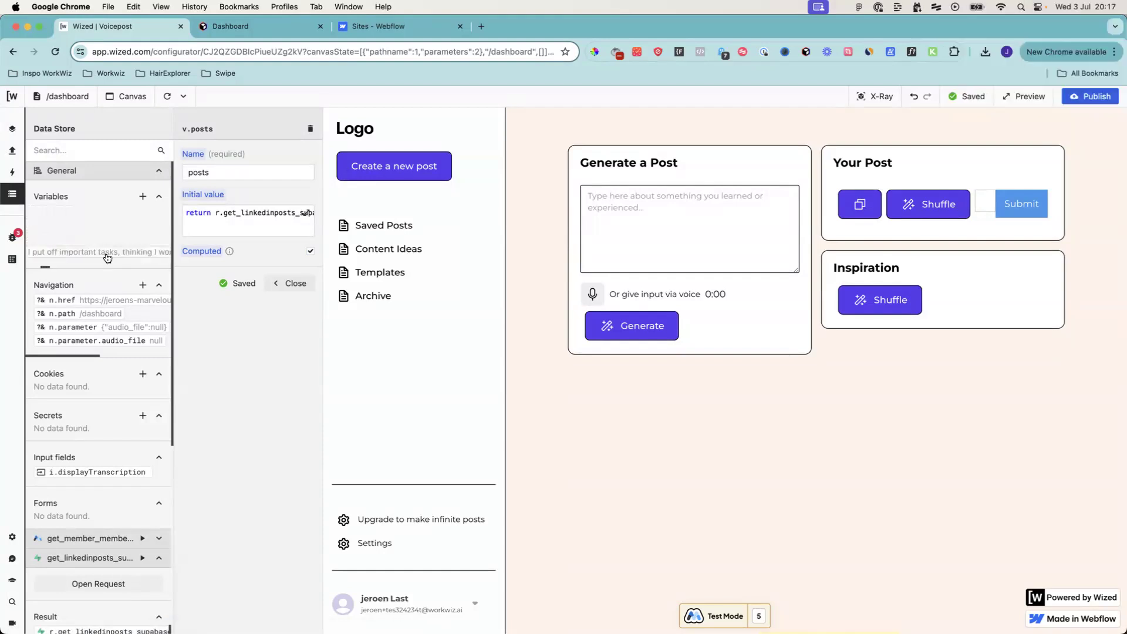
scroll(107, 258, right, 10)
scroll(107, 256, left, 6)
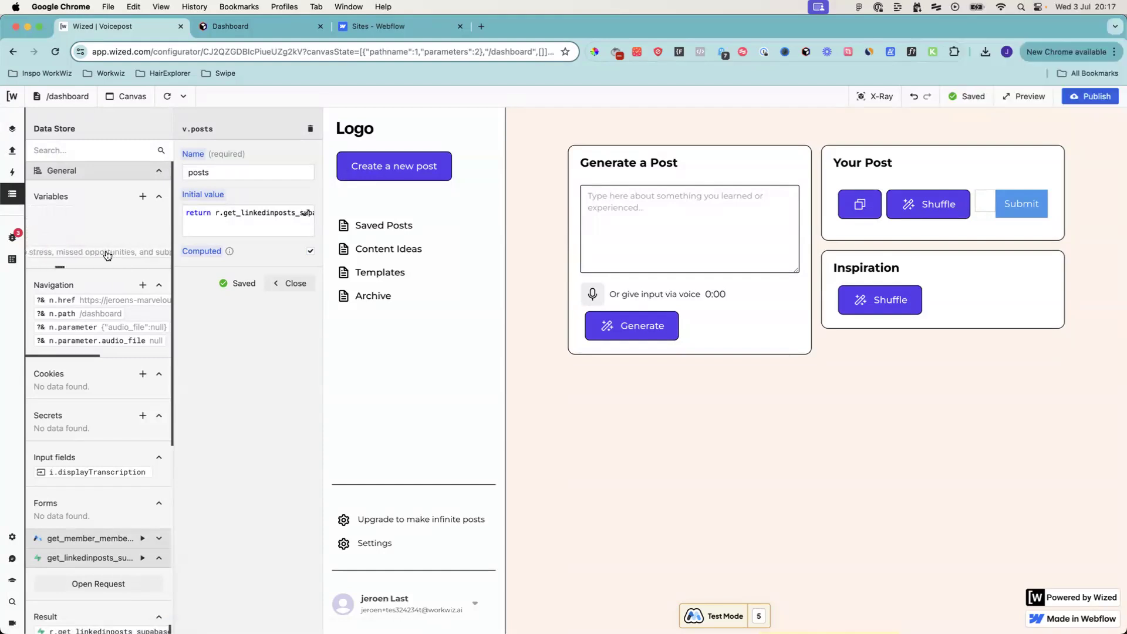
Step: Turn off the computed option for the posts variable and reload the canvas
click(310, 255)
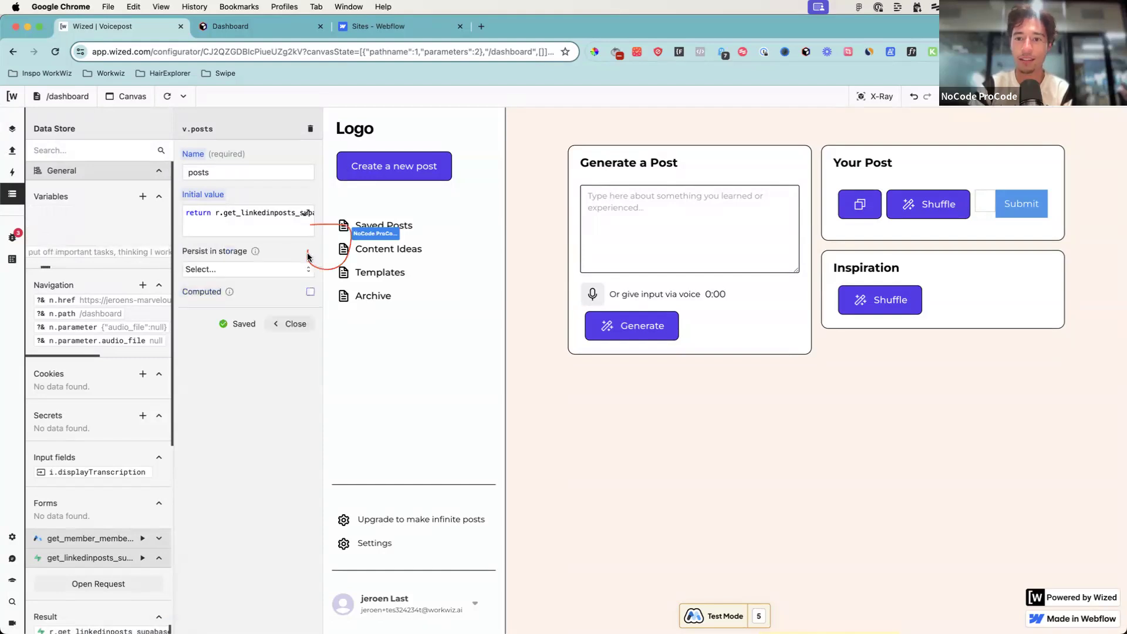
click(166, 97)
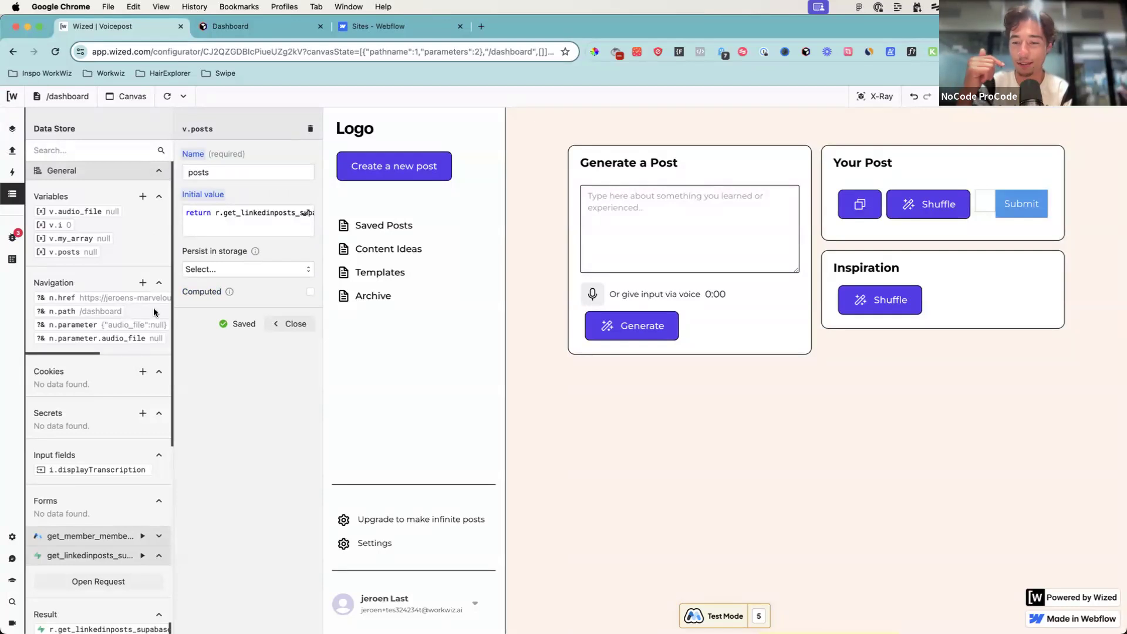
Step: Replace the posts variable's initial value with a function returning an empty array, return [], and close the variable
click(259, 224)
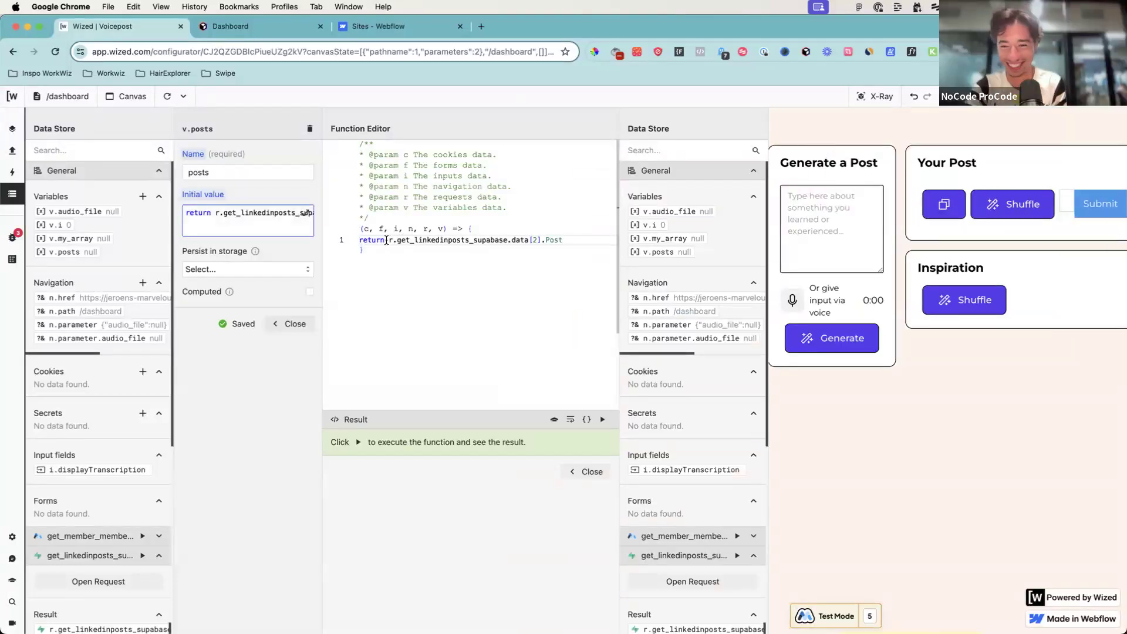
drag(386, 241, 564, 240)
key(BackSpace)
text([])
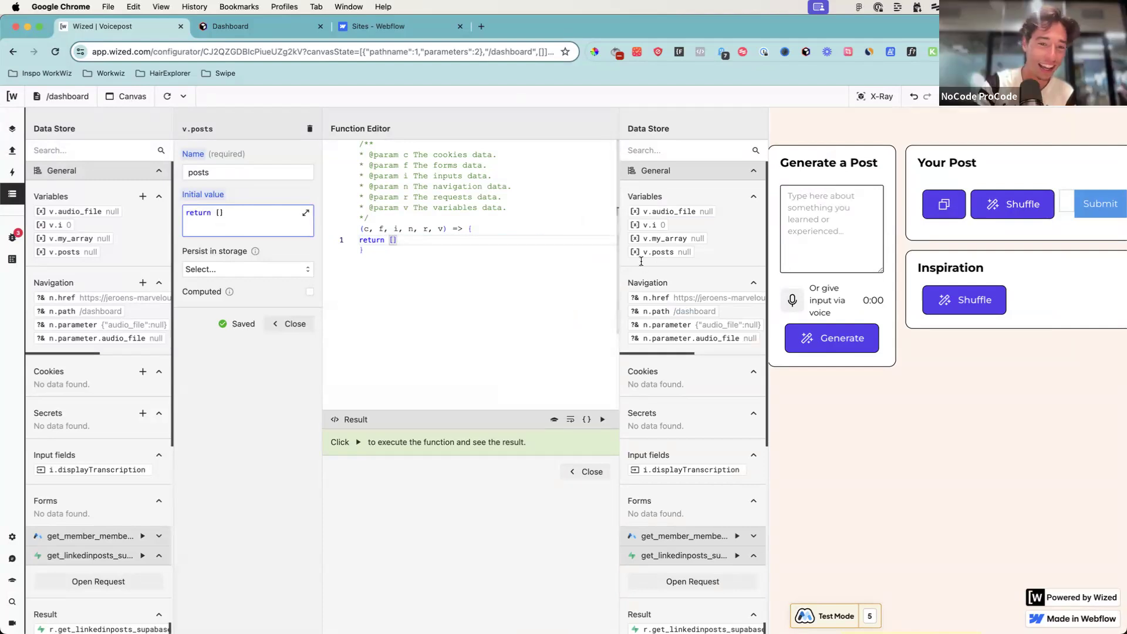
click(290, 323)
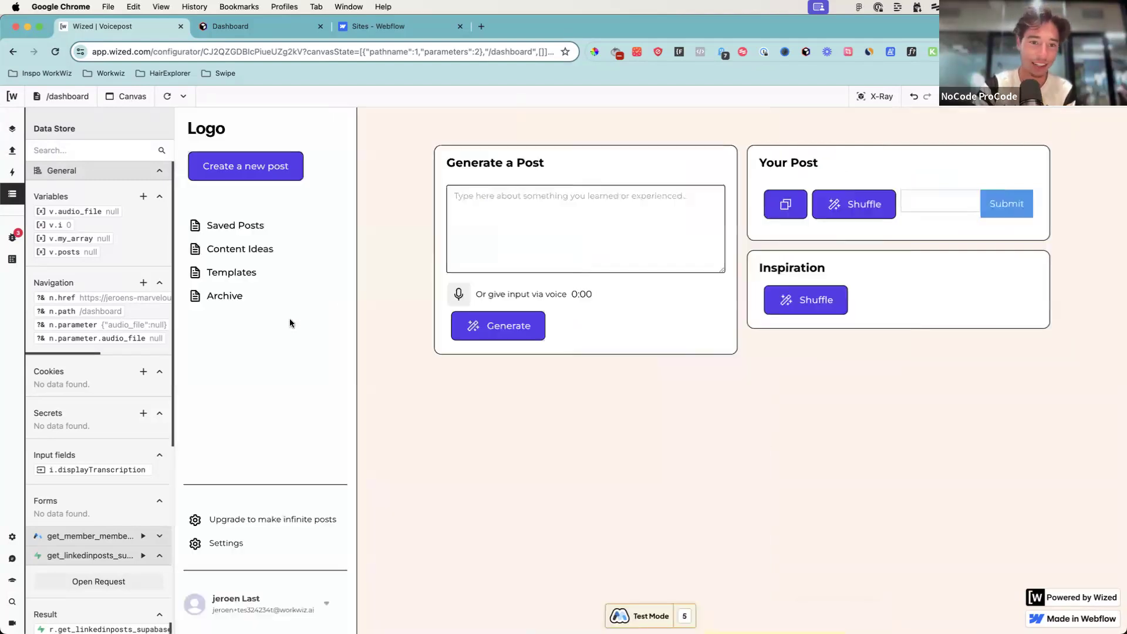
Step: Reopen the posts variable and review its initial value function without editing it
click(89, 257)
click(246, 222)
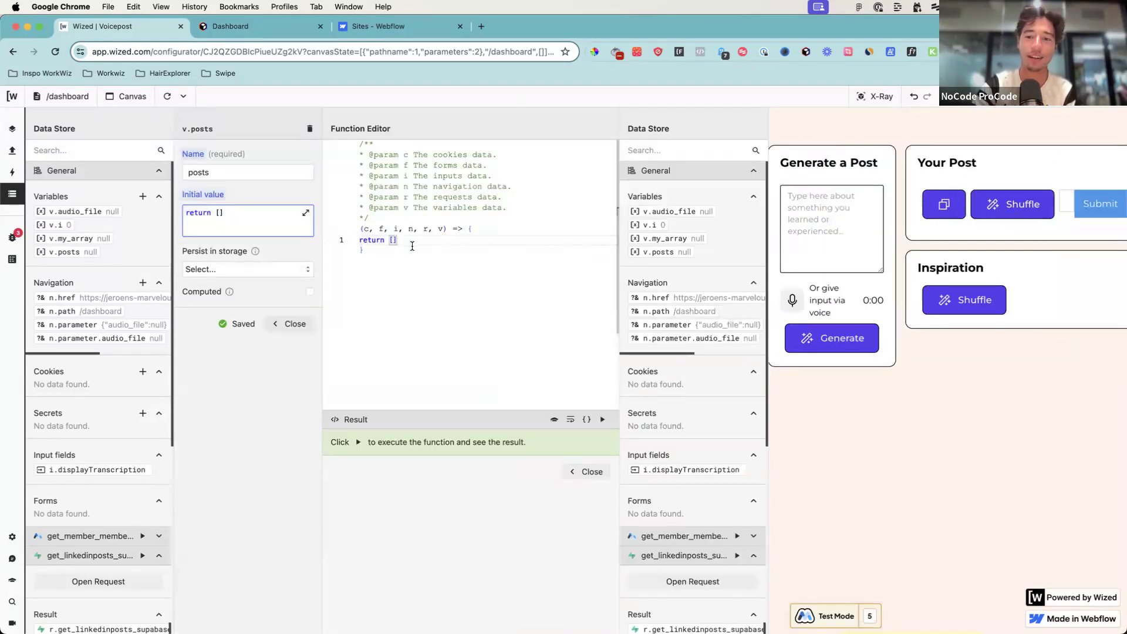
click(592, 472)
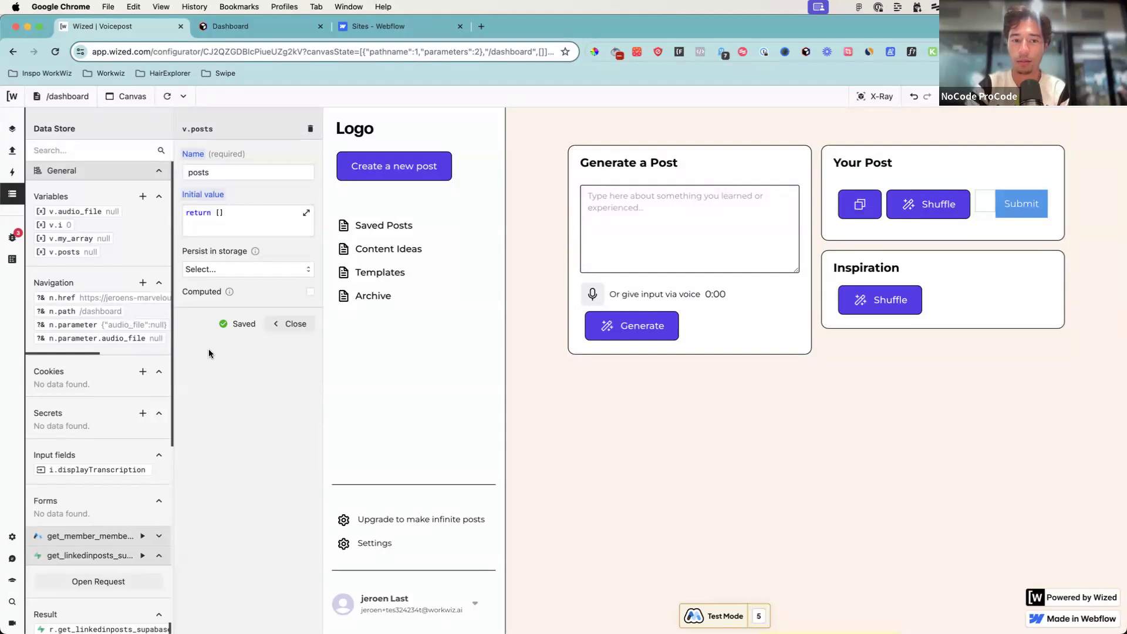
click(634, 194)
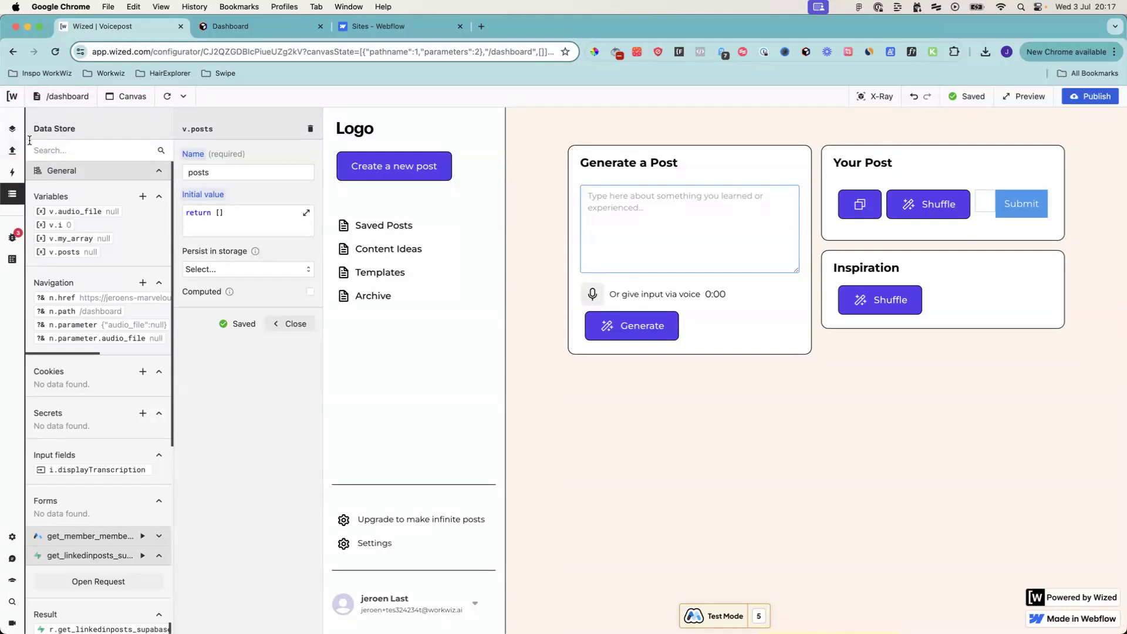
Step: Open the Make_claude request and review its endpoint, method and body parameters before closing it
click(13, 152)
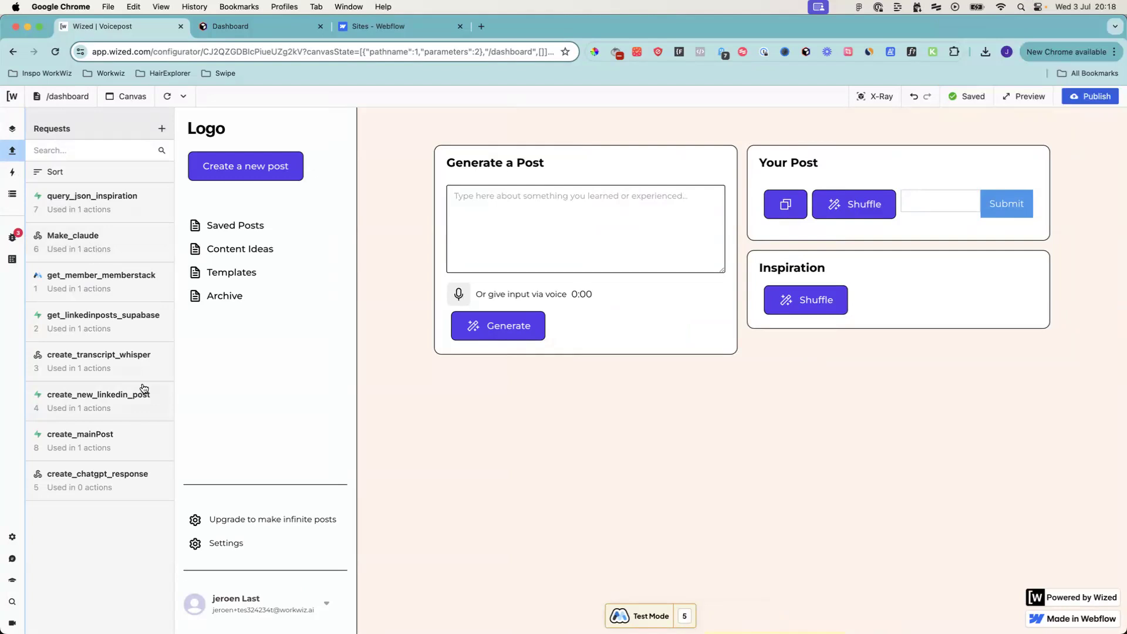
click(125, 234)
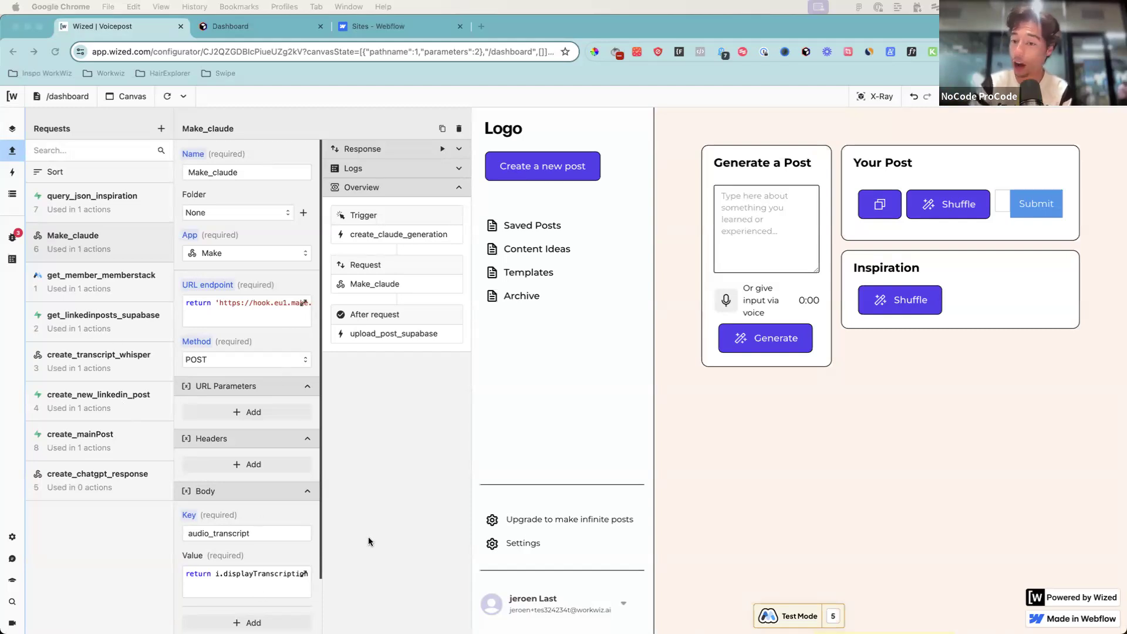
scroll(279, 560, down, 3)
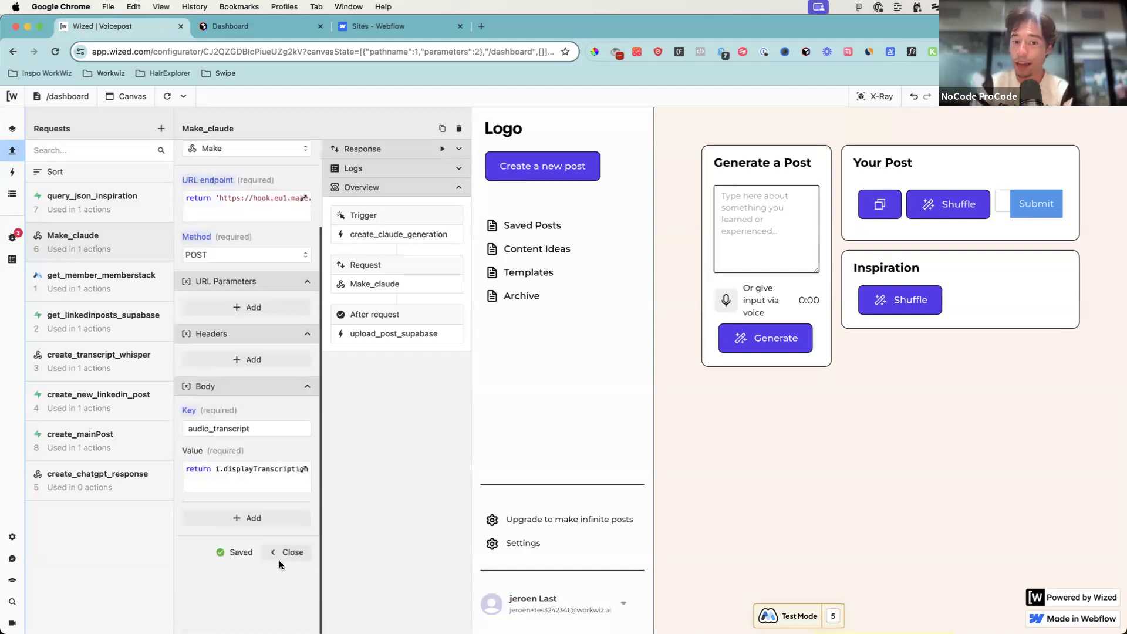
scroll(276, 481, up, 3)
scroll(272, 400, down, 3)
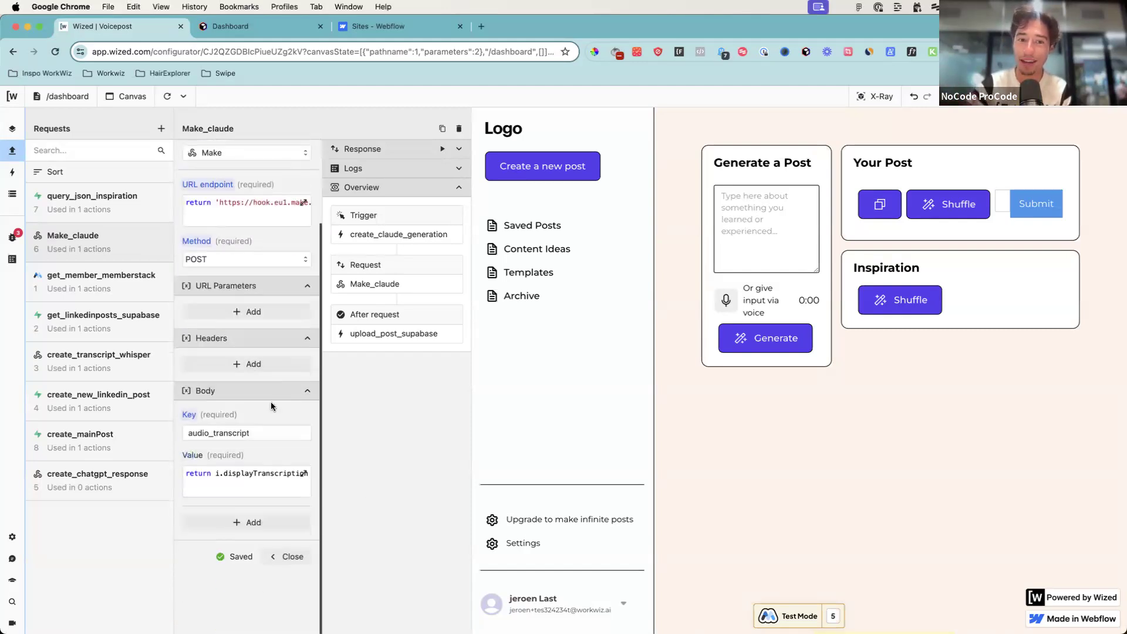
scroll(268, 408, down, 1)
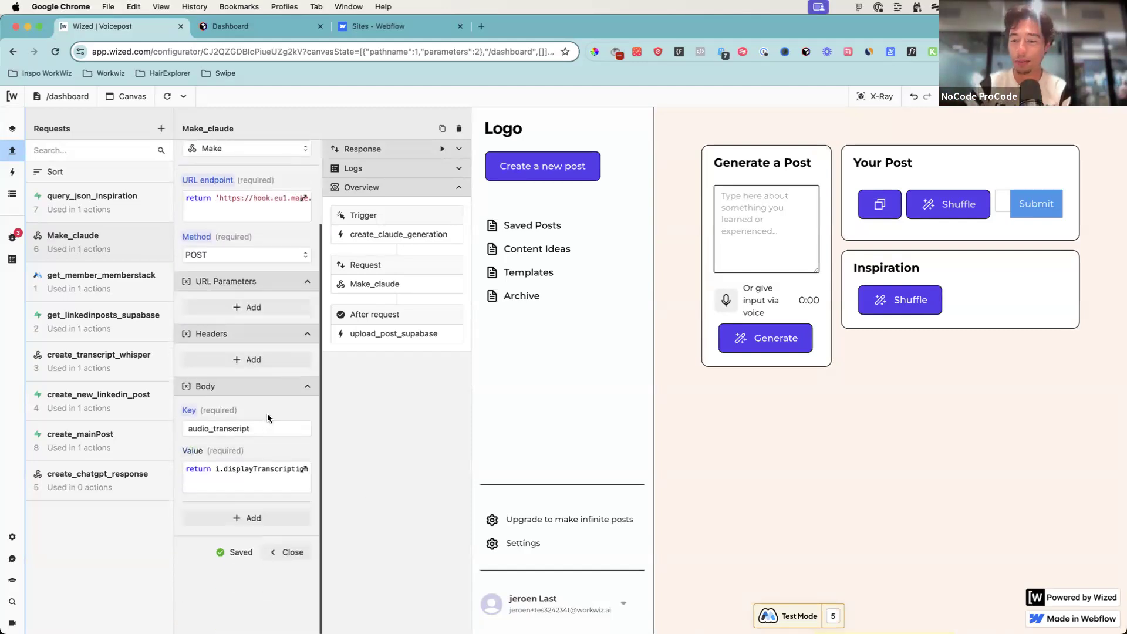
click(285, 558)
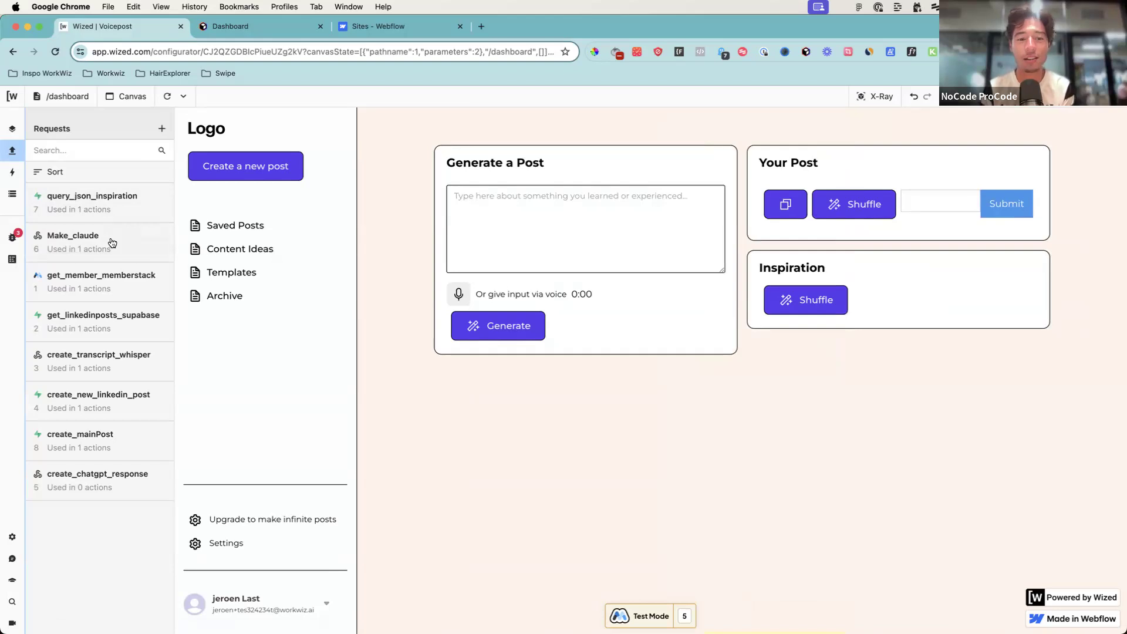
Step: Open the render_Claude_generation action and review its name and the element attribute it applies to
click(12, 173)
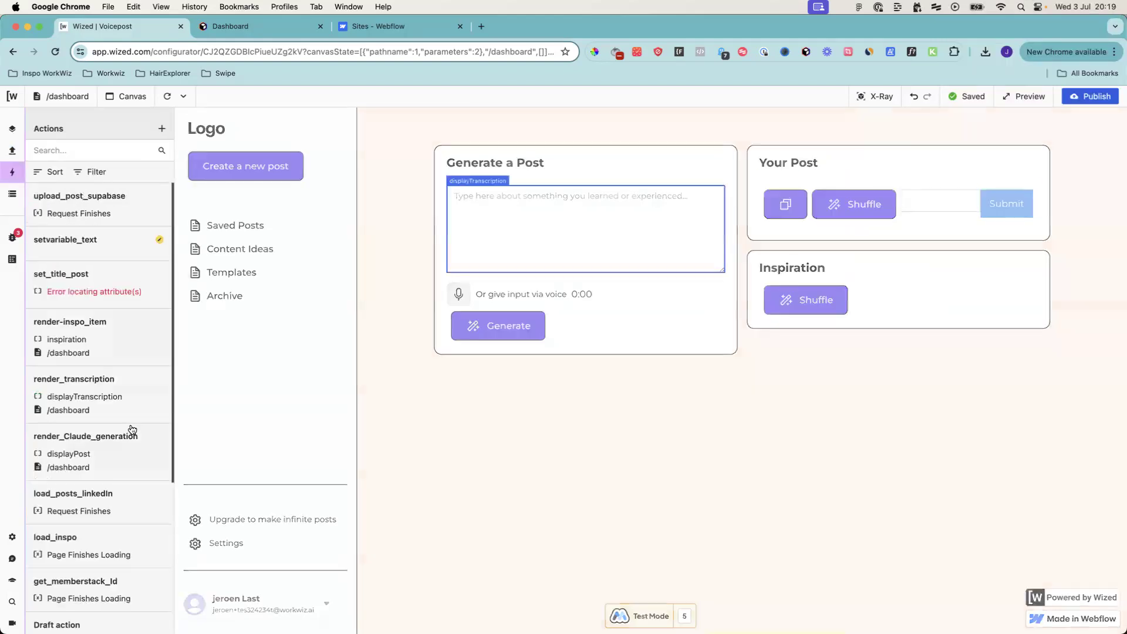
click(131, 459)
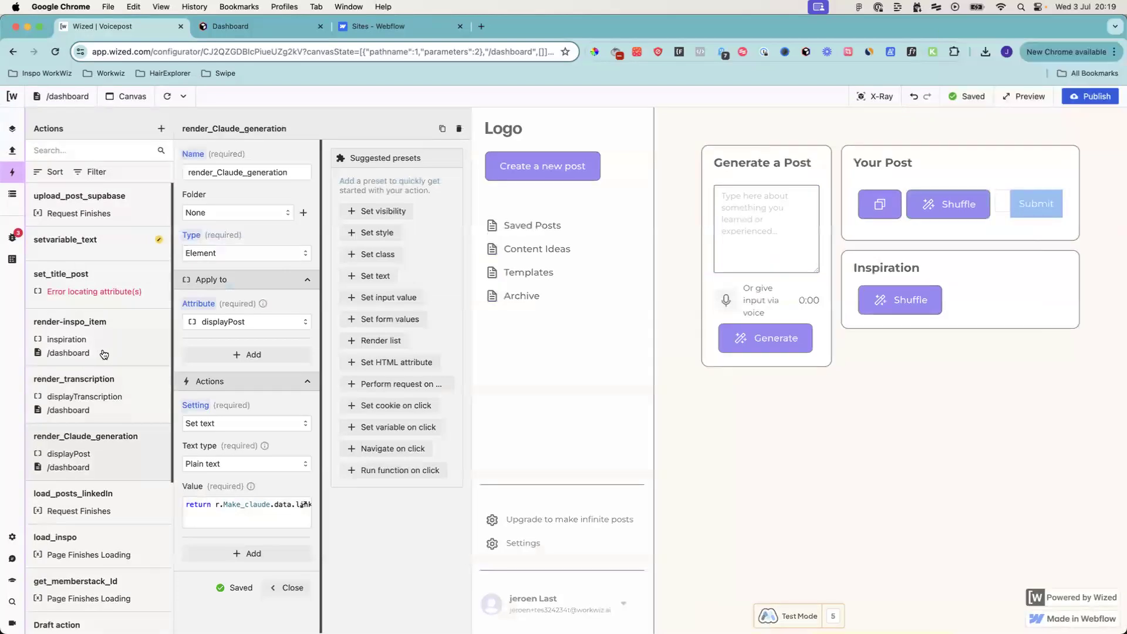
scroll(102, 356, down, 3)
scroll(102, 355, up, 1)
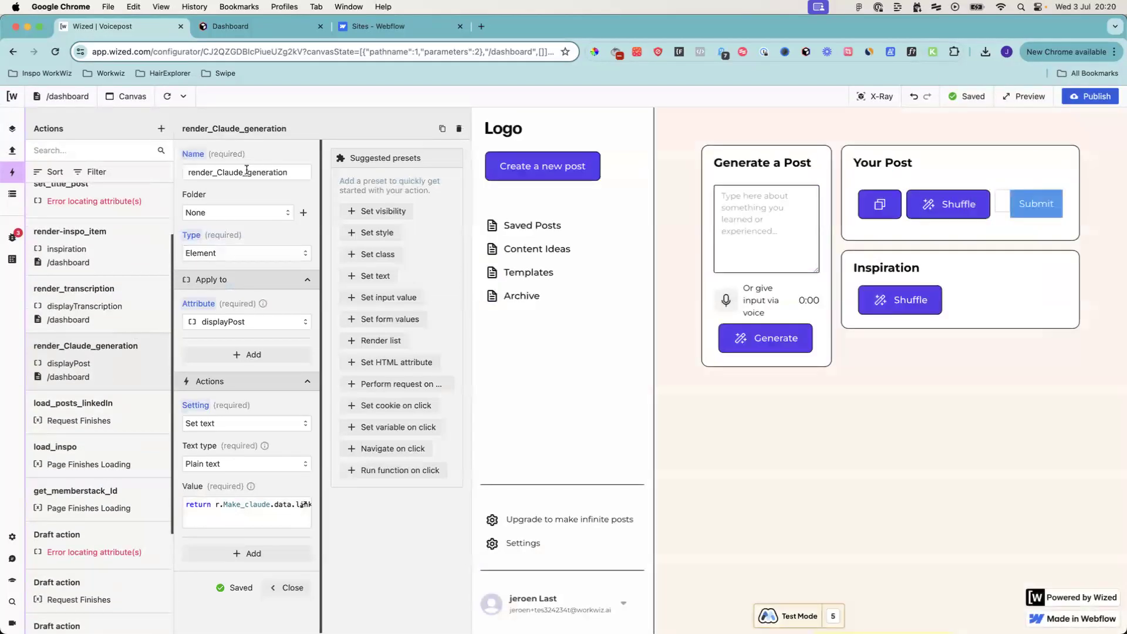
drag(282, 171, 205, 172)
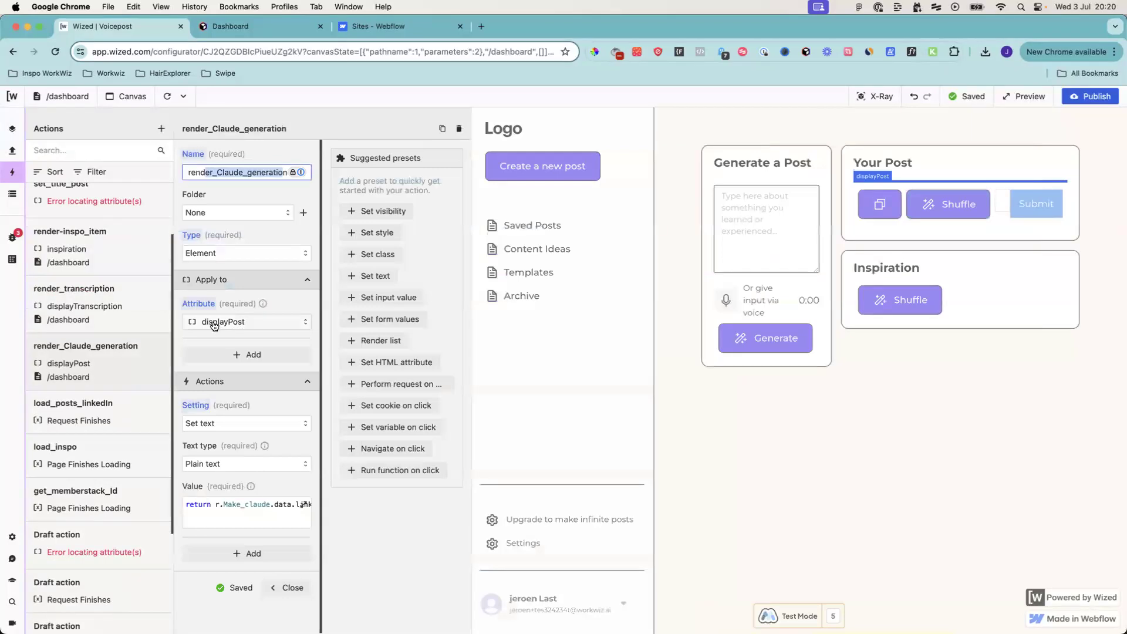
Step: Open the render_Claude_generation value function, run the Make_claude request and examine its returned data fields in the data store
click(244, 513)
drag(522, 250, 467, 254)
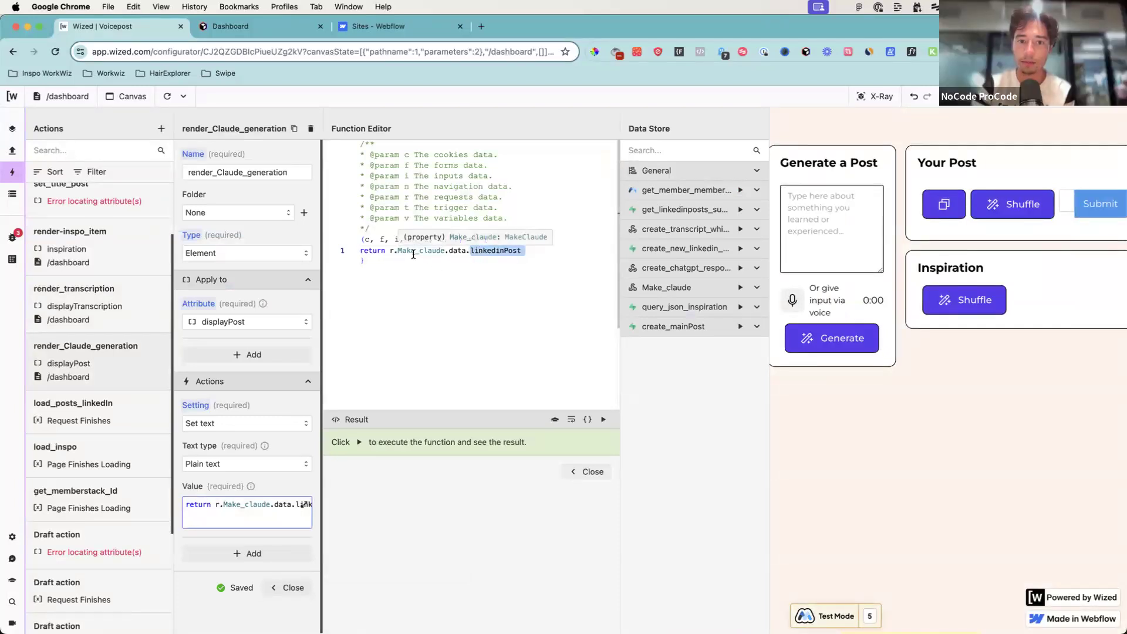
click(530, 251)
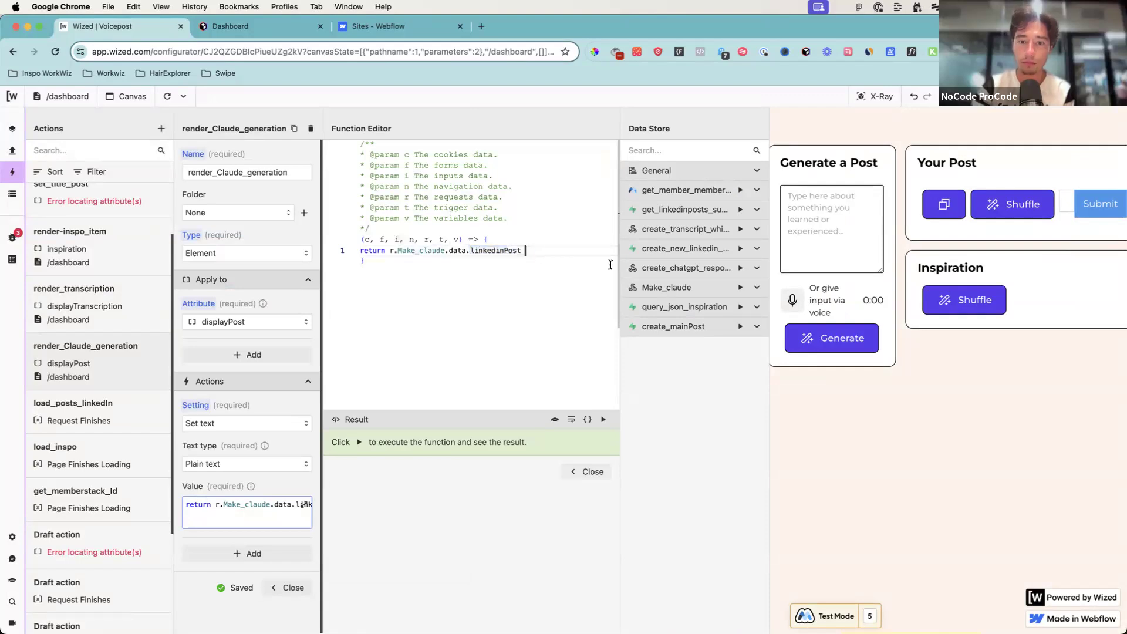
click(757, 287)
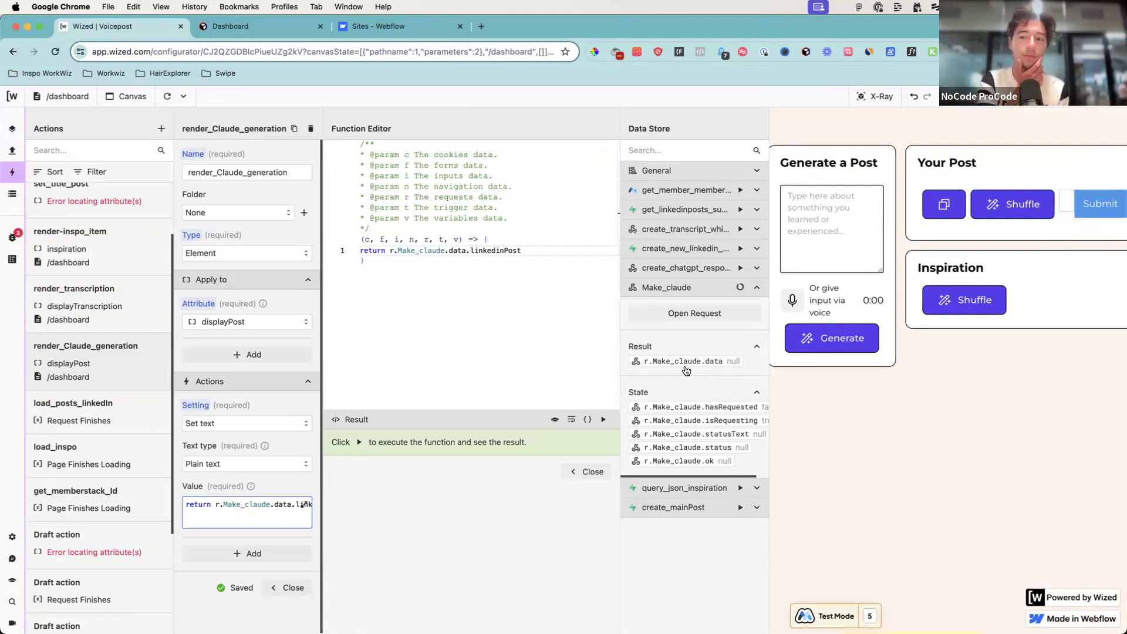
scroll(697, 376, right, 5)
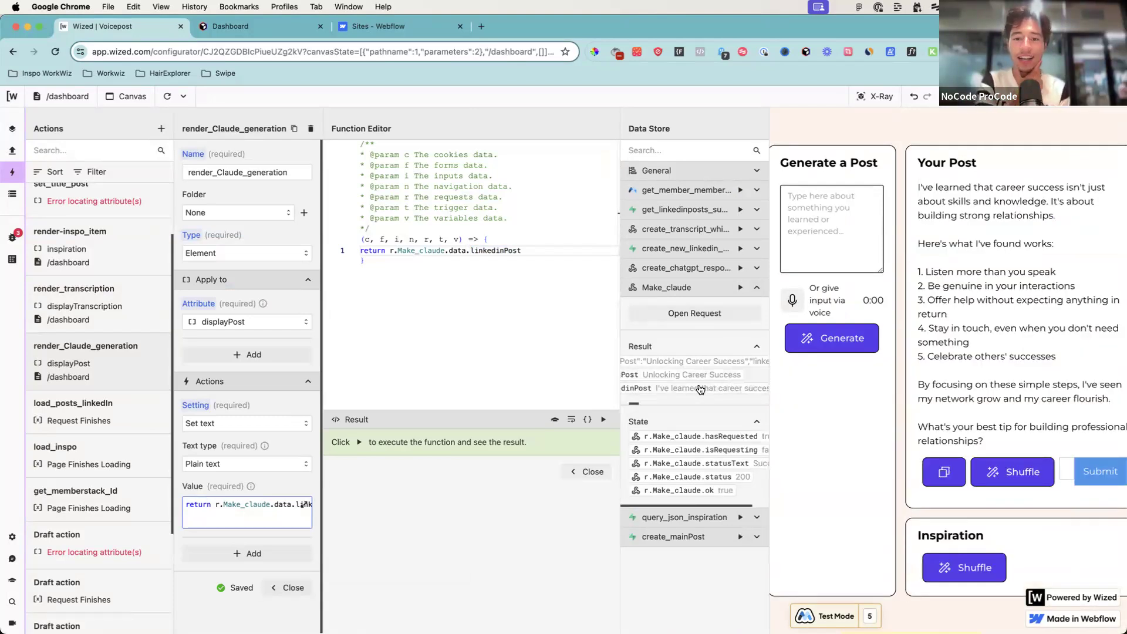
scroll(695, 385, left, 5)
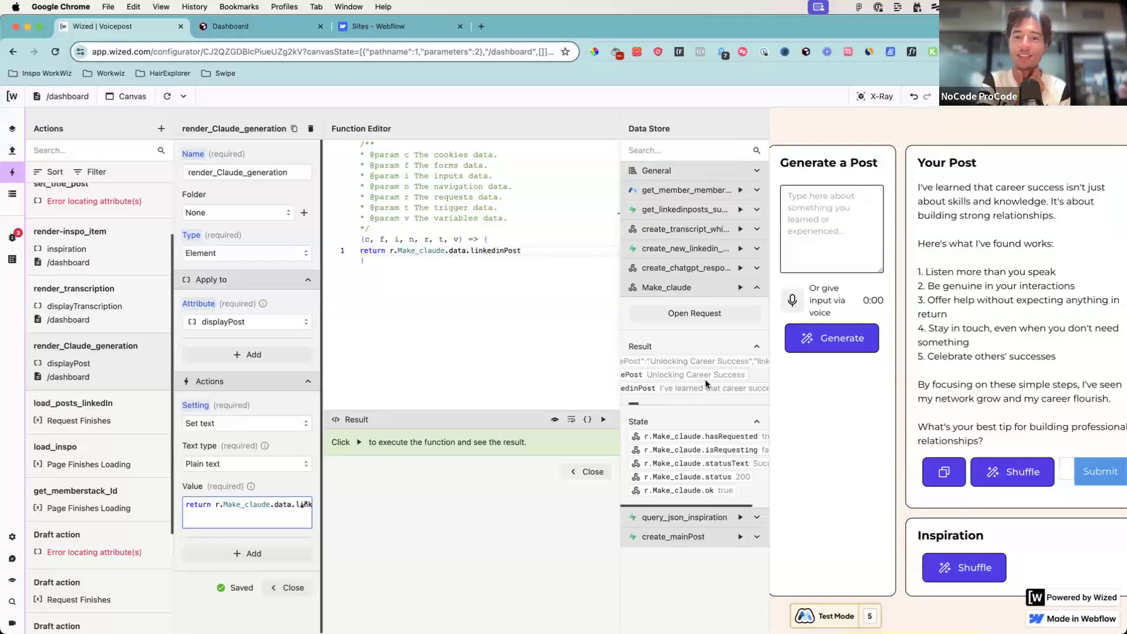
scroll(706, 384, left, 3)
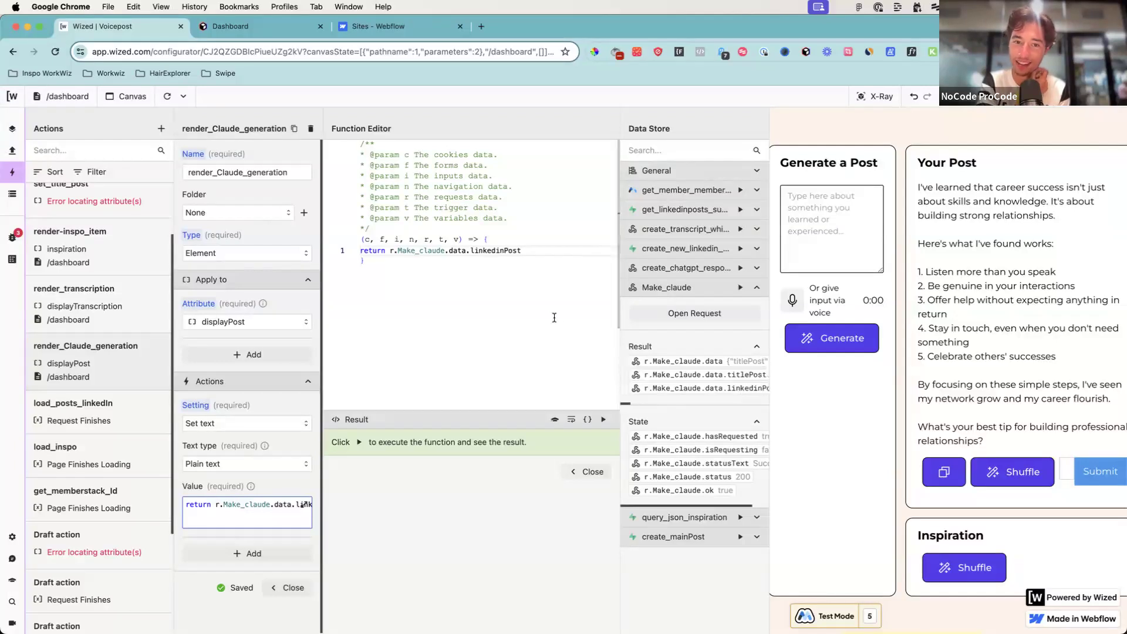
scroll(728, 390, right, 4)
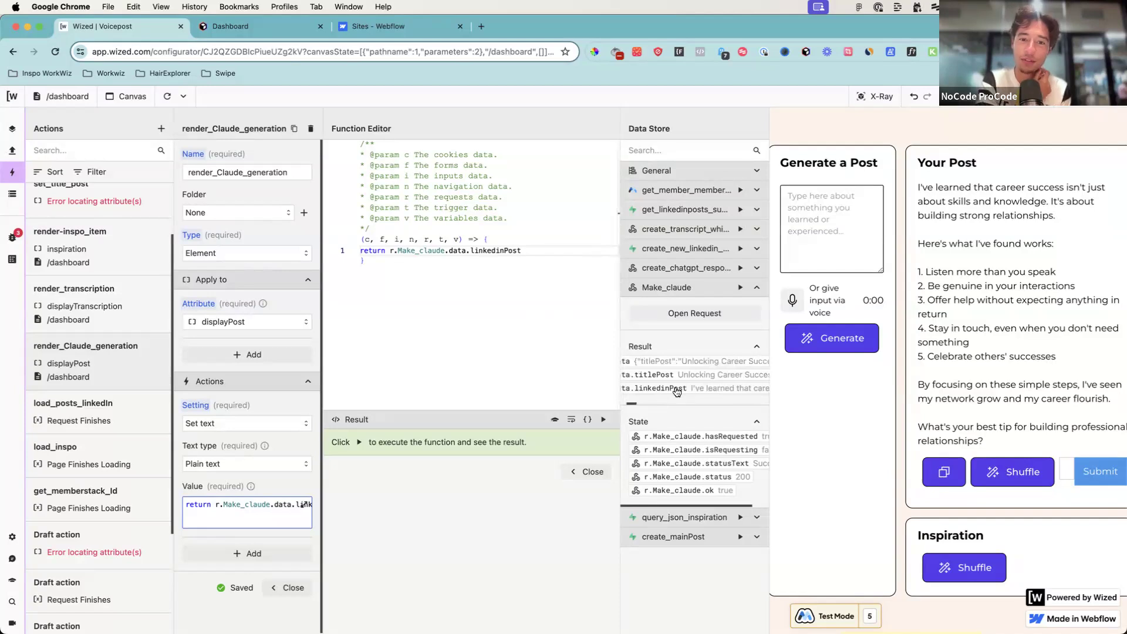
Step: Replace the returned Make_claude expression in the text value with "placeholder" and close the function editor
drag(543, 251, 393, 251)
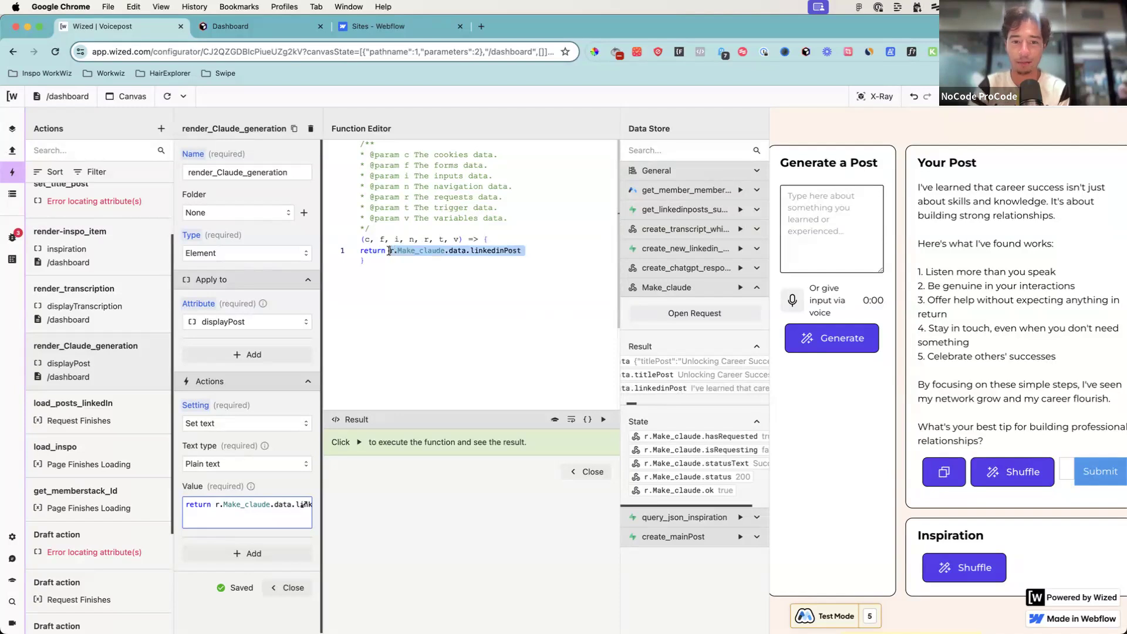
key(BackSpace)
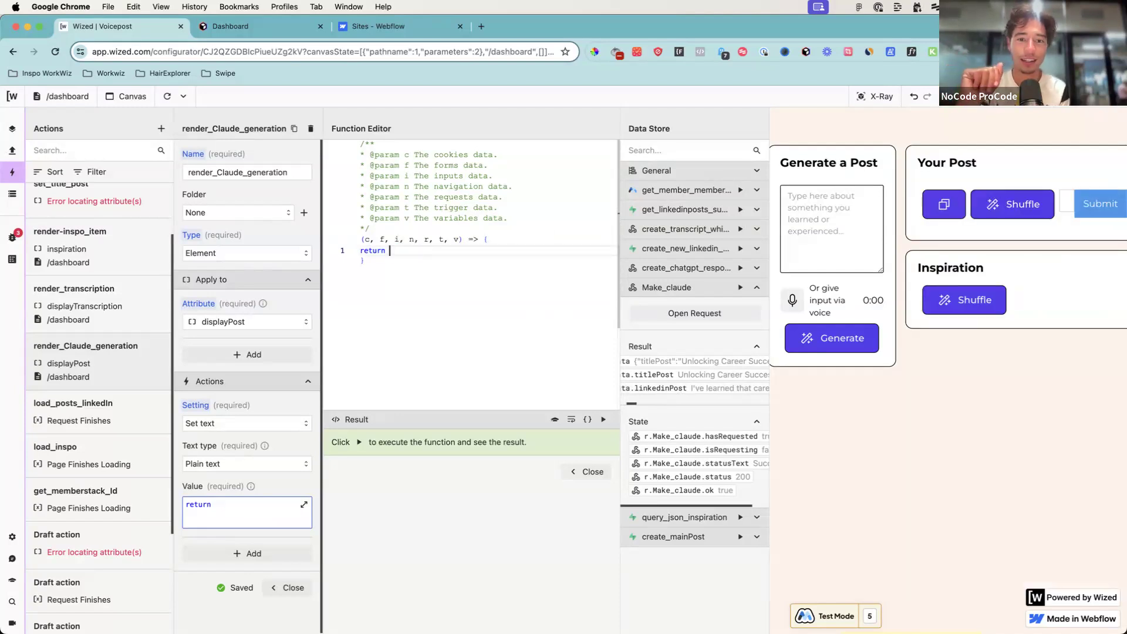
text("placeholder)
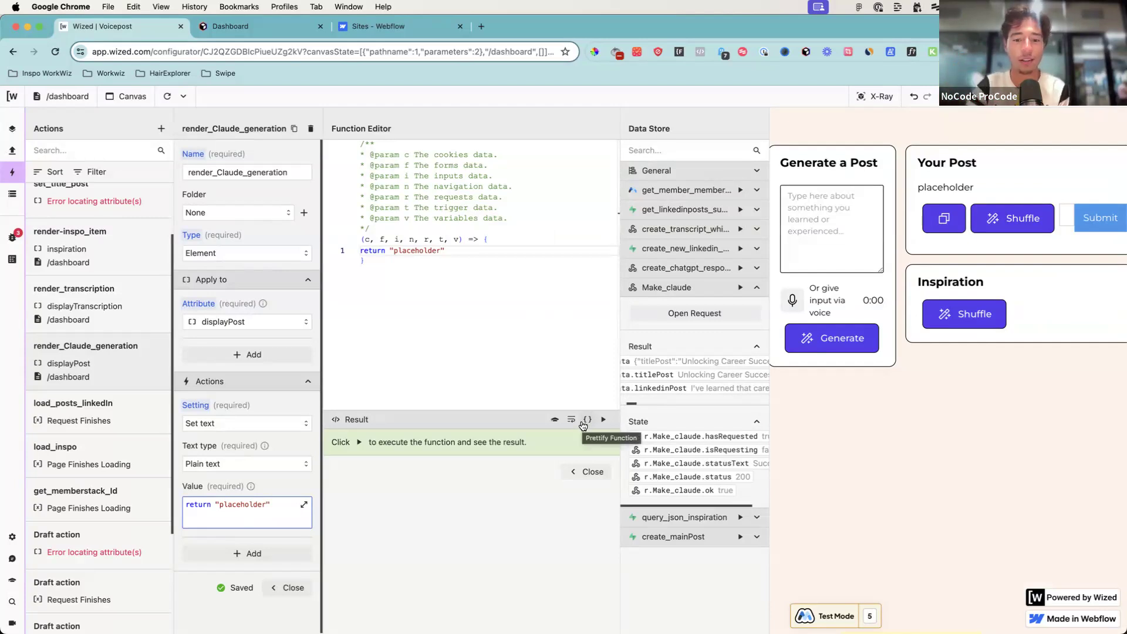
click(588, 471)
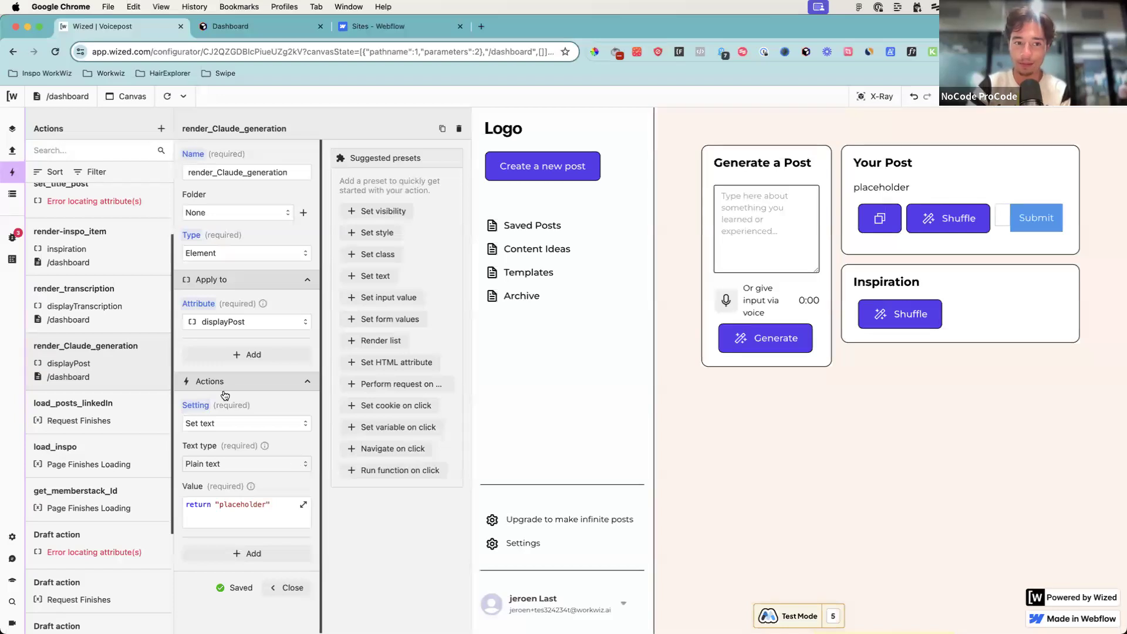
Step: Create a new action named "when Make responses push response to array"
click(161, 129)
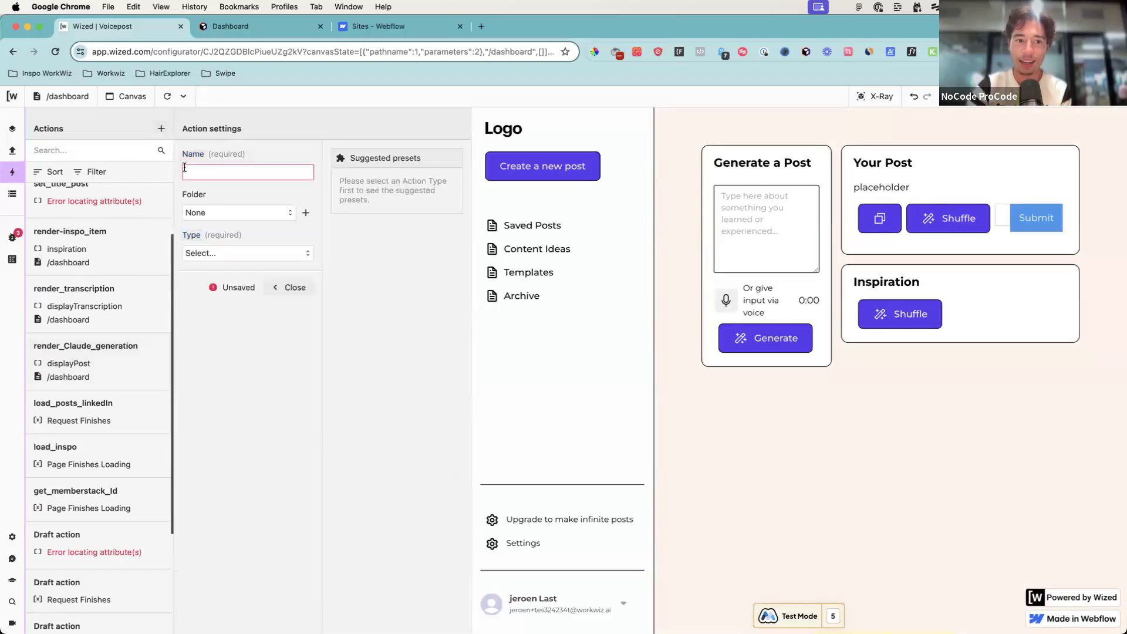
click(232, 176)
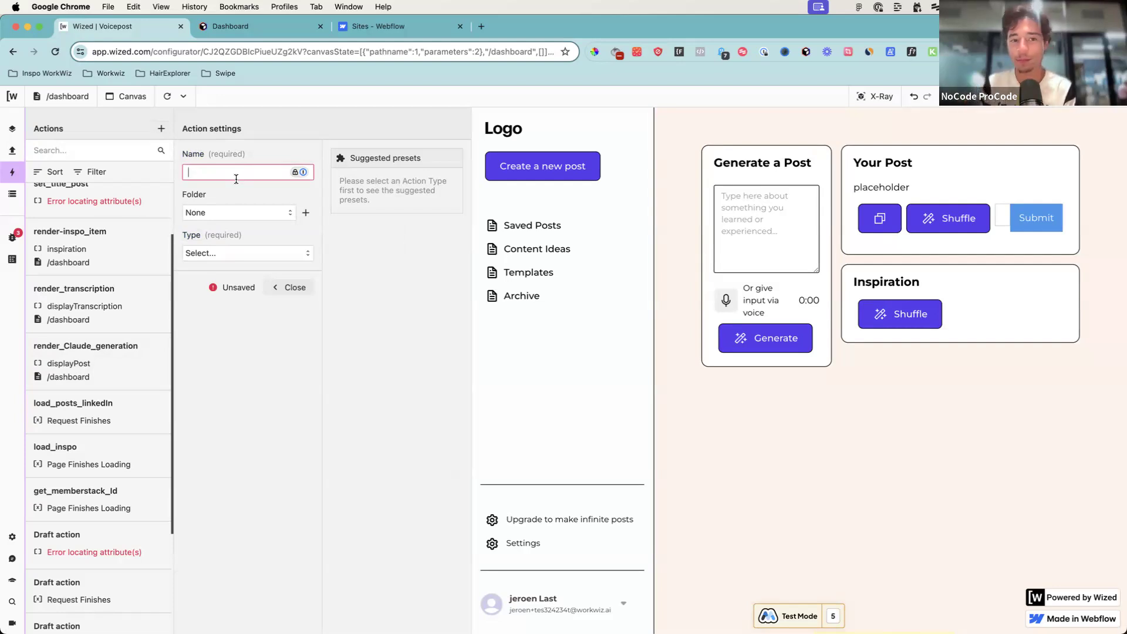
text(when Mak)
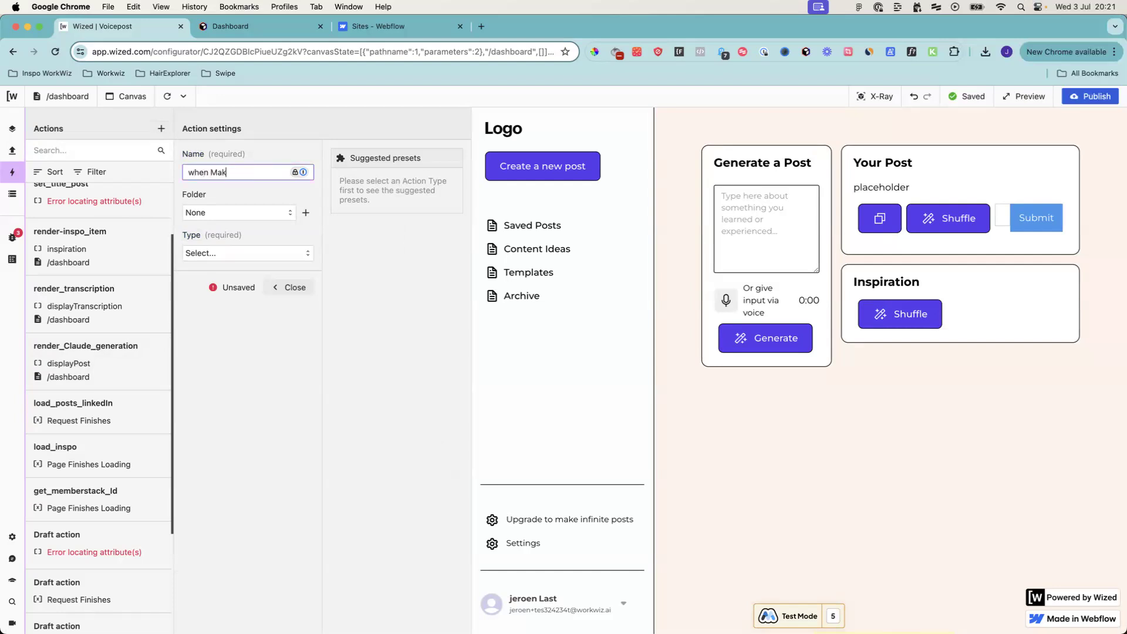
text(e response p)
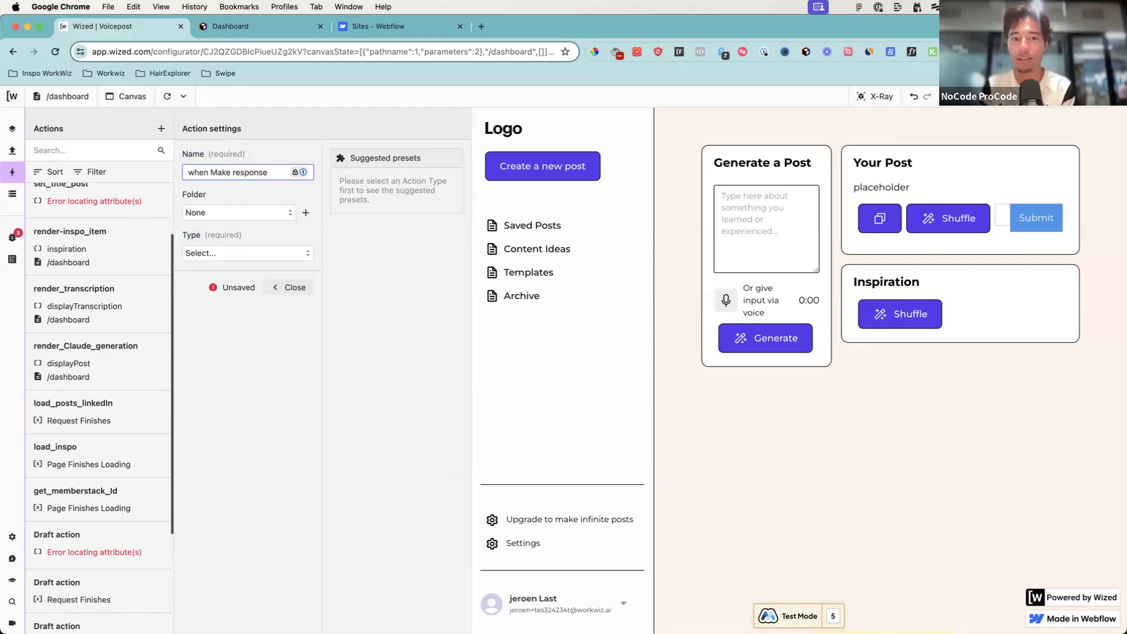
key(BackSpace)
key(BackSpace)
text(s pus)
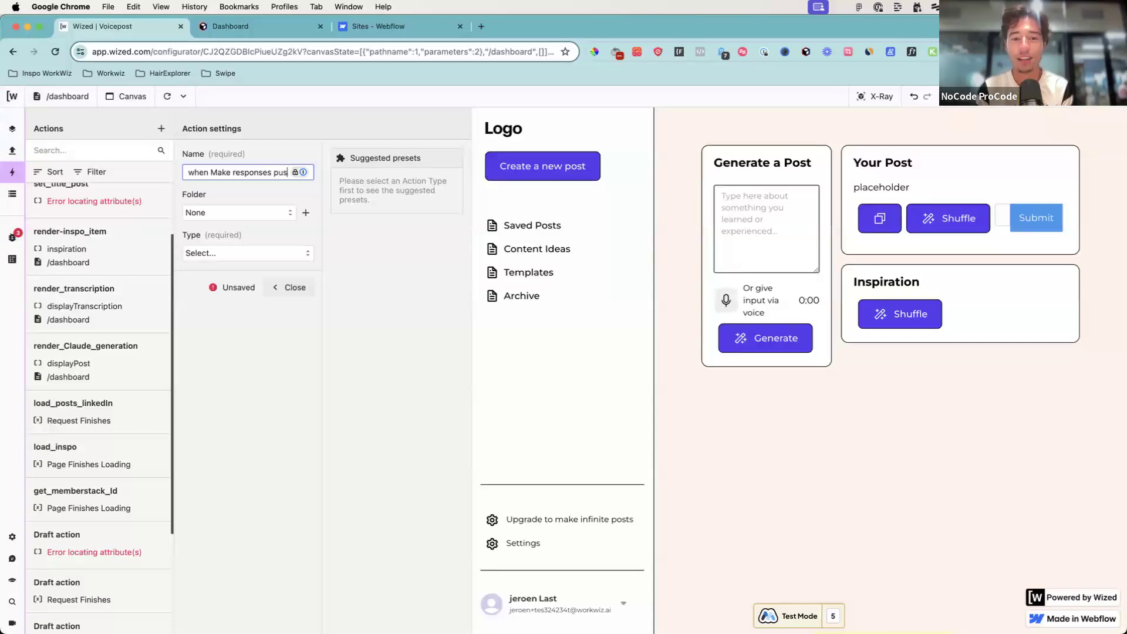
text(h)
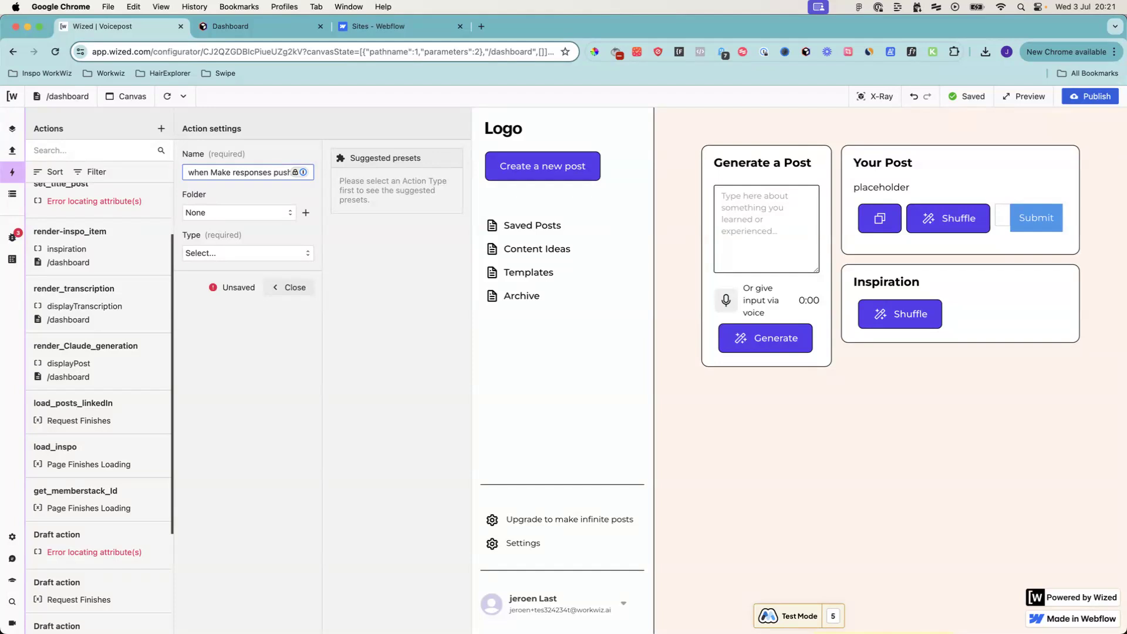
text( response to array)
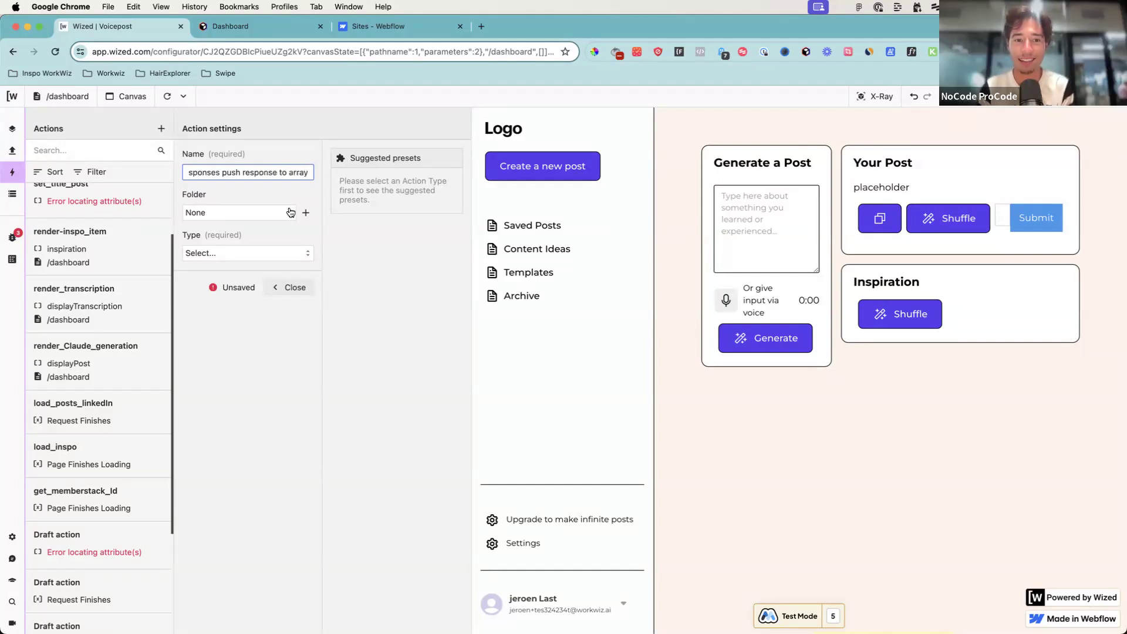
click(385, 297)
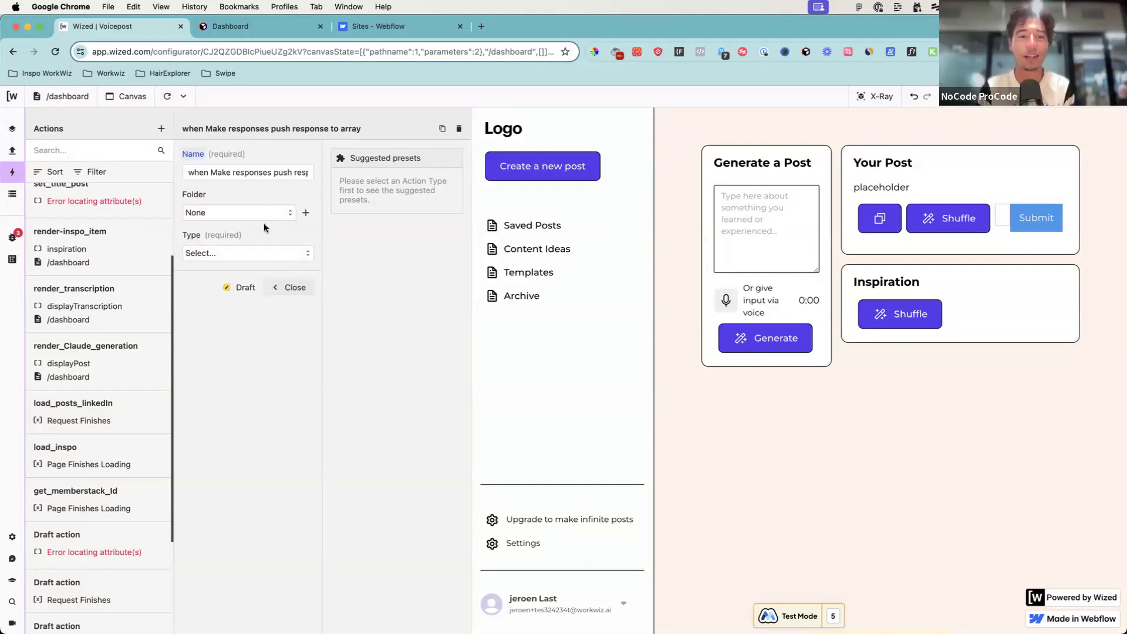
Step: Make the new action an Event triggered by Request Finishes for the Make_claude request
click(262, 254)
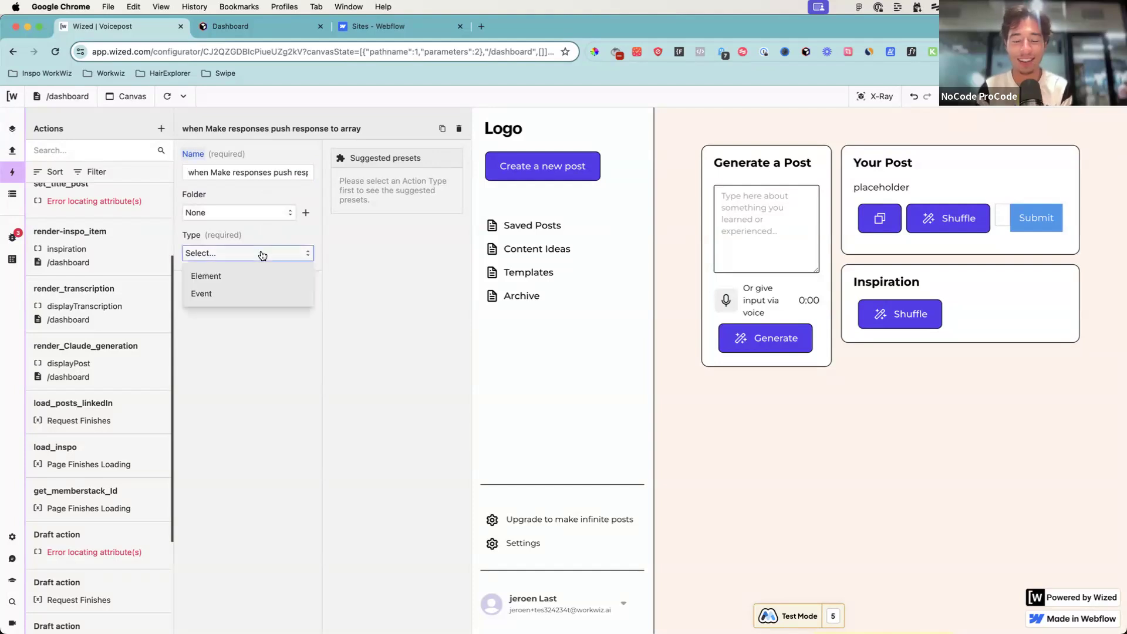
click(225, 291)
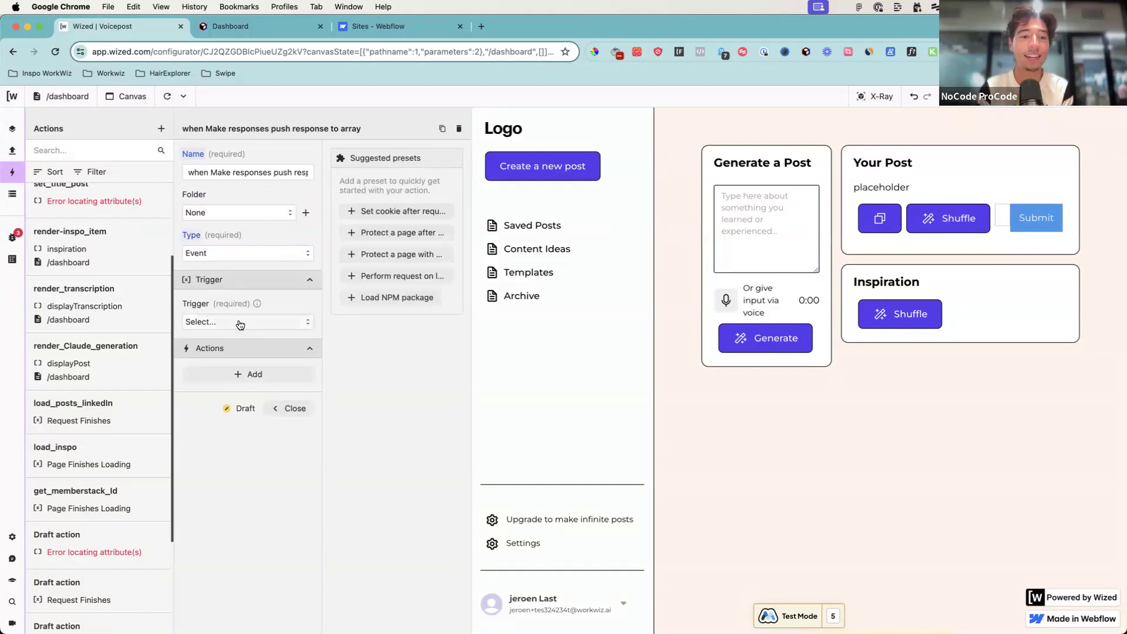
click(240, 324)
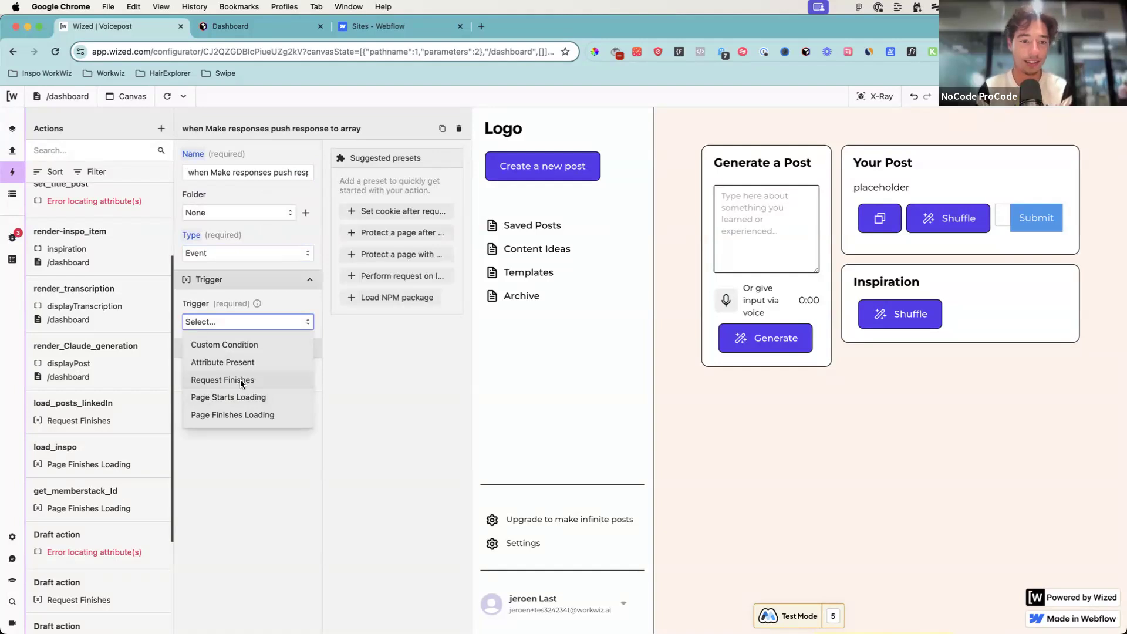
click(241, 383)
click(245, 367)
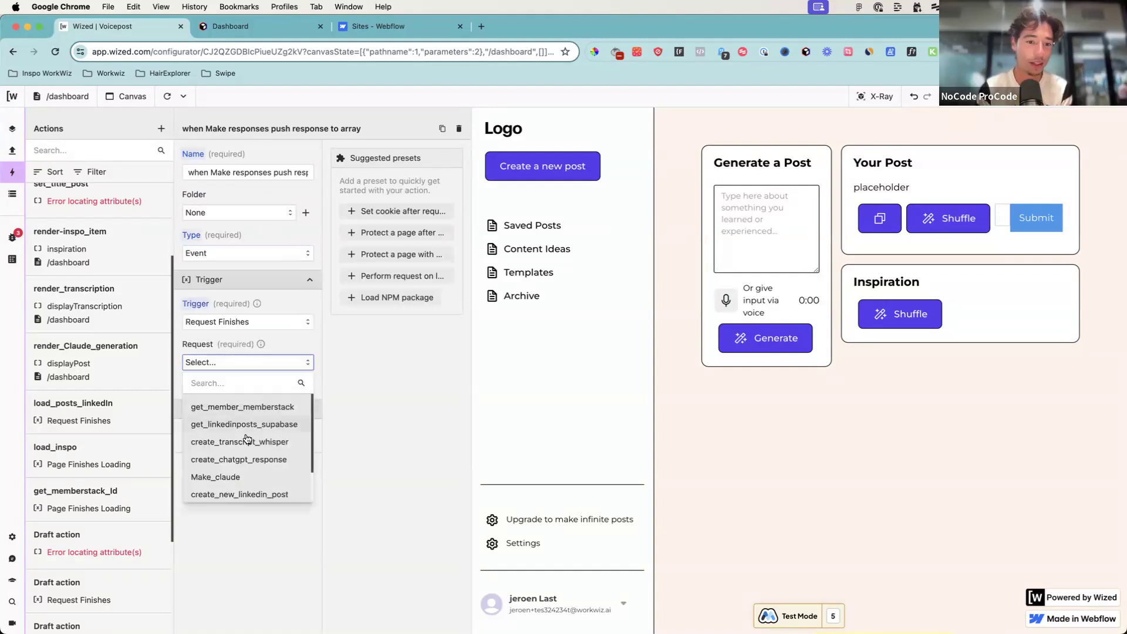
click(223, 478)
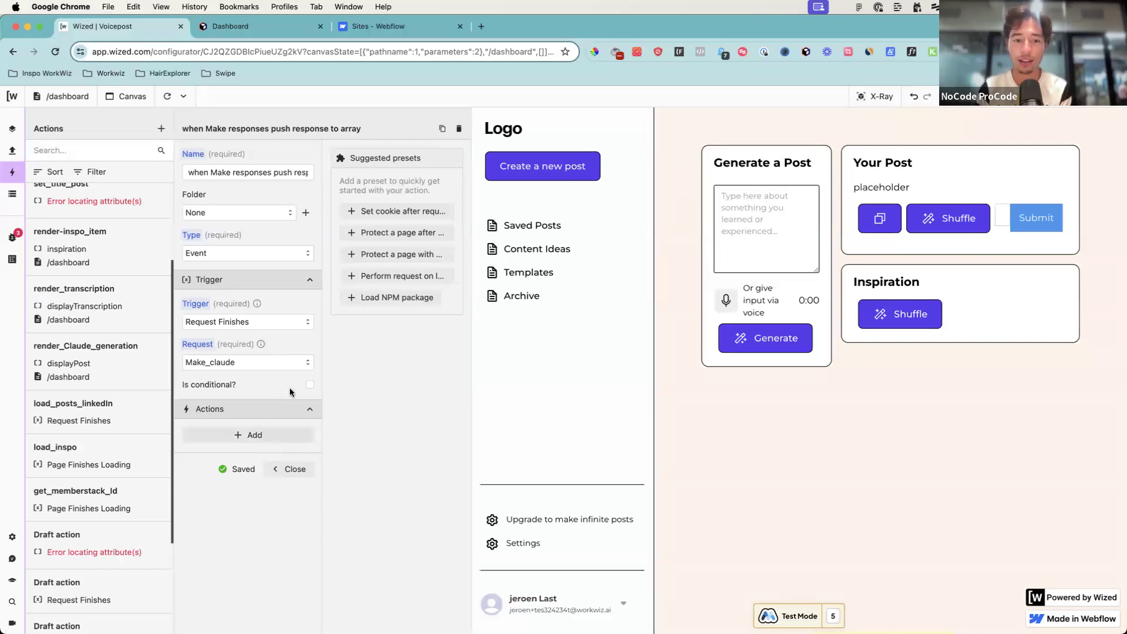
Step: Make the trigger conditional with the function return r.Make_claude.status === 200 and execute it as a test
click(309, 385)
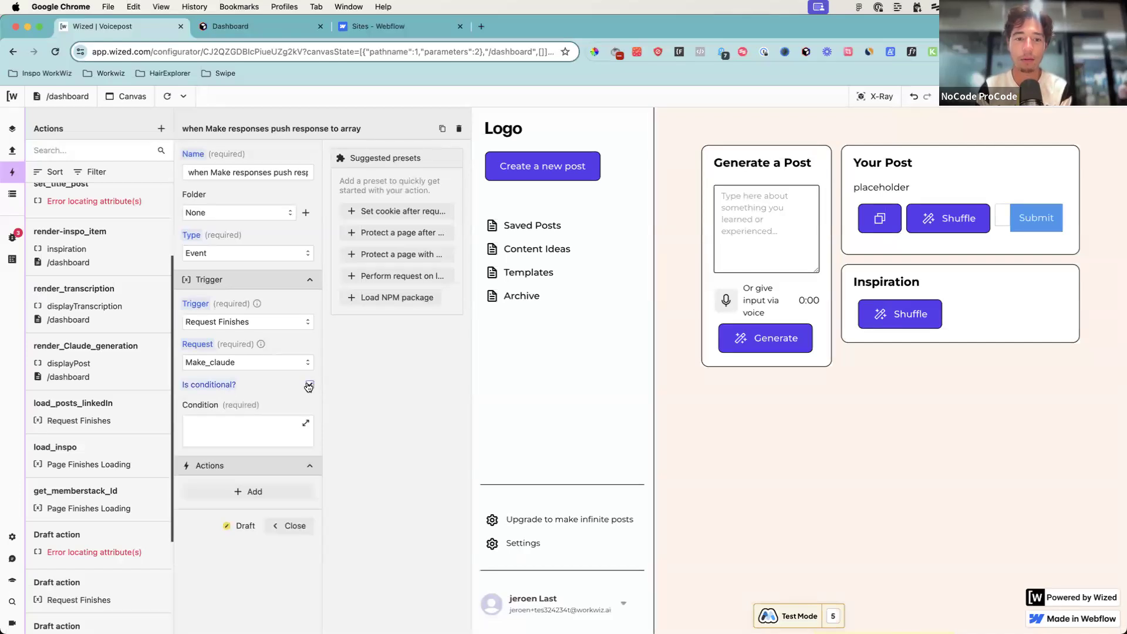
click(257, 439)
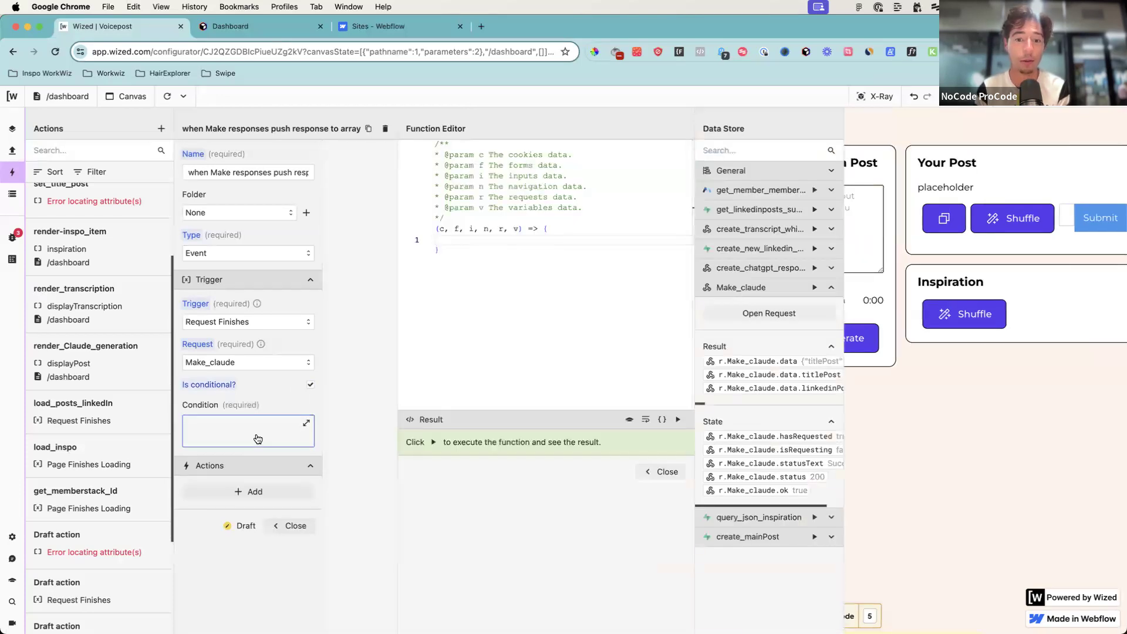
text(return)
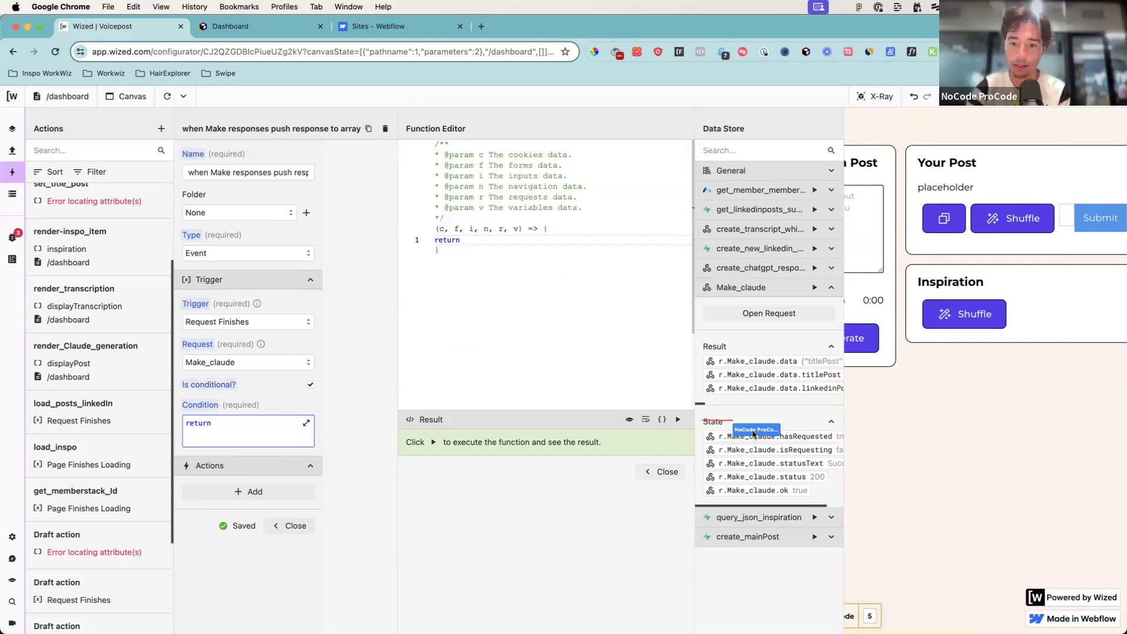
drag(709, 487, 822, 485)
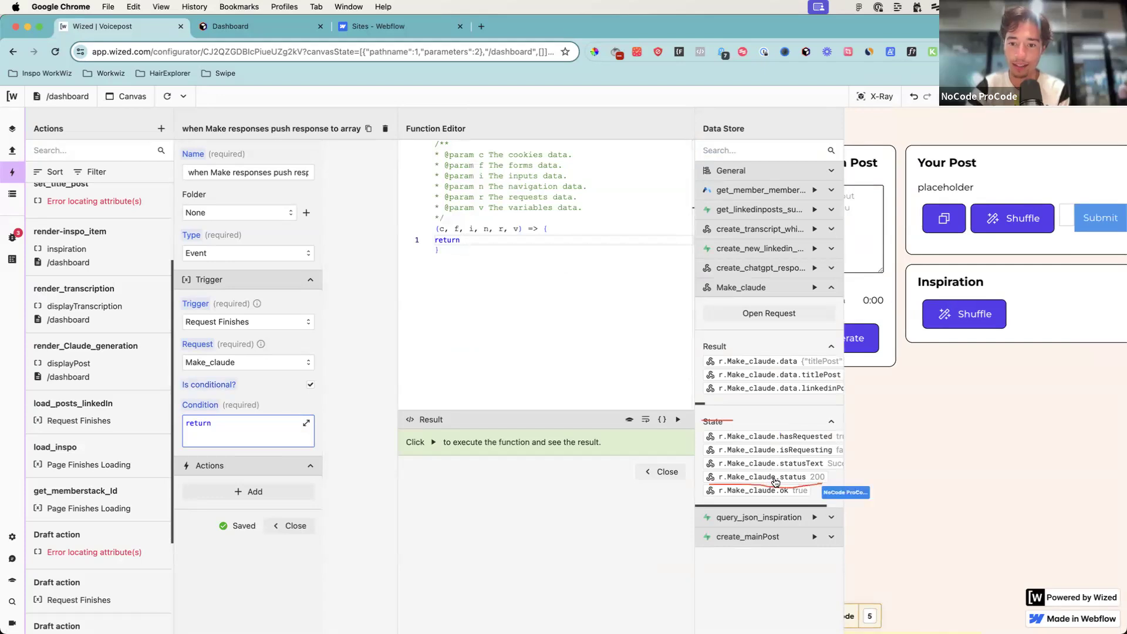
click(777, 476)
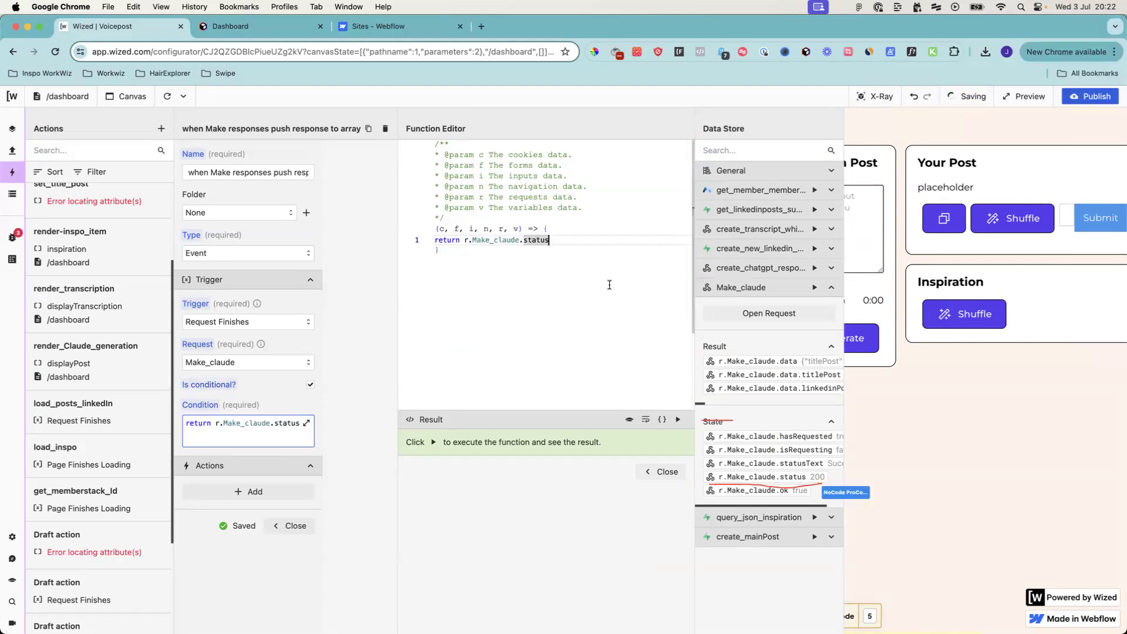
text(===)
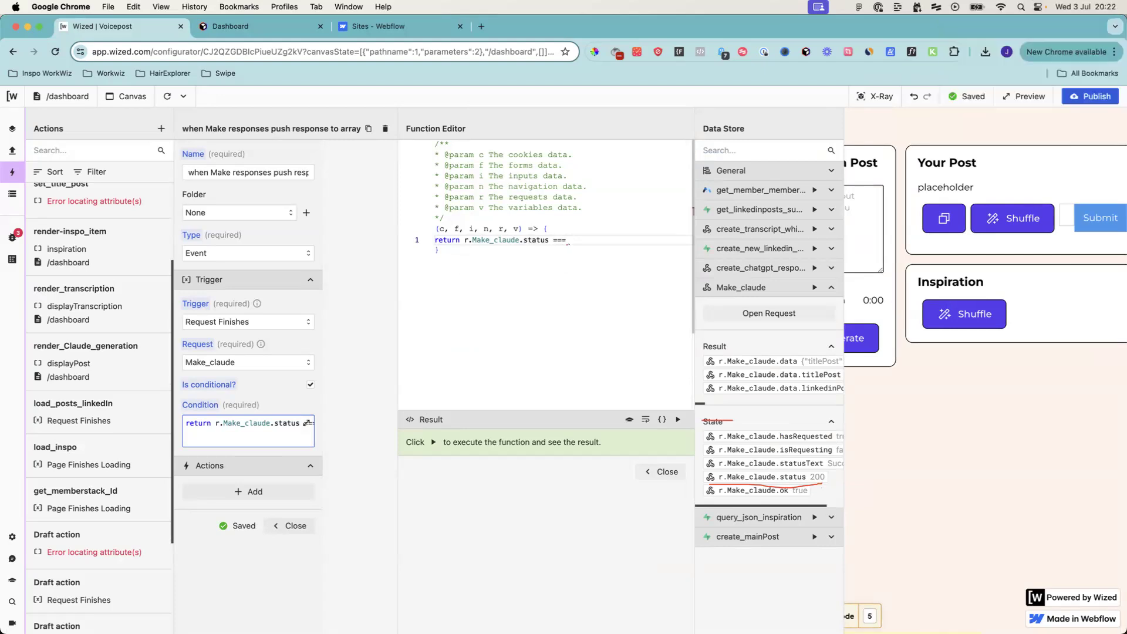
text(200)
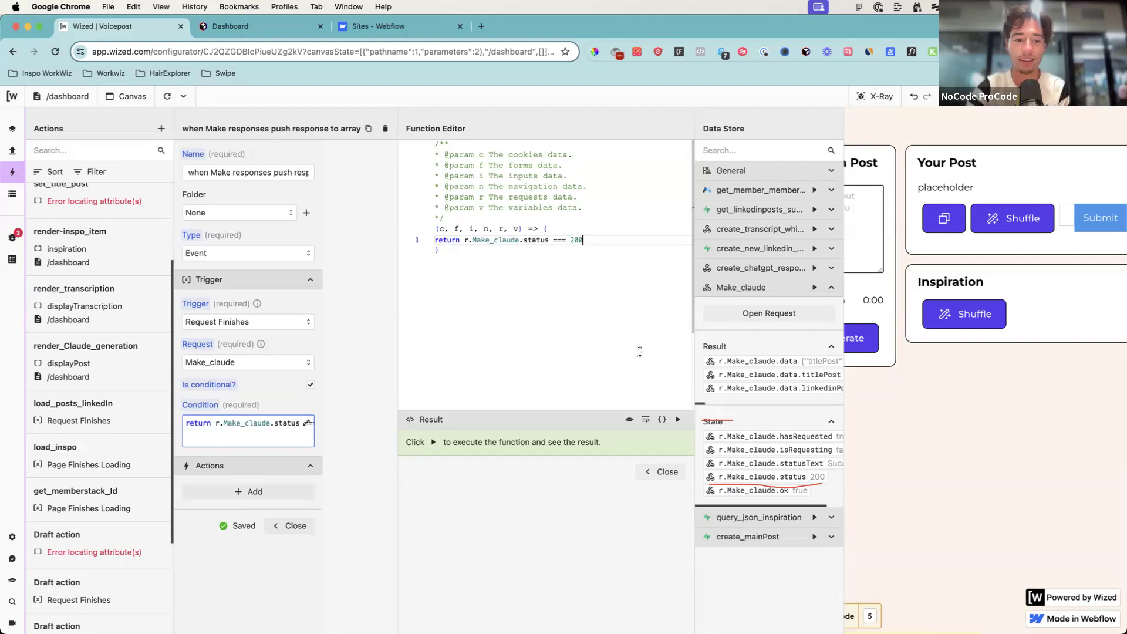
click(675, 420)
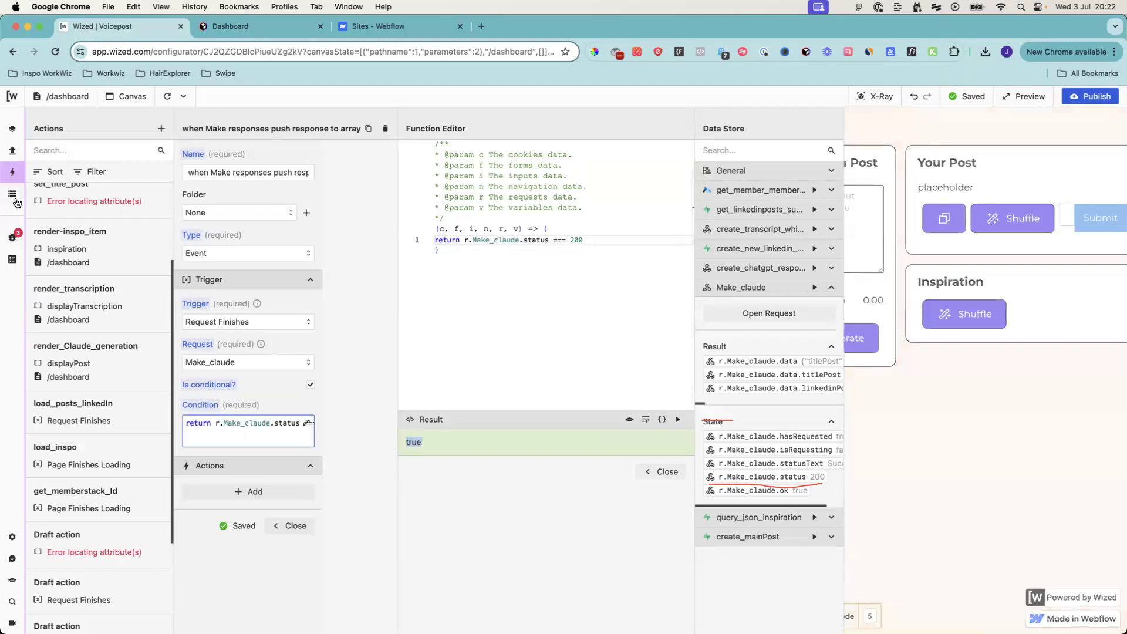
Step: Add a Run function action to the Make_claude event and open its function for editing
click(233, 497)
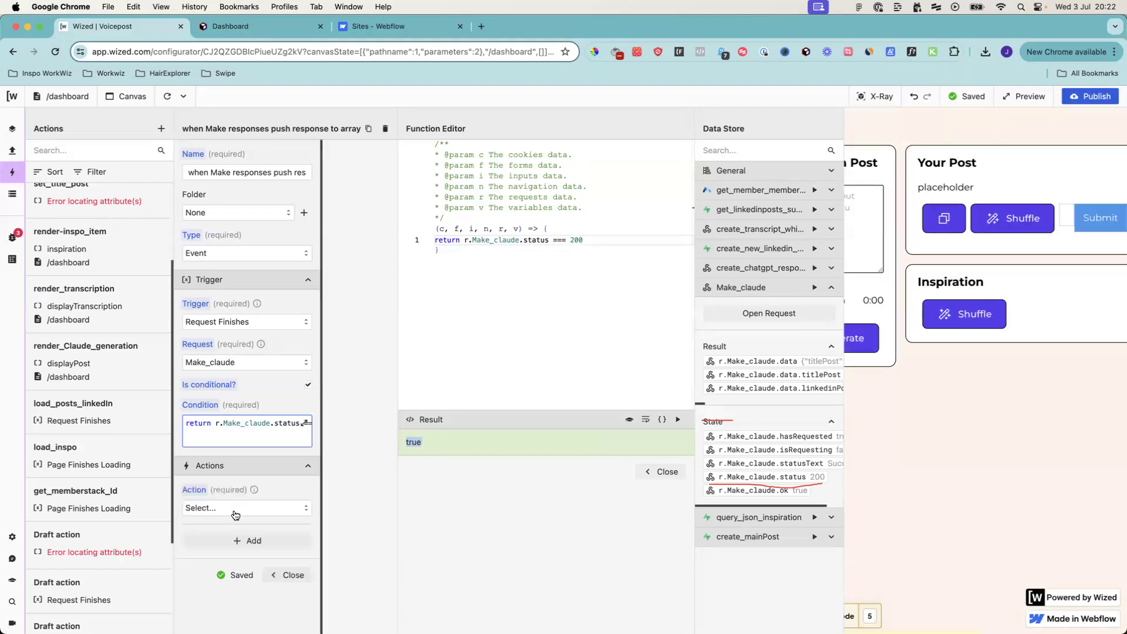
scroll(241, 499, down, 1)
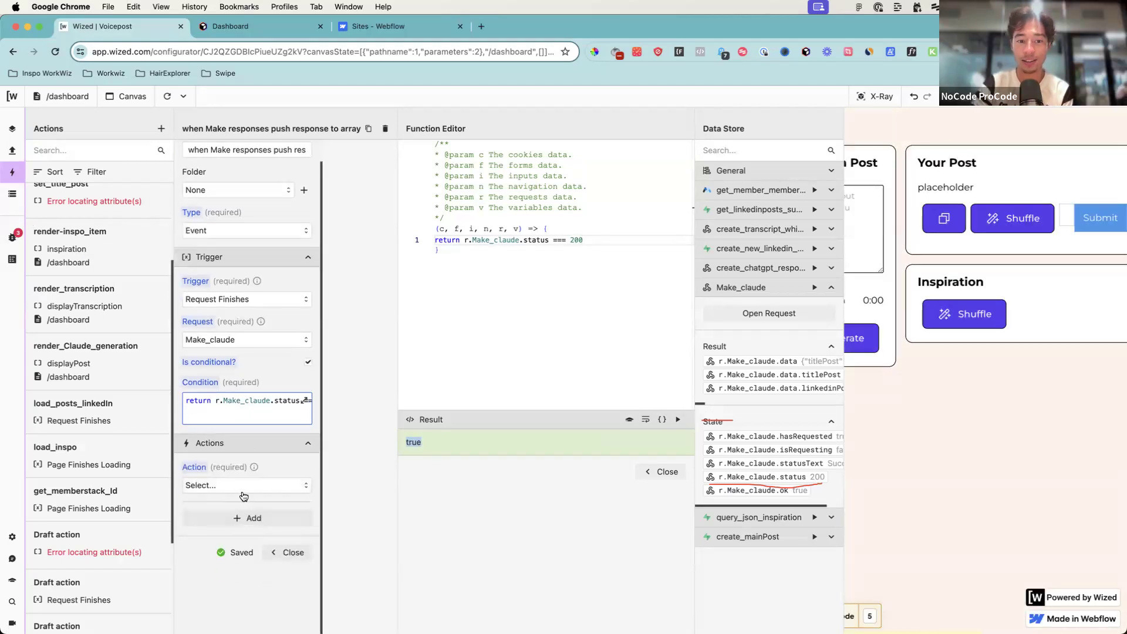
click(243, 486)
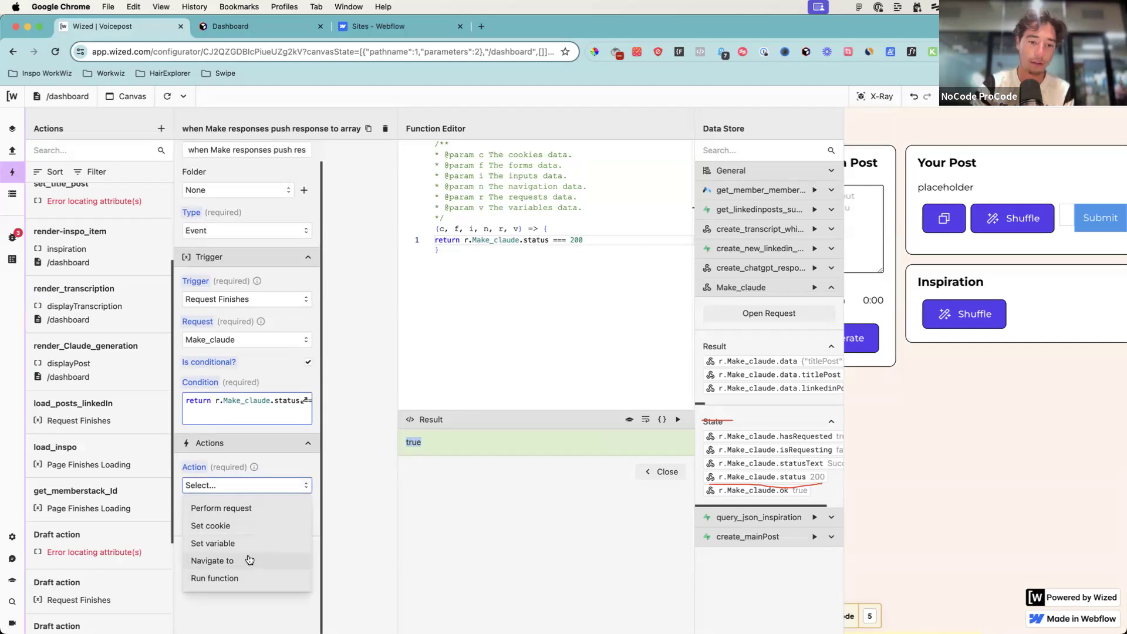
click(241, 578)
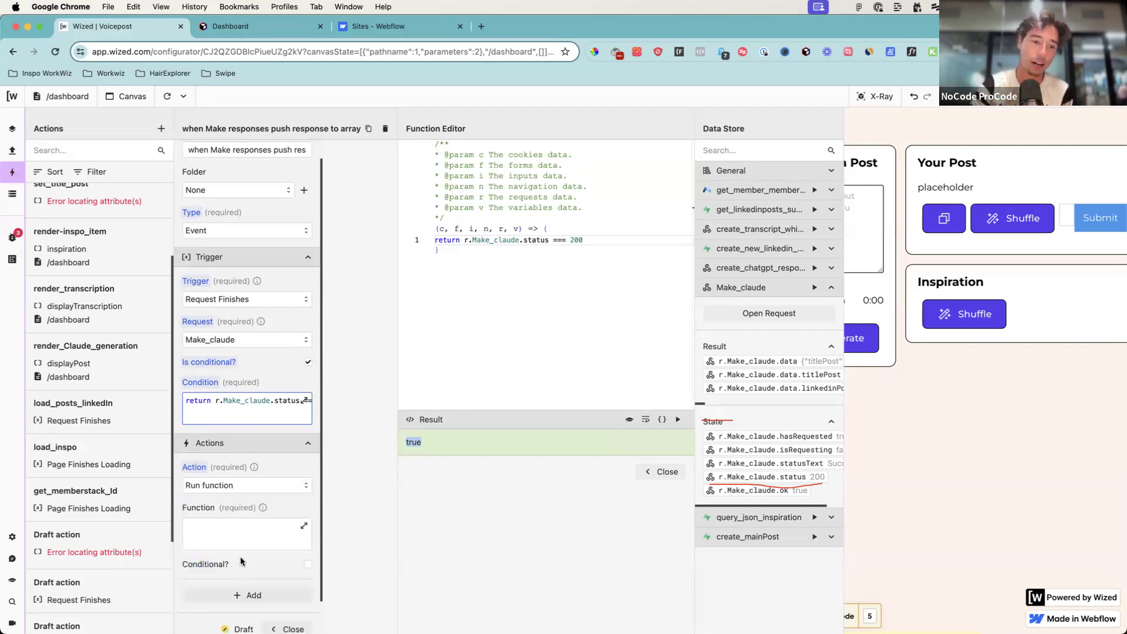
scroll(252, 540, down, 2)
click(247, 484)
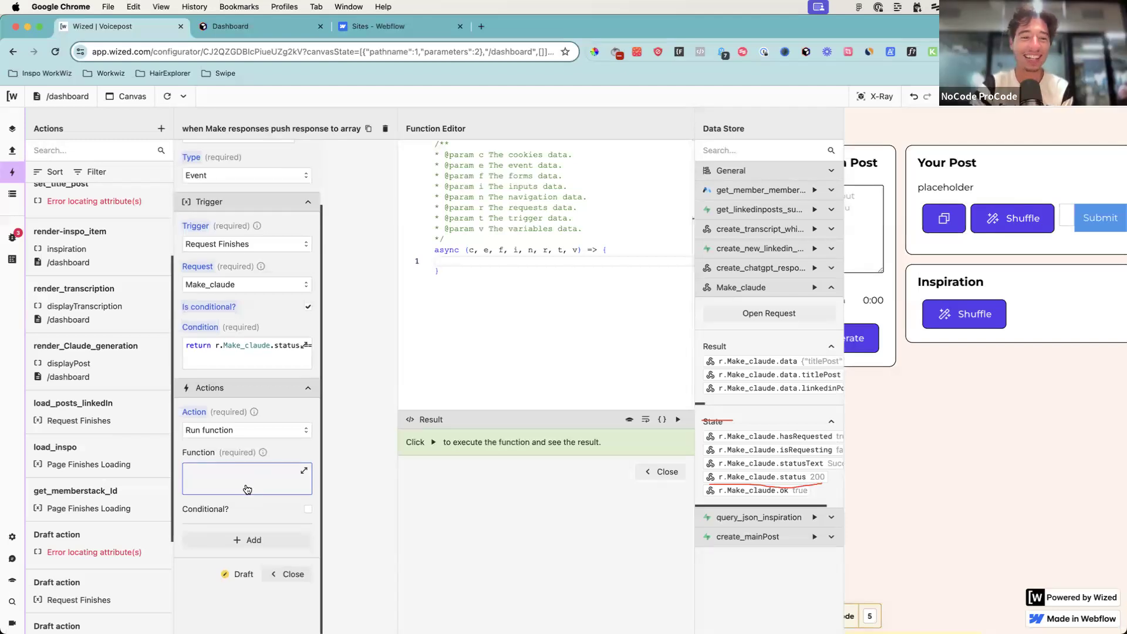
scroll(248, 488, down, 1)
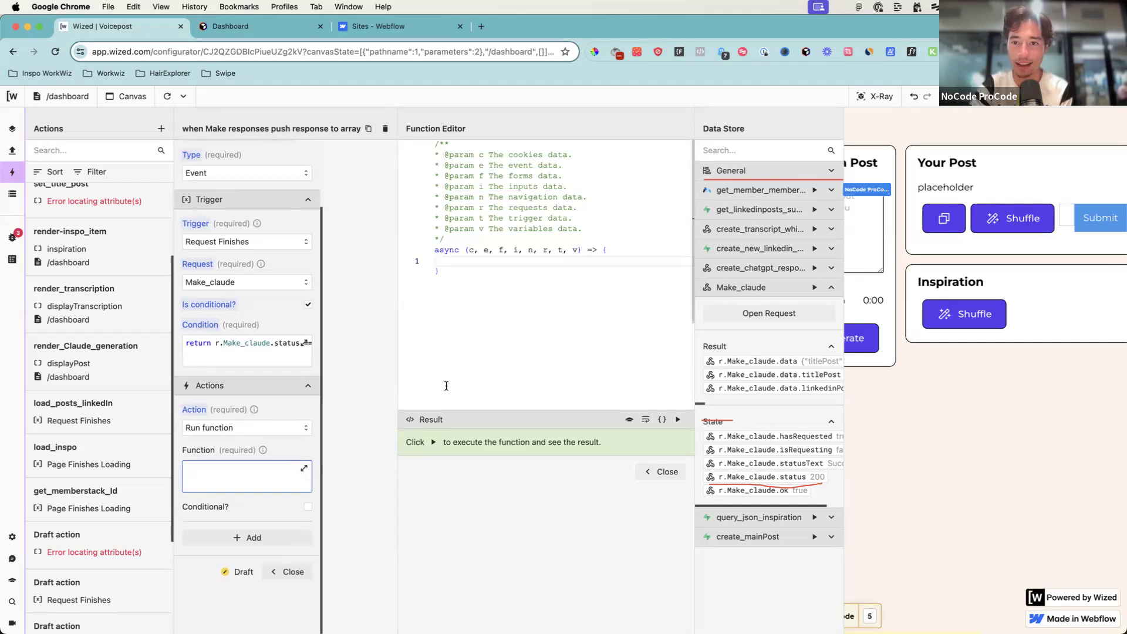
Step: Insert the posts variable from the data store into the function and write it as v.posts.push()
click(831, 172)
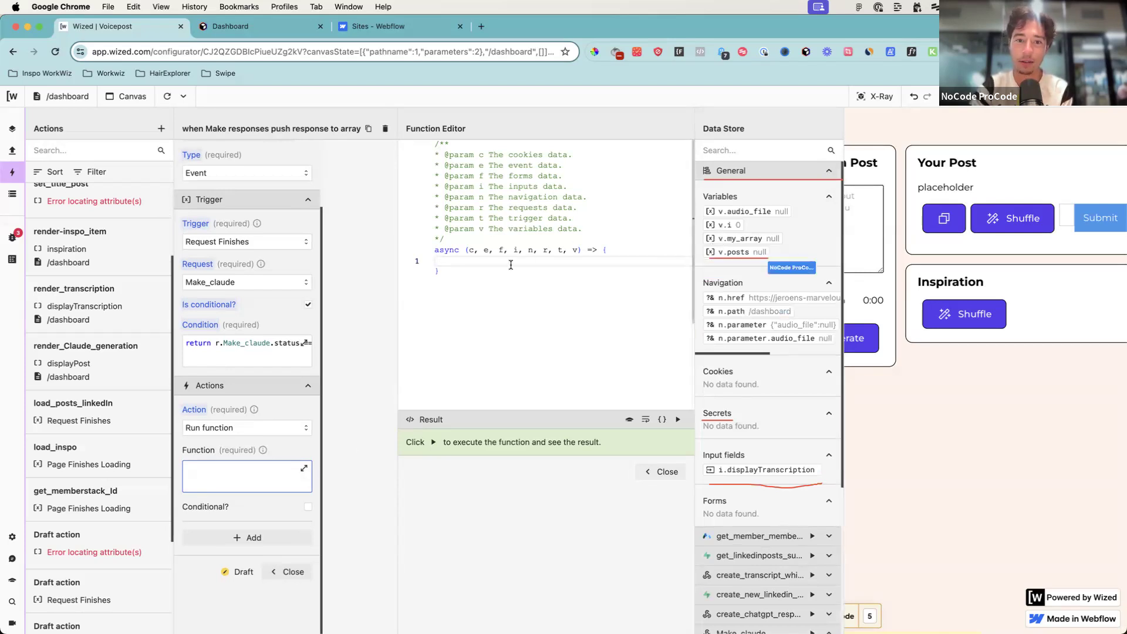
click(755, 257)
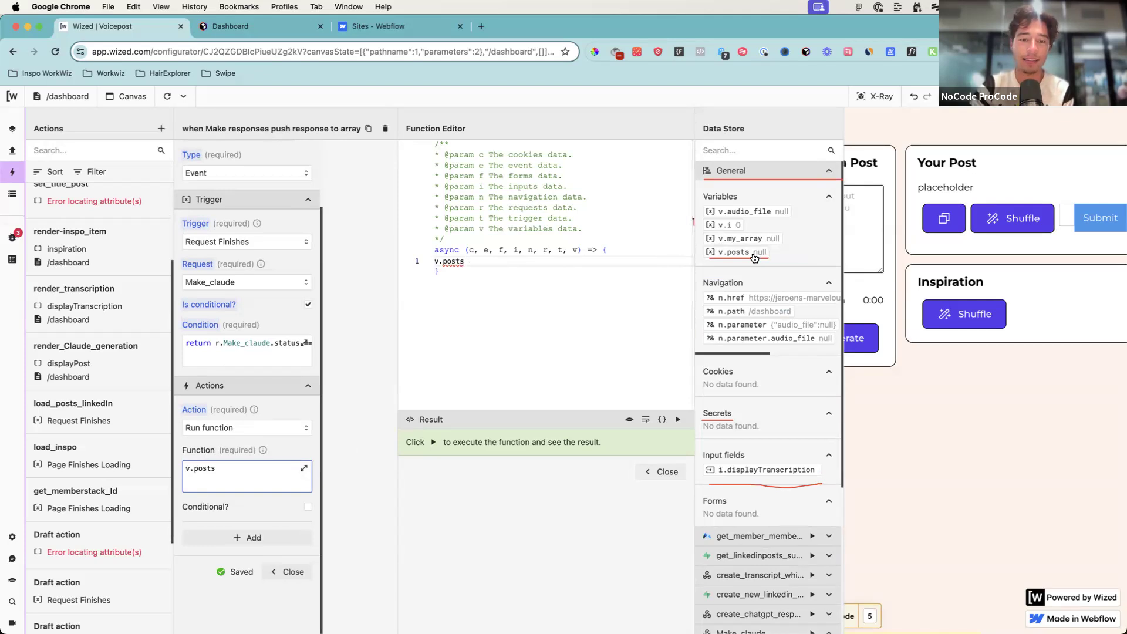
text(.)
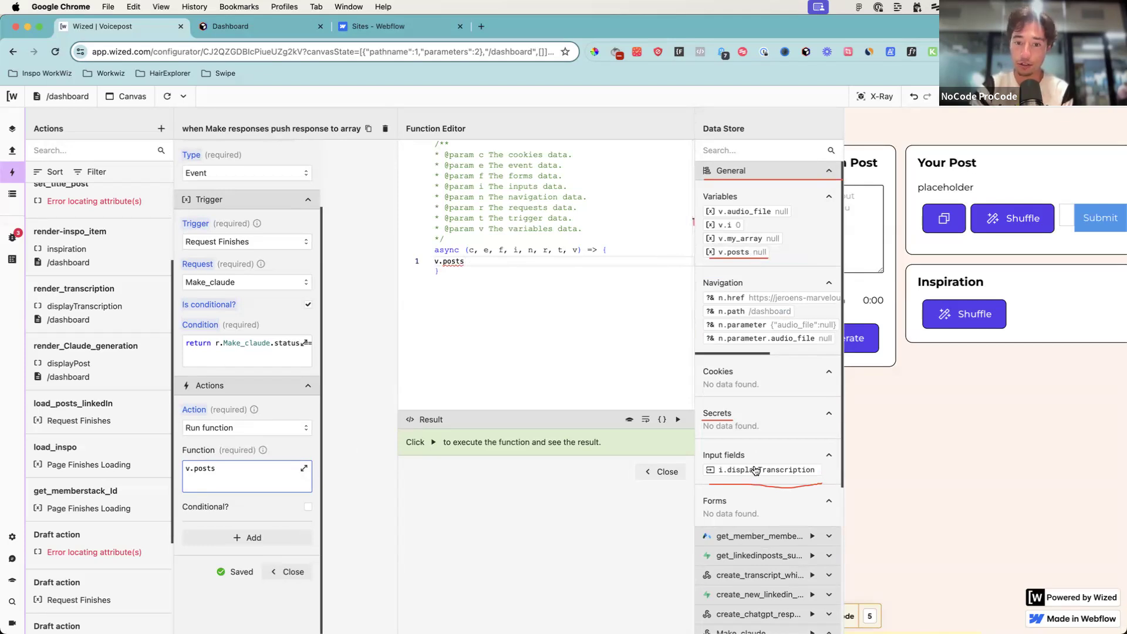
text(push)
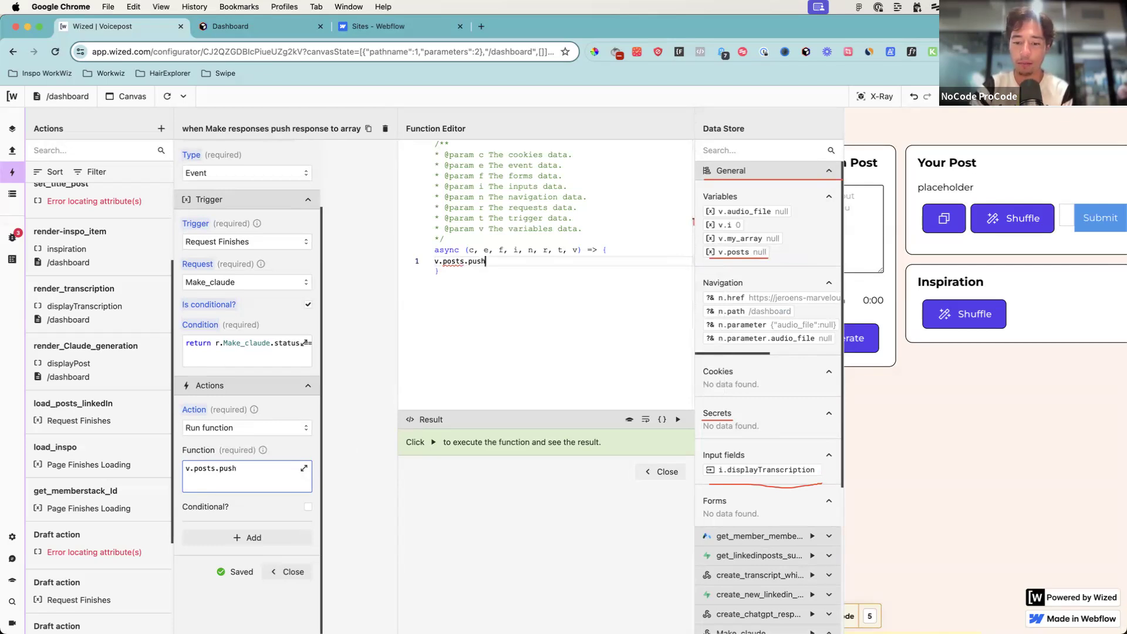
text([)
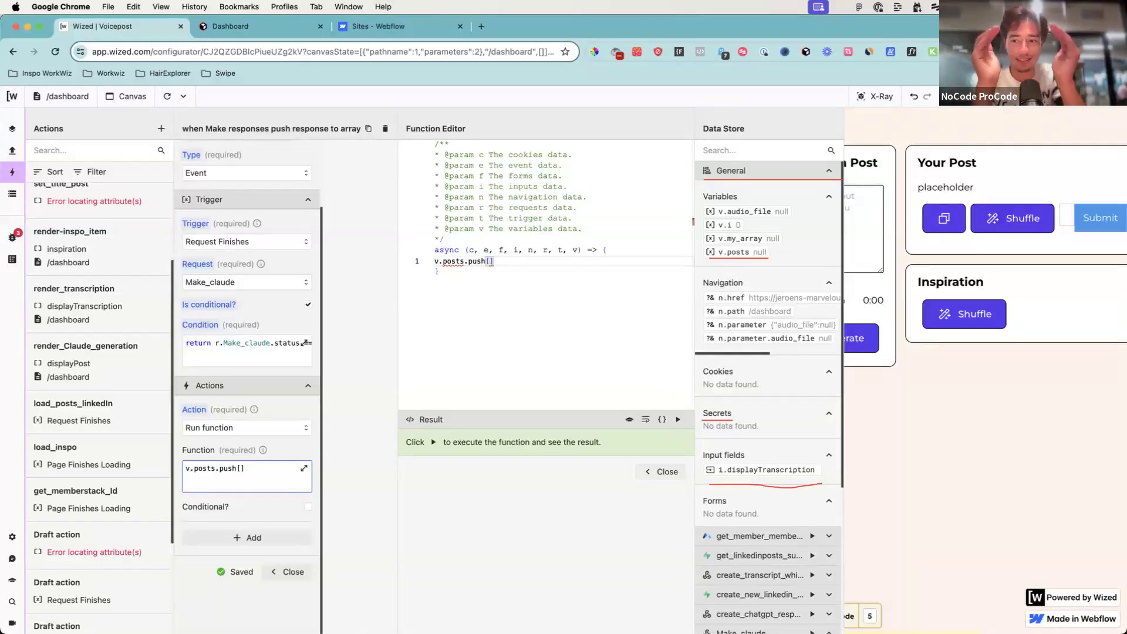
key(BackSpace)
text(()
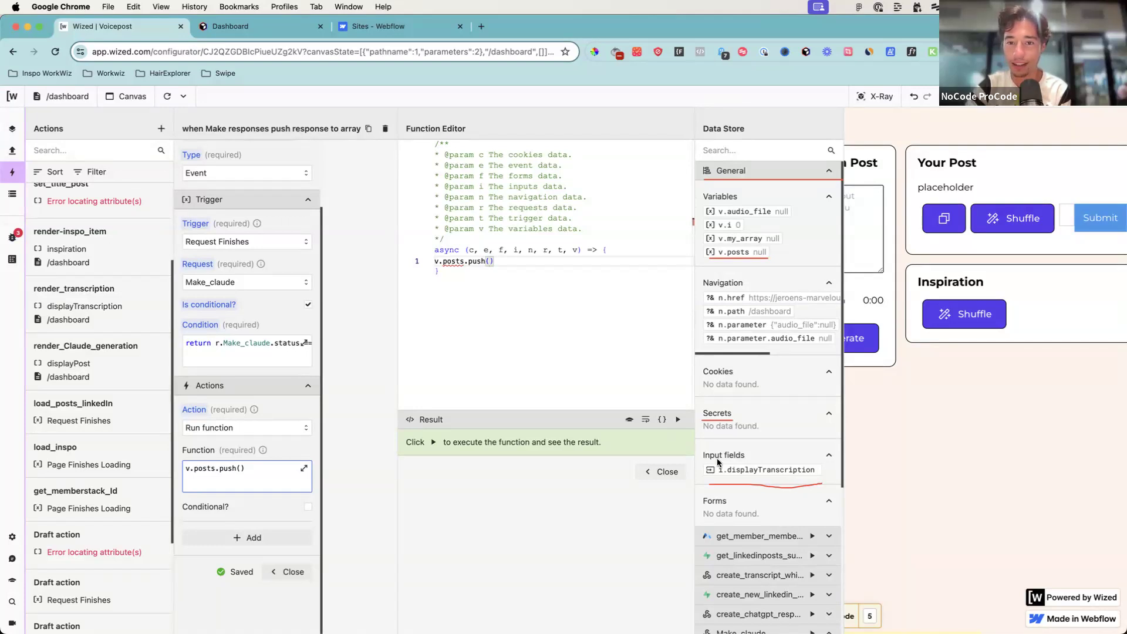
Step: Pass the Make_claude result r.Make_claude.data as the argument of the push call
scroll(764, 550, down, 5)
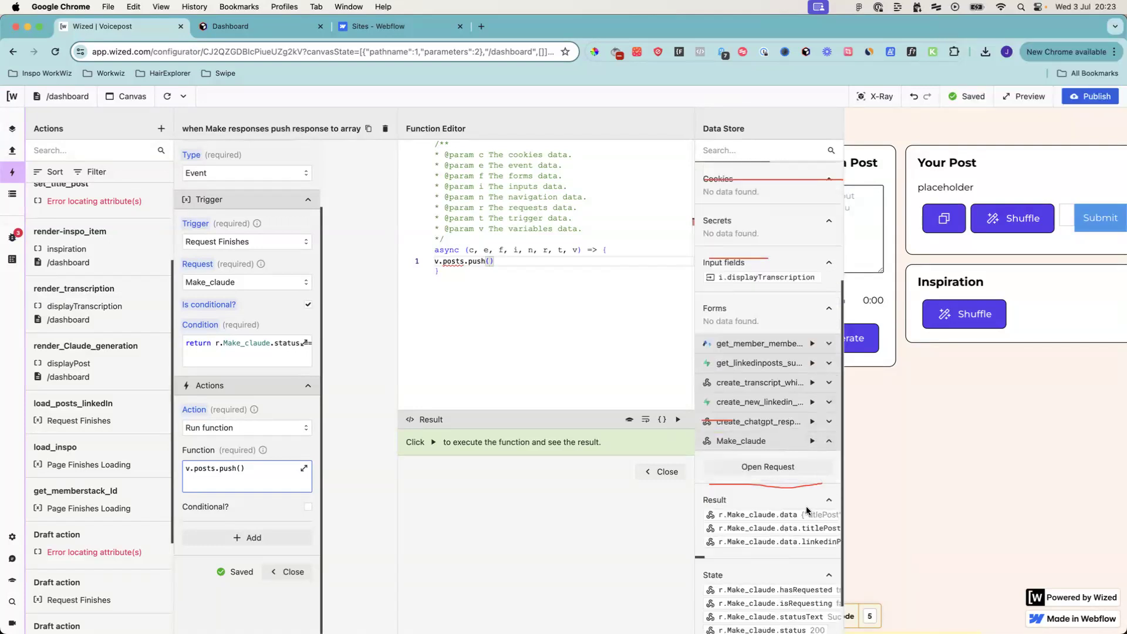
scroll(805, 508, right, 5)
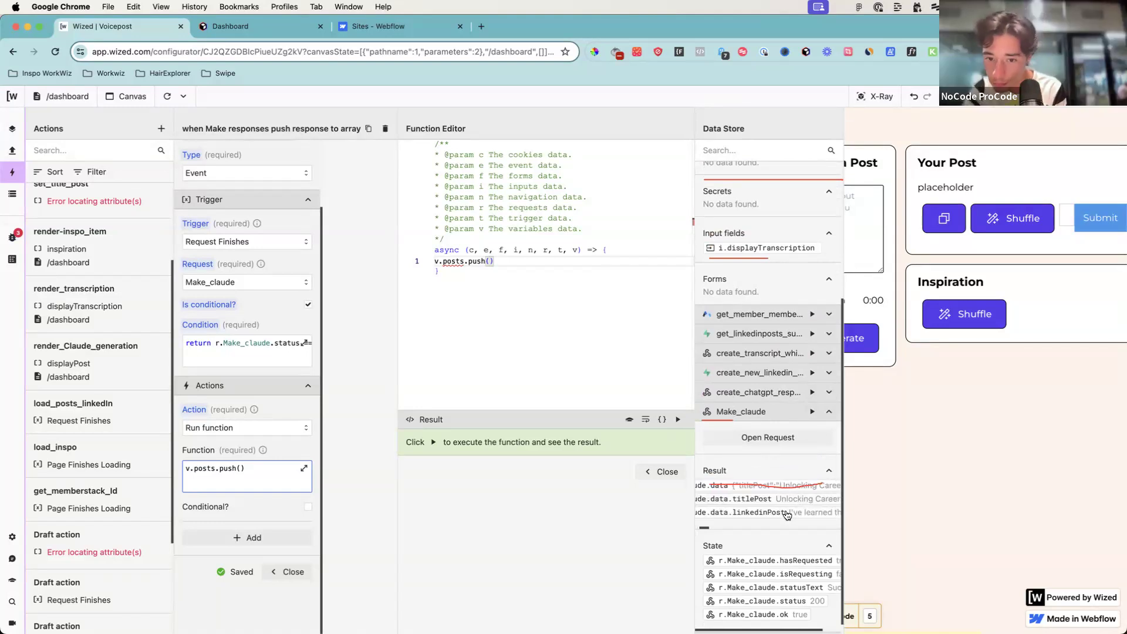
scroll(771, 511, right, 3)
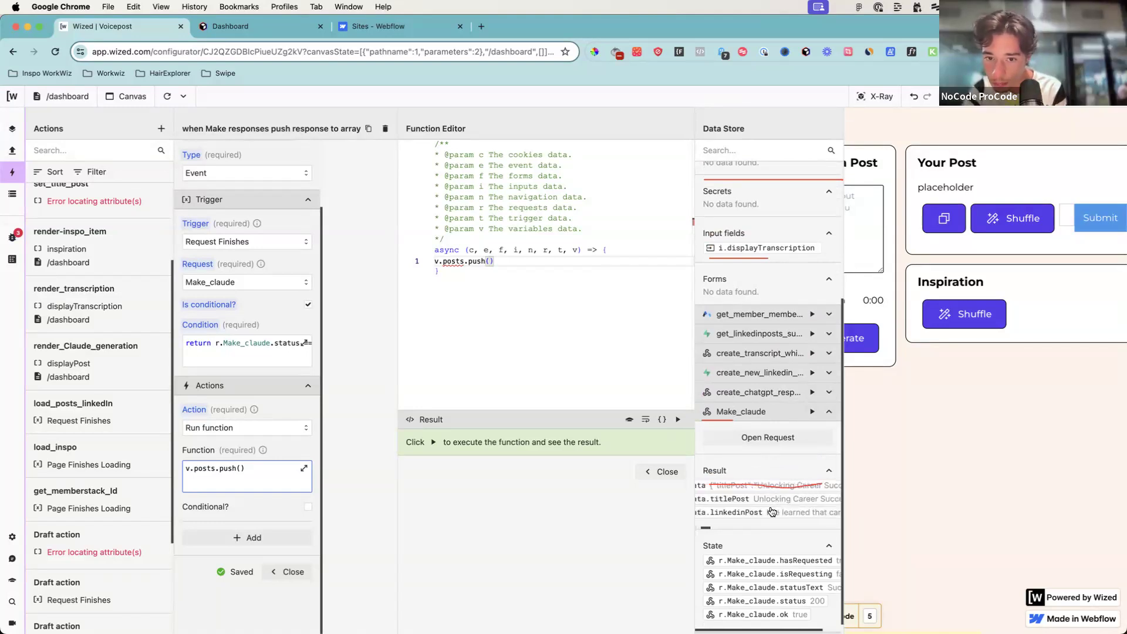
scroll(771, 512, right, 1)
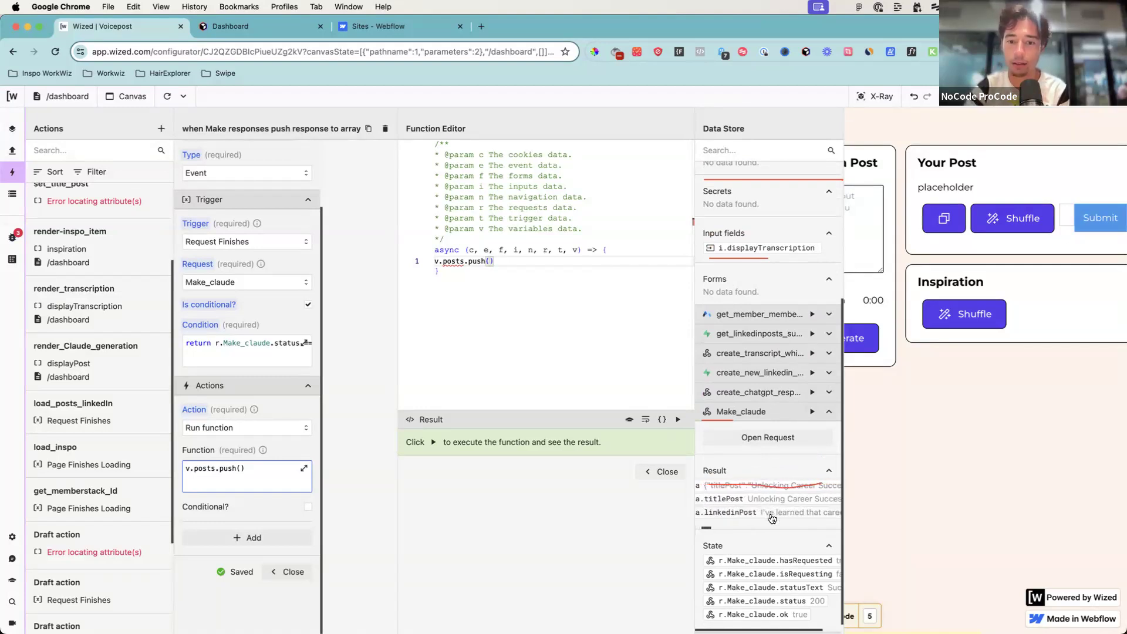
scroll(772, 511, left, 5)
click(774, 489)
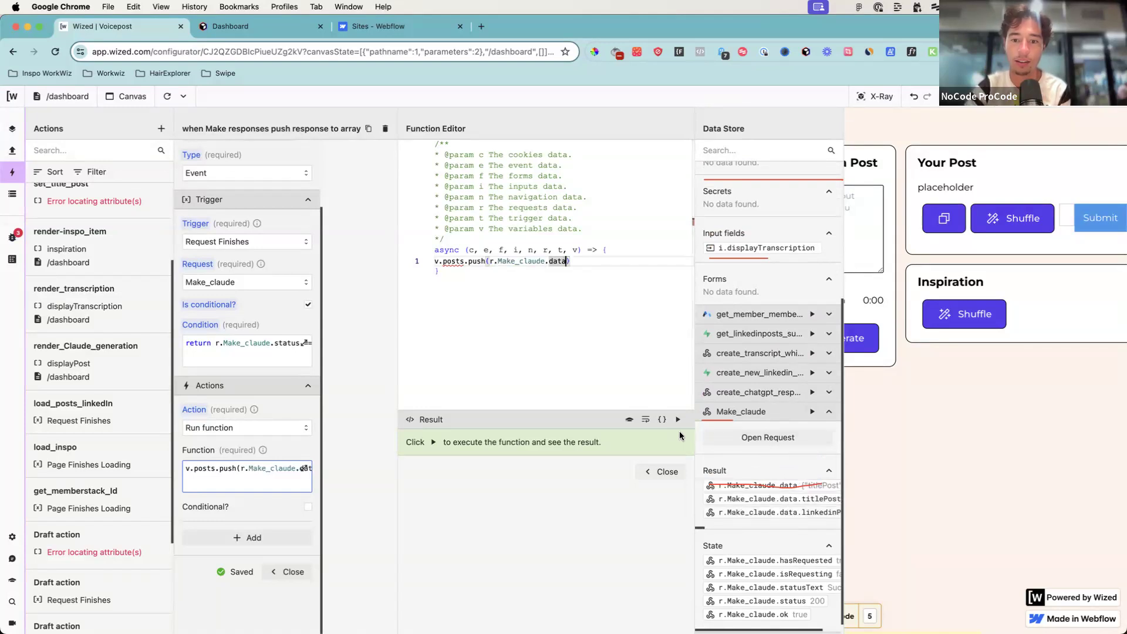
scroll(787, 491, right, 3)
scroll(786, 490, left, 1)
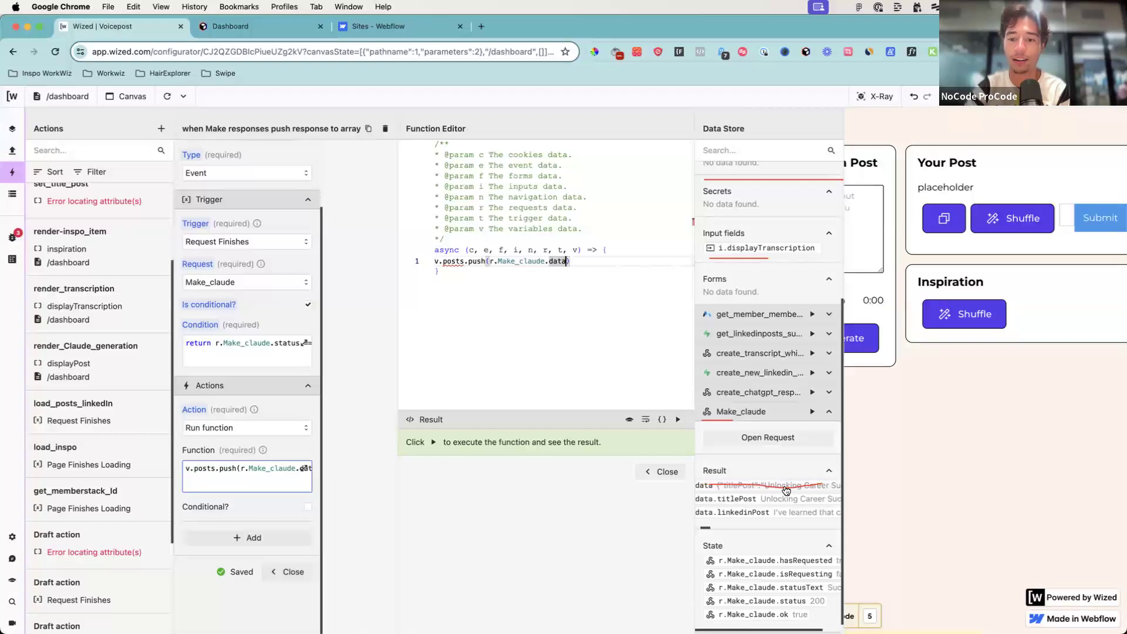
scroll(786, 490, right, 1)
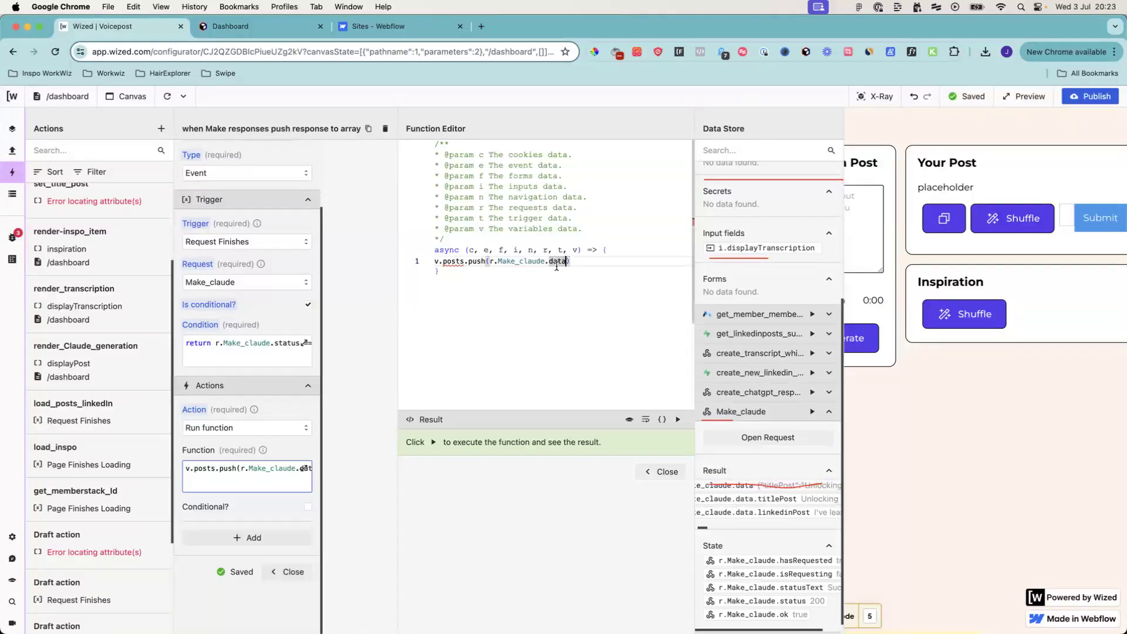
scroll(549, 287, down, 1)
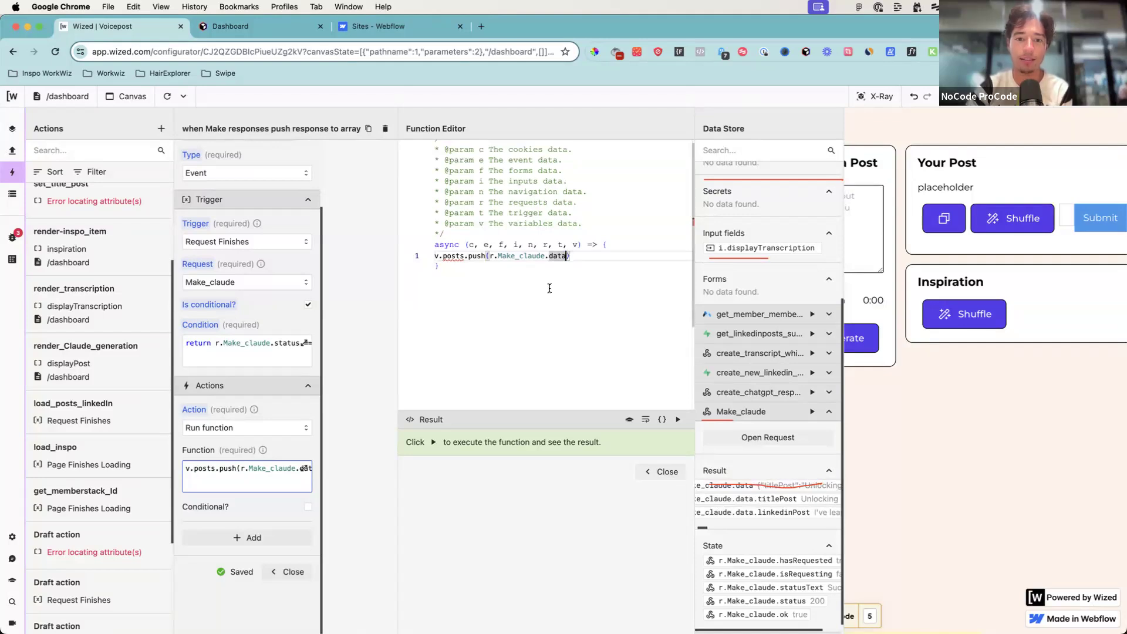
Step: Prefix the push expression with return, then reload the canvas and execute the function as a test
click(435, 257)
text(return)
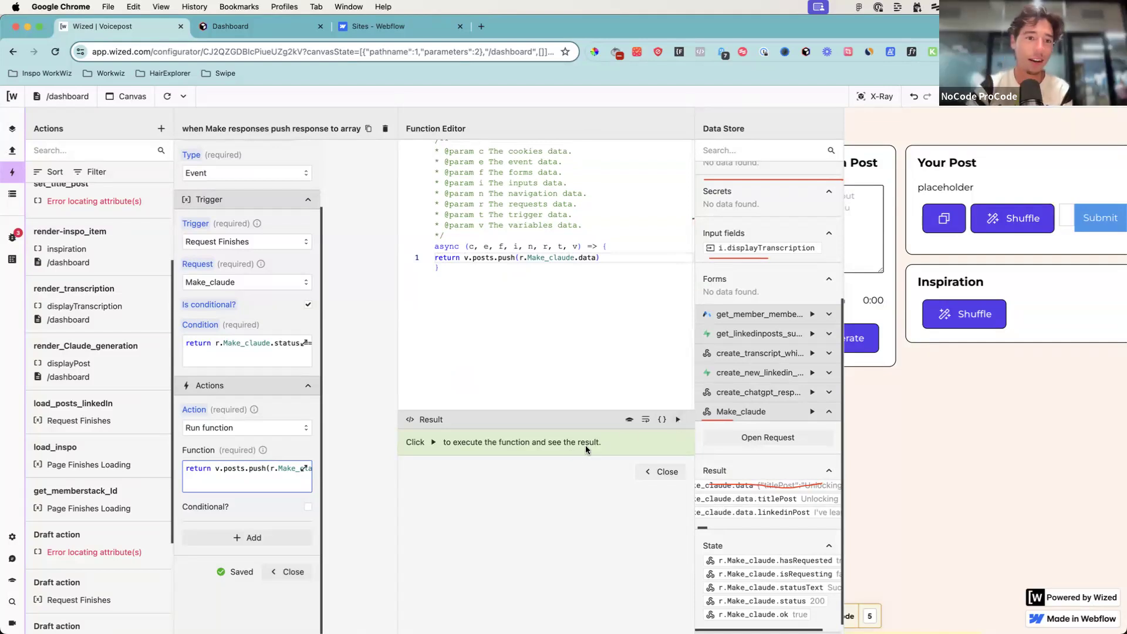
click(166, 99)
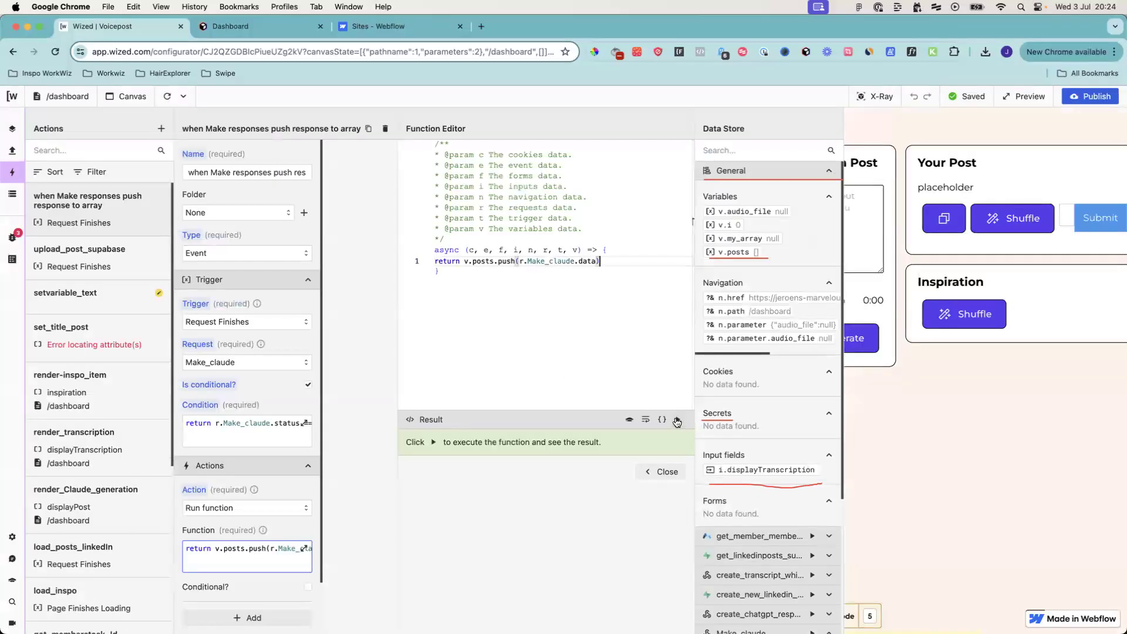
click(677, 420)
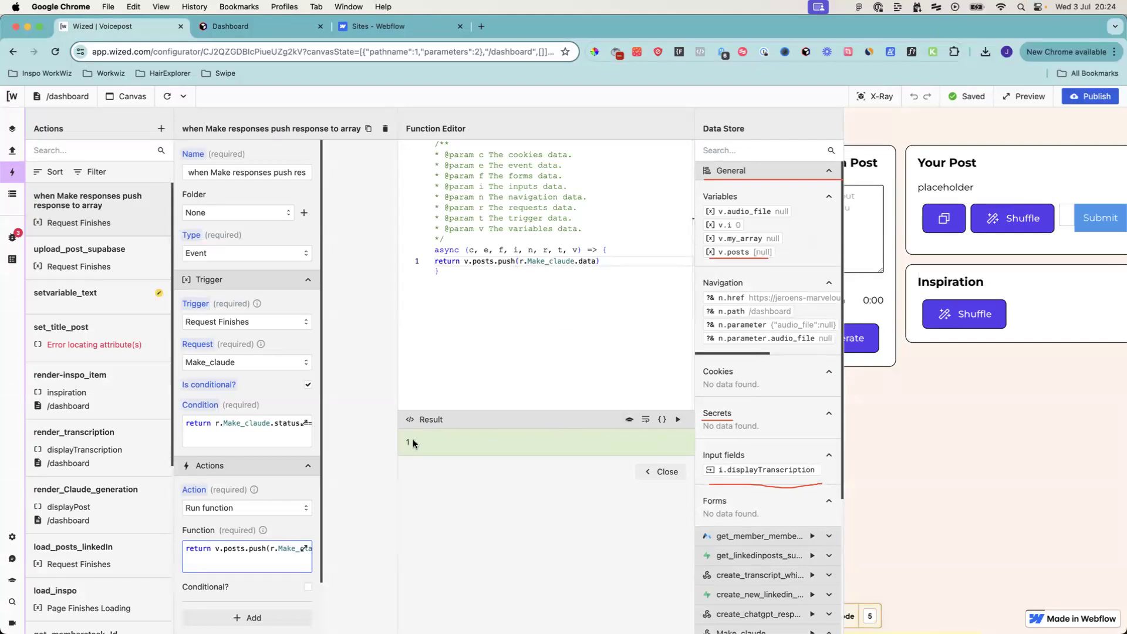
drag(414, 441, 411, 454)
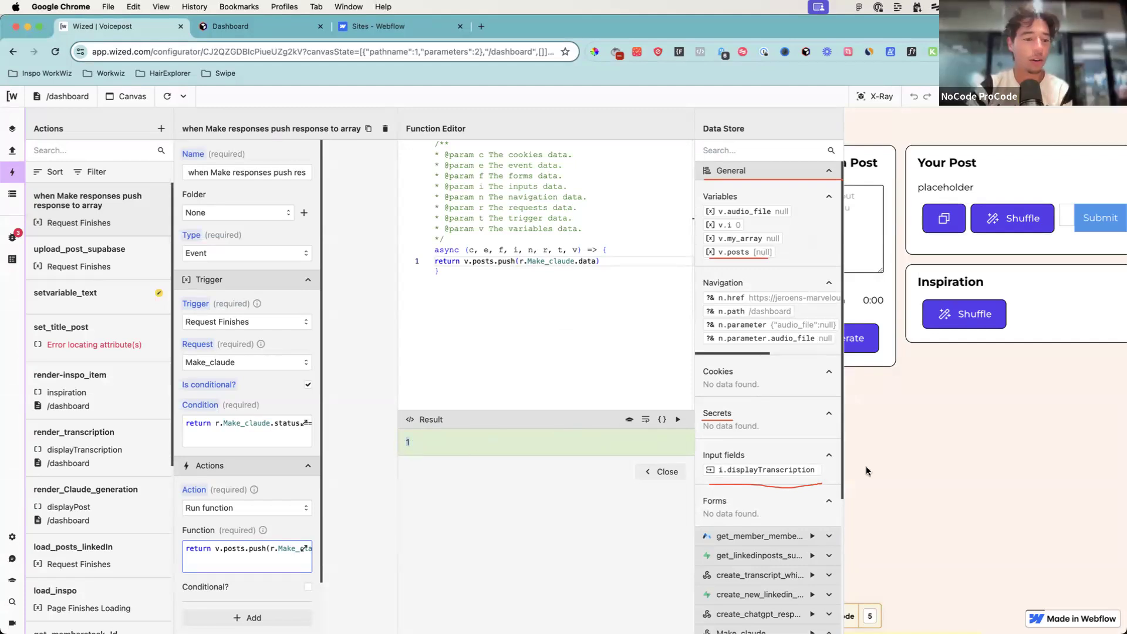
Step: Run the Make_claude request from the data store and inspect the contents of the v.posts variable
scroll(769, 441, down, 5)
click(813, 372)
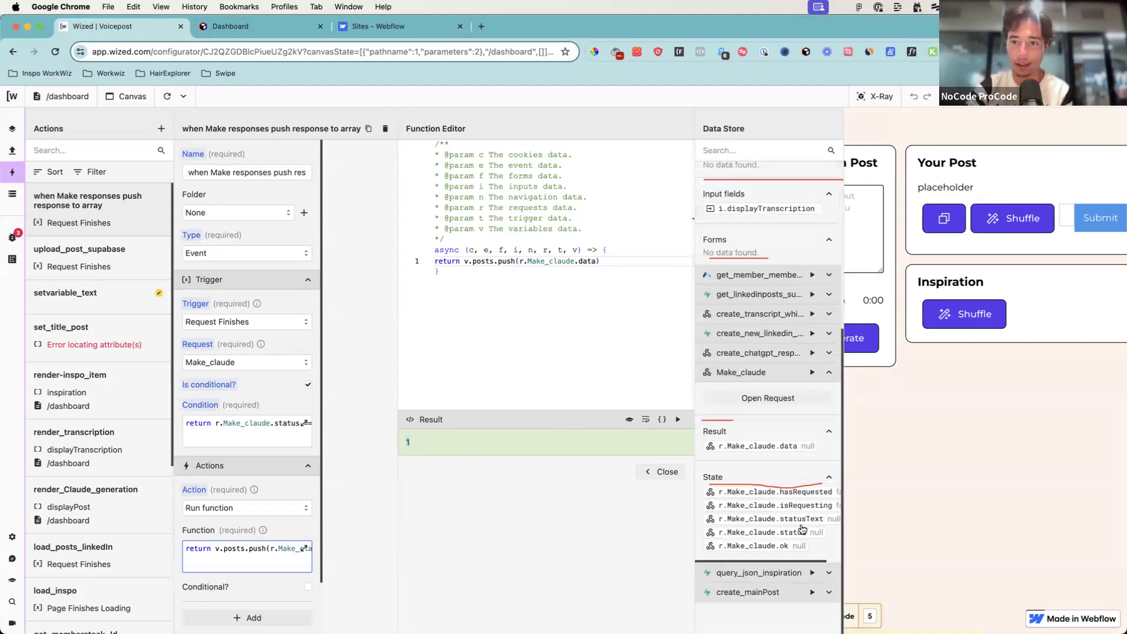
click(812, 372)
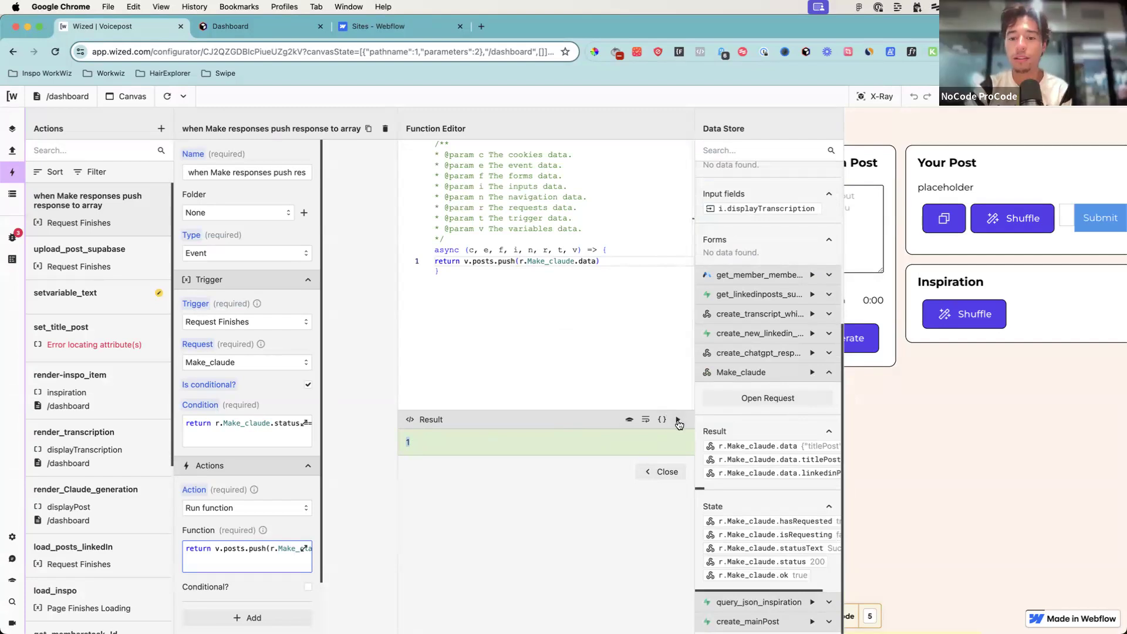
scroll(780, 279, up, 5)
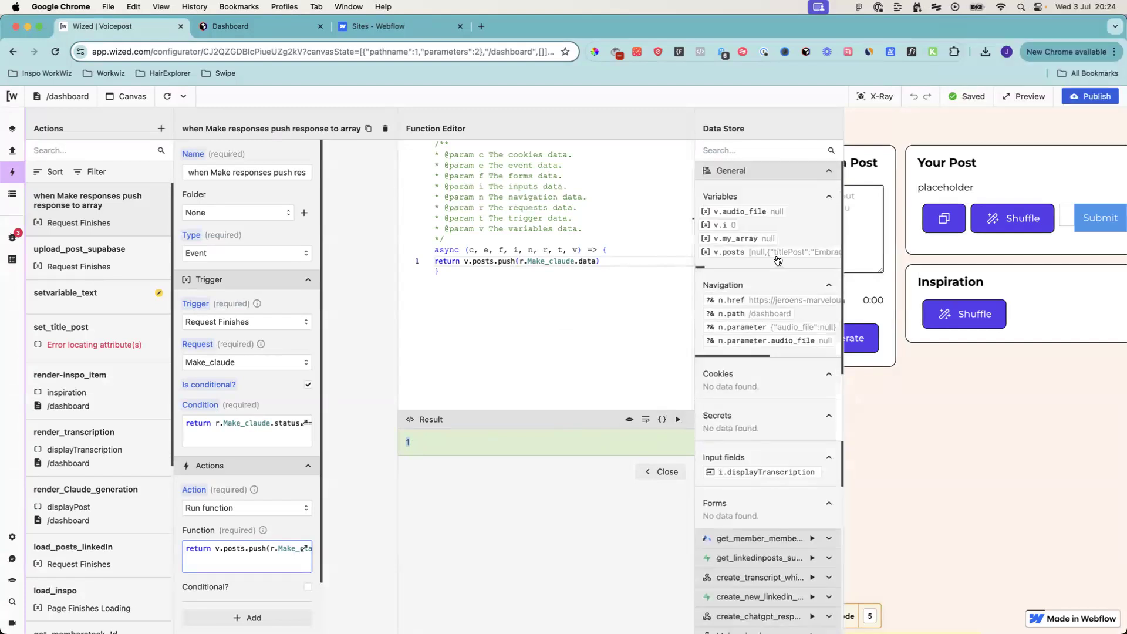
scroll(775, 260, right, 3)
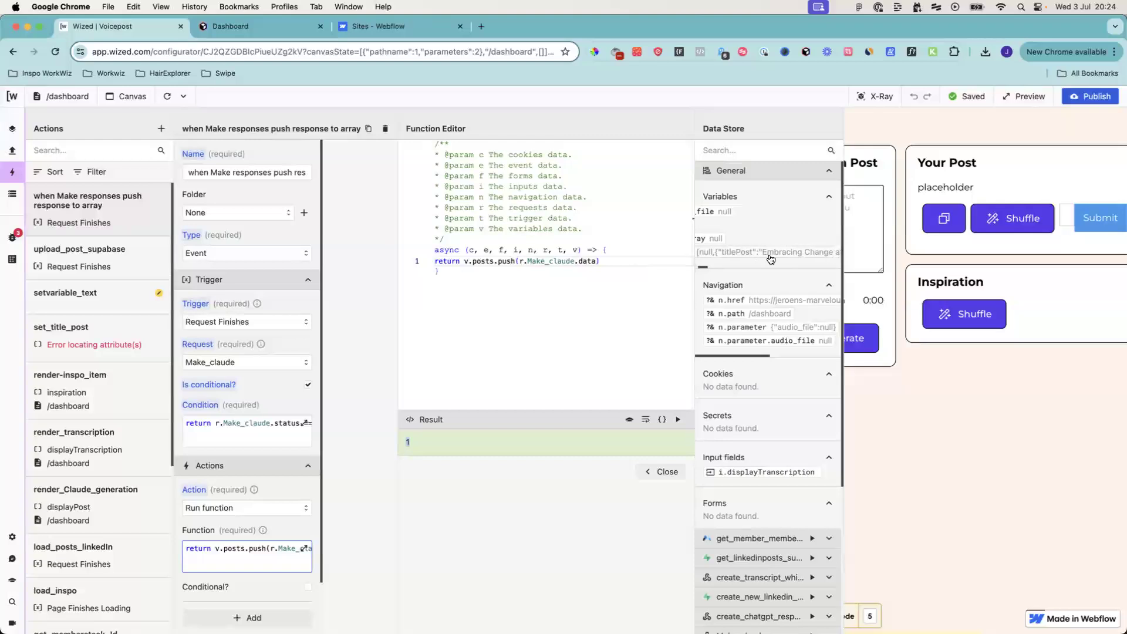
scroll(771, 259, right, 4)
scroll(771, 260, left, 7)
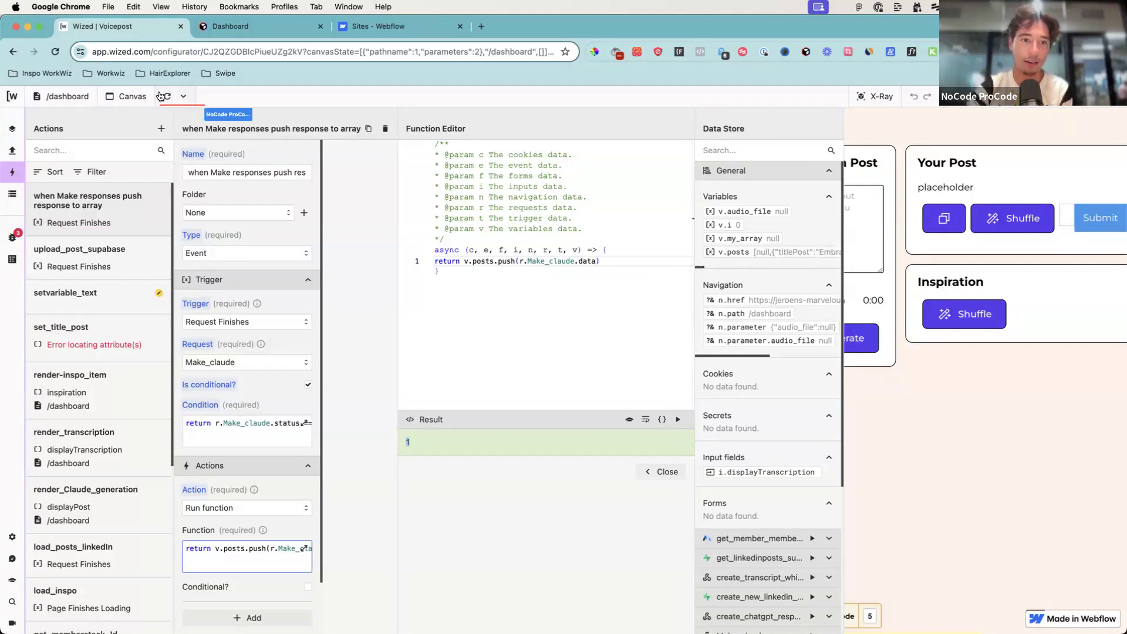
Step: Reload the canvas and remove return from the function, leaving v.posts.push(r.Make_claude.data)
click(184, 99)
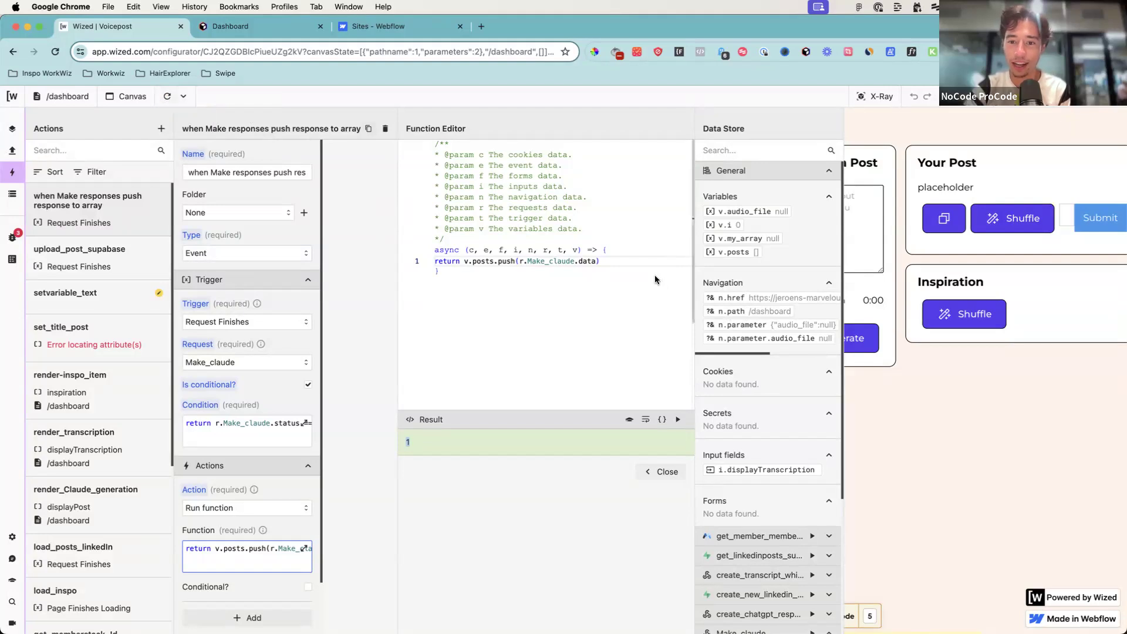
click(611, 267)
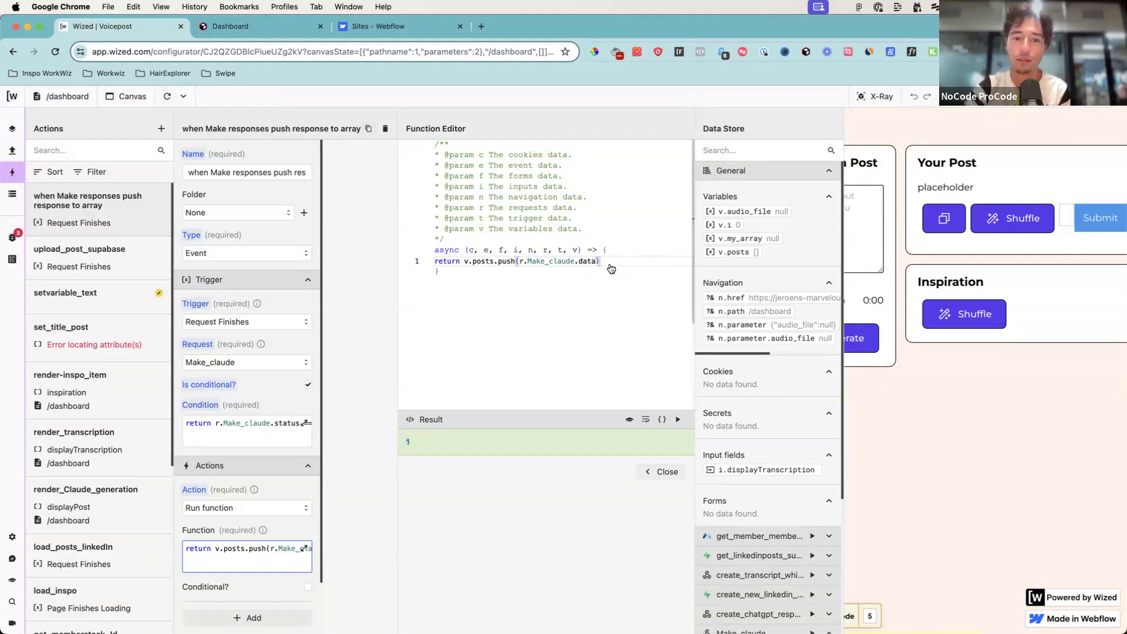
double_click(452, 262)
text(r)
key(BackSpace)
key(Delete)
click(602, 282)
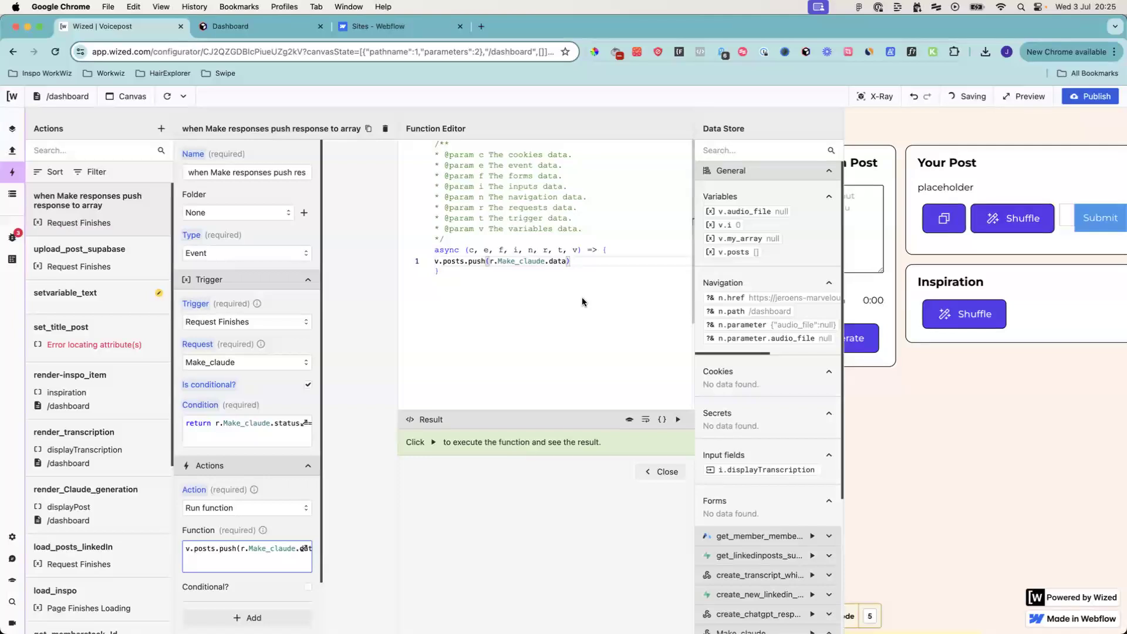
Step: Test the event without return by running the Make_claude request again and checking the v.posts array
scroll(780, 460, down, 2)
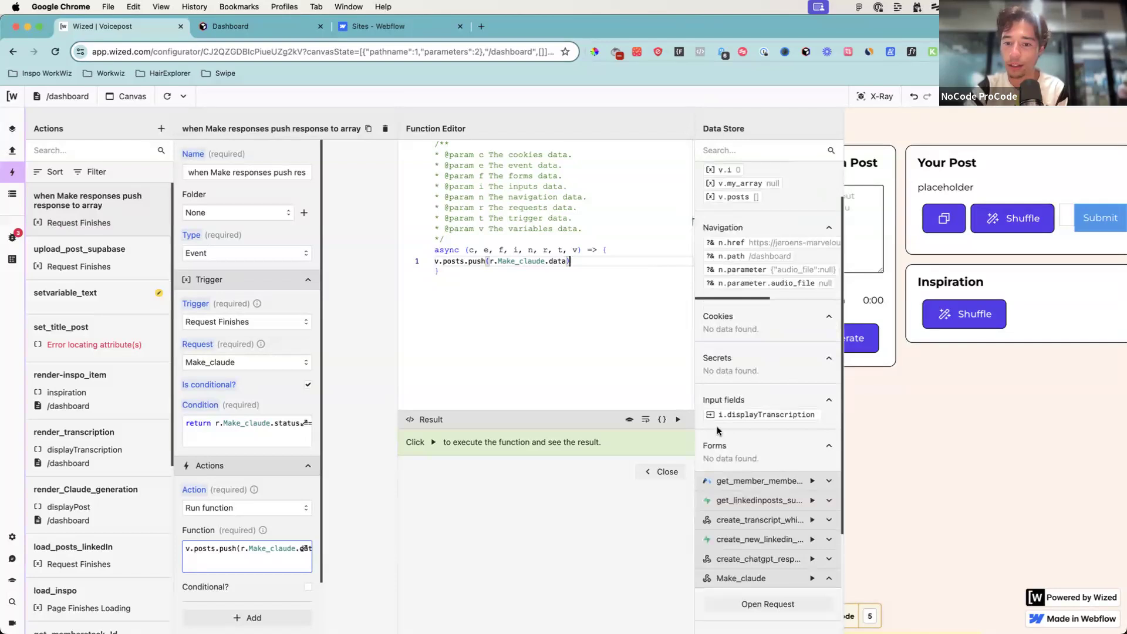
scroll(787, 523, down, 2)
click(813, 528)
scroll(806, 539, down, 2)
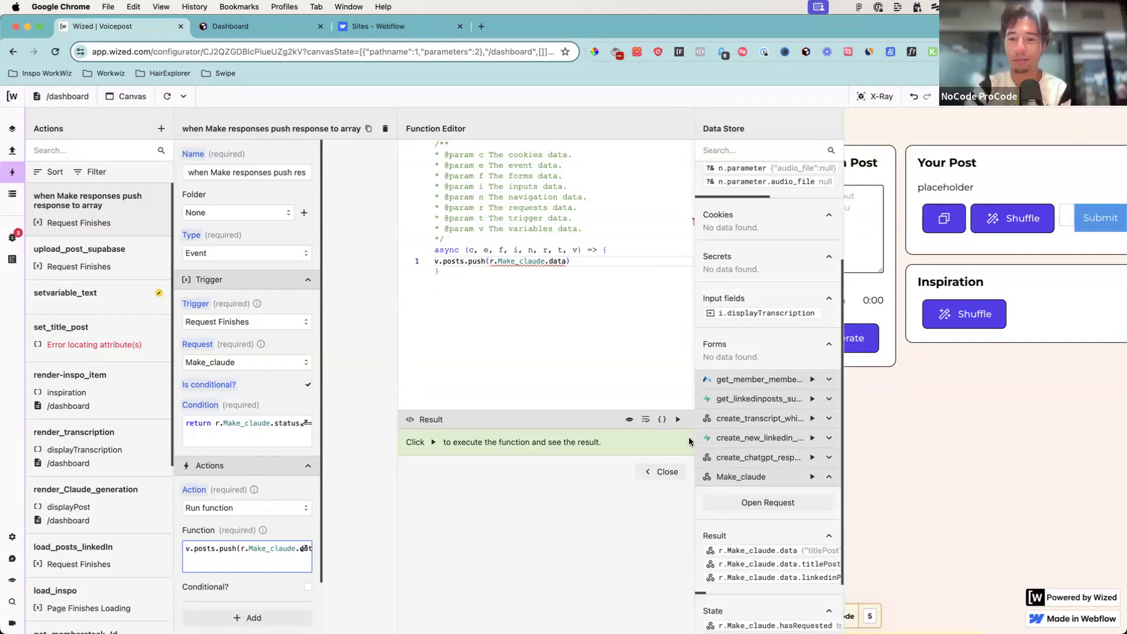
scroll(767, 292, up, 5)
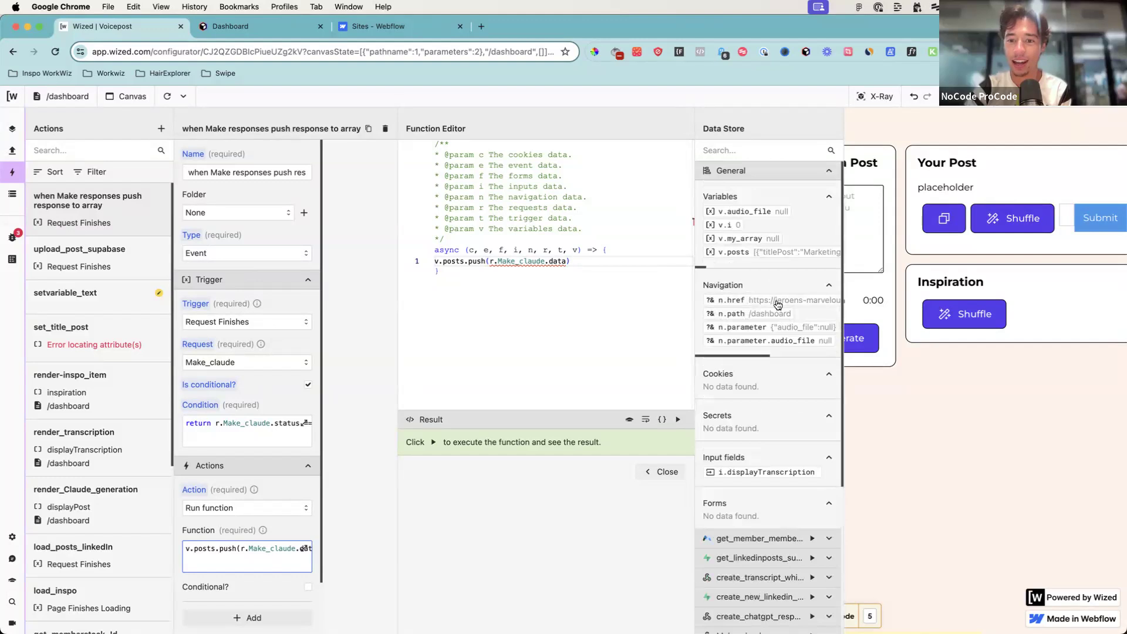
Step: Read through the full contents of the v.posts variable in the data store and check the Make_claude request's result and state
scroll(777, 265, right, 5)
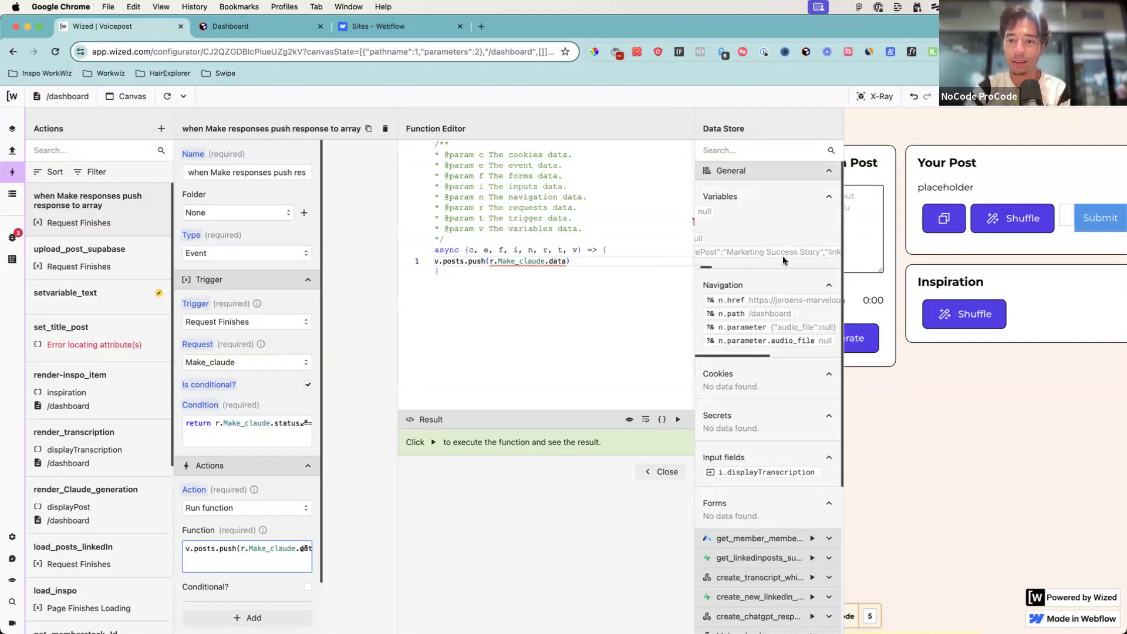
scroll(783, 259, right, 5)
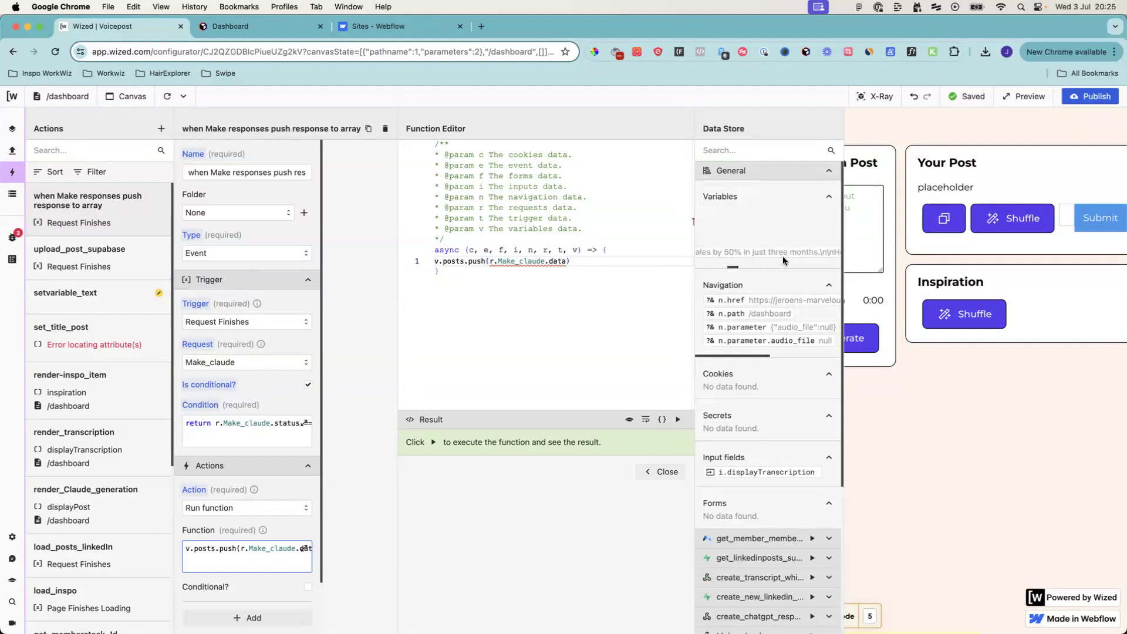
scroll(784, 256, left, 10)
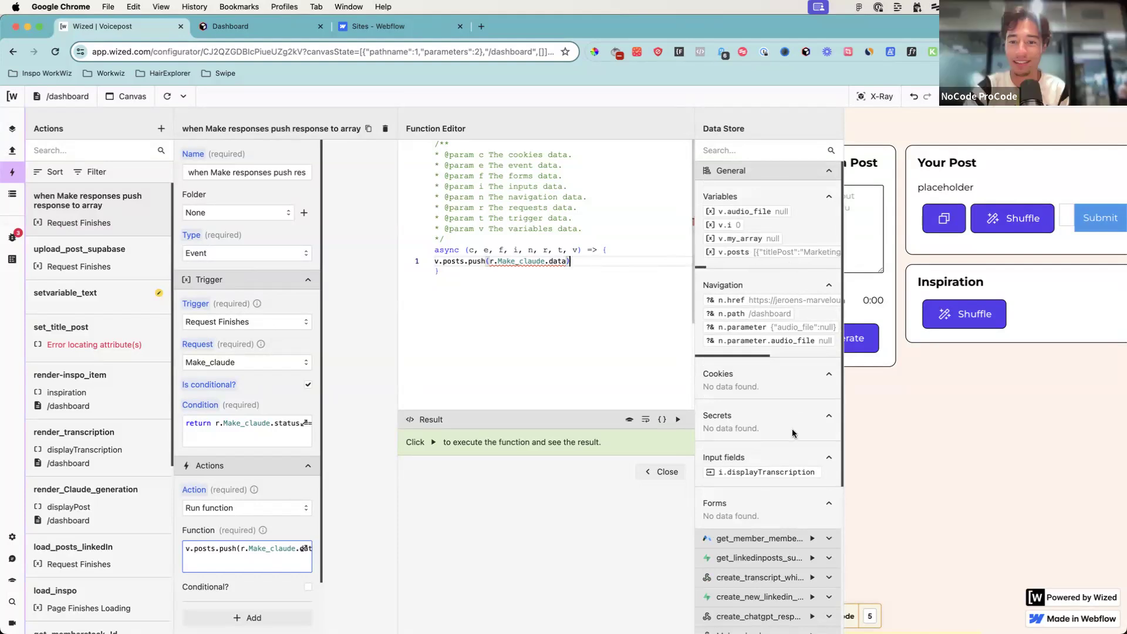
scroll(808, 335, down, 6)
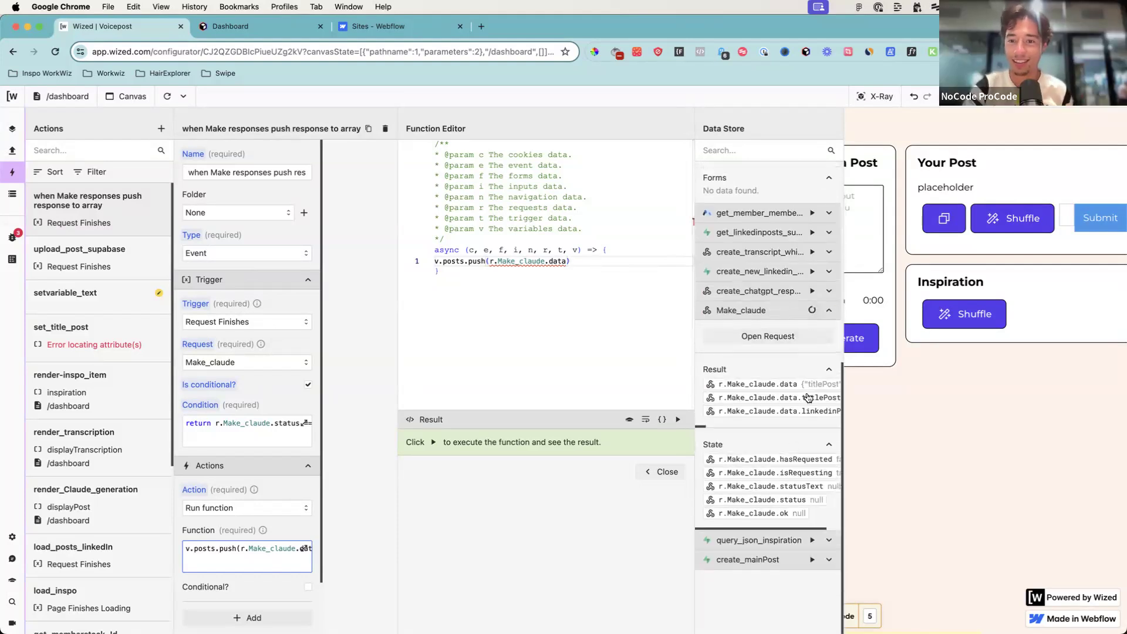
scroll(806, 364, up, 6)
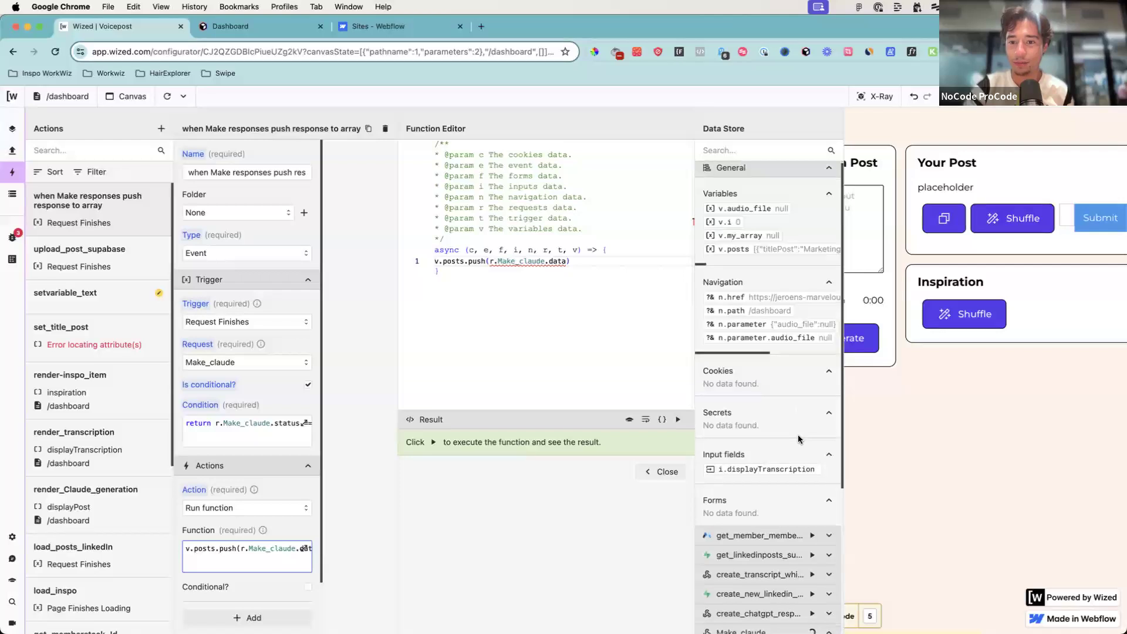
scroll(798, 434, down, 5)
scroll(789, 312, up, 5)
scroll(793, 257, right, 10)
scroll(792, 256, right, 10)
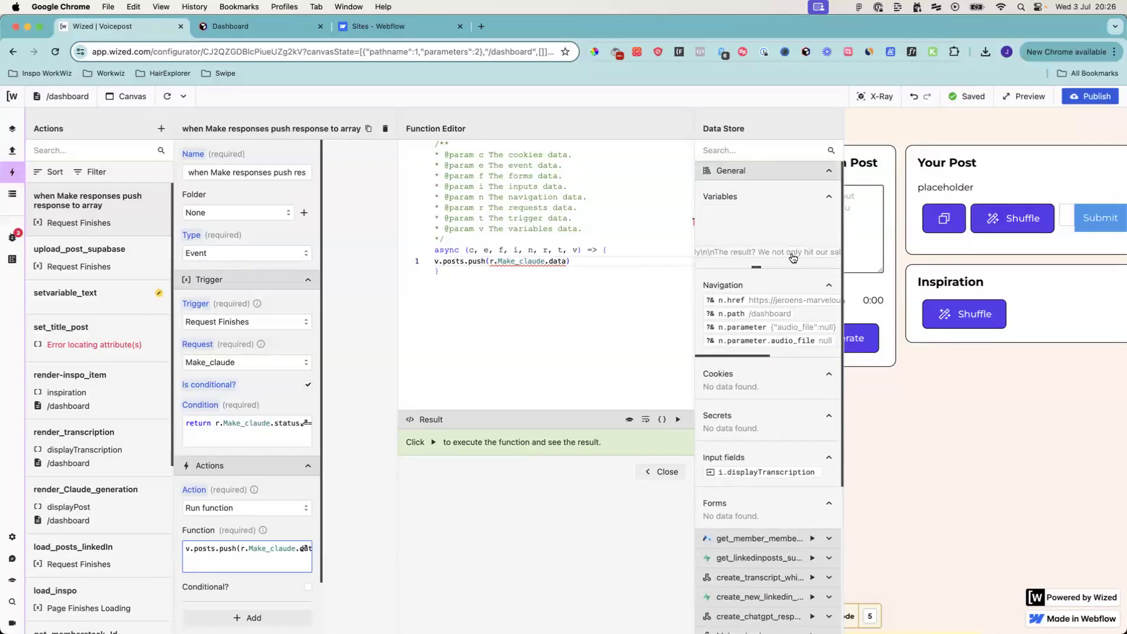
scroll(789, 257, left, 2)
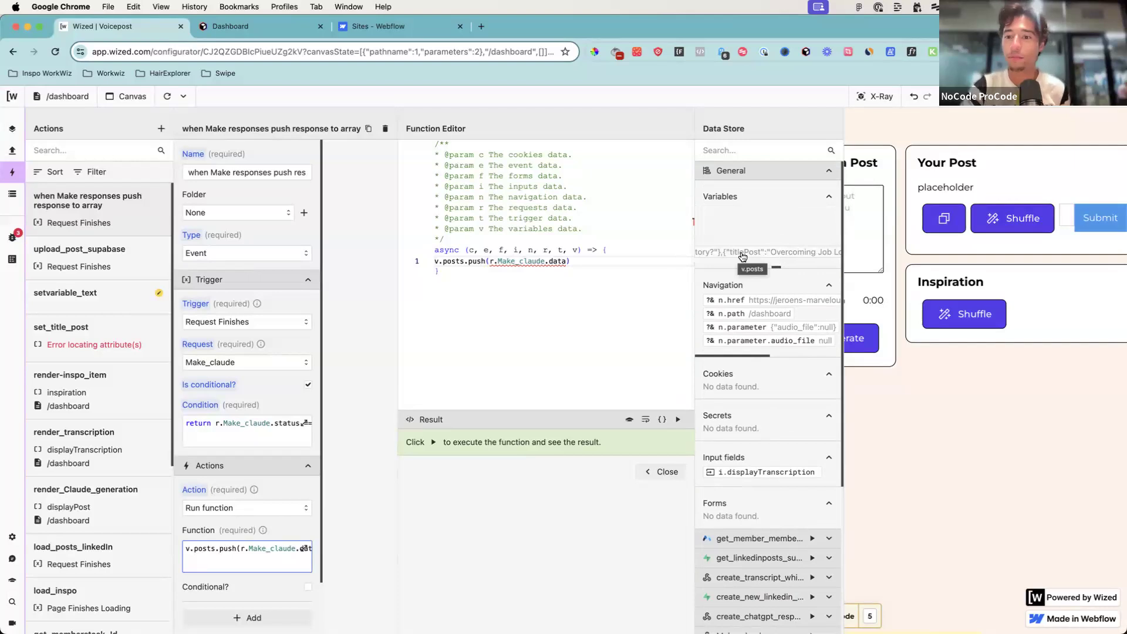
scroll(742, 256, left, 1)
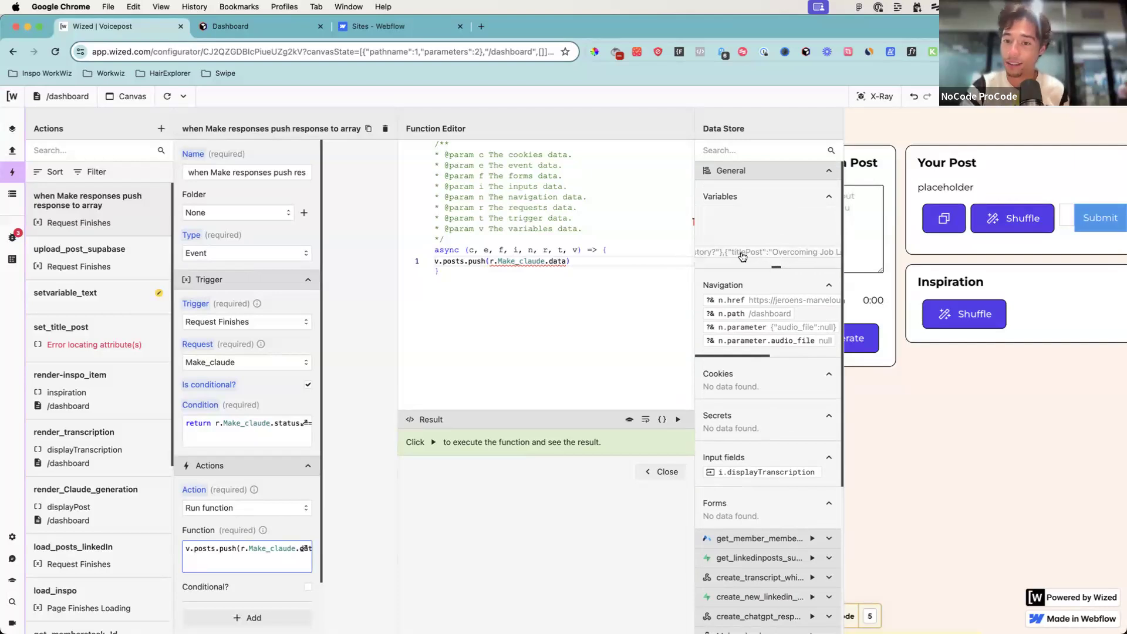
scroll(743, 257, left, 10)
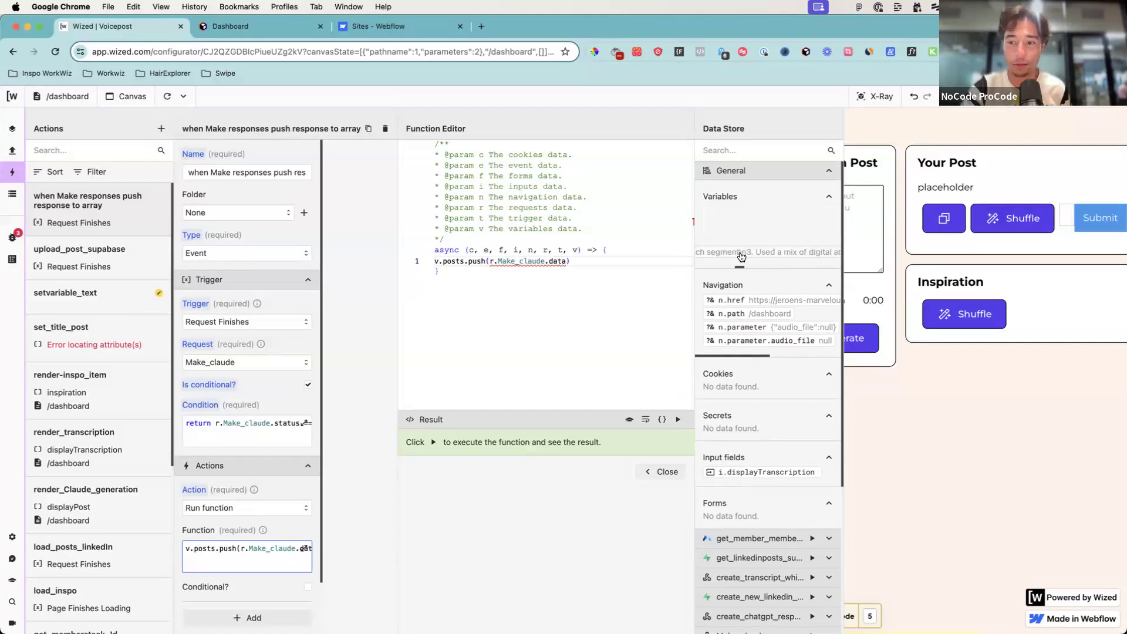
scroll(742, 256, left, 5)
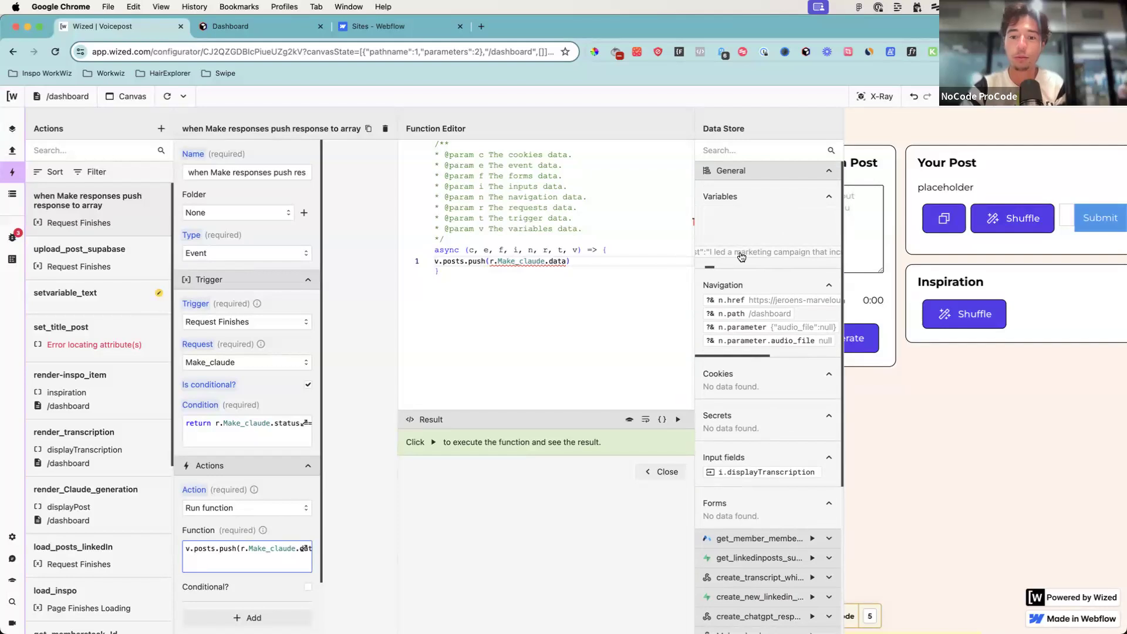
scroll(928, 353, right, 2)
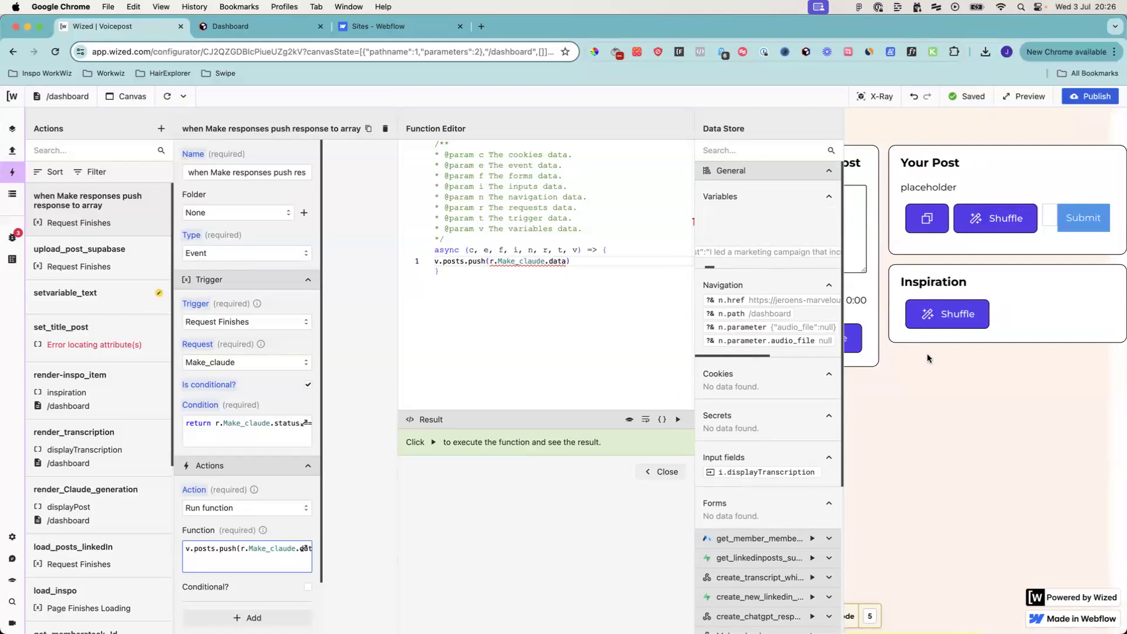
Step: Close the function editor and the event's settings, and examine the placeholder text in the Your Post card on the canvas
click(657, 472)
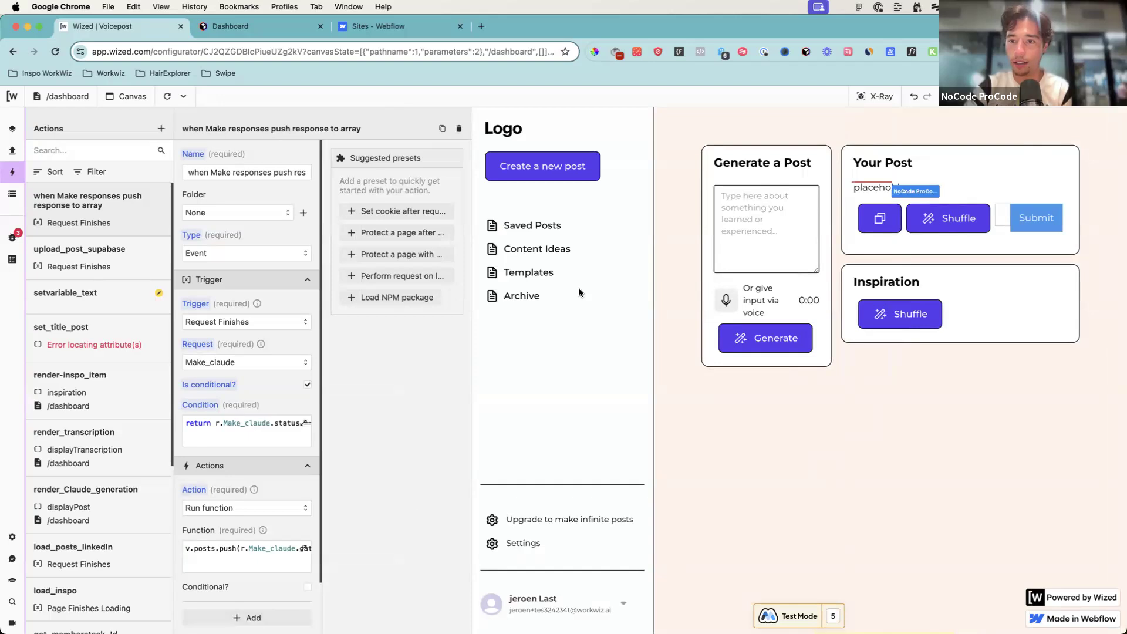
click(115, 200)
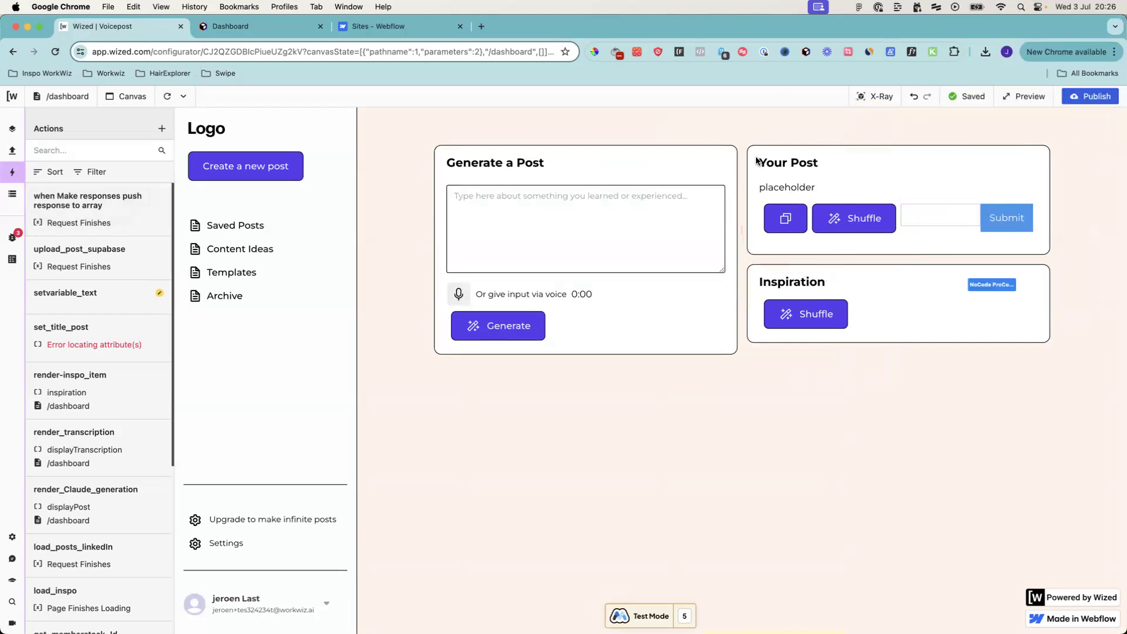
drag(758, 186, 840, 189)
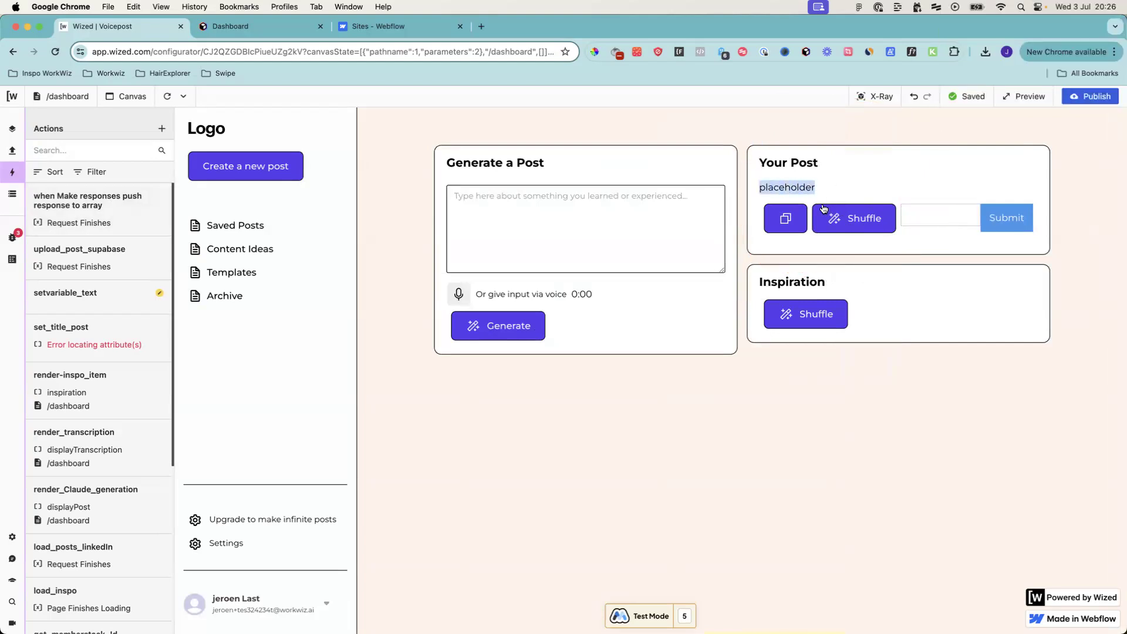
click(743, 173)
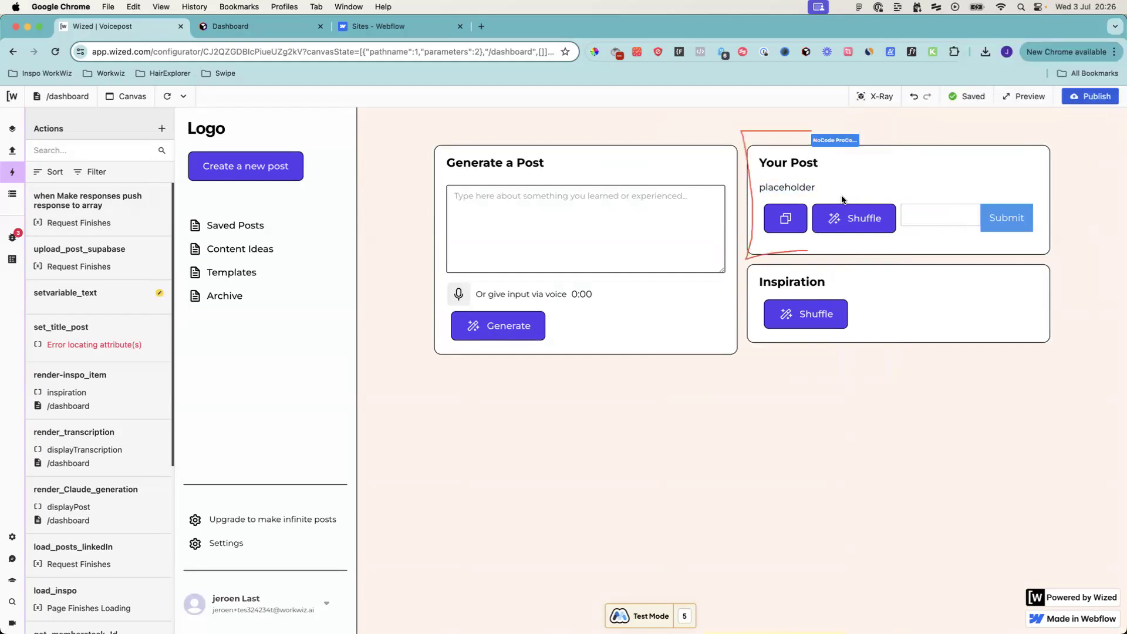
Step: Switch to Webflow, open the Basic site in the Designer and go to its Dashboard page
click(378, 23)
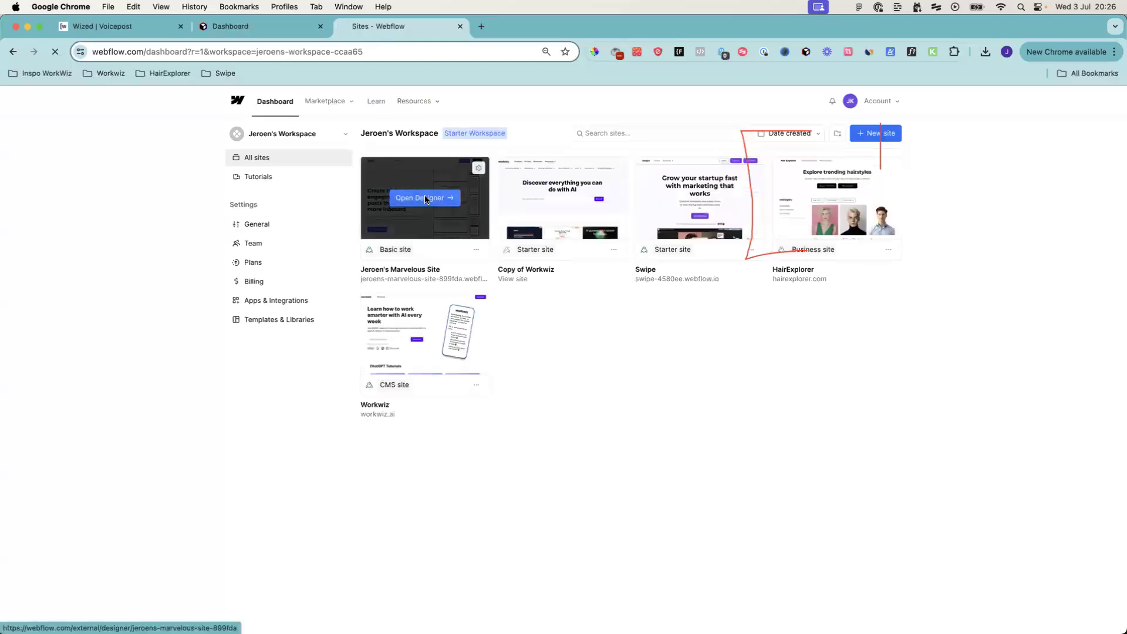
click(426, 200)
click(261, 26)
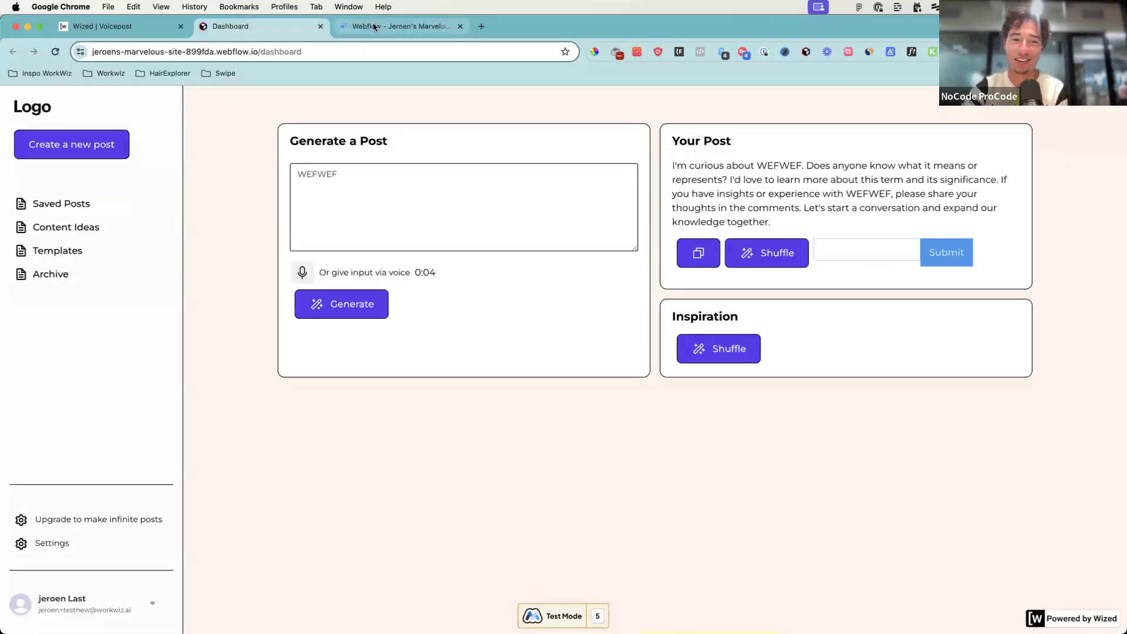
click(373, 24)
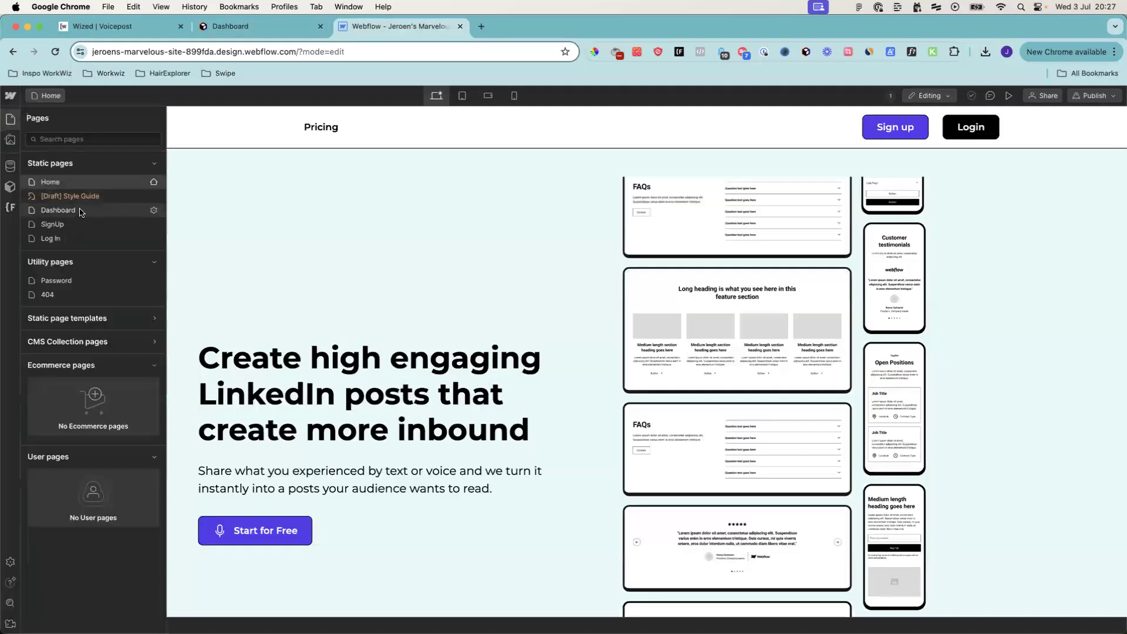
click(81, 212)
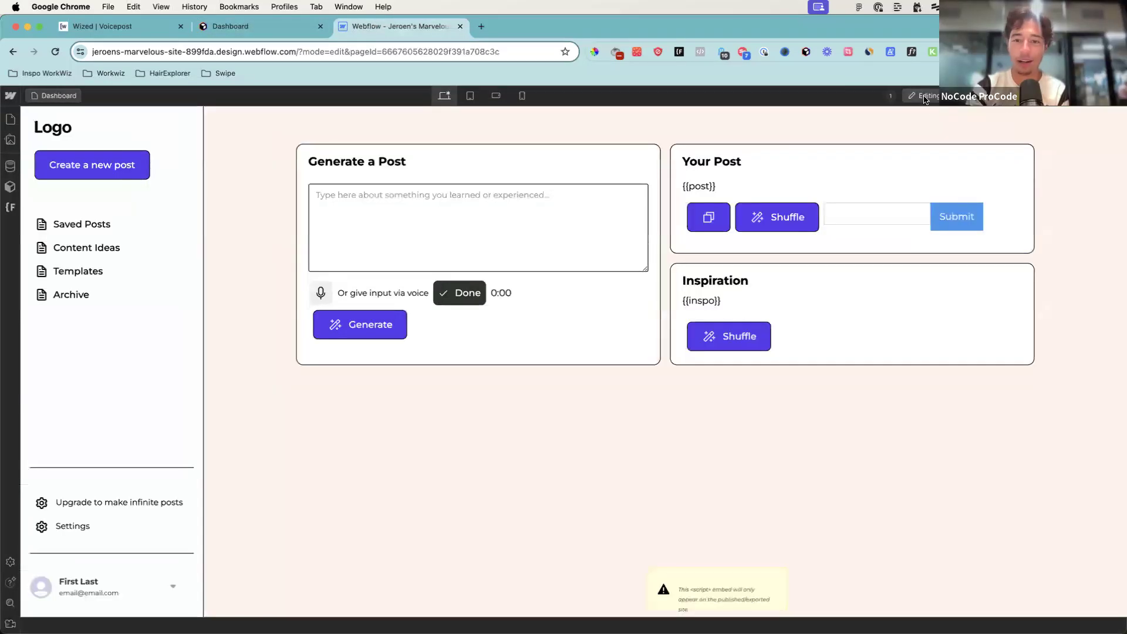
Step: Switch the Dashboard page from Editing to Designing mode and take design control of the project
click(928, 96)
click(937, 133)
click(1080, 163)
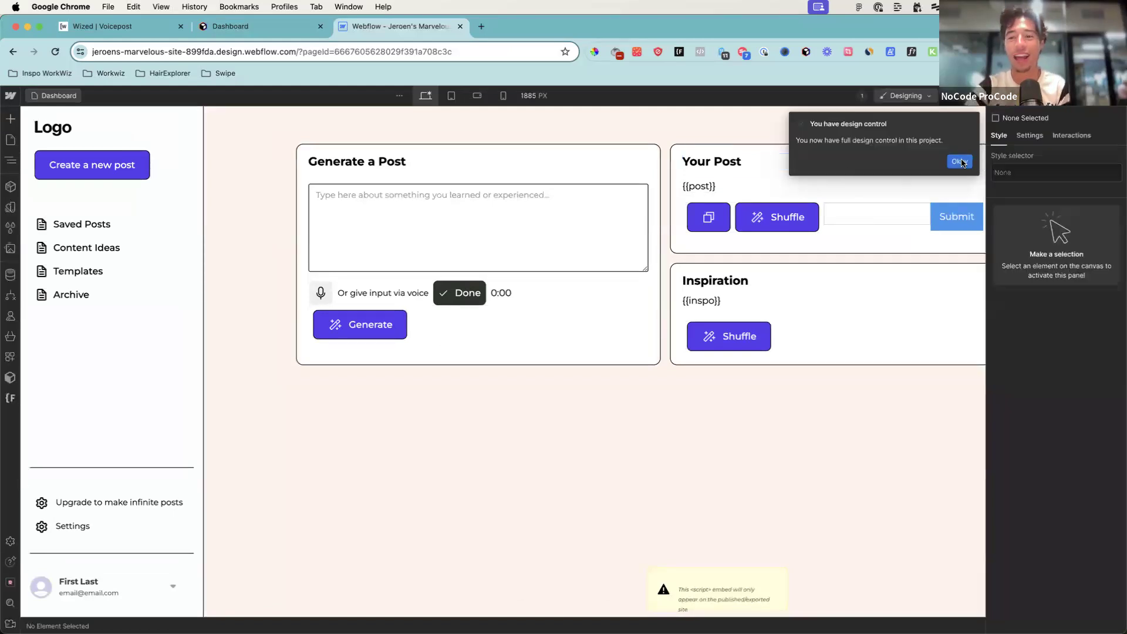
click(960, 161)
Step: Add a custom attribute named wized with the value postItem to the generator_posts block around Your Post
click(745, 143)
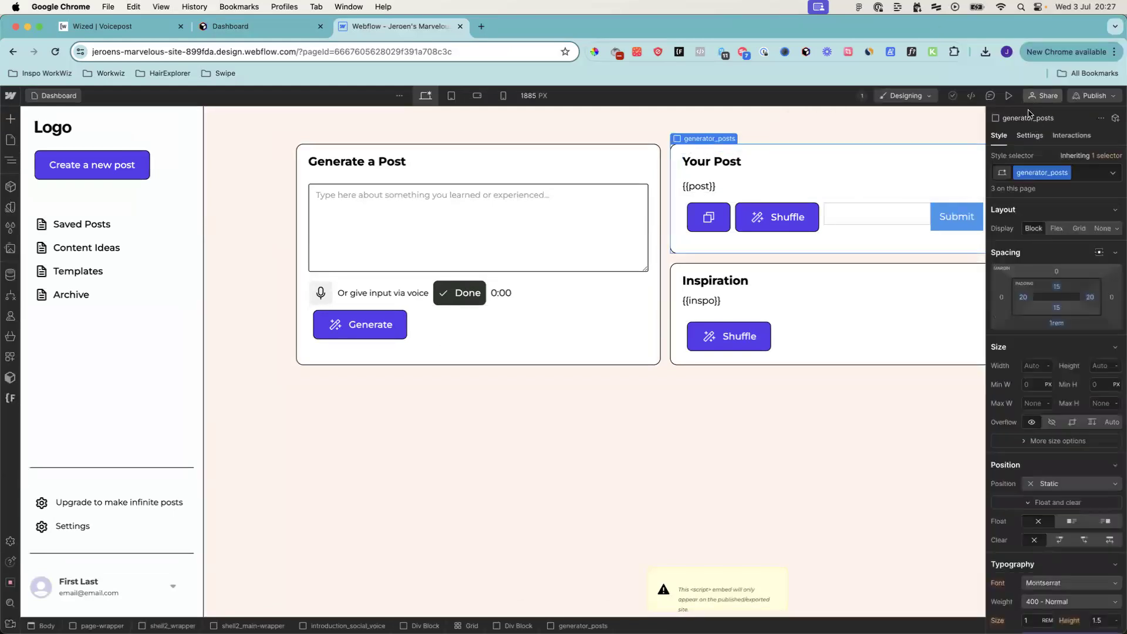
click(1030, 135)
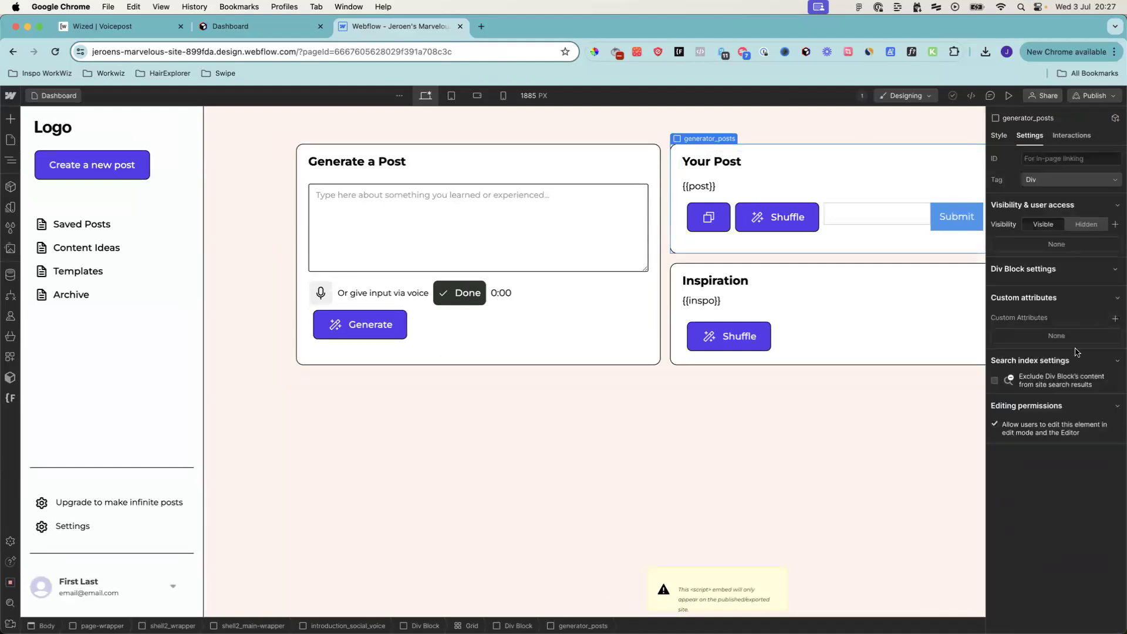
click(1115, 319)
text(wized)
key(Tab)
text(pos)
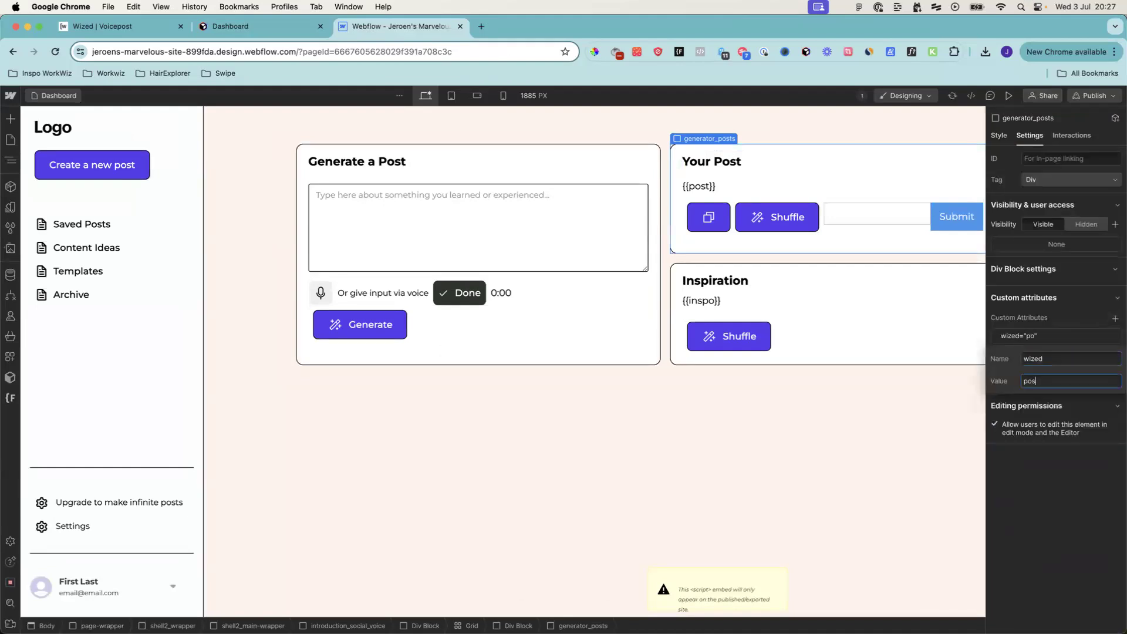
text(tItem)
Step: Publish the Webflow site with the new custom attribute and check on the publishing progress
click(1095, 95)
click(1070, 287)
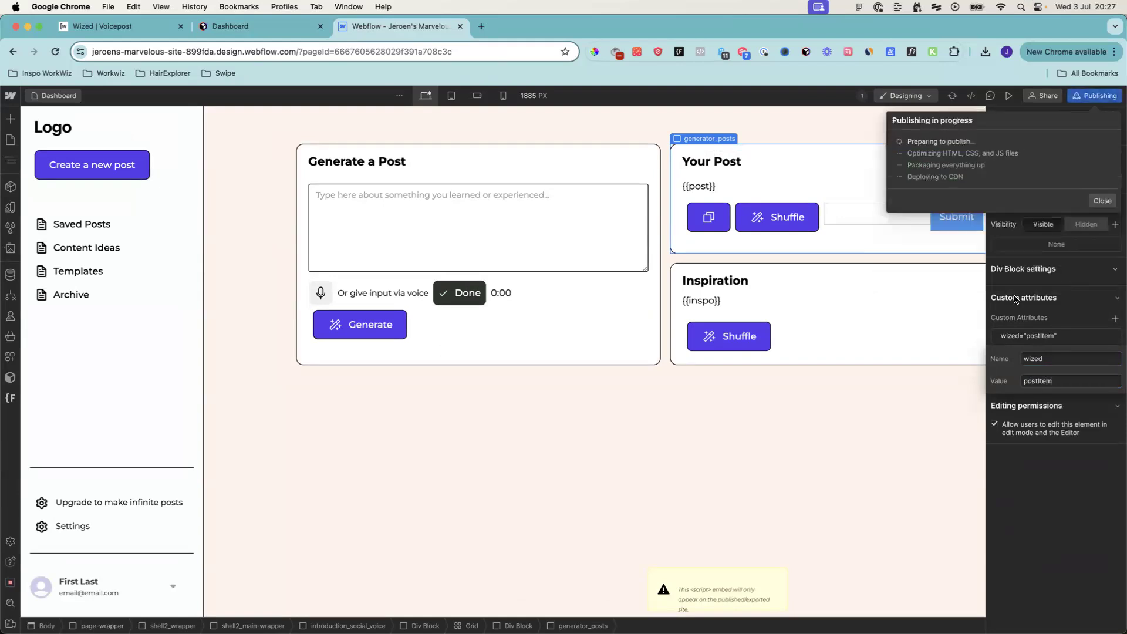
key(super+1)
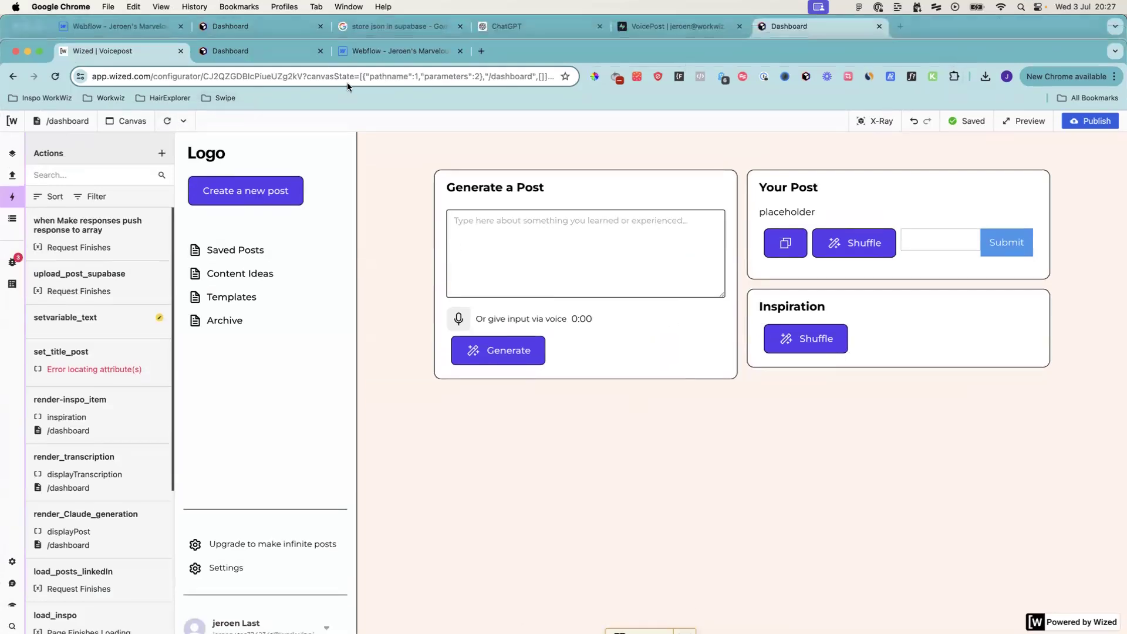
click(393, 51)
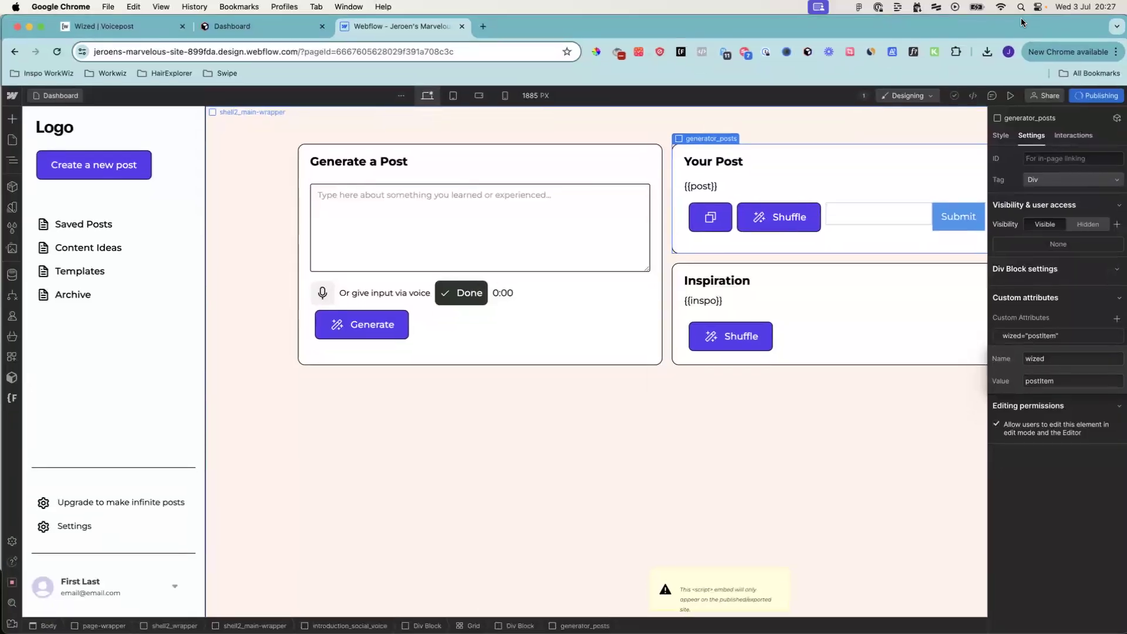
Step: Switch to Wized, enable X-Ray and create an action for the postItem element with the setting Render list
key(super+1)
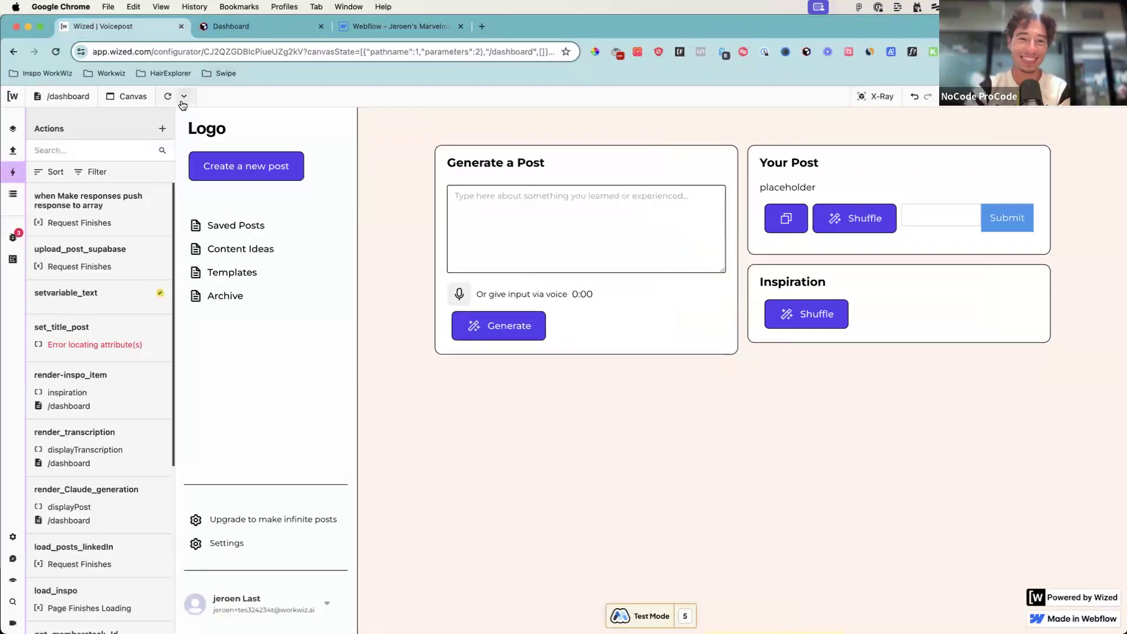
click(874, 98)
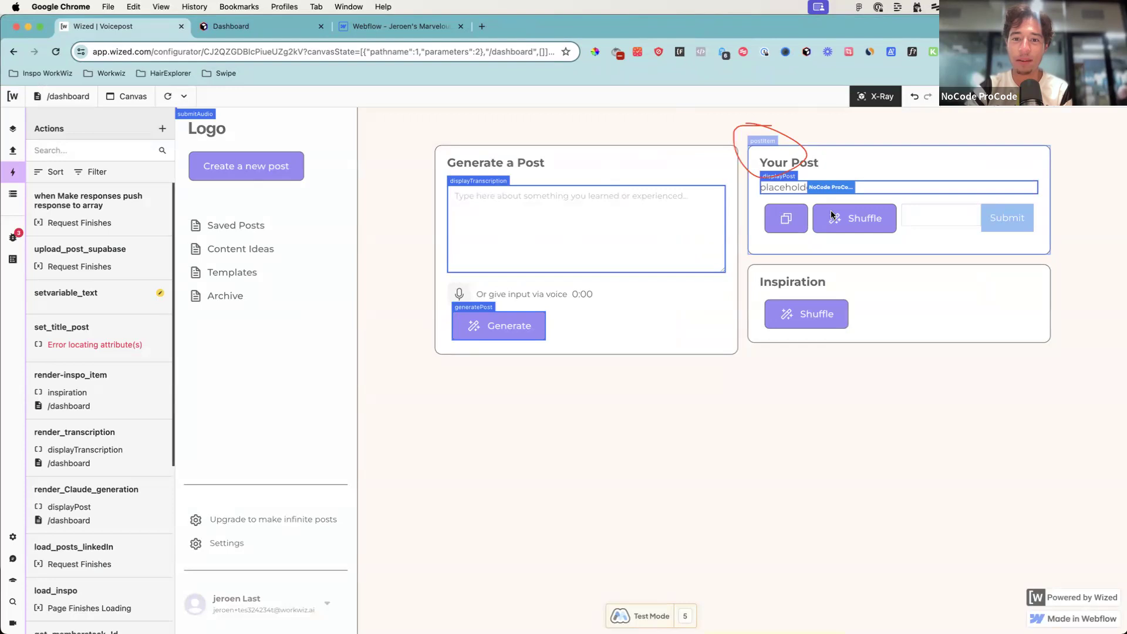
click(763, 141)
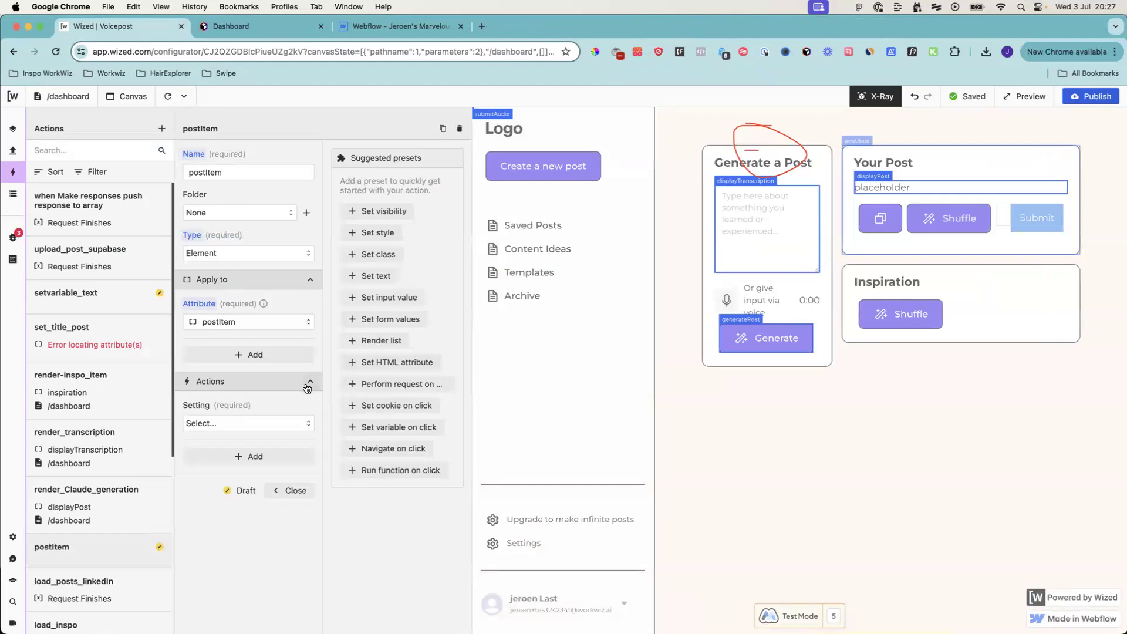
click(234, 423)
scroll(234, 517, down, 3)
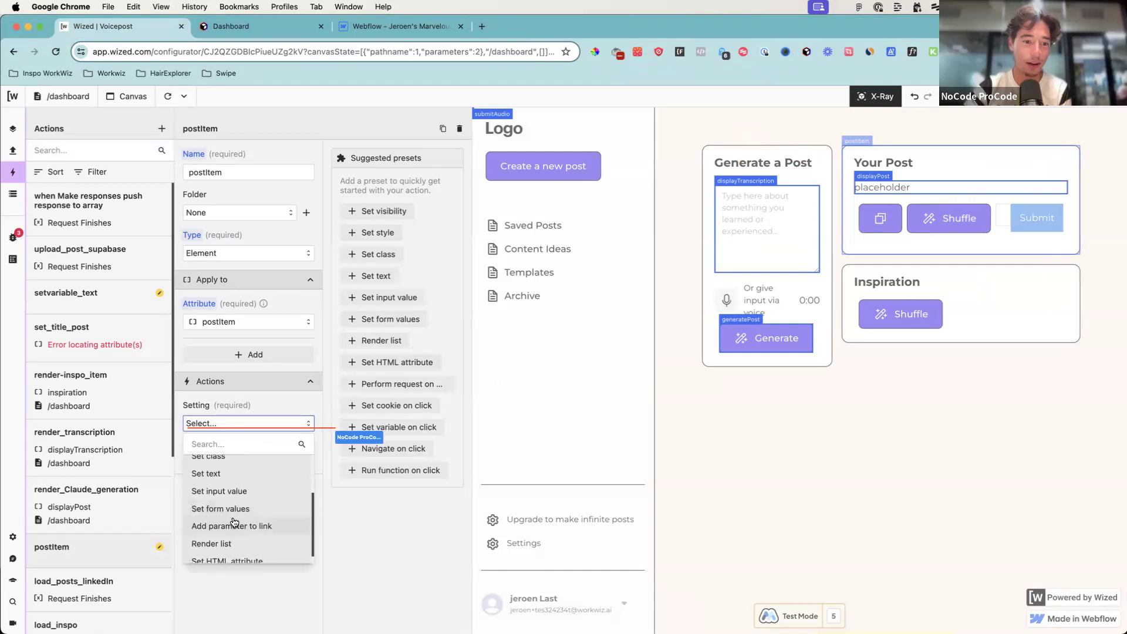
click(231, 543)
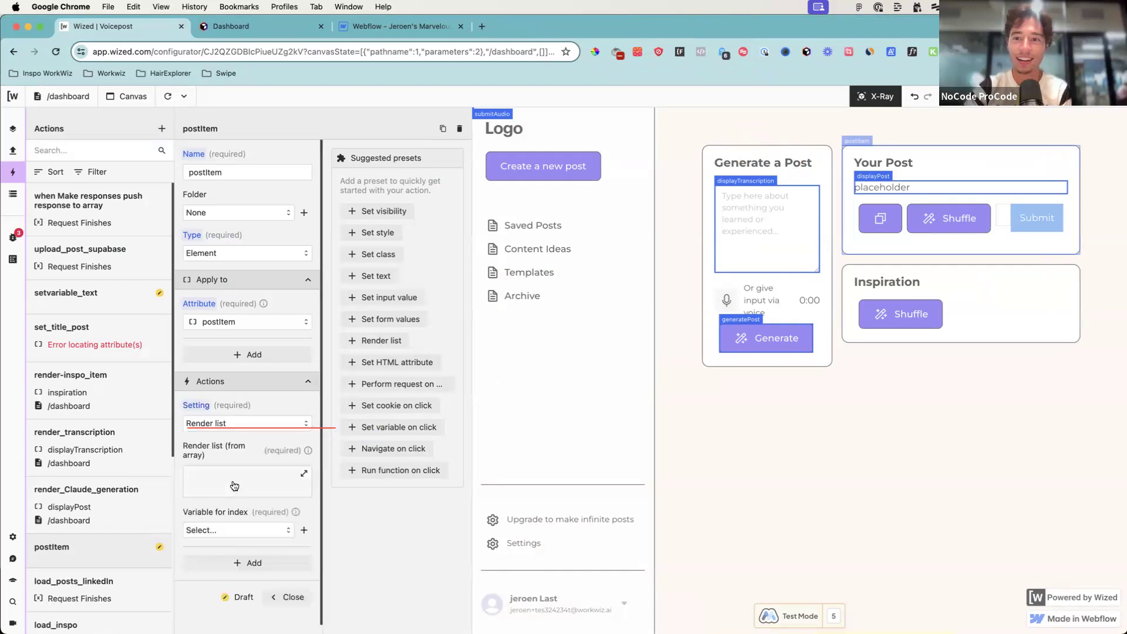
Step: Set the postItem action to render its list from return v.posts, using v.i as the index variable
click(234, 485)
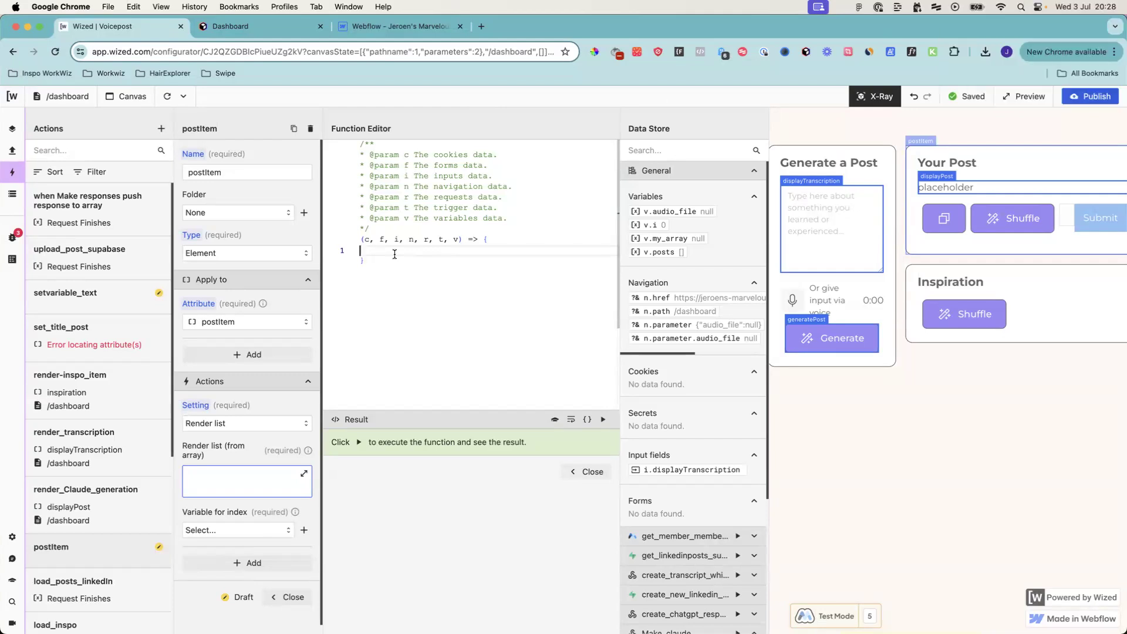
text(return)
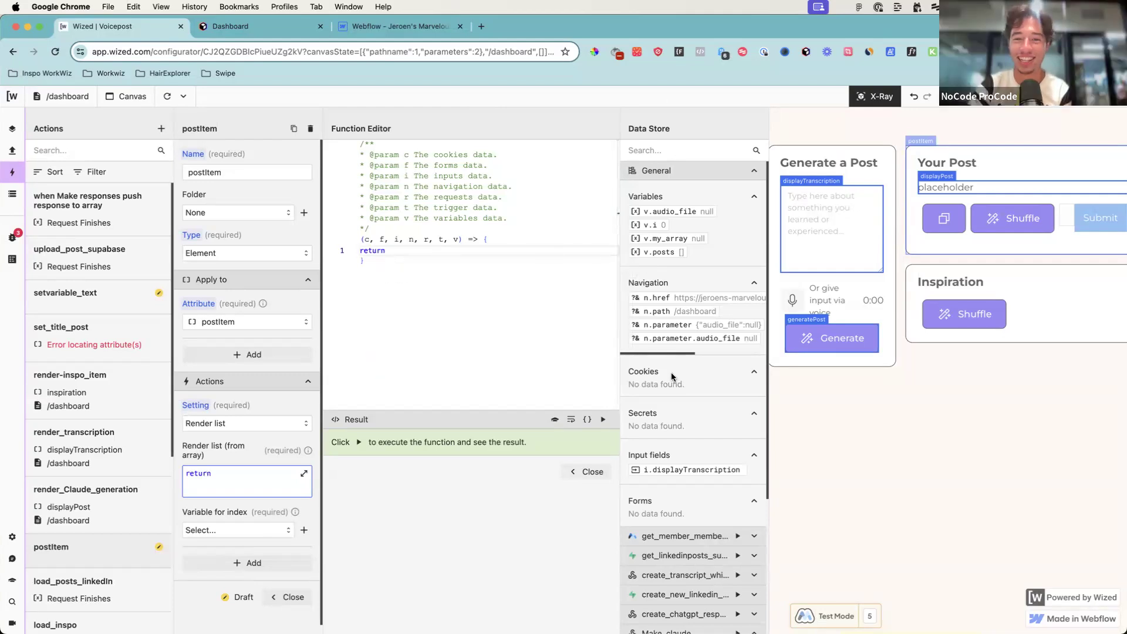
click(660, 251)
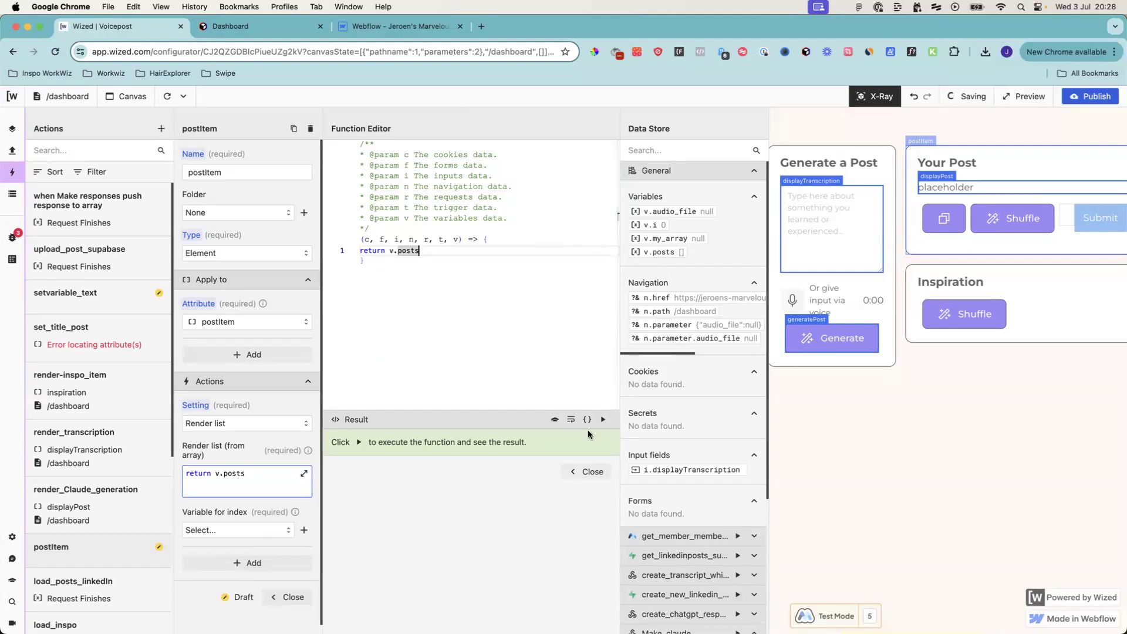
click(223, 534)
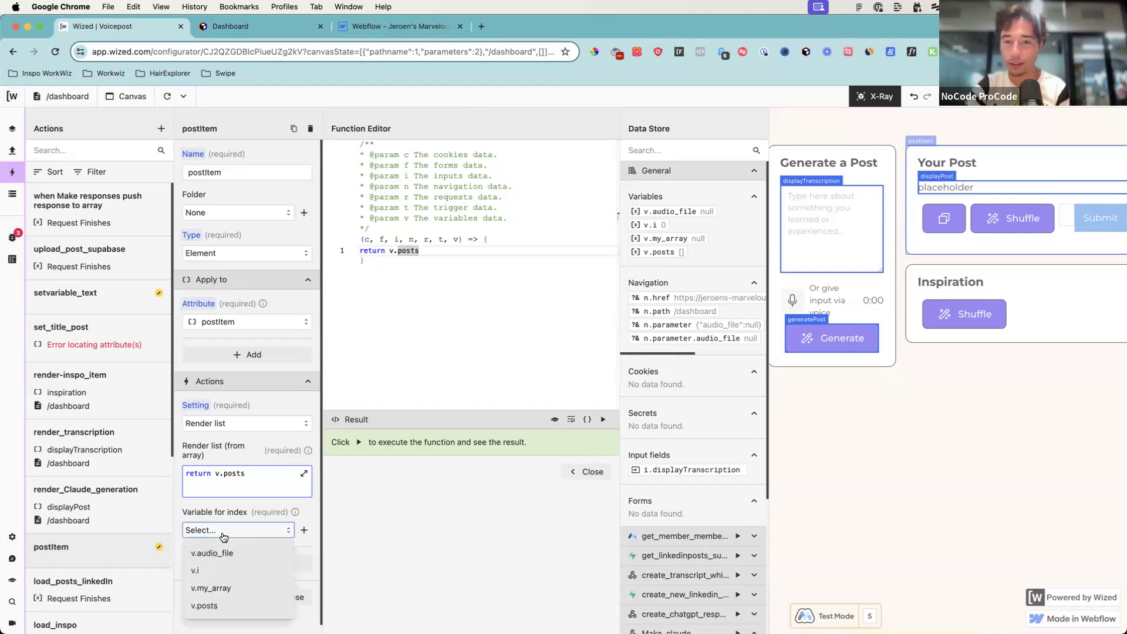
click(208, 575)
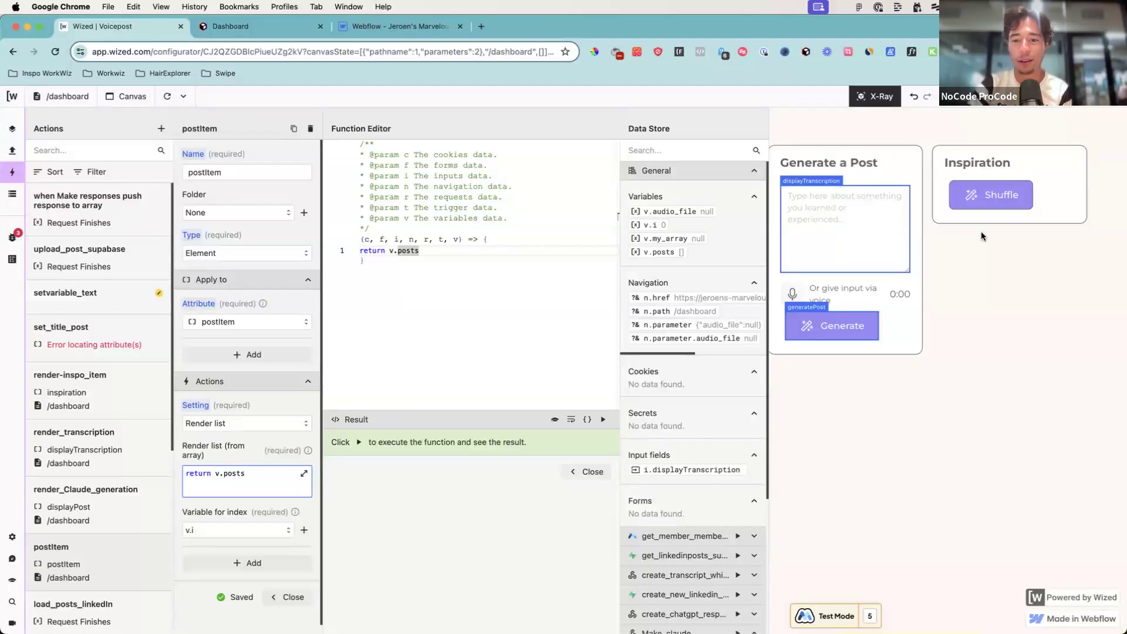
Step: Run the Make_claude request twice to test the post list, then refresh the X-Ray overlay on the preview
scroll(722, 516, down, 5)
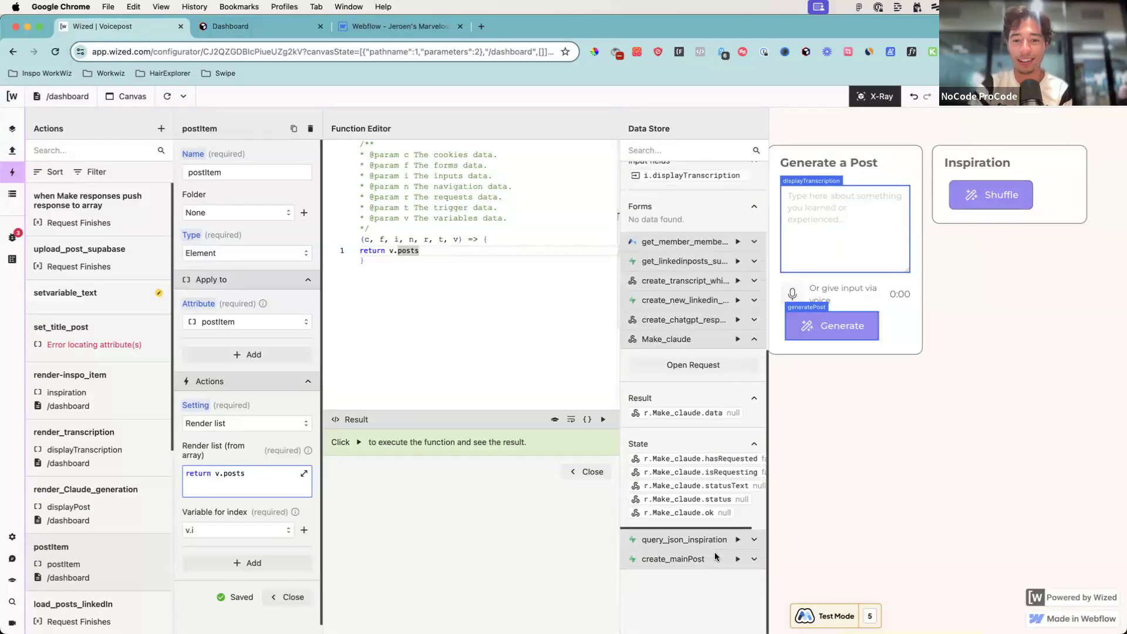
click(714, 371)
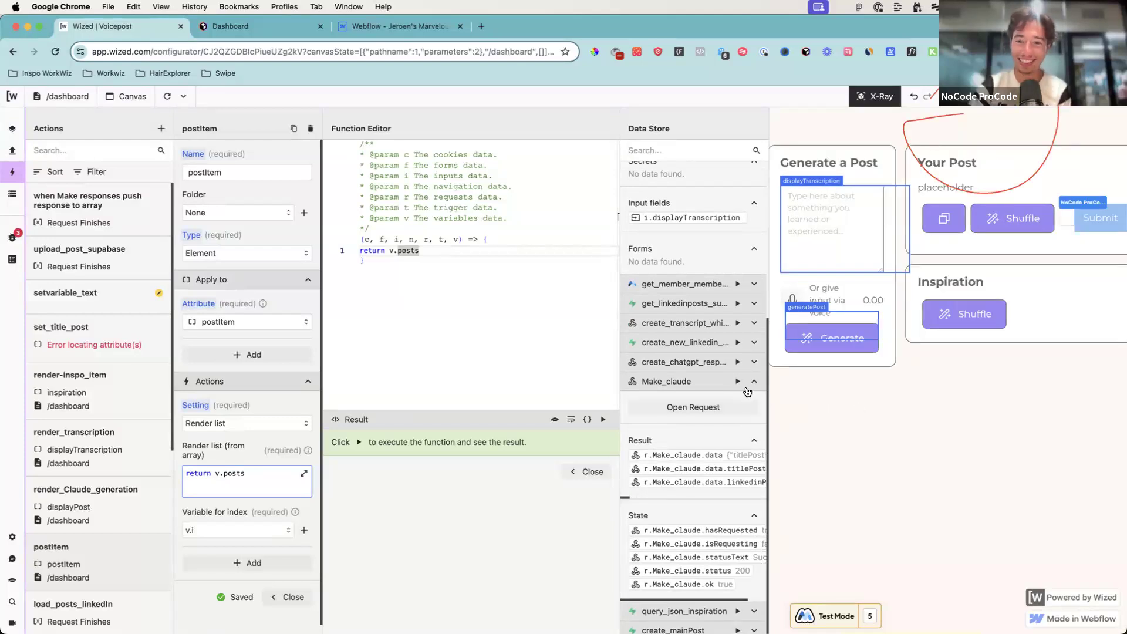
click(737, 382)
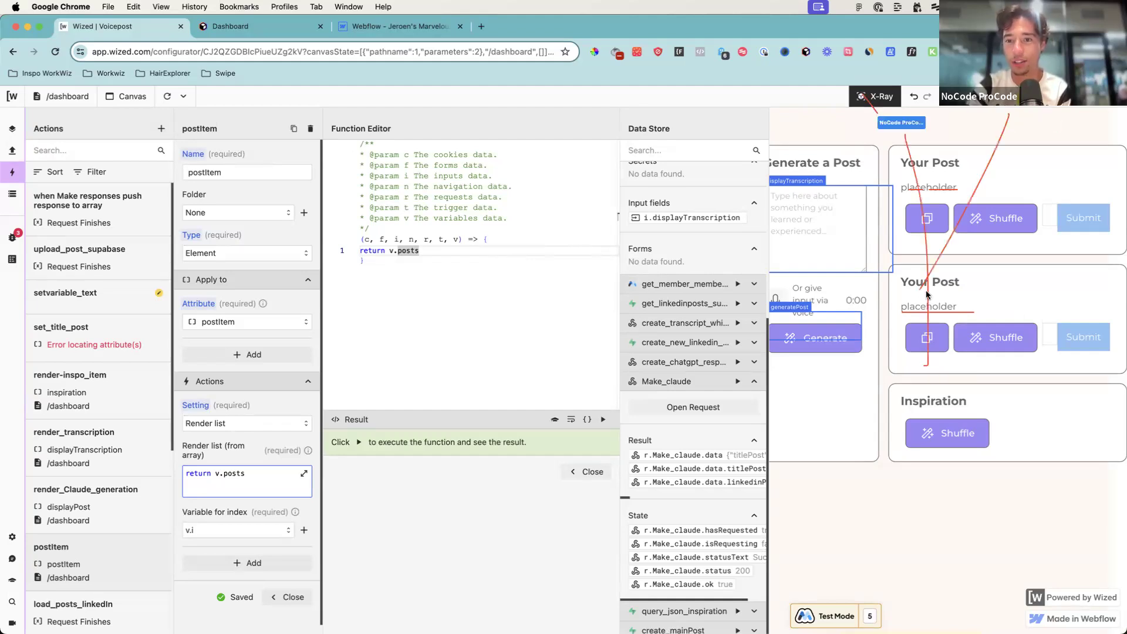
click(871, 98)
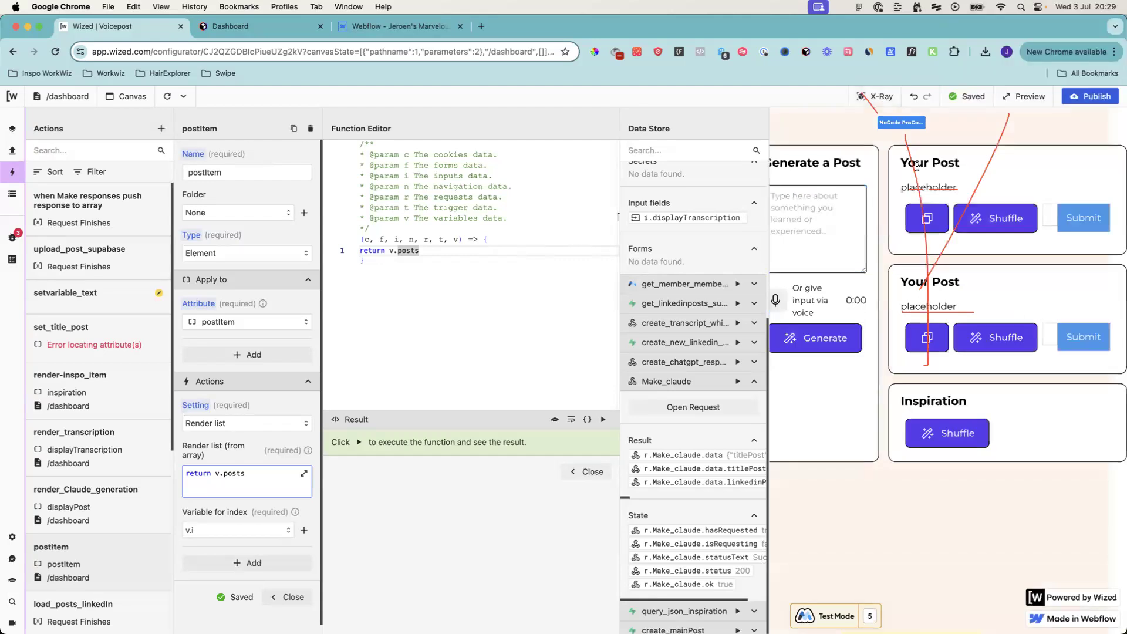
click(872, 94)
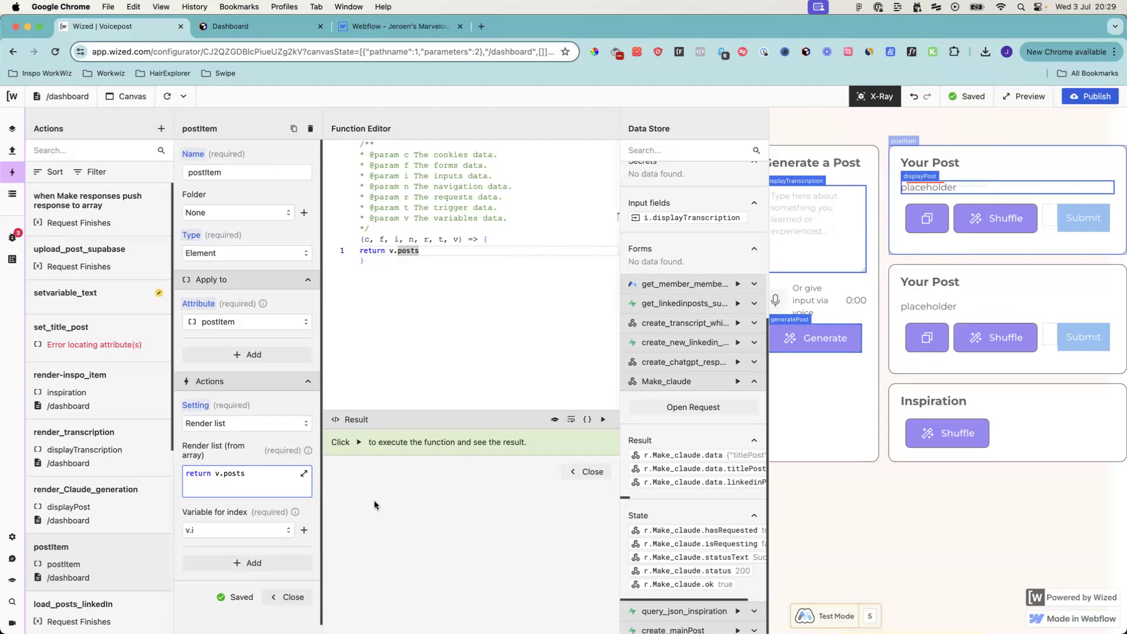
Step: In the displayPost element's render_Claude_generation action, replace the placeholder text value with return v.posts[v.i]
click(285, 598)
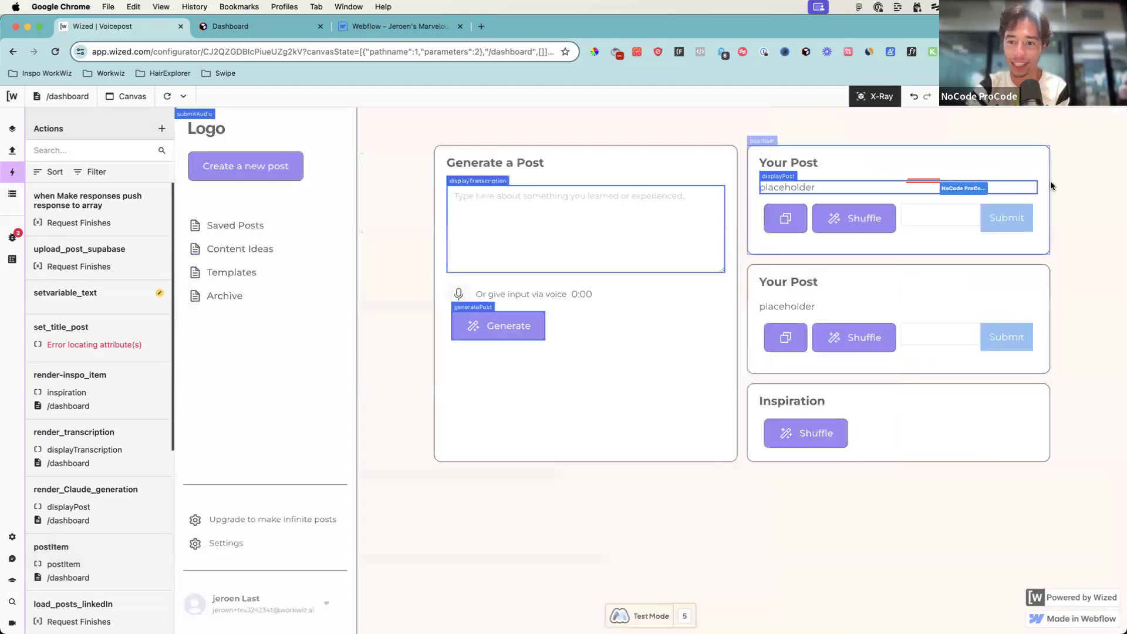
click(789, 180)
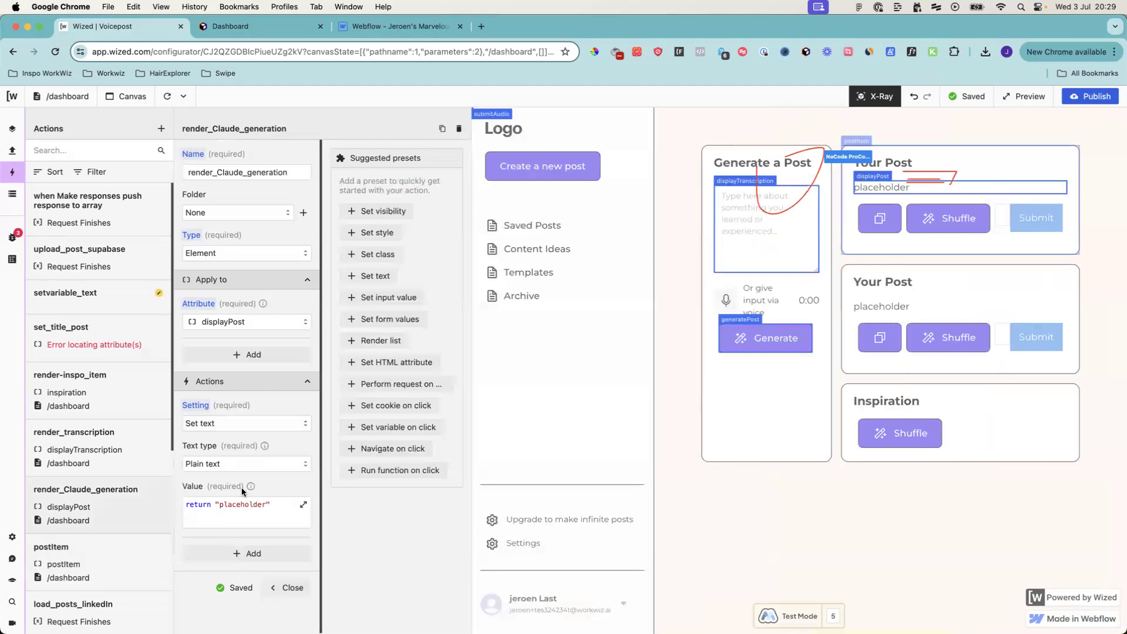
click(262, 514)
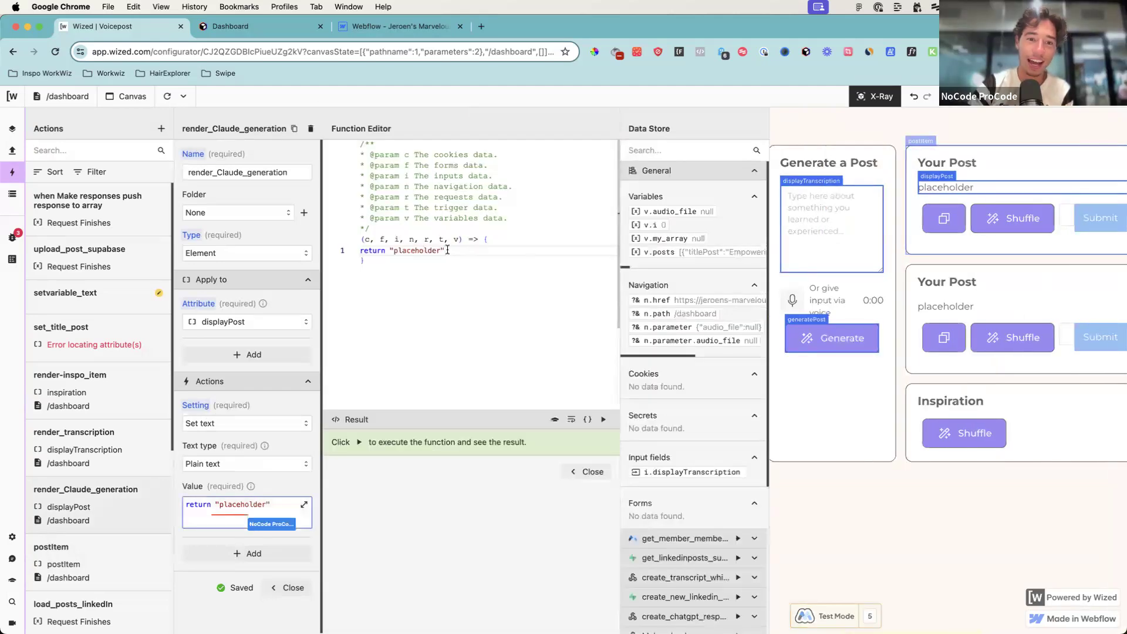
double_click(404, 250)
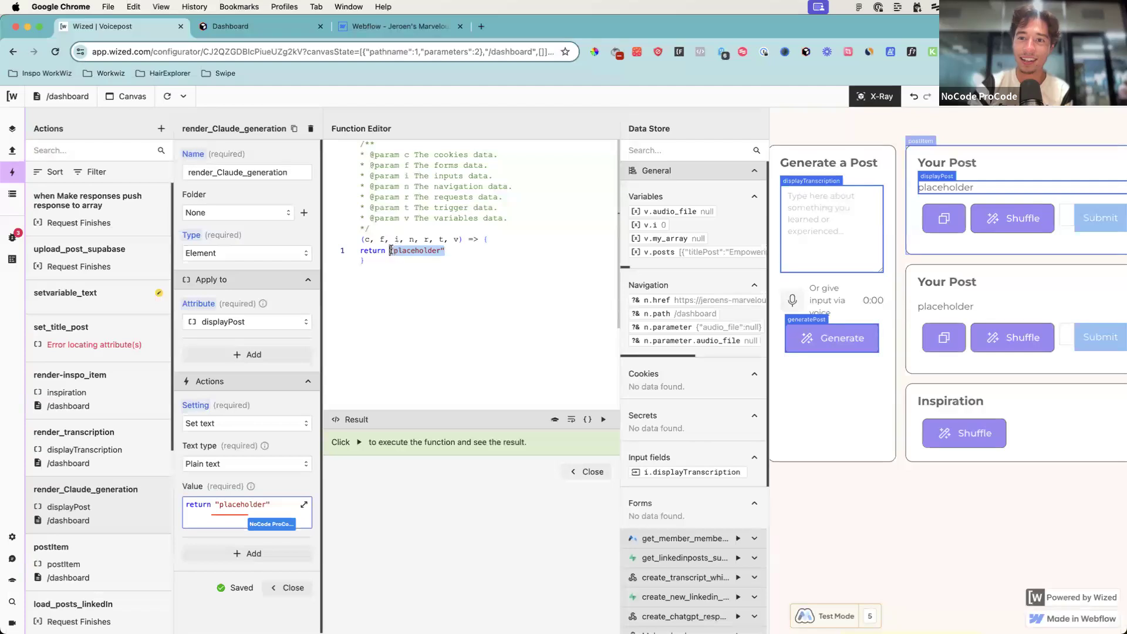
key(BackSpace)
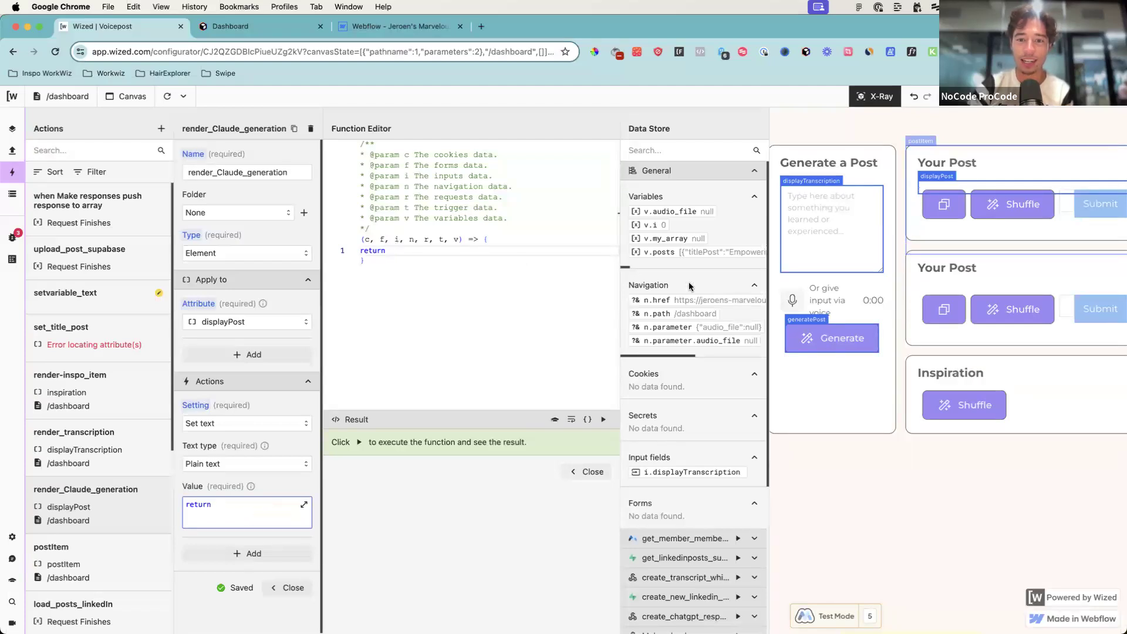
click(686, 253)
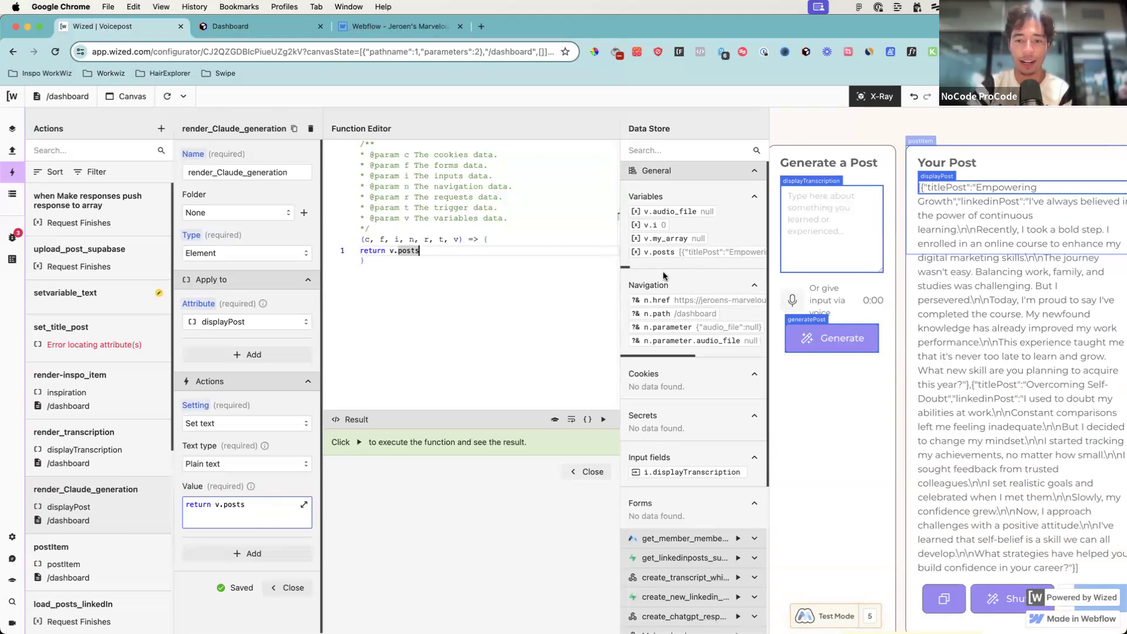
text([])
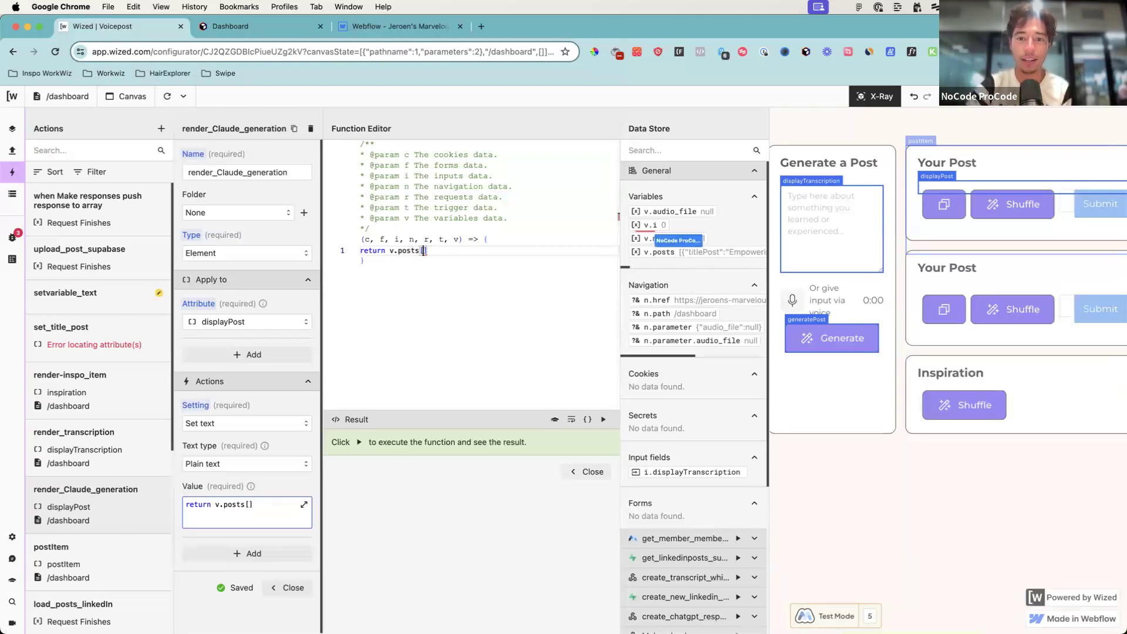
text(v.i)
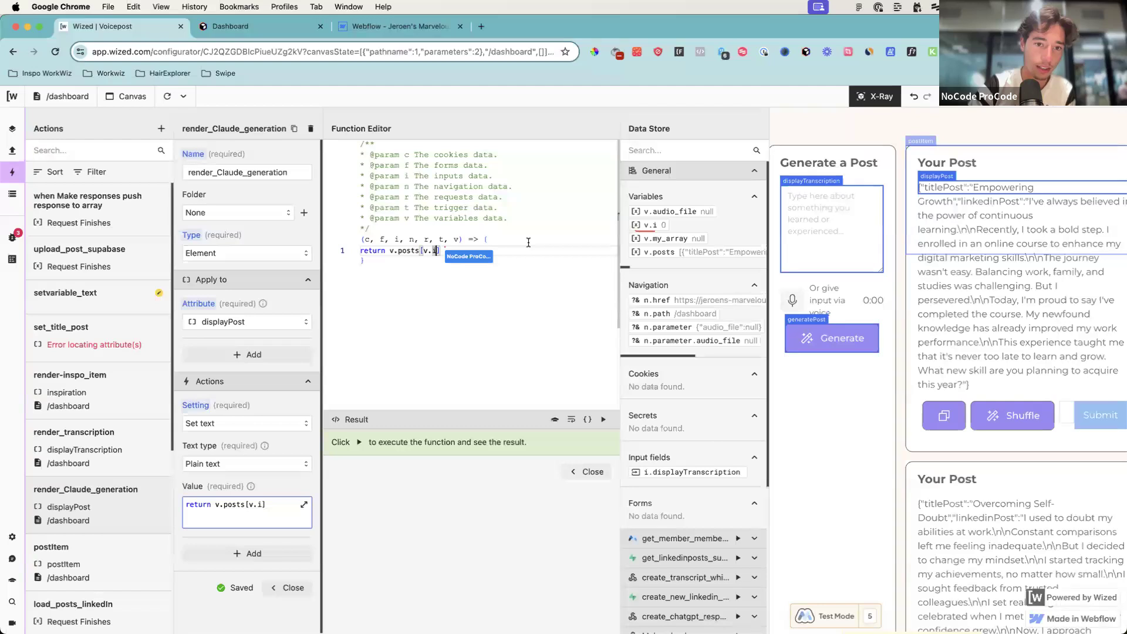
Step: Extend the displayPost text value to return v.posts[v.i].linkedinPost, using the property name from the posts variable
text(.)
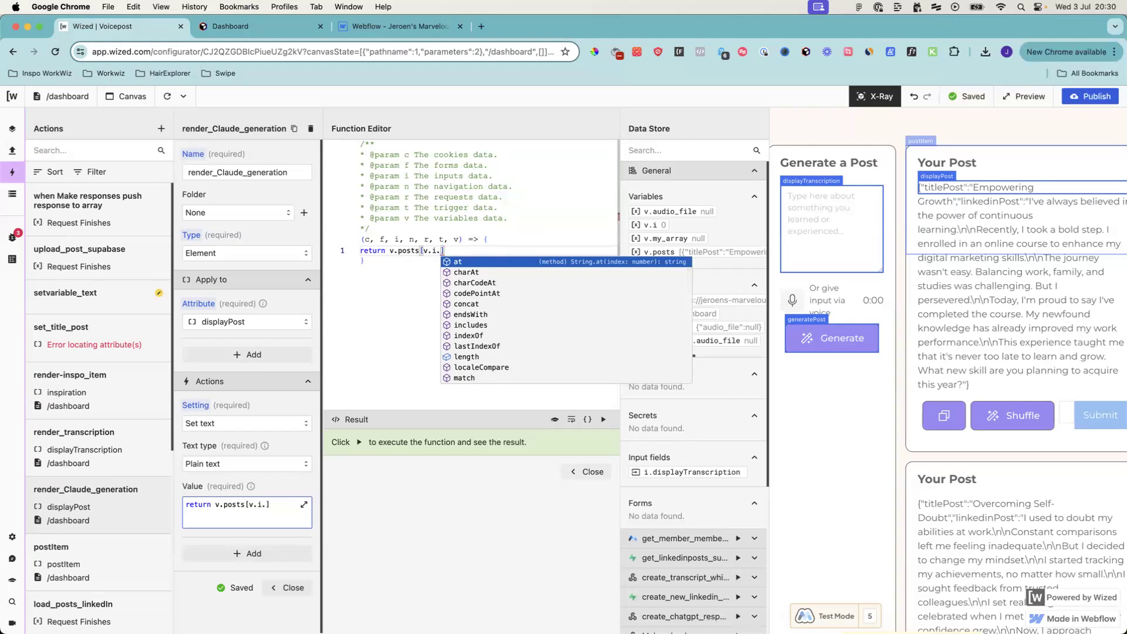
click(443, 256)
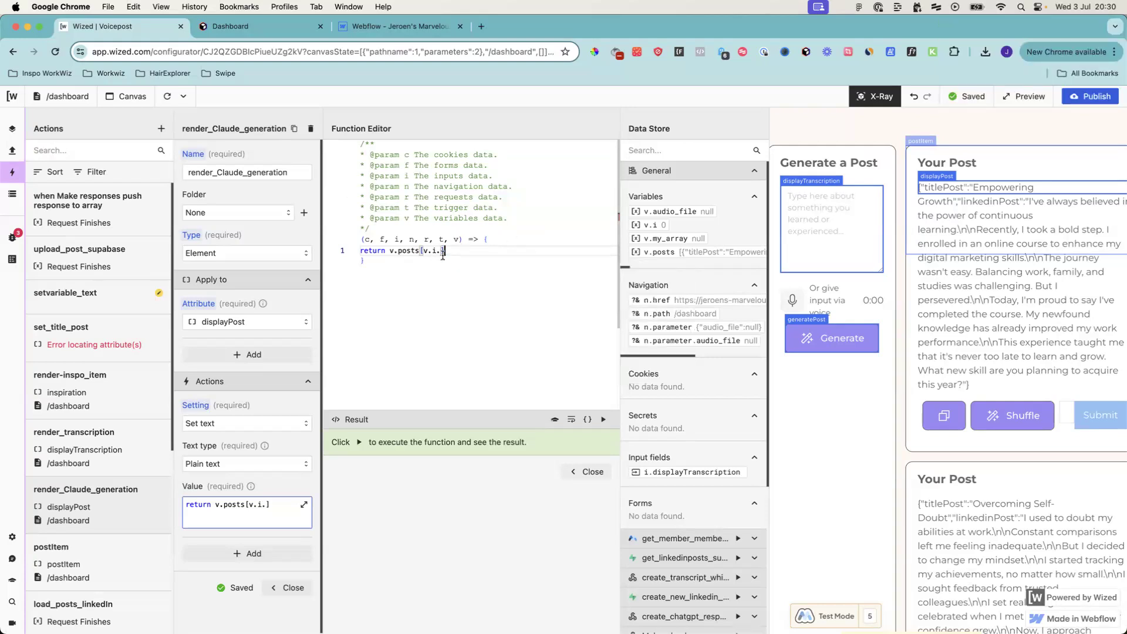
key(BackSpace)
text(.)
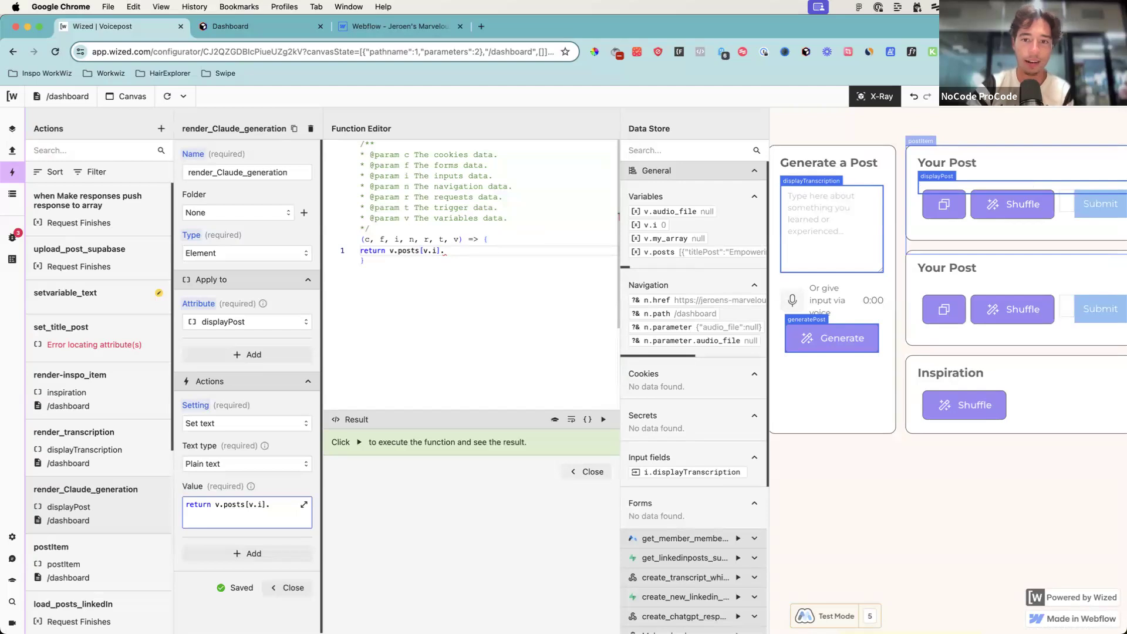
scroll(710, 253, right, 5)
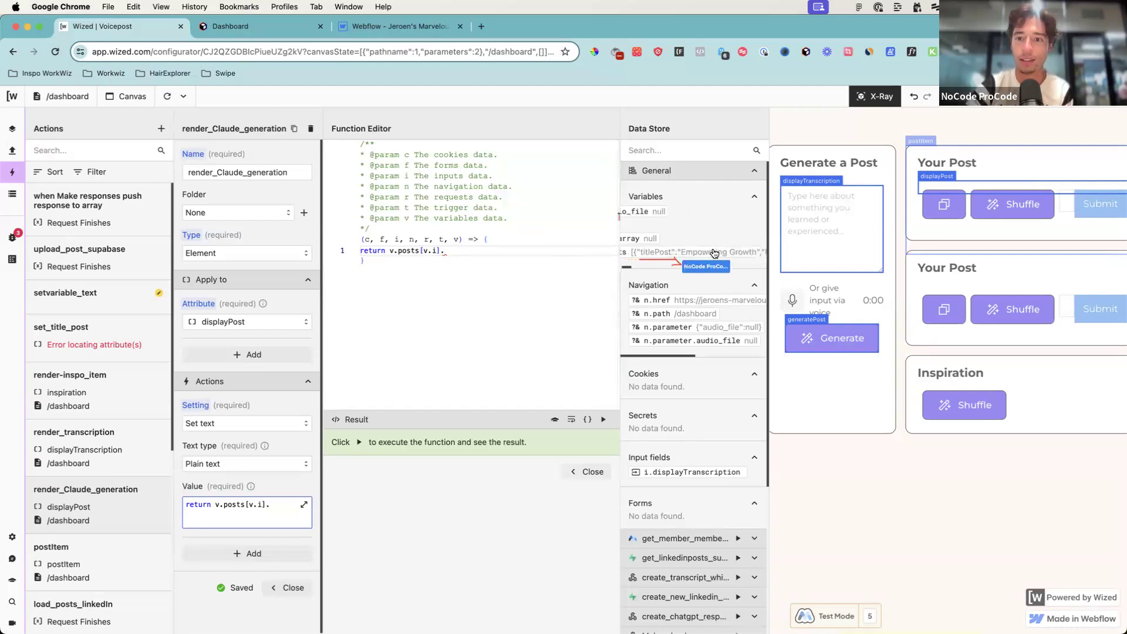
scroll(710, 254, right, 2)
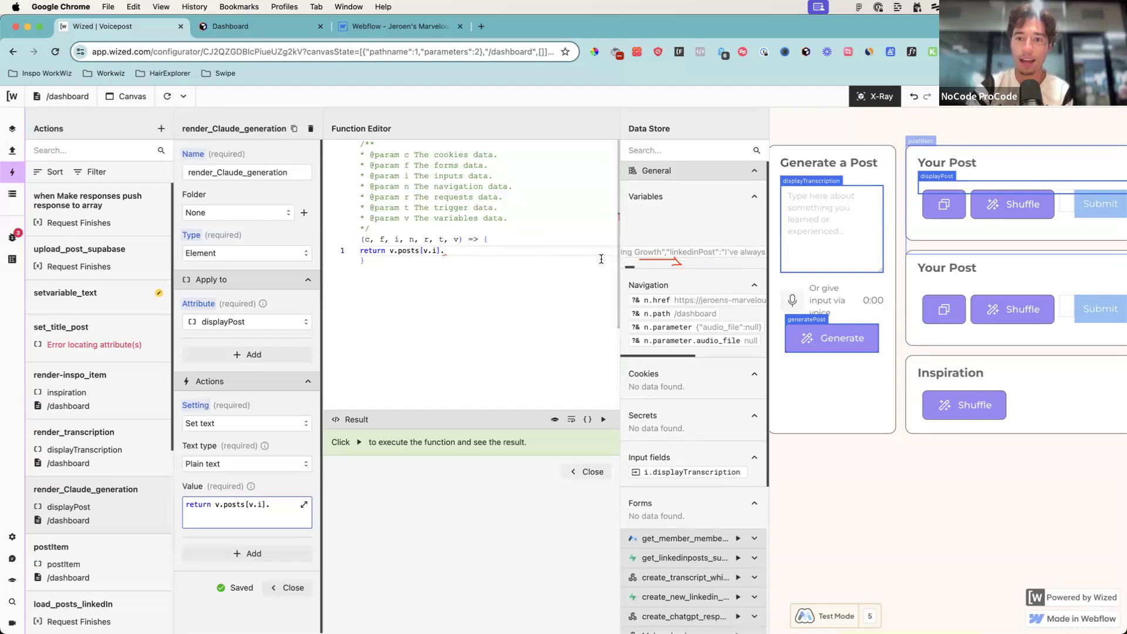
drag(675, 262, 719, 252)
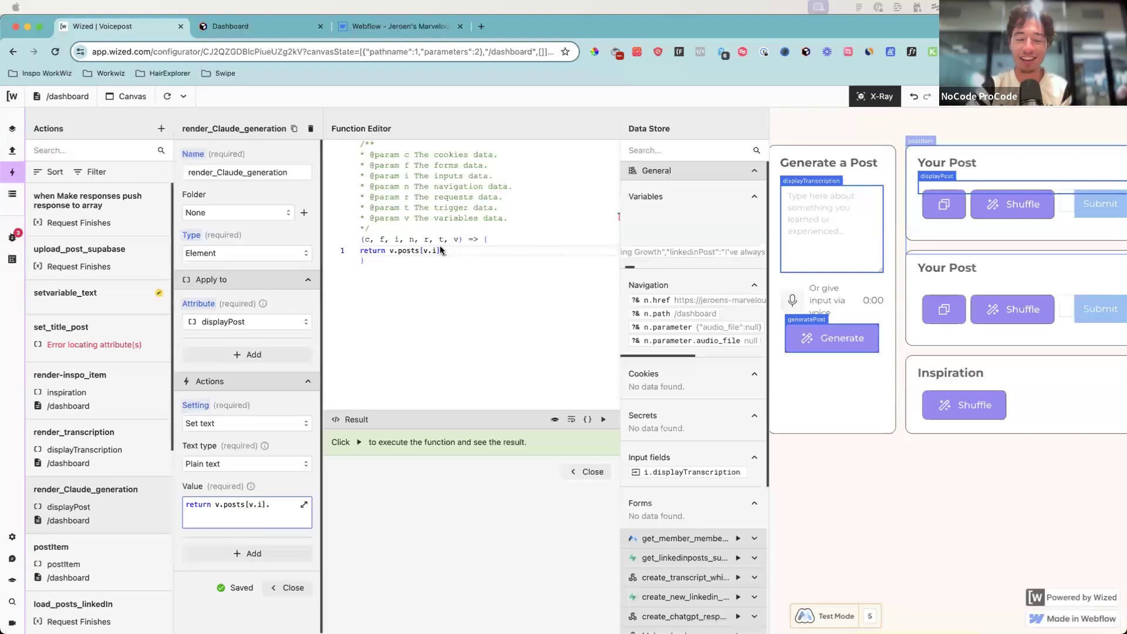
text(l)
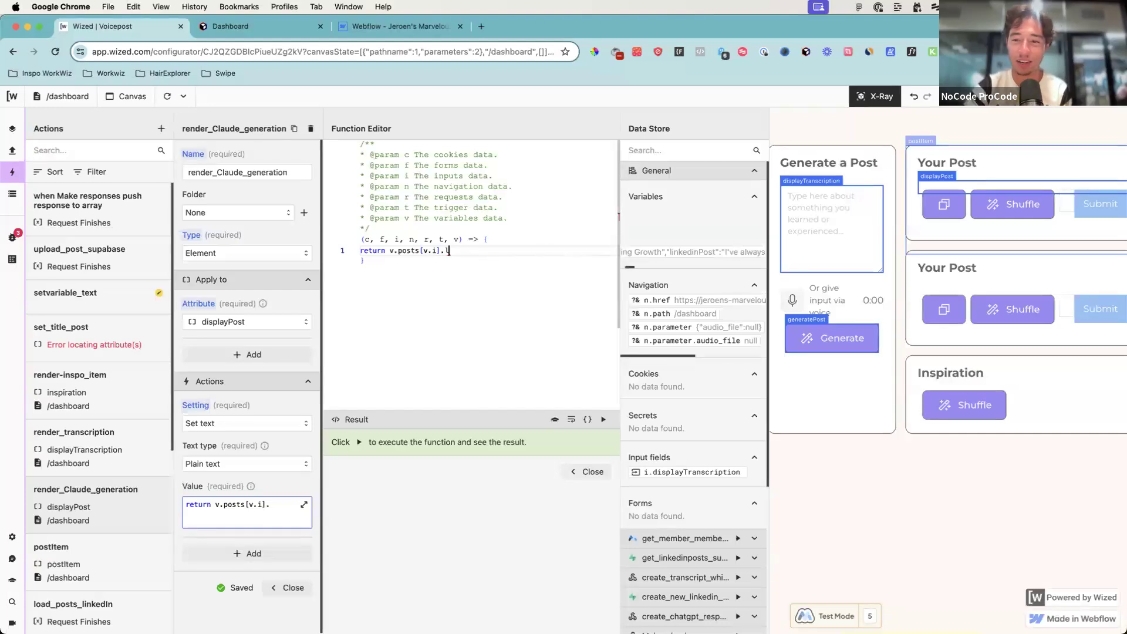
text(inkedinPosts)
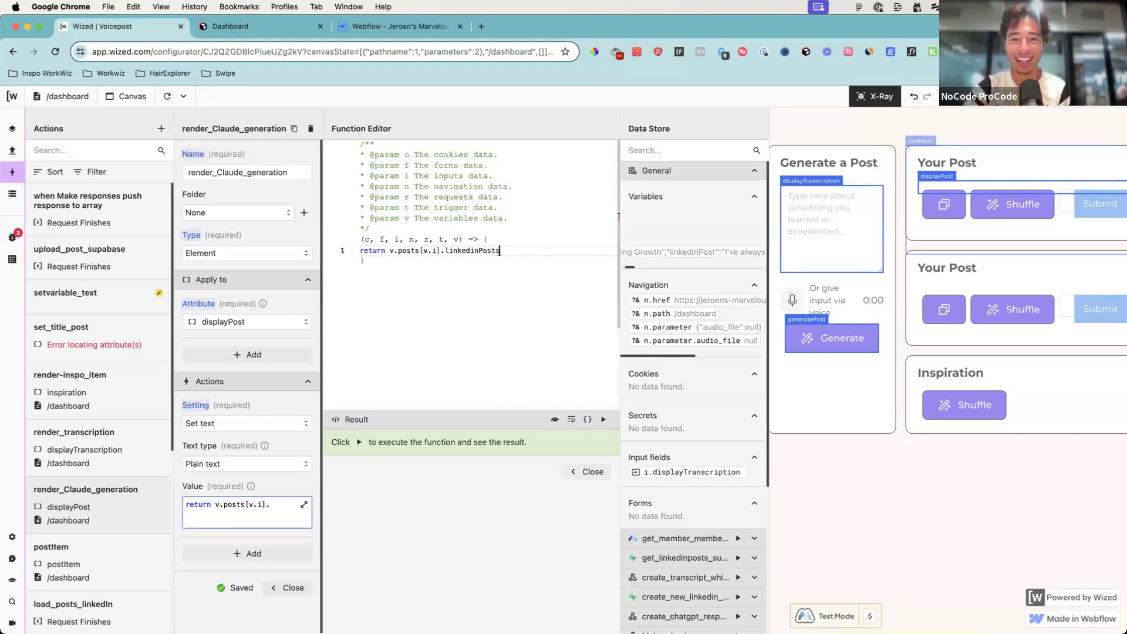
key(BackSpace)
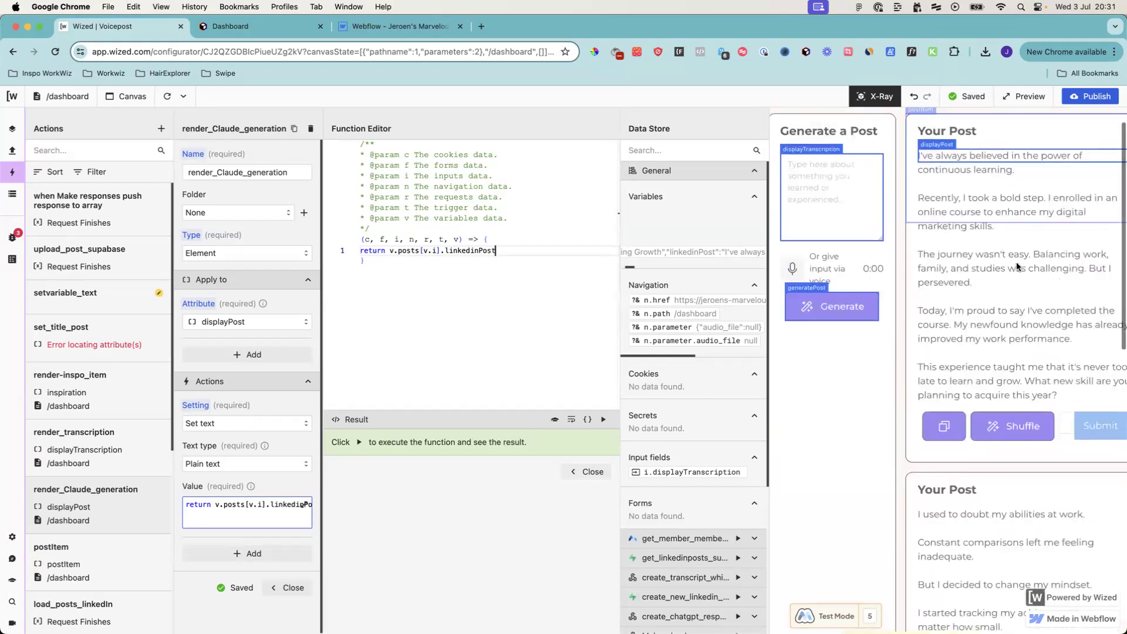
Step: Check the rendered Your Post items in the dashboard preview and close the function editor
scroll(1017, 257, down, 10)
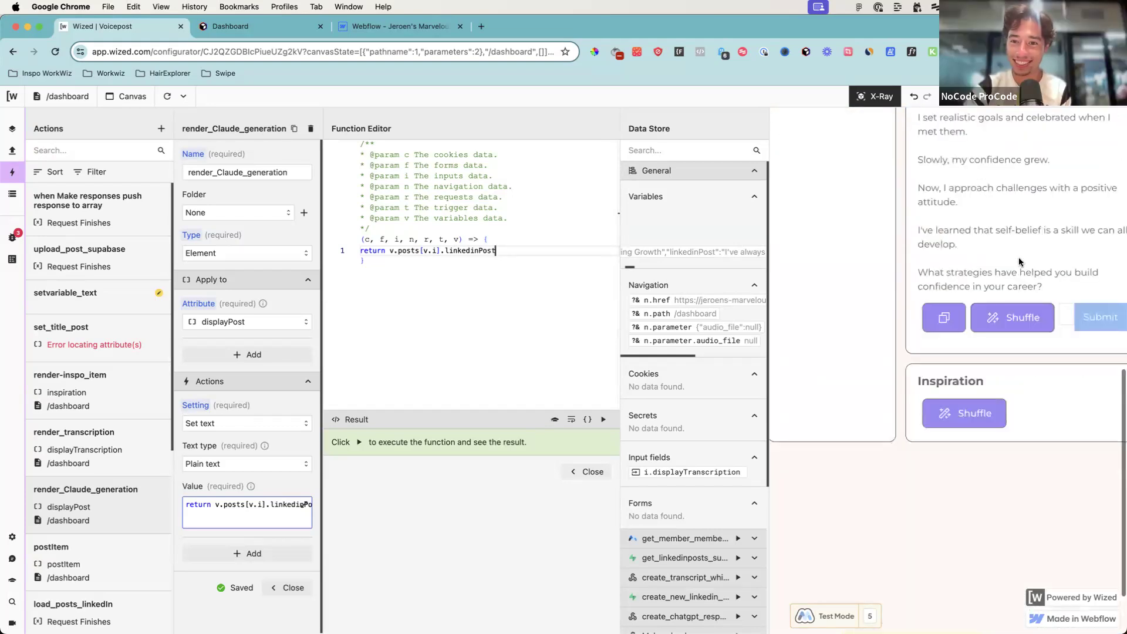
scroll(1016, 263, up, 3)
scroll(1014, 263, up, 3)
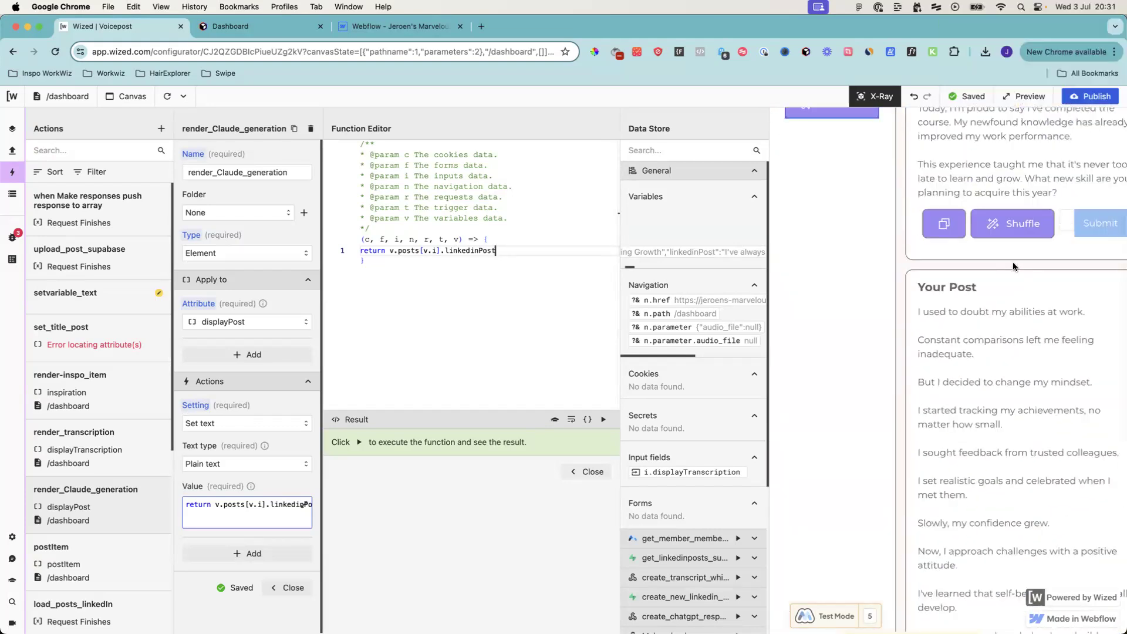
scroll(1013, 262, up, 3)
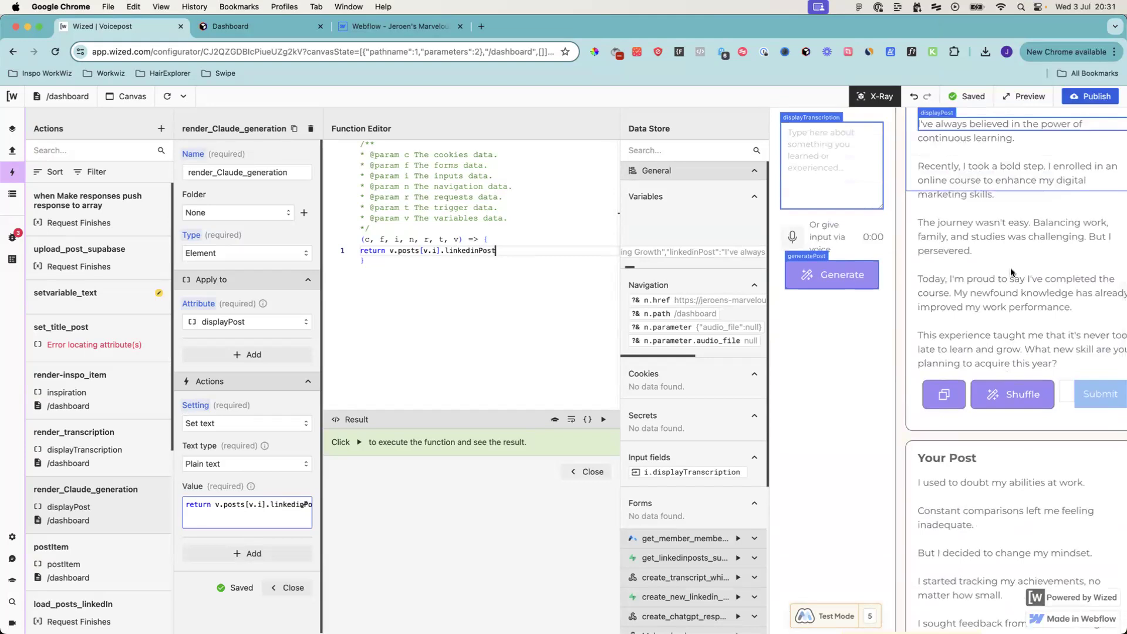
scroll(1009, 274, up, 2)
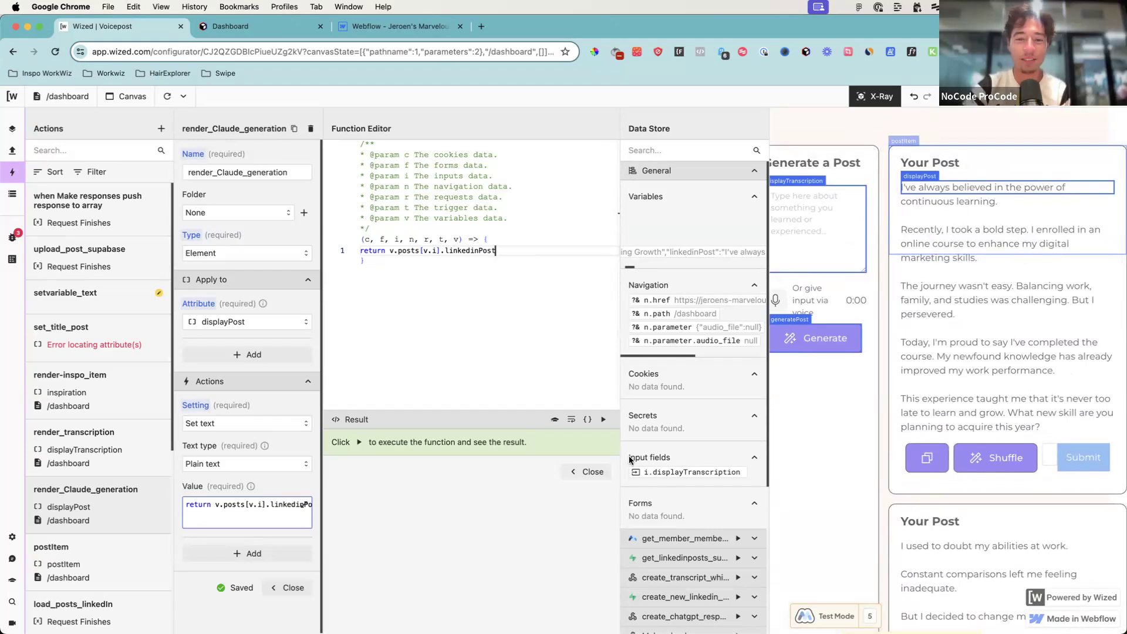
click(587, 472)
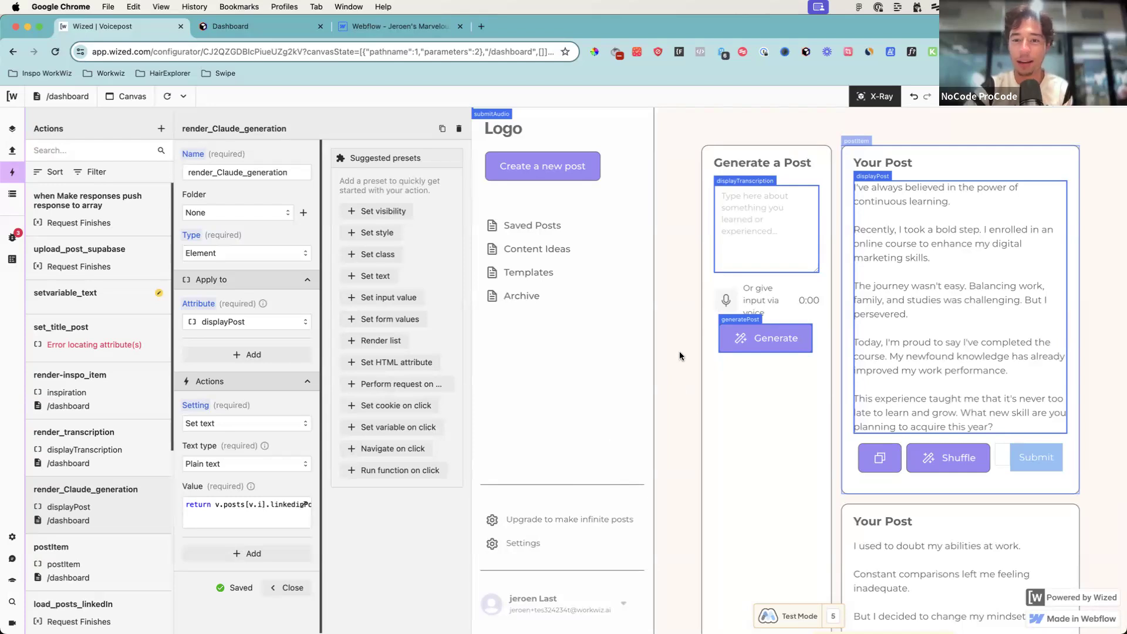
key(Escape)
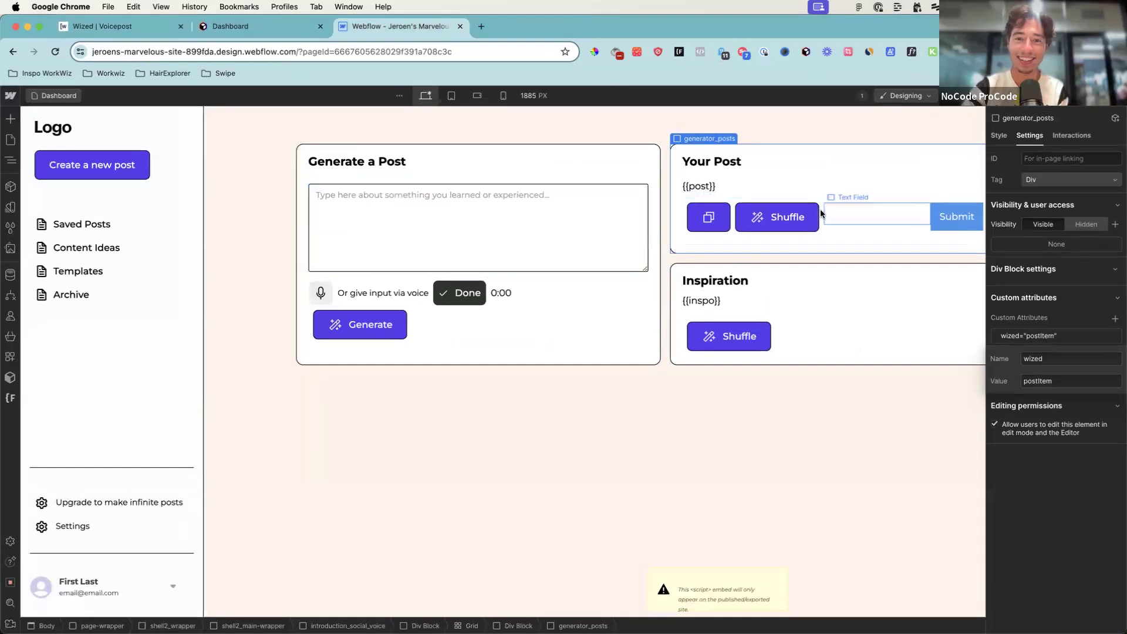
Step: In the Webflow Dashboard page, add a custom attribute named wized with the value shuffleButton to the Shuffle button under Your Post
click(791, 218)
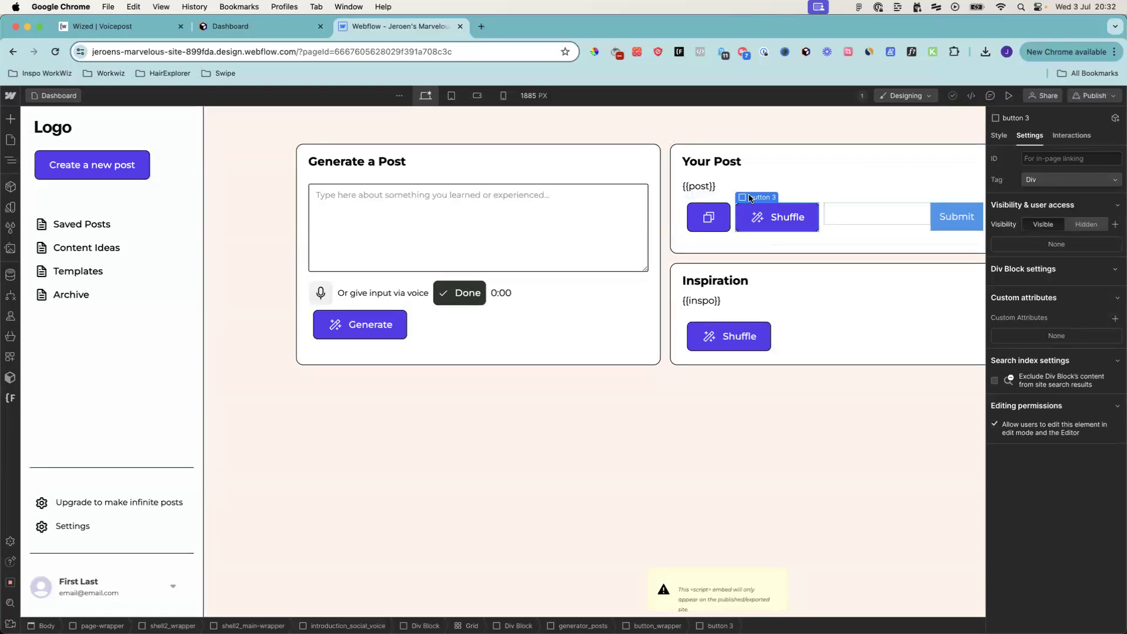
click(1115, 317)
text(wized)
key(Tab)
text(shuffle)
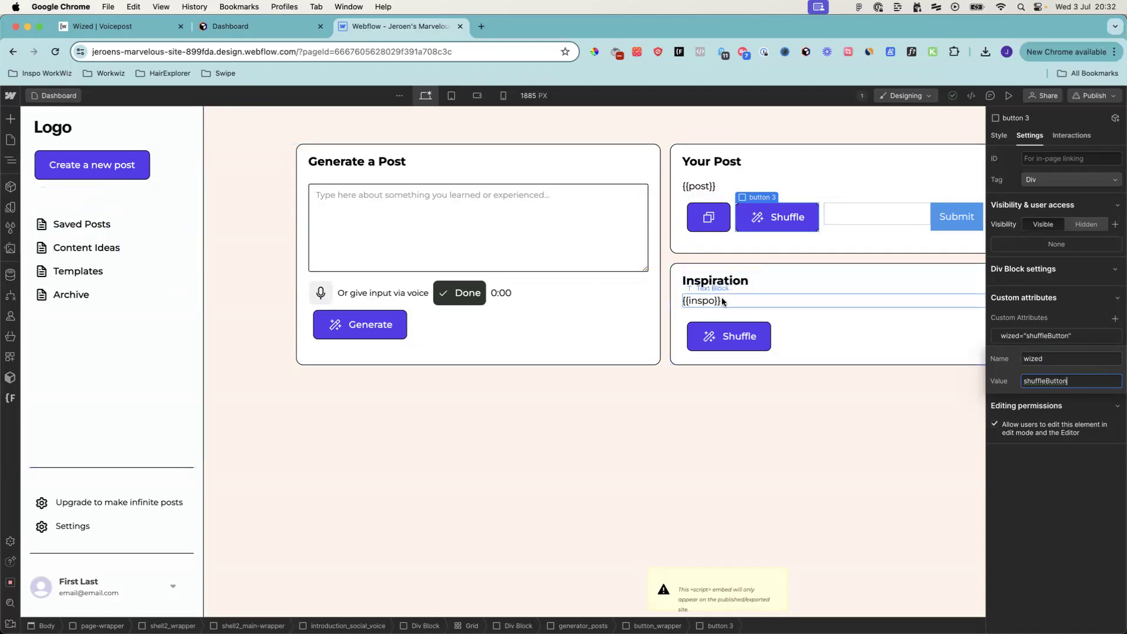
Step: Change the wized custom attribute value of the Shuffle button under Your Post to shuffleButtonPost
click(685, 265)
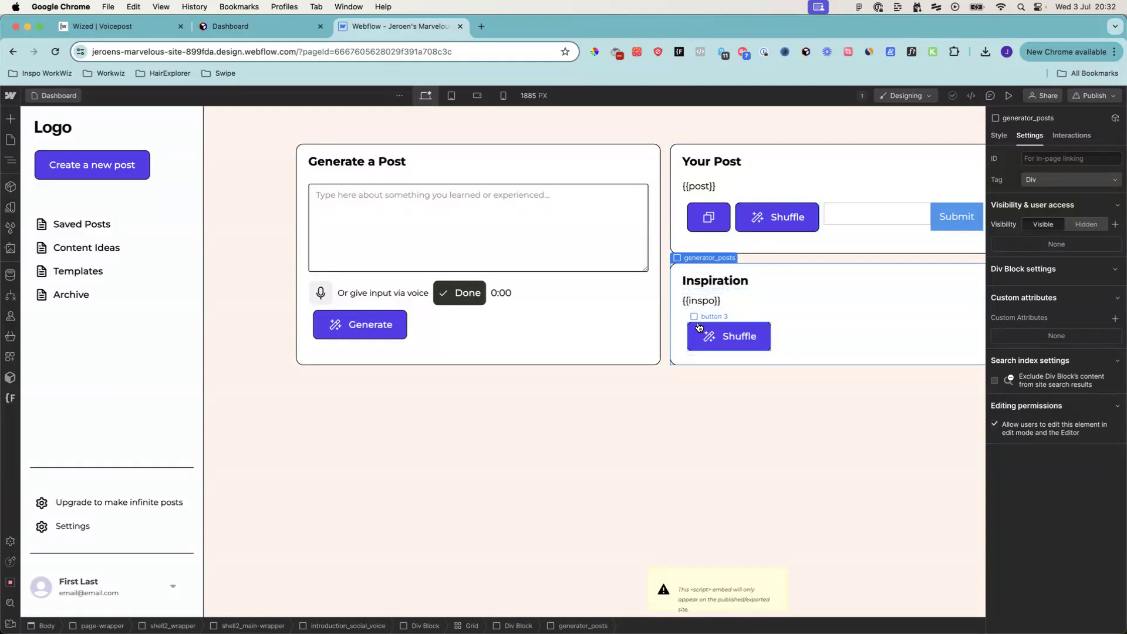
click(698, 329)
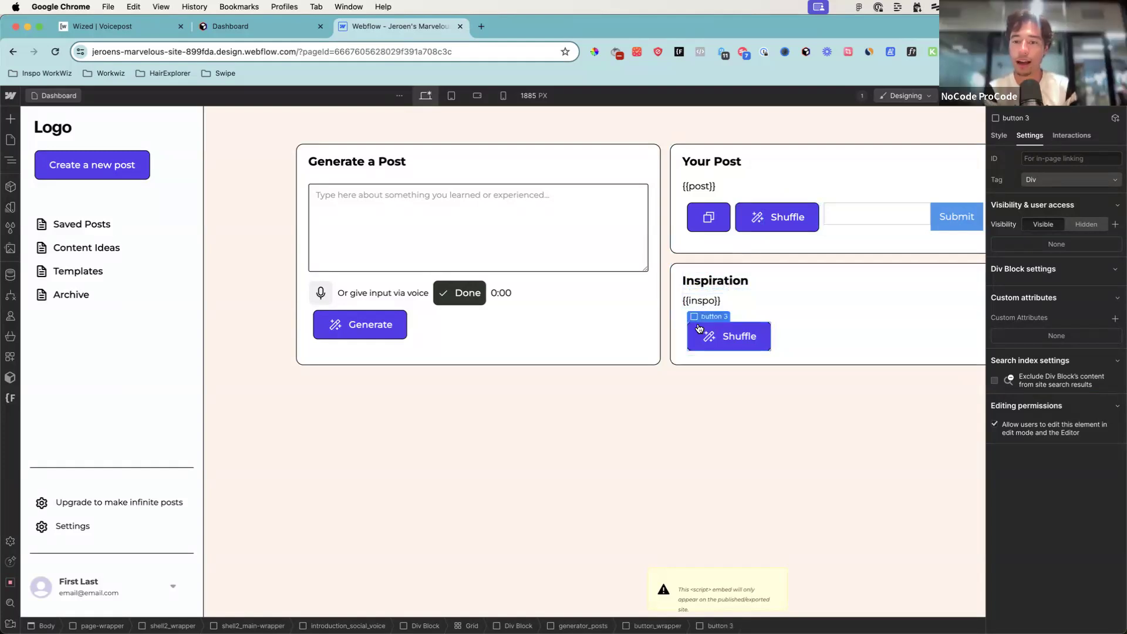
click(750, 213)
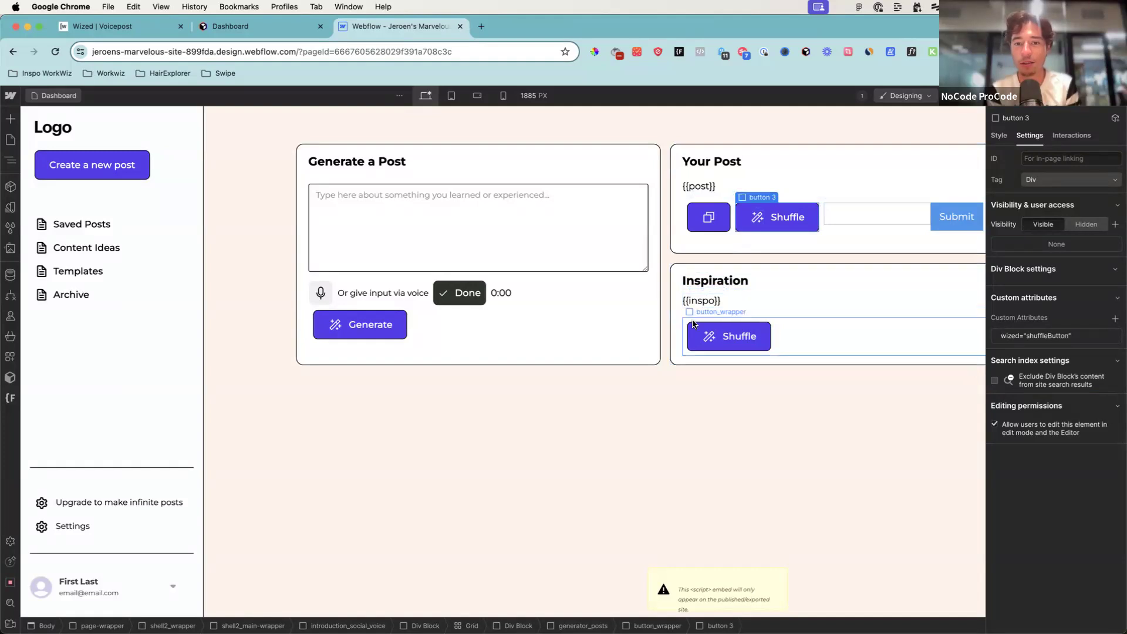
click(1049, 335)
double_click(1077, 380)
text(shuffleButton)
text(Poss)
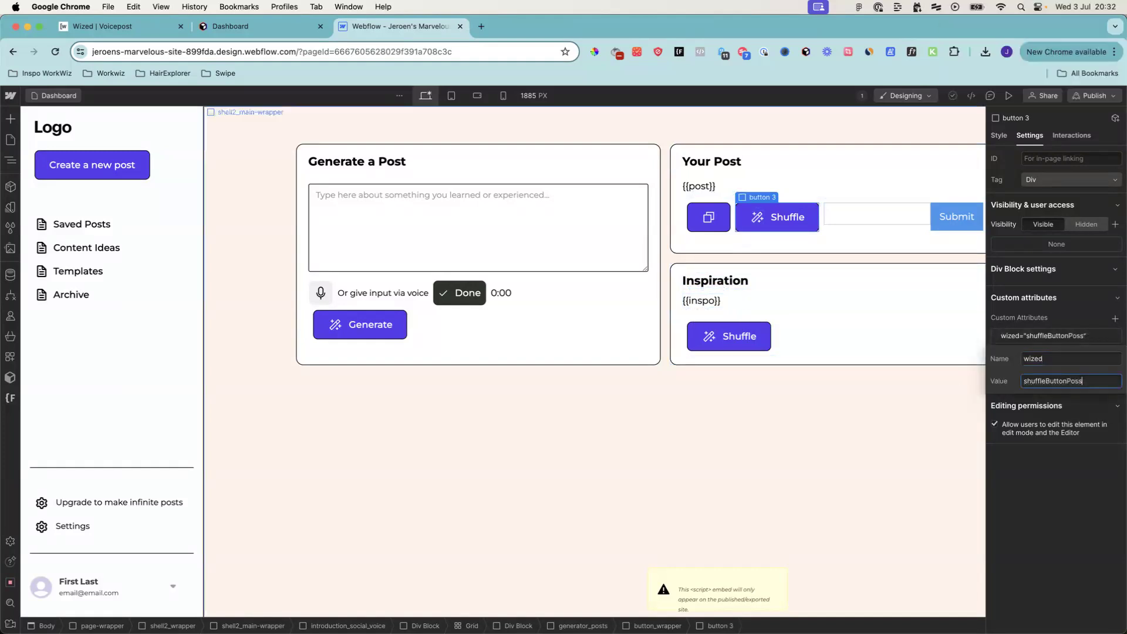
text(tsts)
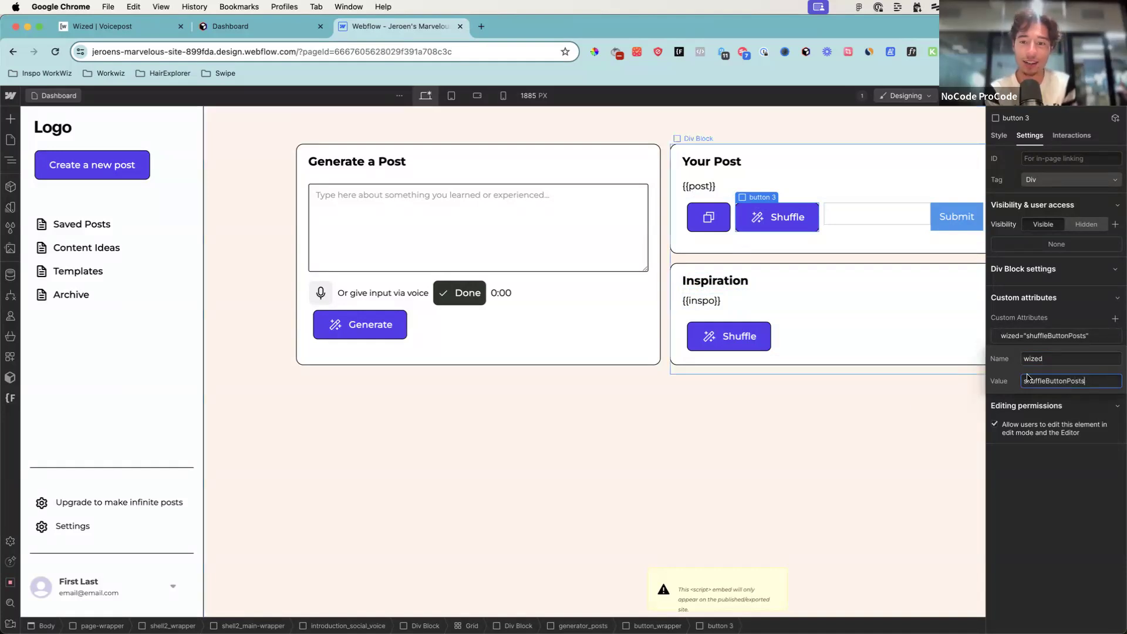
key(BackSpace)
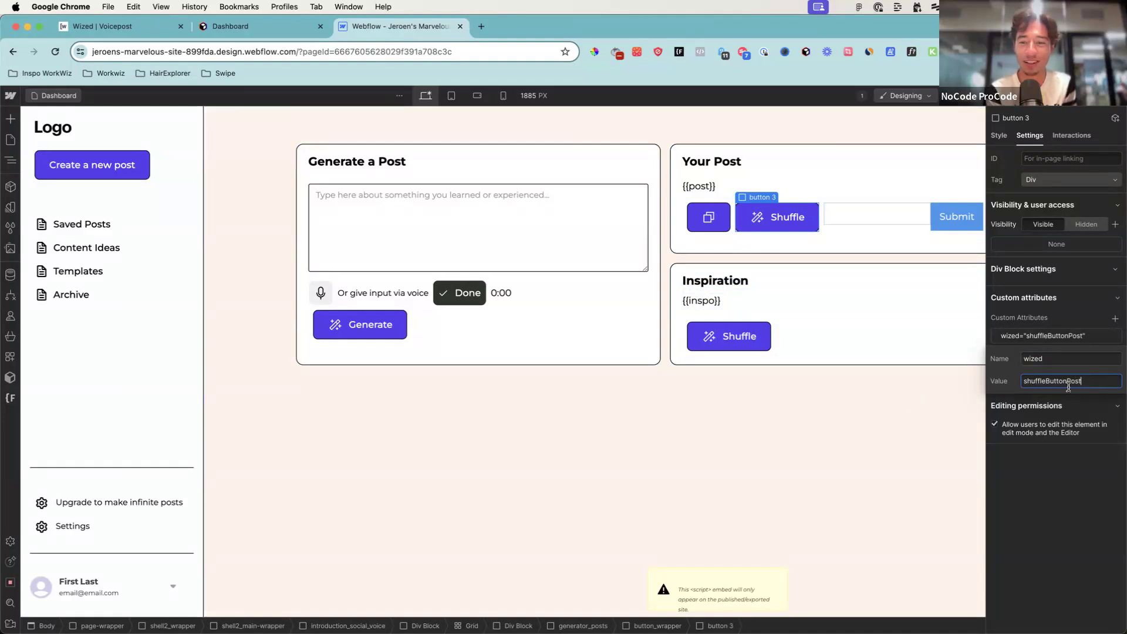
key(Return)
click(858, 419)
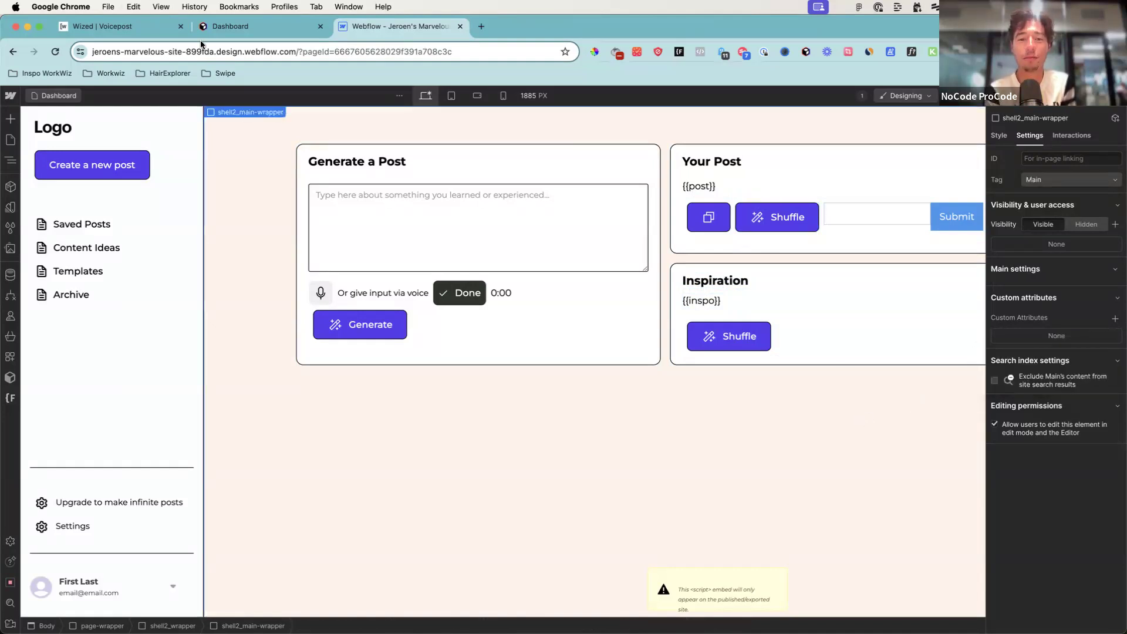
Step: Publish the Webflow site to the selected staging domain and close the publishing options
key(ctrl+Tab)
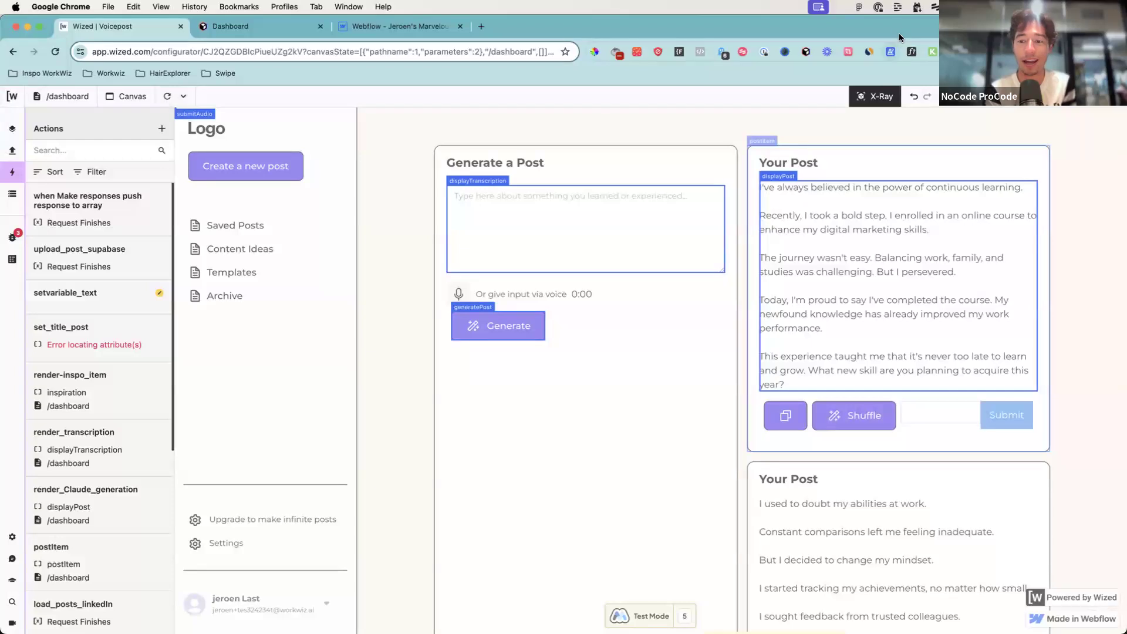
key(ctrl+shift+Tab)
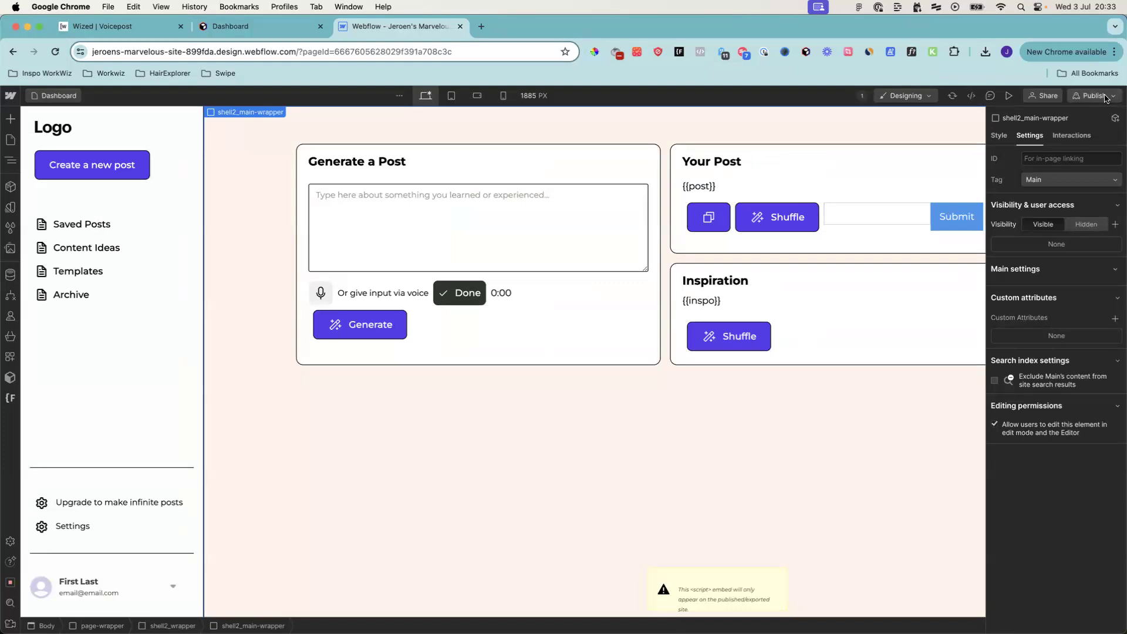
click(1093, 95)
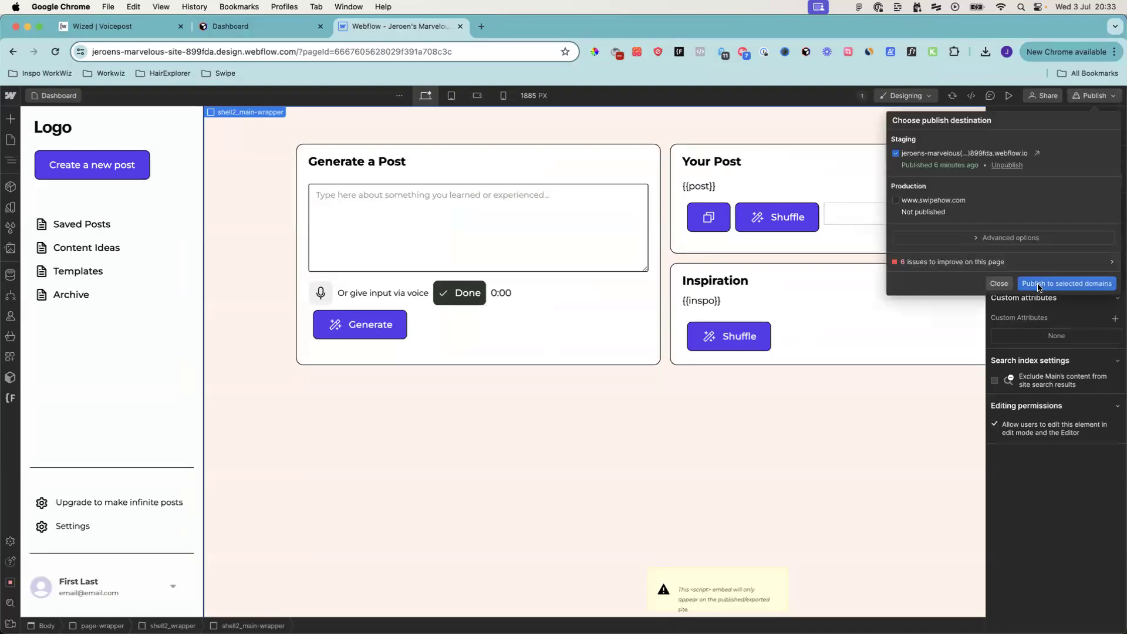
click(1038, 285)
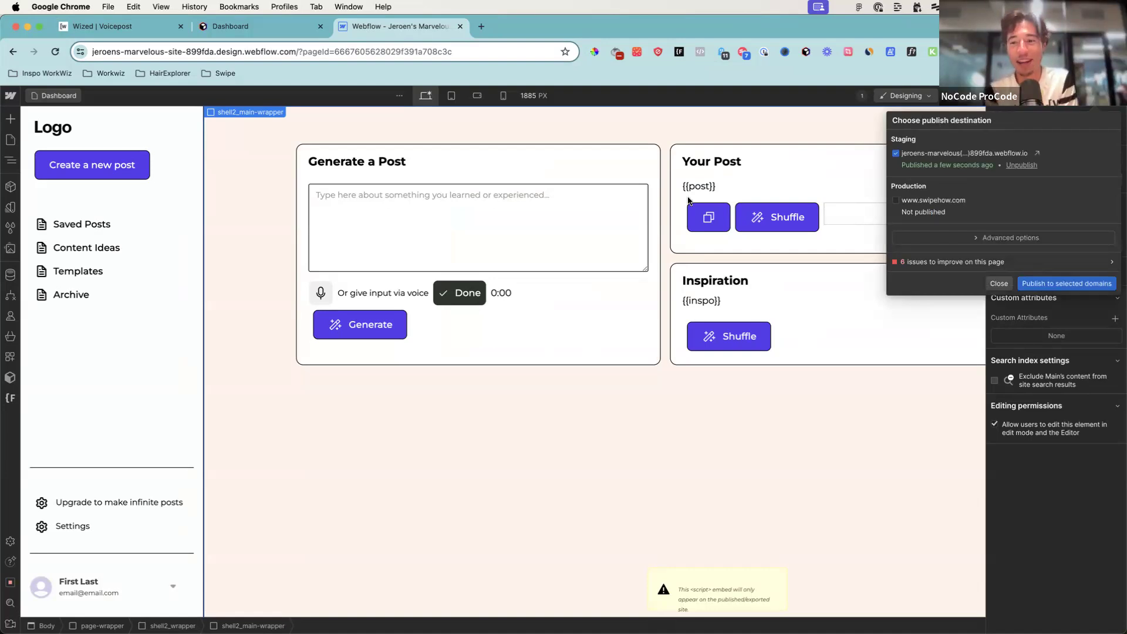
click(487, 422)
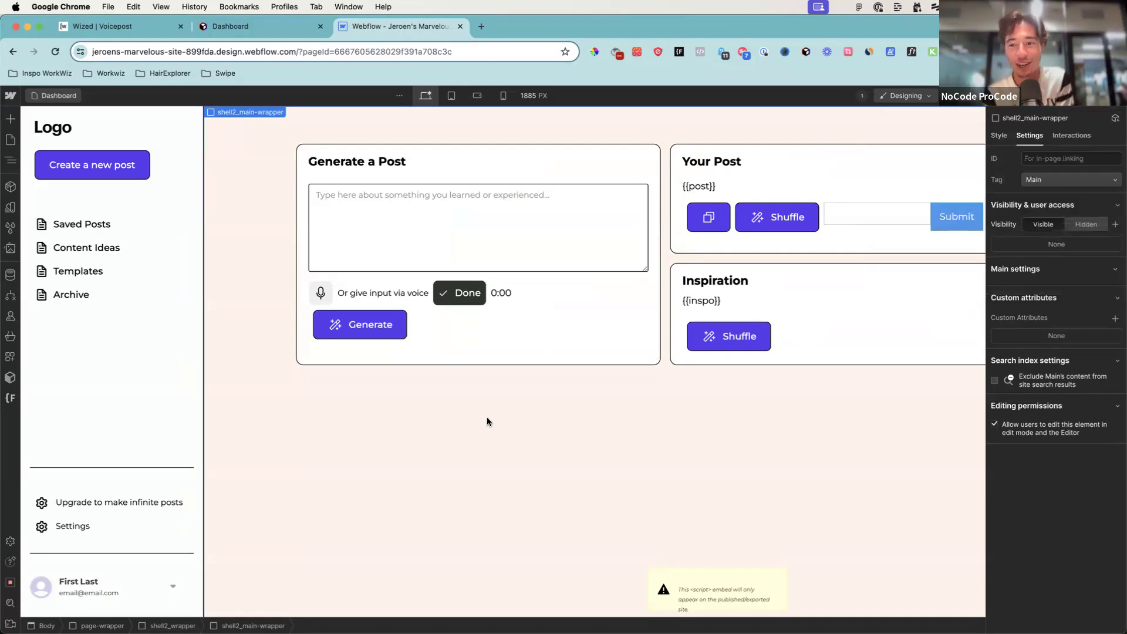
Step: Search the web for fastgen in a new browser tab and open the Fastgen website
key(super+t)
text(fastge)
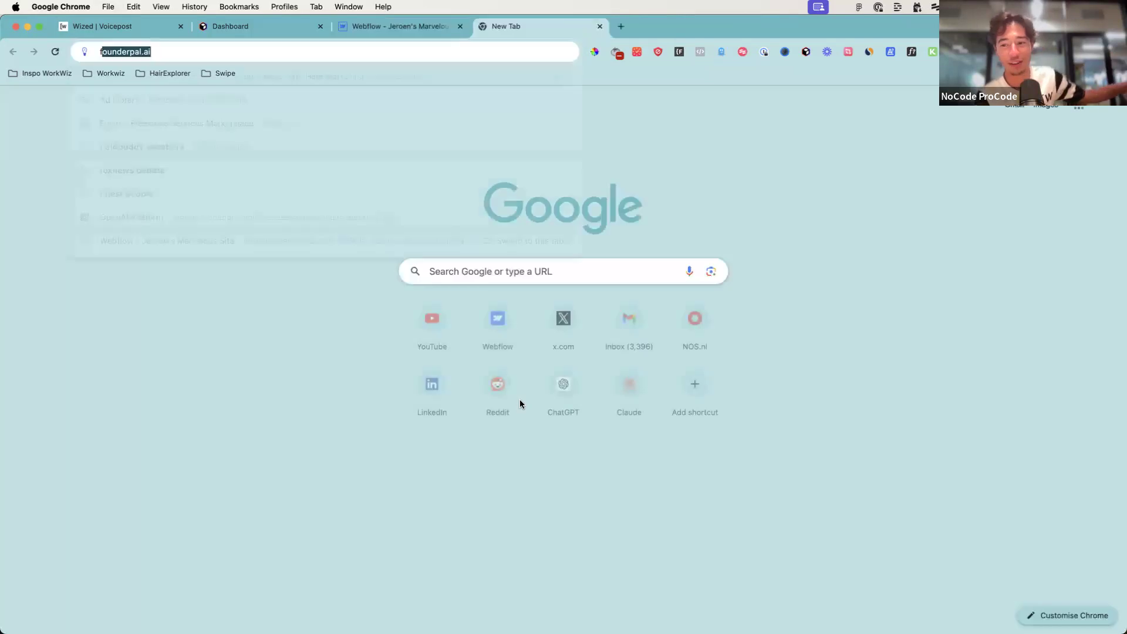
text(n)
key(Return)
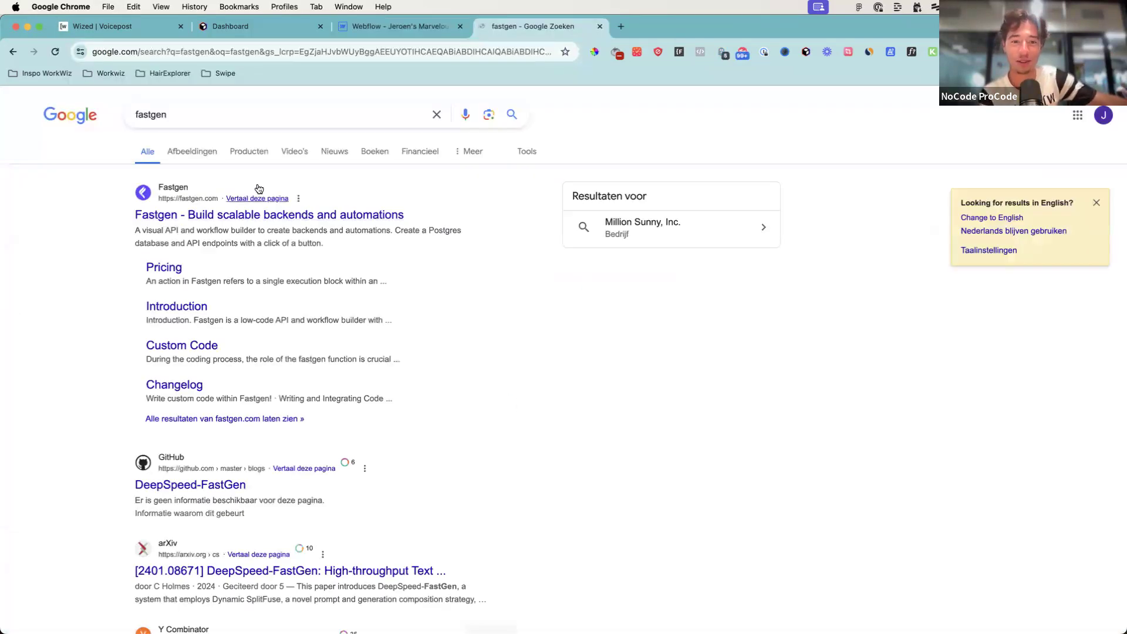
click(256, 219)
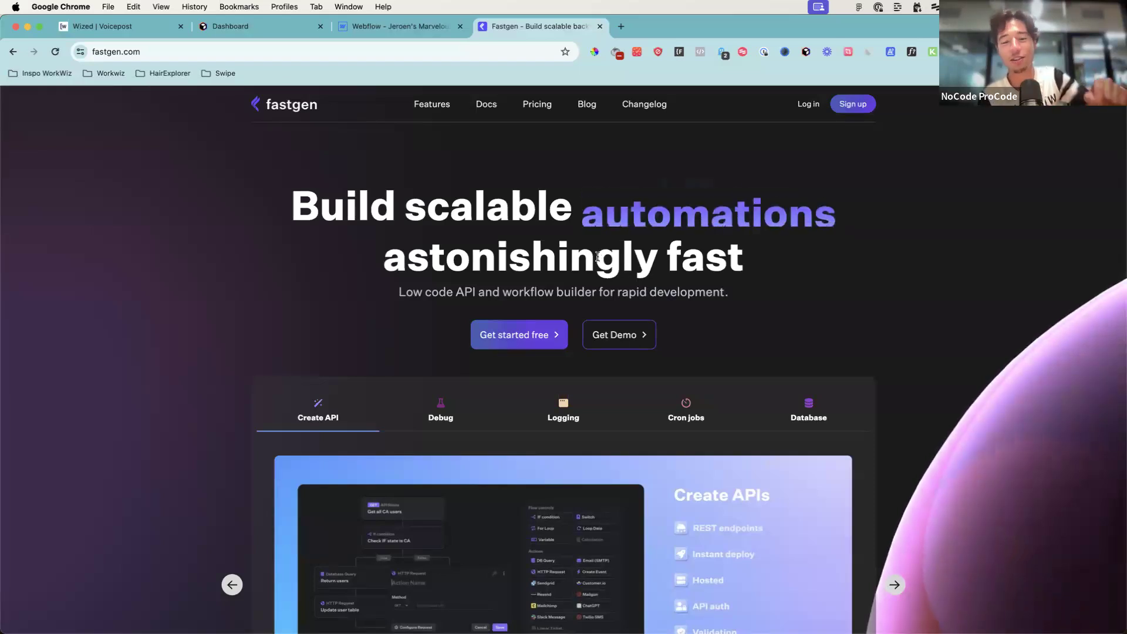
Step: Review Fastgen's pricing plans and read through the feature sections on its website
click(545, 106)
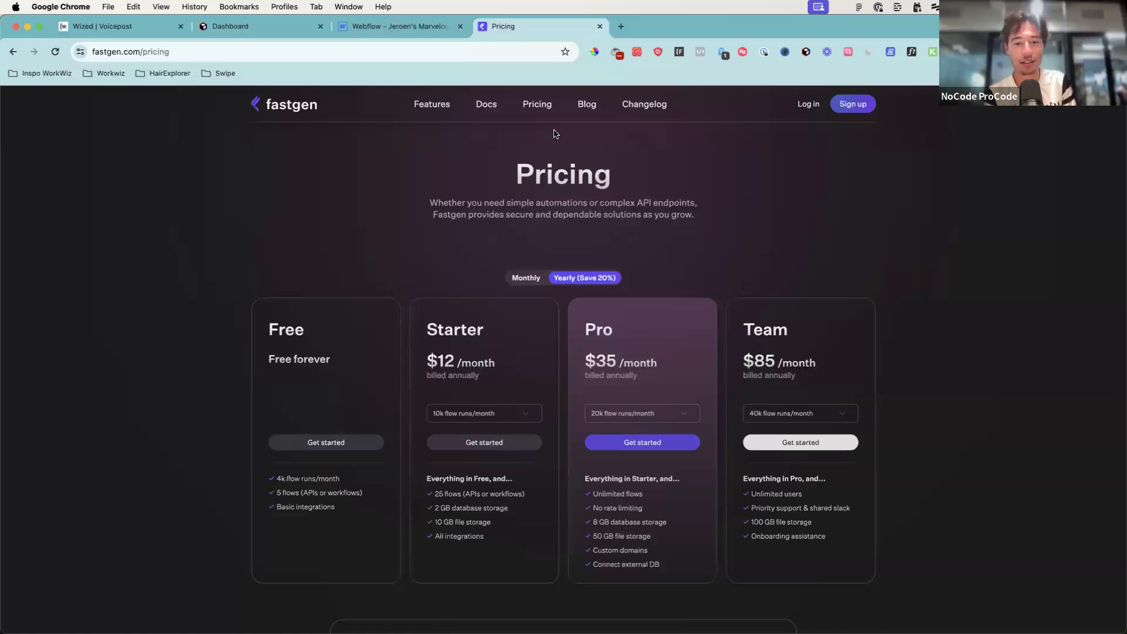
click(428, 106)
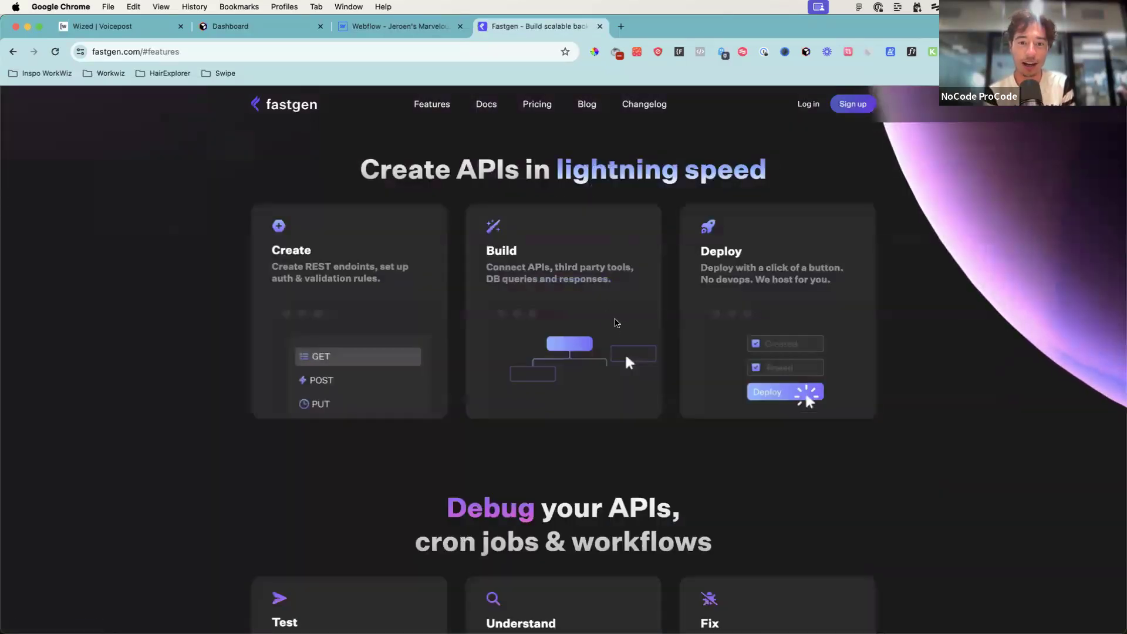
scroll(614, 323, down, 2)
scroll(579, 337, up, 3)
scroll(579, 344, down, 10)
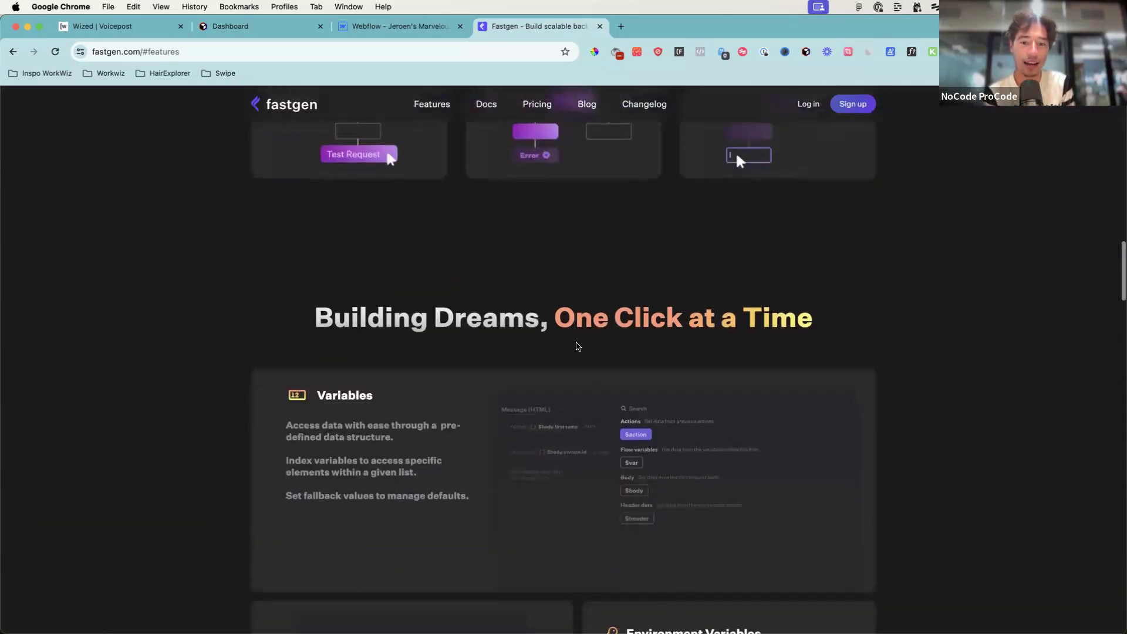
scroll(577, 348, down, 2)
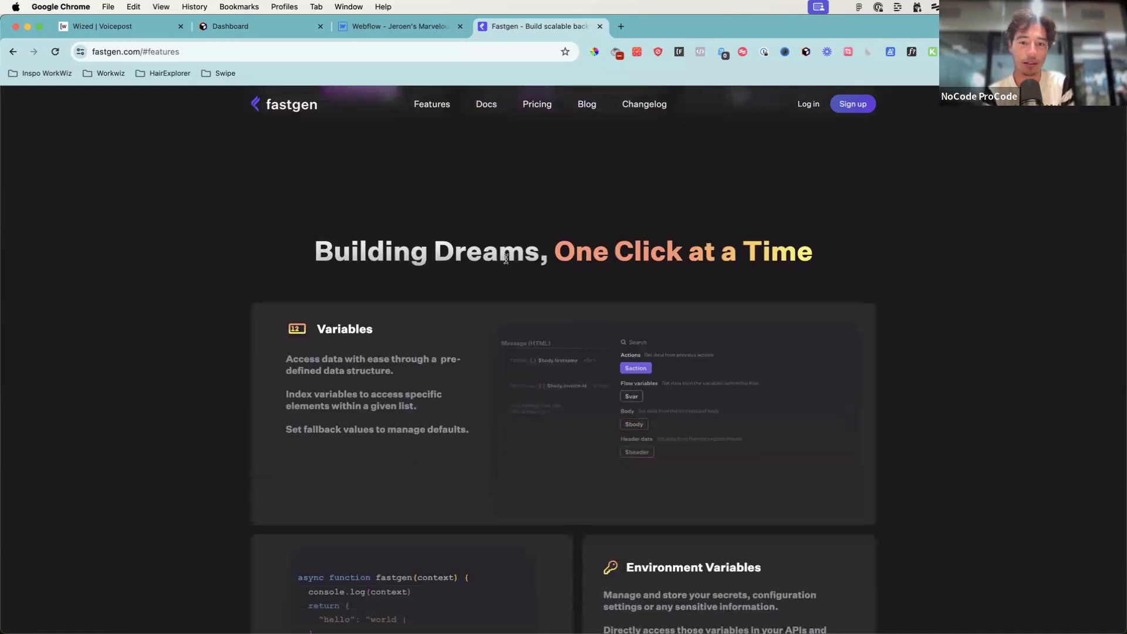
scroll(501, 266, down, 4)
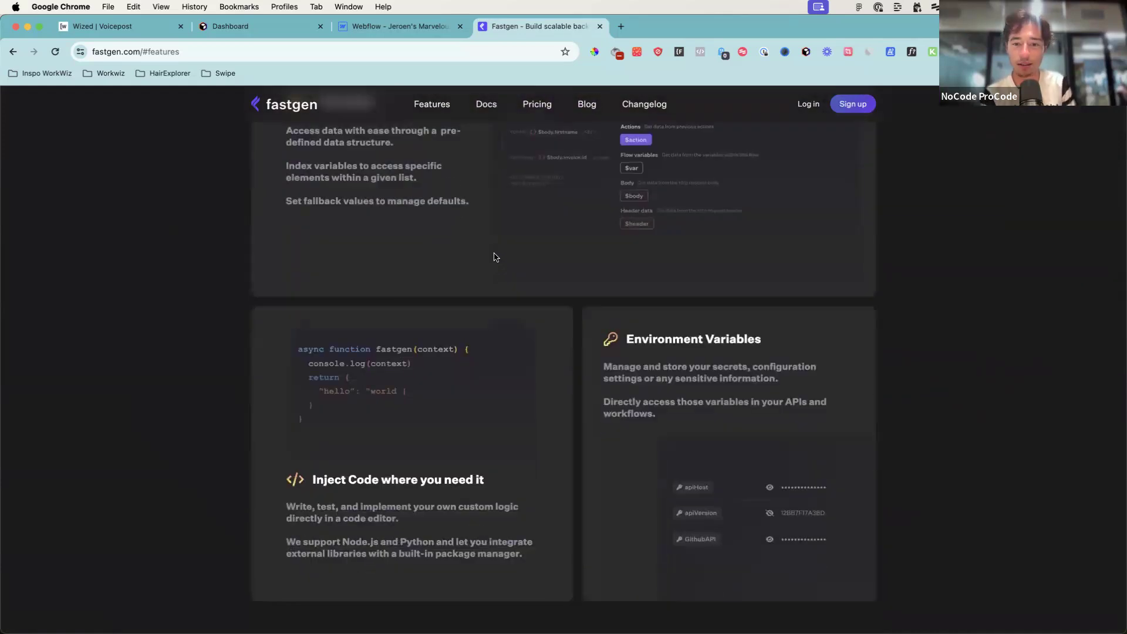
scroll(458, 246, down, 14)
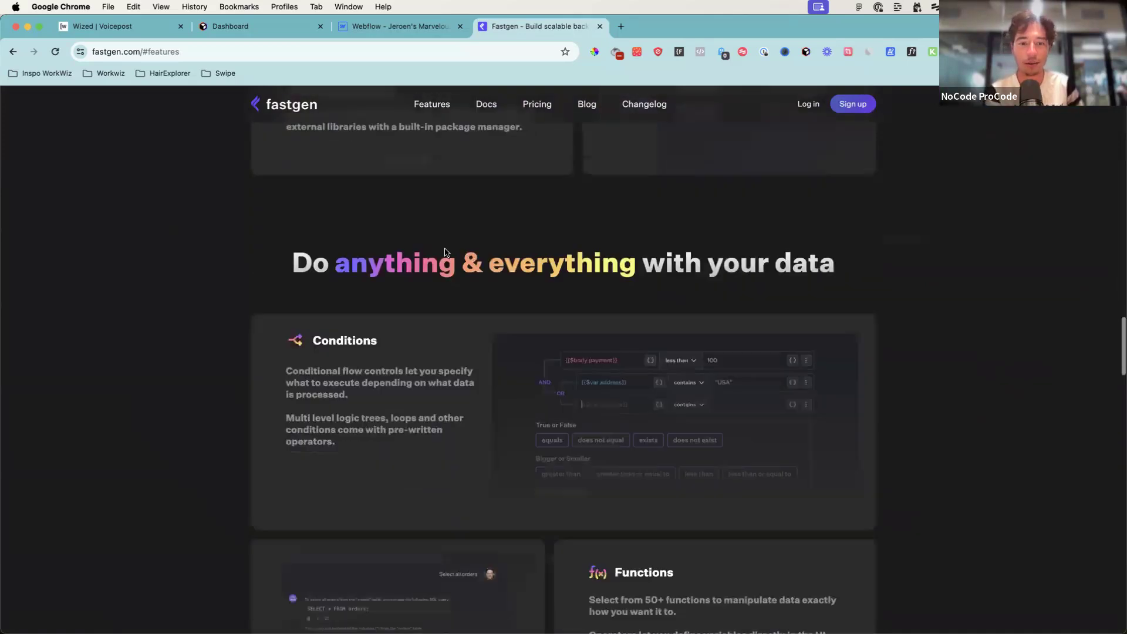
scroll(464, 253, up, 2)
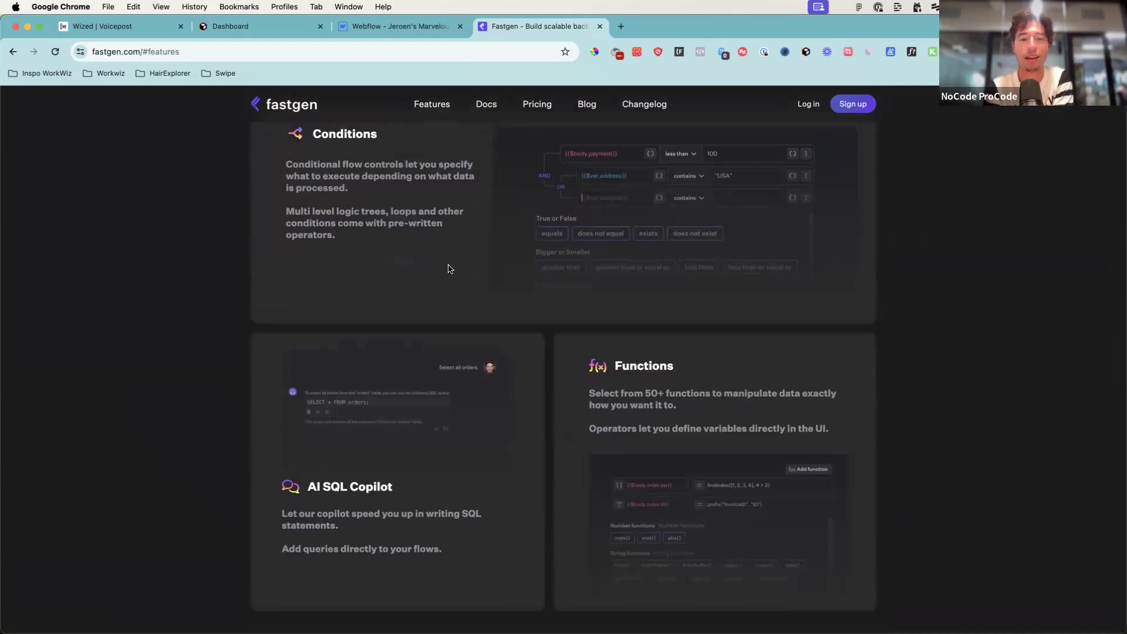
scroll(449, 269, down, 3)
scroll(450, 270, up, 16)
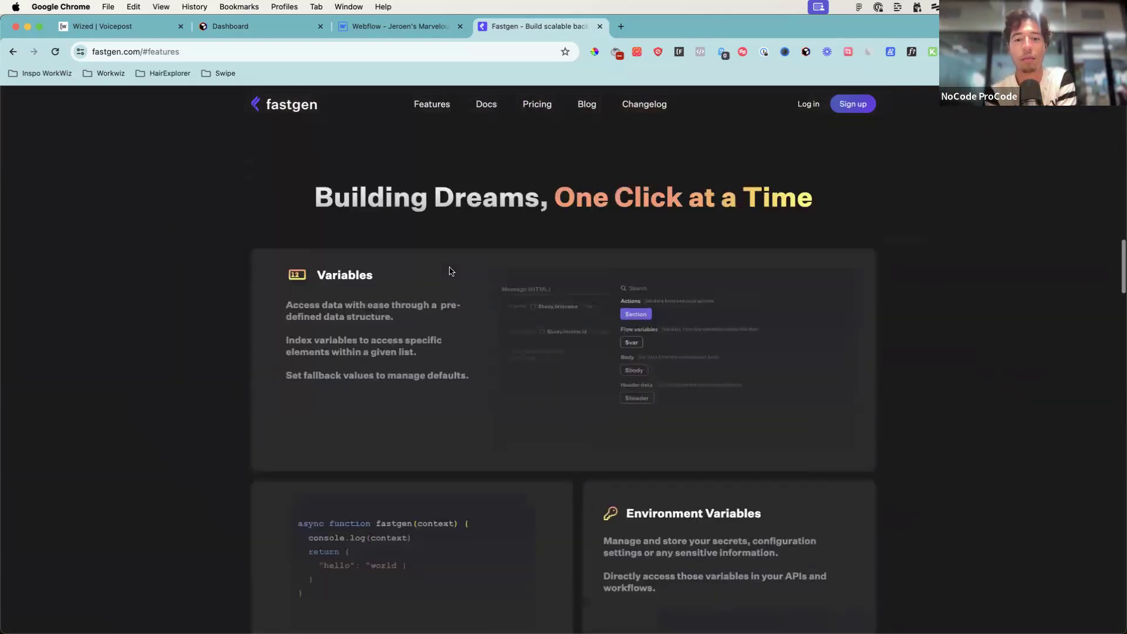
scroll(450, 271, up, 15)
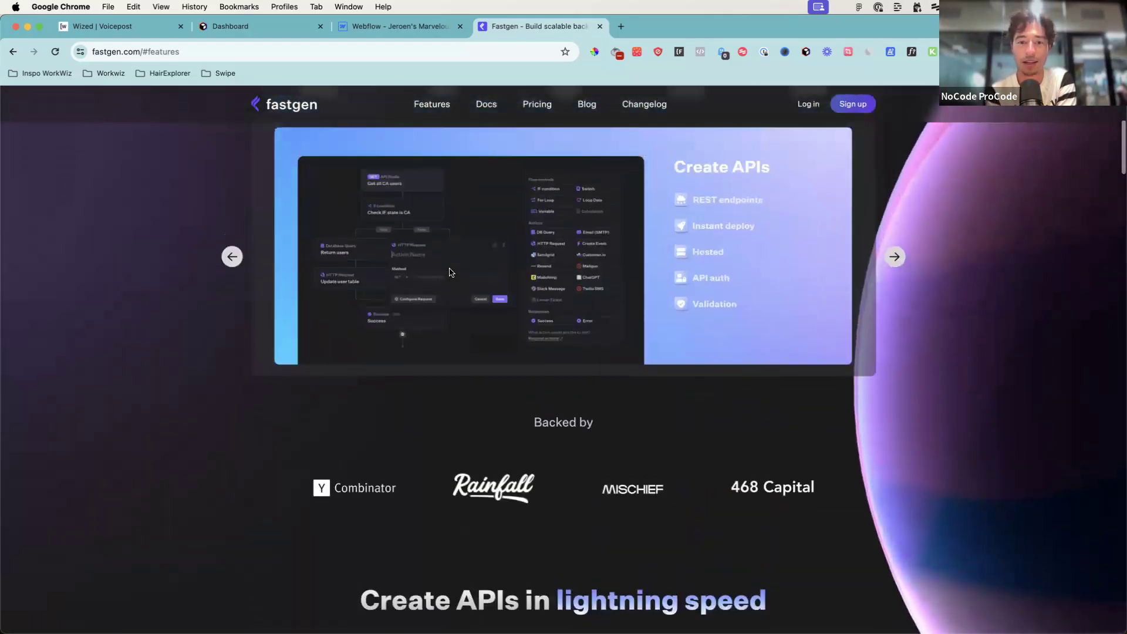
scroll(450, 271, up, 1)
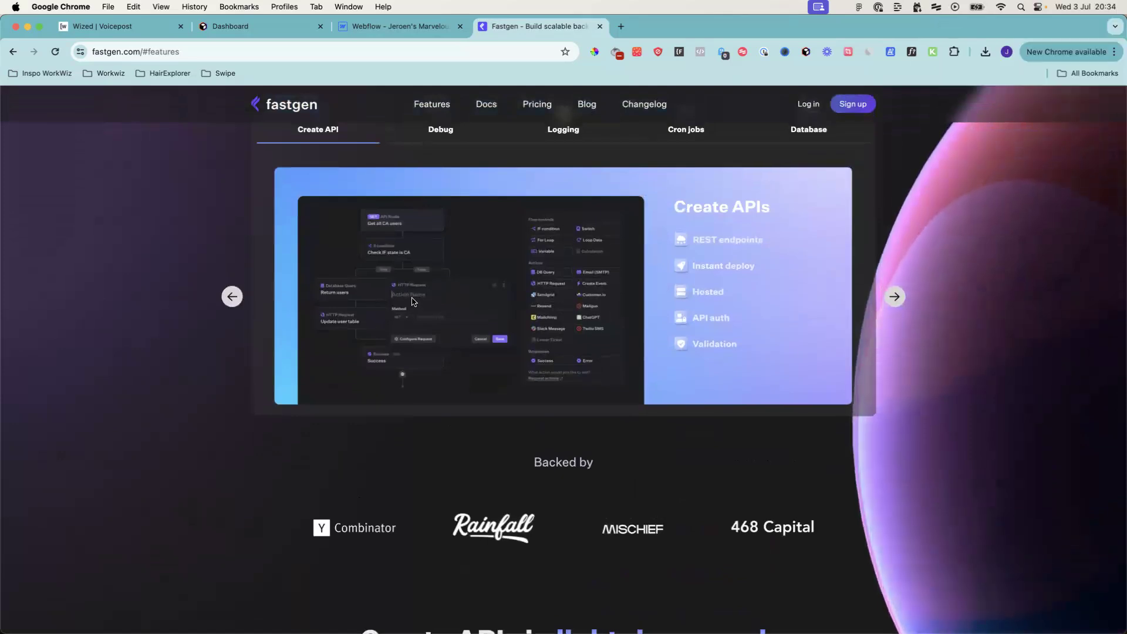
Step: Browse the product carousel on the Fastgen page and return to its Create APIs slide
click(898, 304)
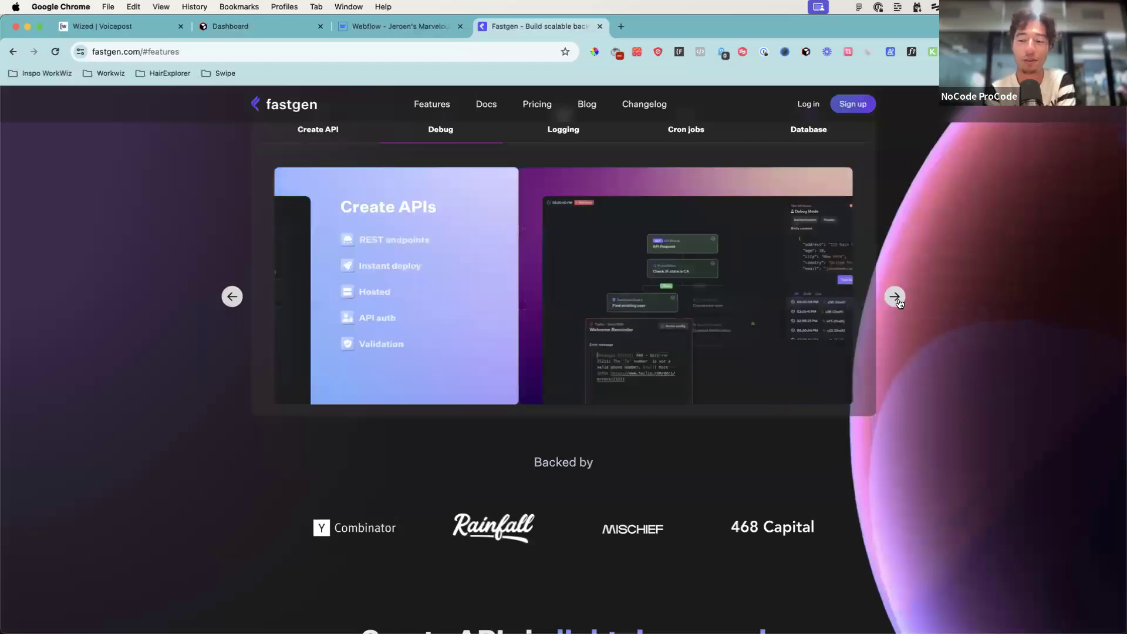
click(233, 297)
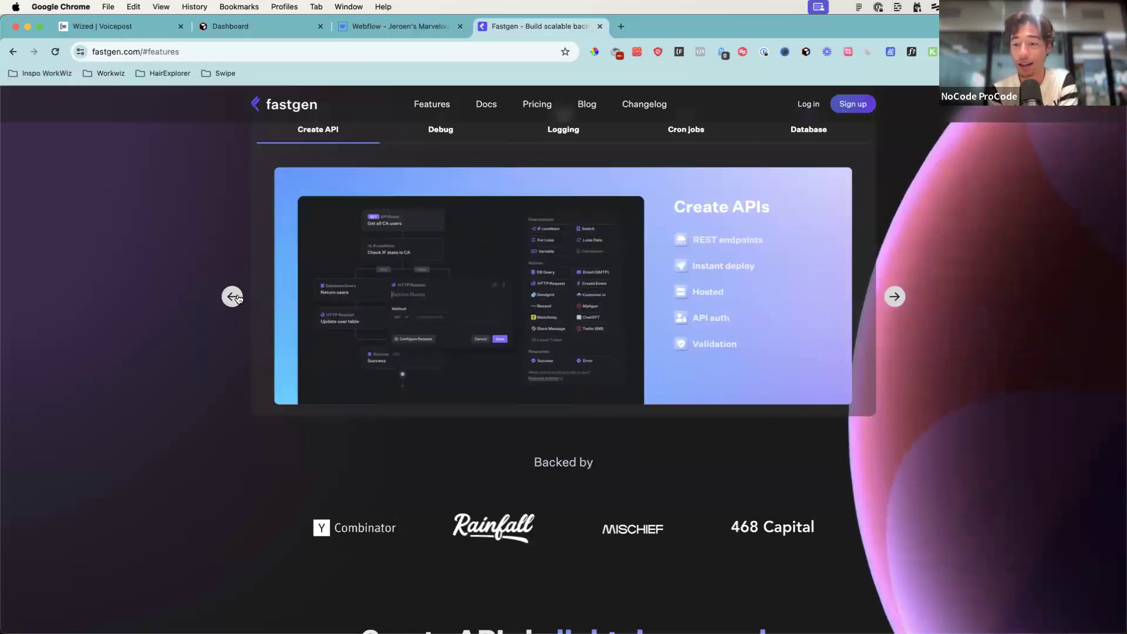
click(235, 297)
click(893, 301)
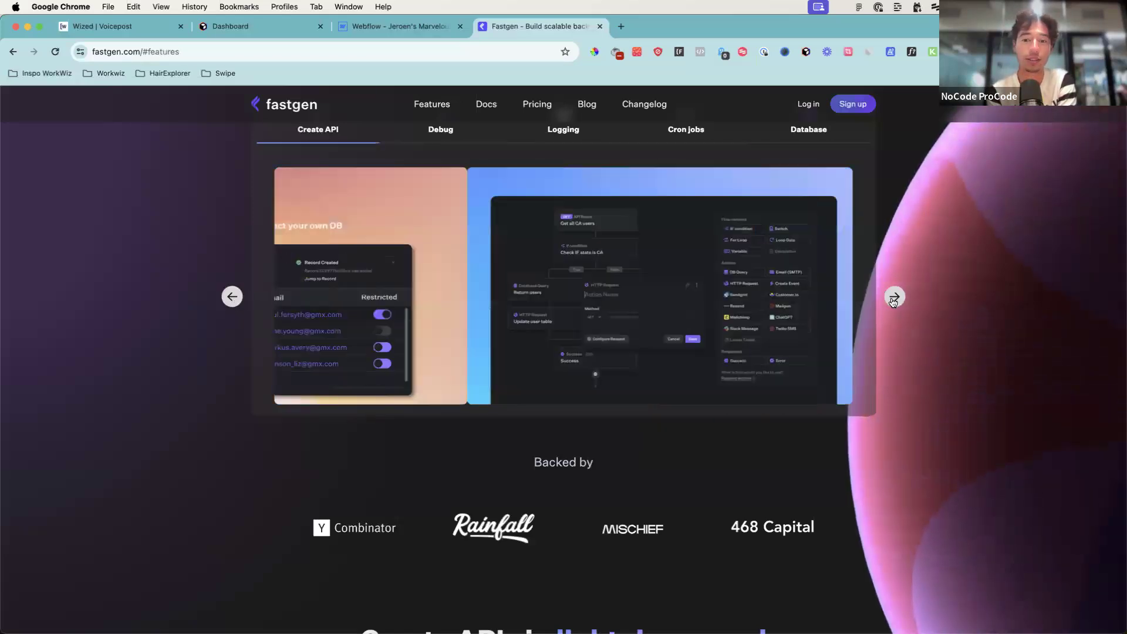
scroll(800, 307, up, 3)
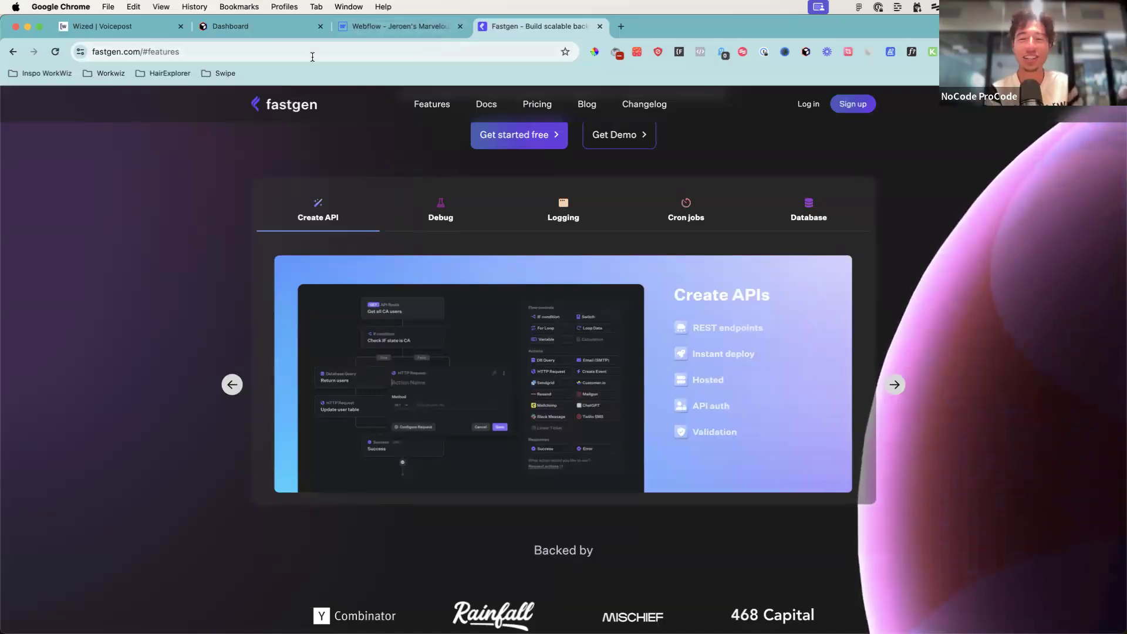
Step: Switch back to Wized, reload the dashboard canvas and turn off X-Ray mode
key(super+1)
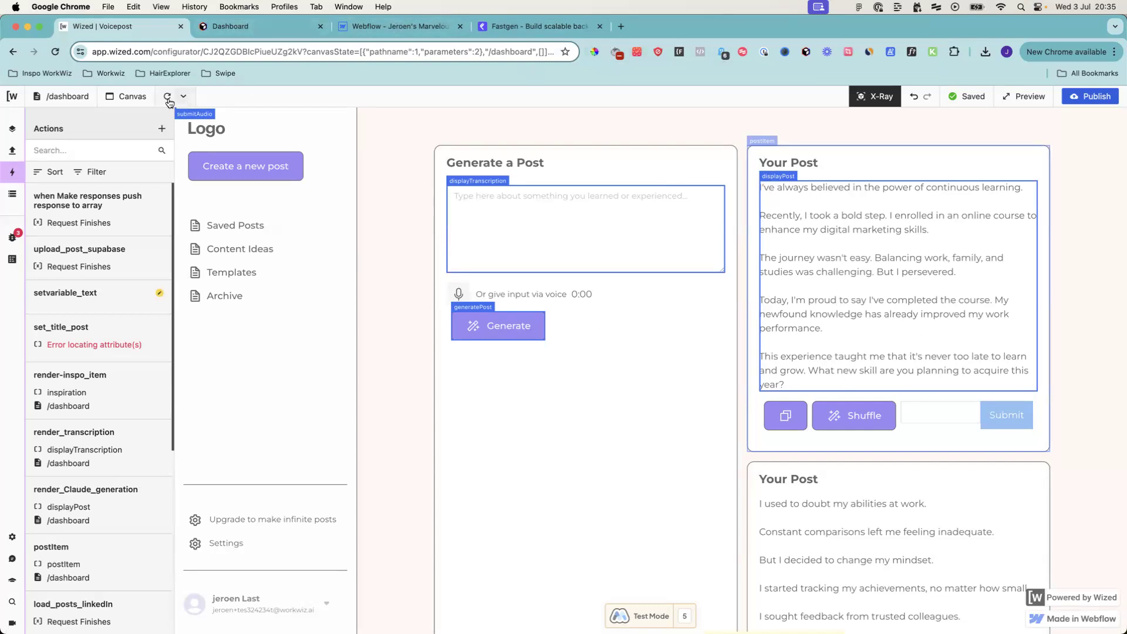
click(828, 419)
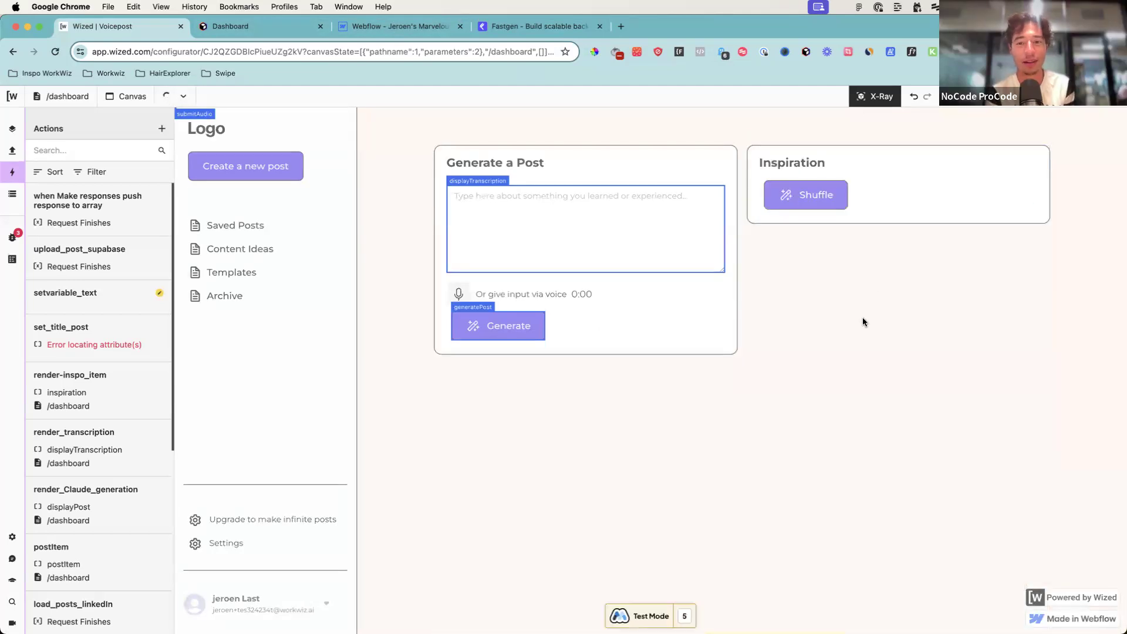
click(872, 97)
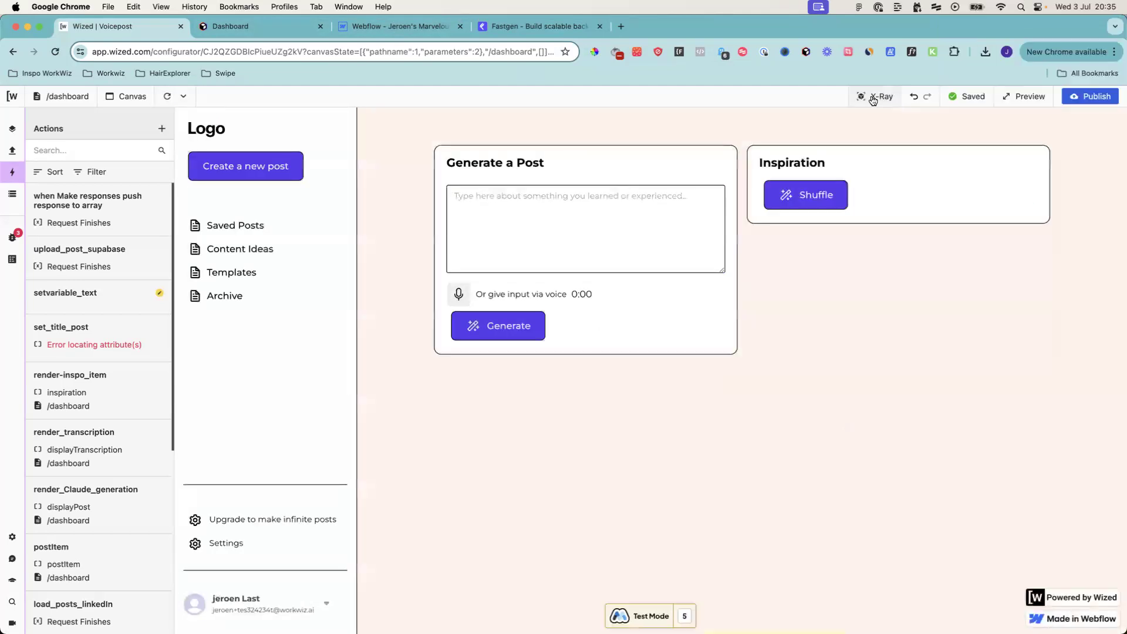
Step: Publish the Webflow site to the staging domain again and check the custom attribute of the Shuffle button under Your Post
click(374, 27)
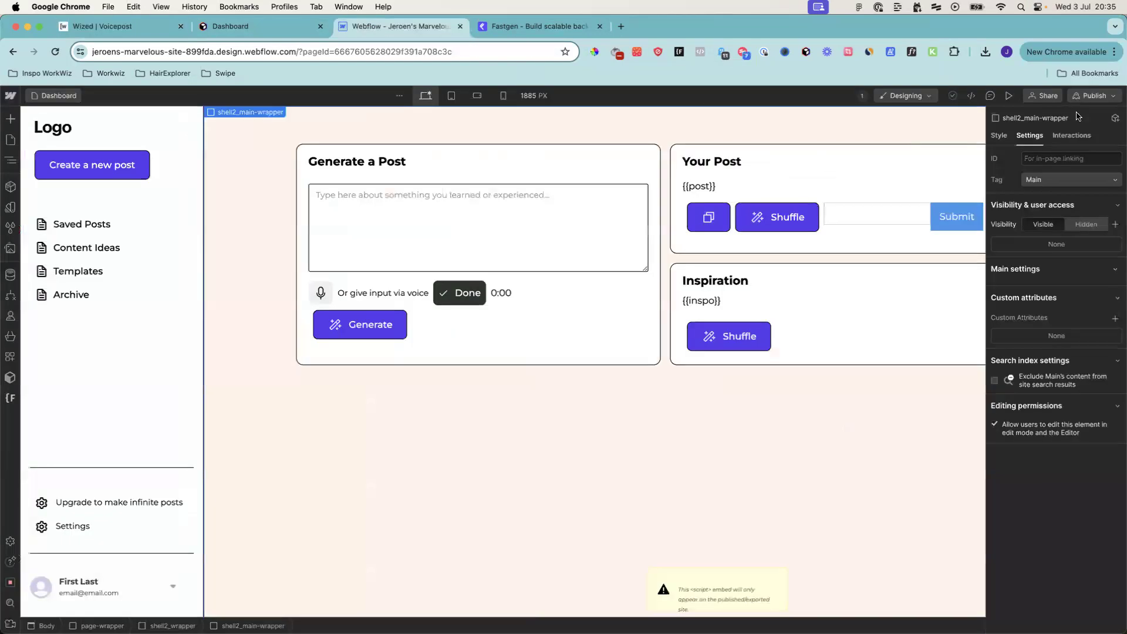
click(1096, 95)
click(1067, 283)
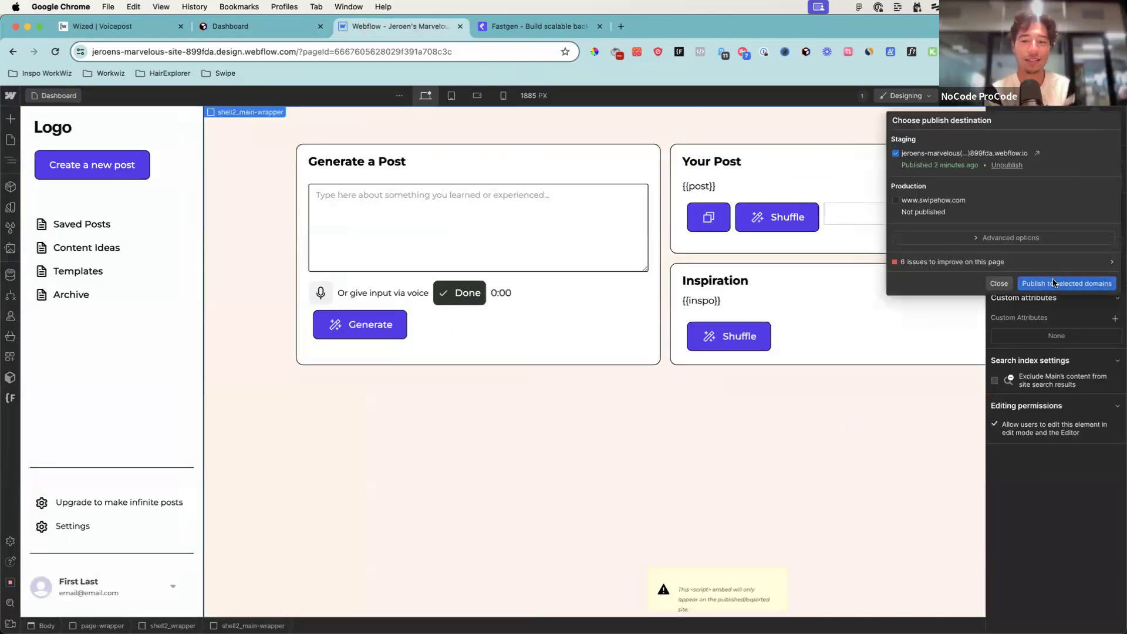
click(762, 210)
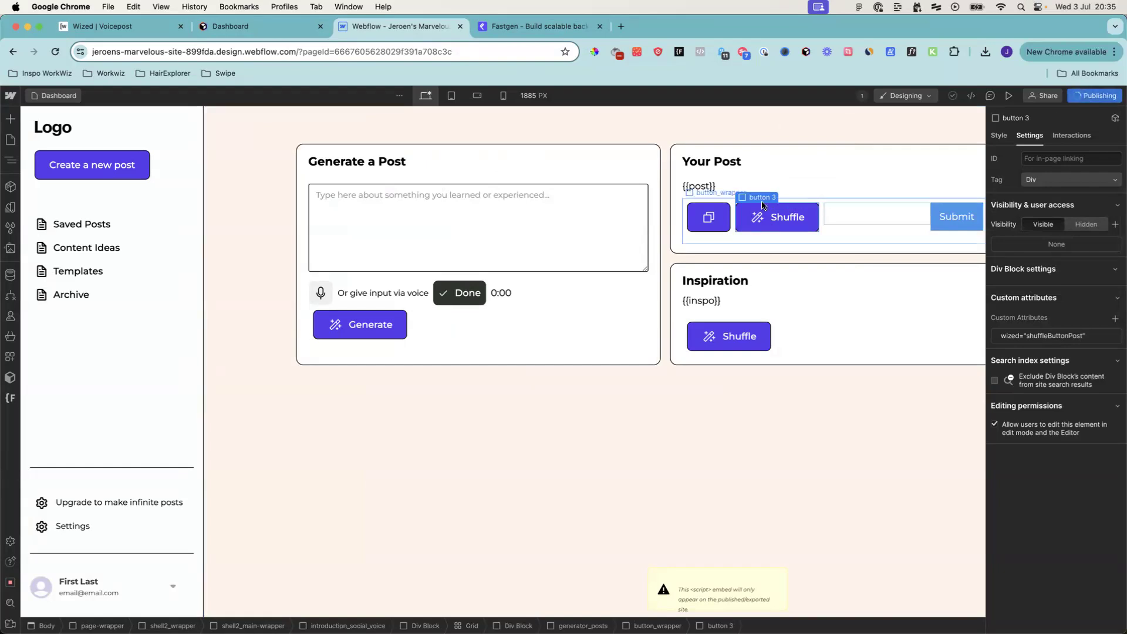
Step: Switch back to Wized, turn on X-Ray mode and perform the Make_claude request from the Data Store
key(super+1)
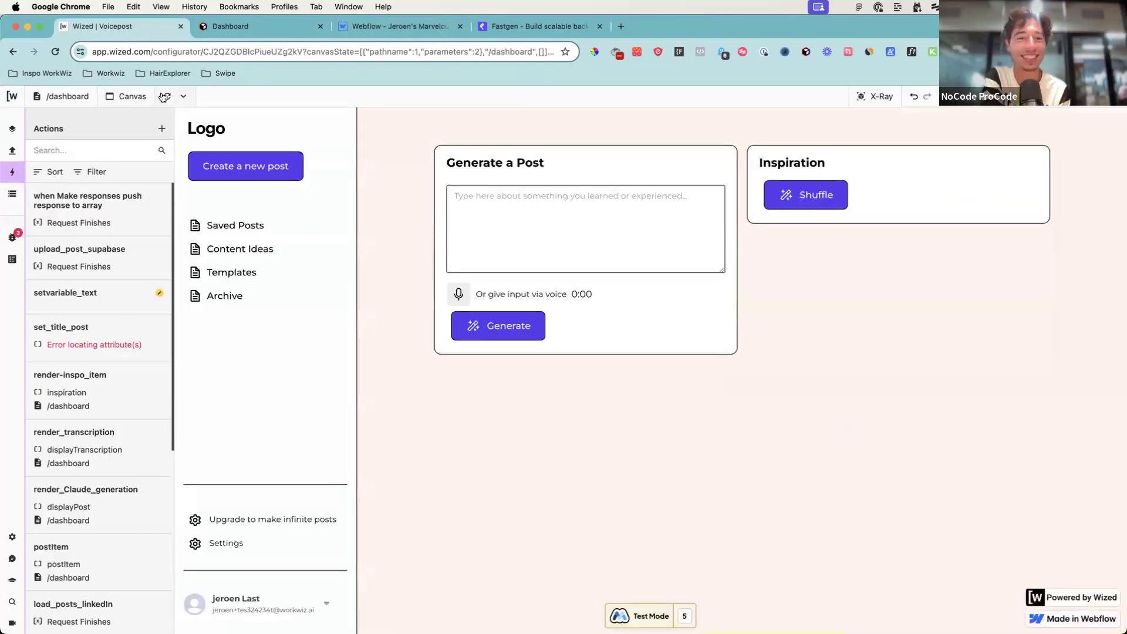
click(870, 97)
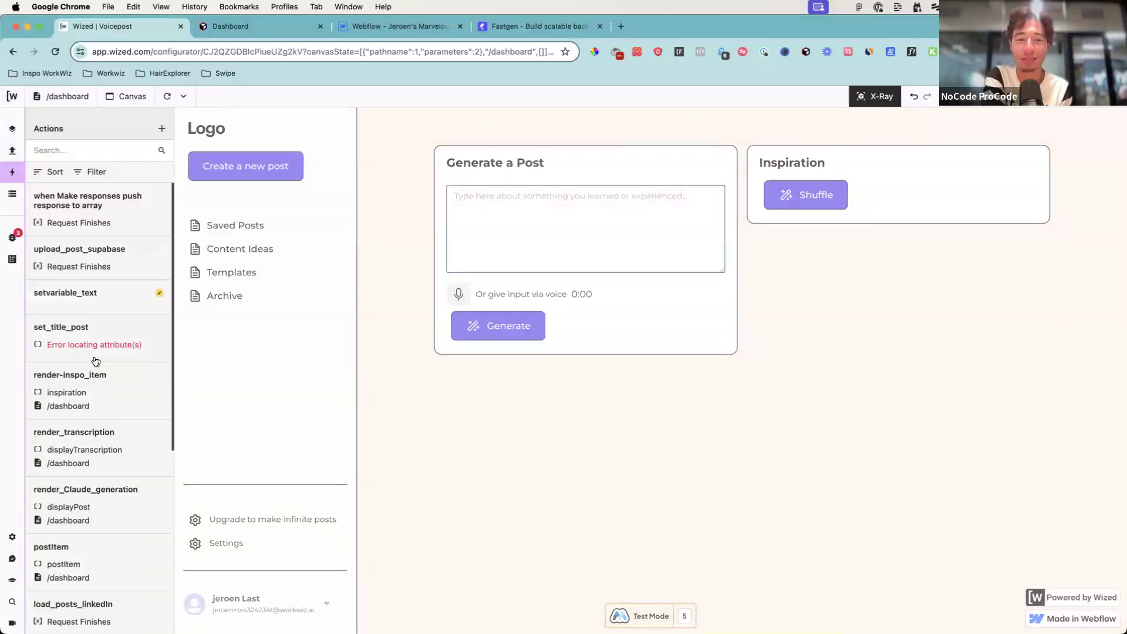
click(13, 150)
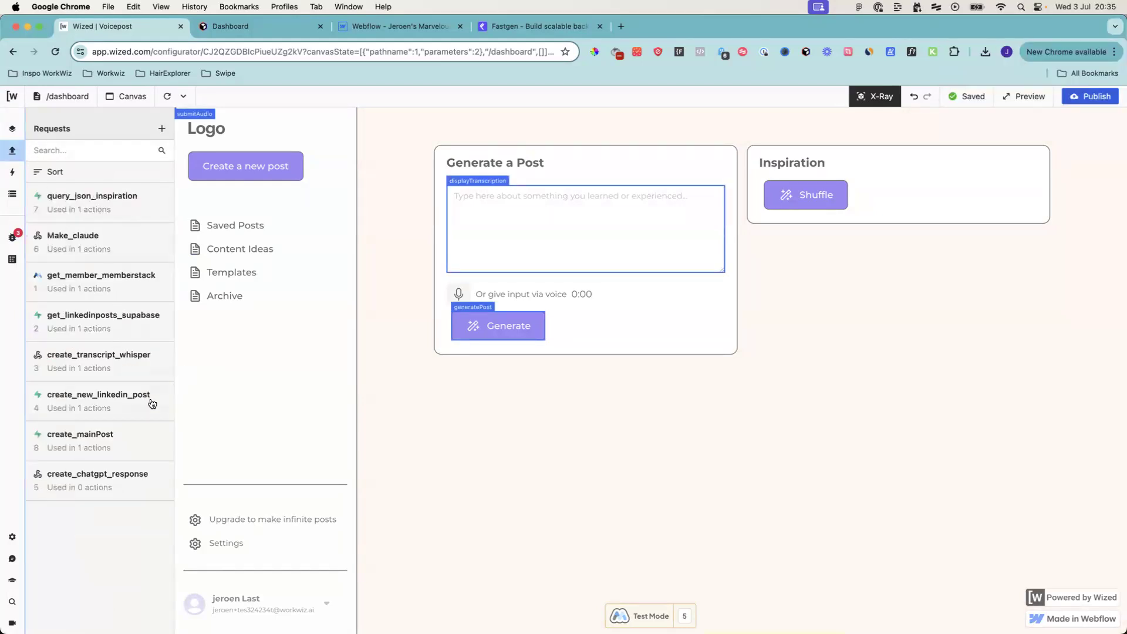
click(131, 239)
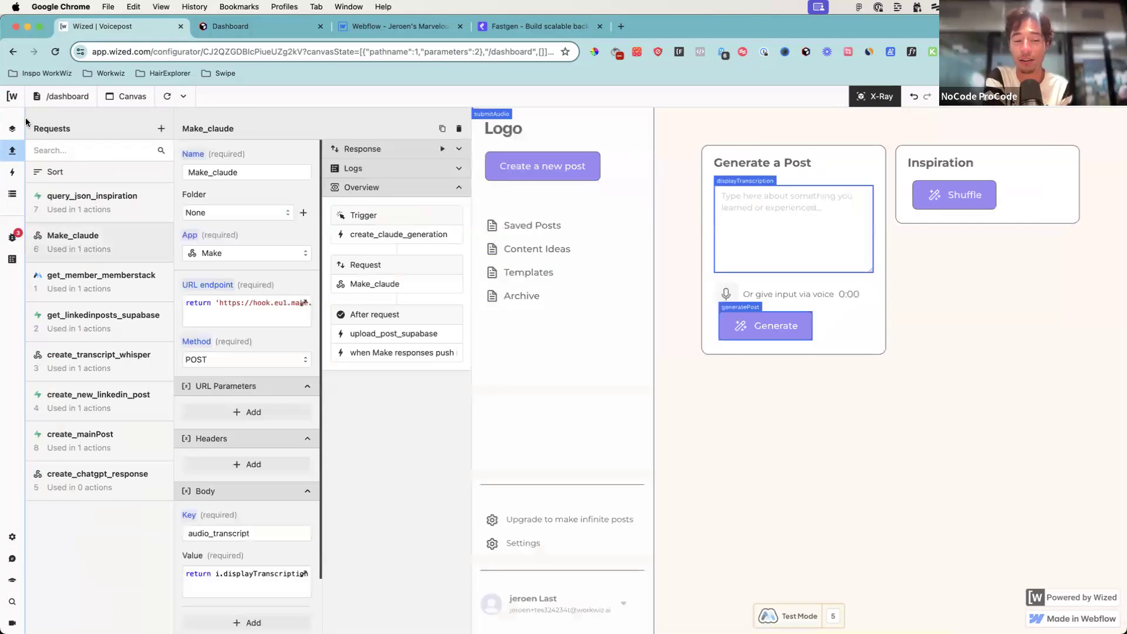
click(11, 193)
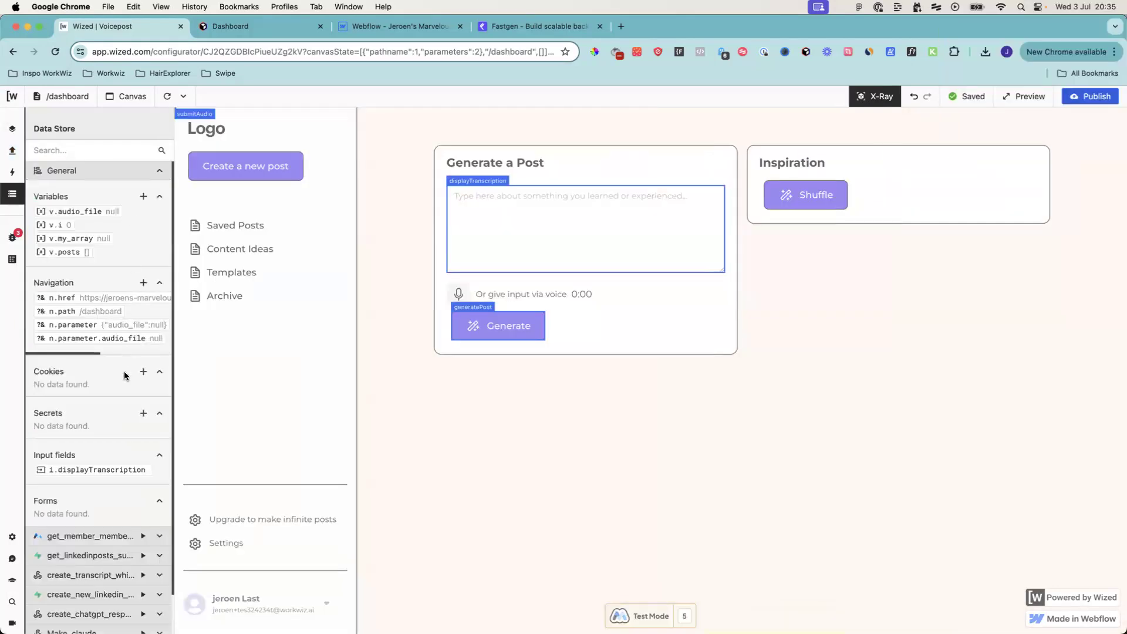
scroll(124, 361, down, 3)
scroll(123, 361, up, 3)
scroll(122, 359, down, 1)
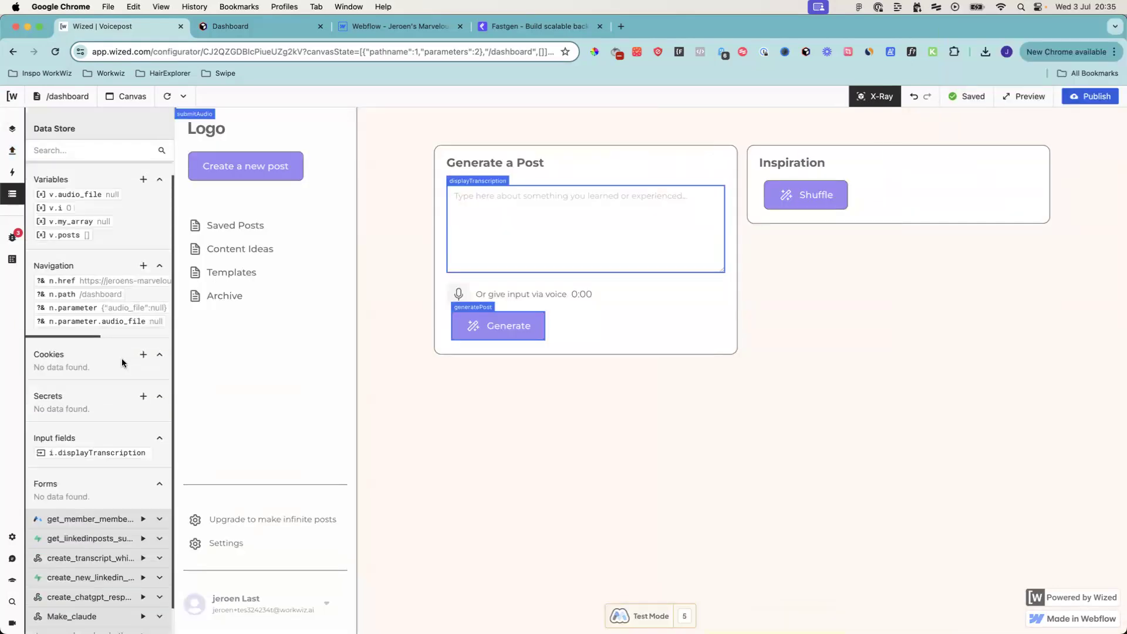
scroll(122, 358, down, 4)
click(142, 520)
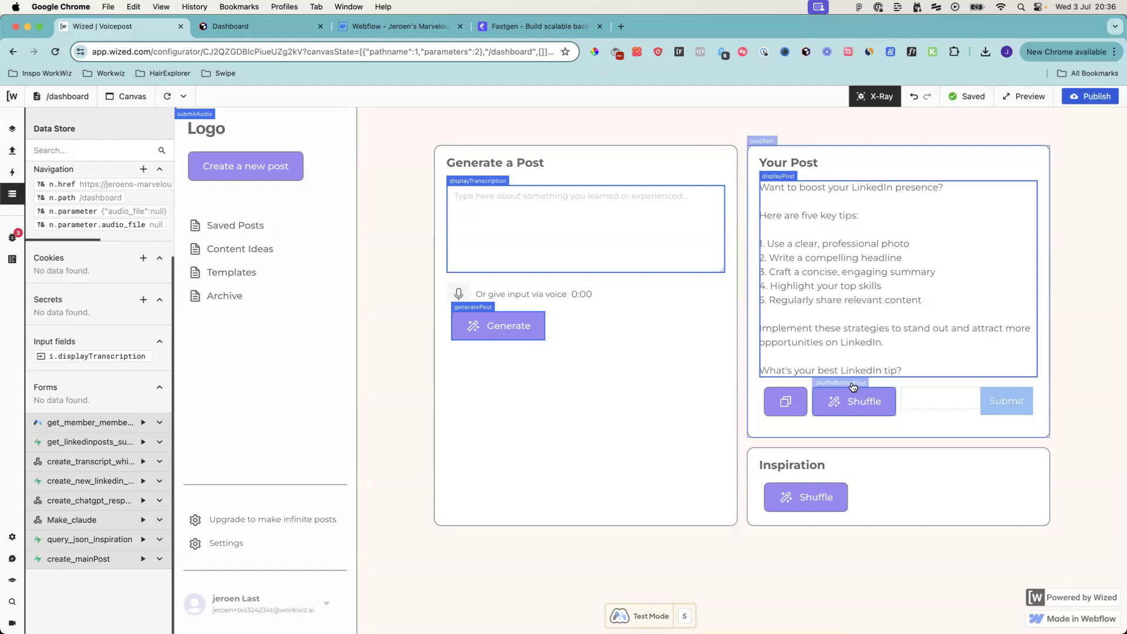
Step: Create an action for the shuffleButtonPost element that reacts to the click event with Prevent default enabled
click(853, 387)
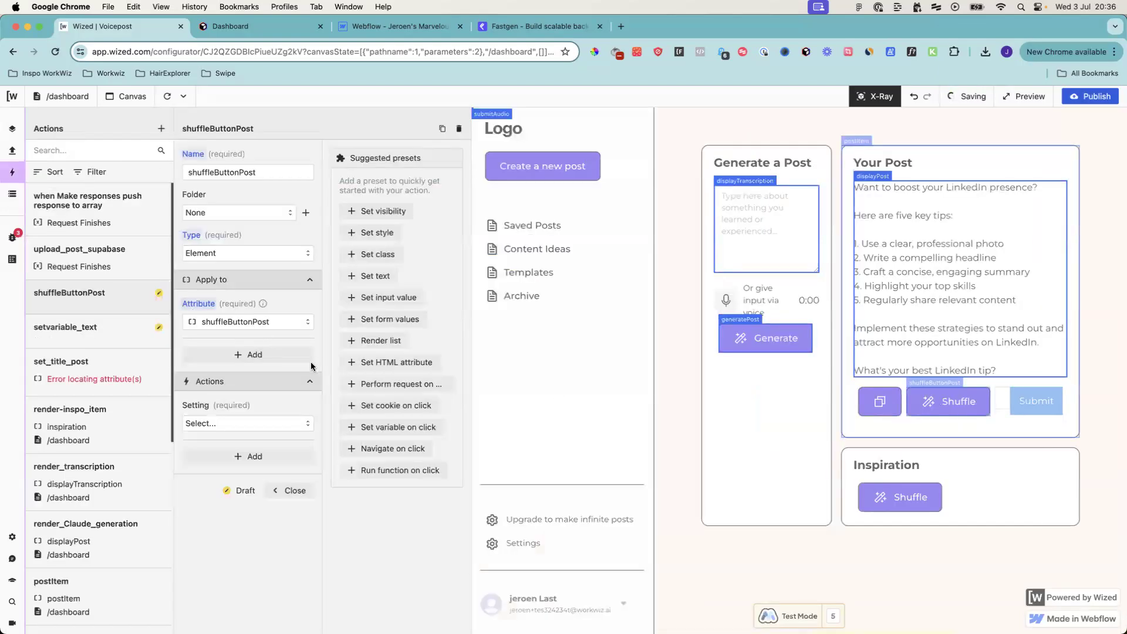
click(244, 428)
scroll(248, 489, down, 2)
scroll(247, 489, up, 2)
scroll(248, 487, down, 2)
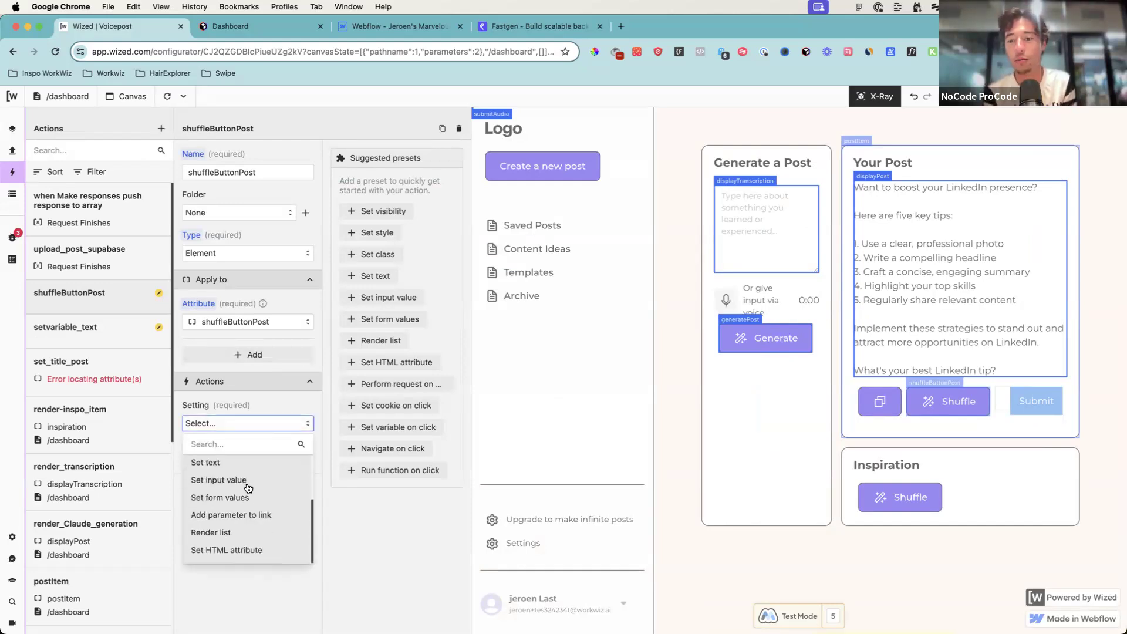
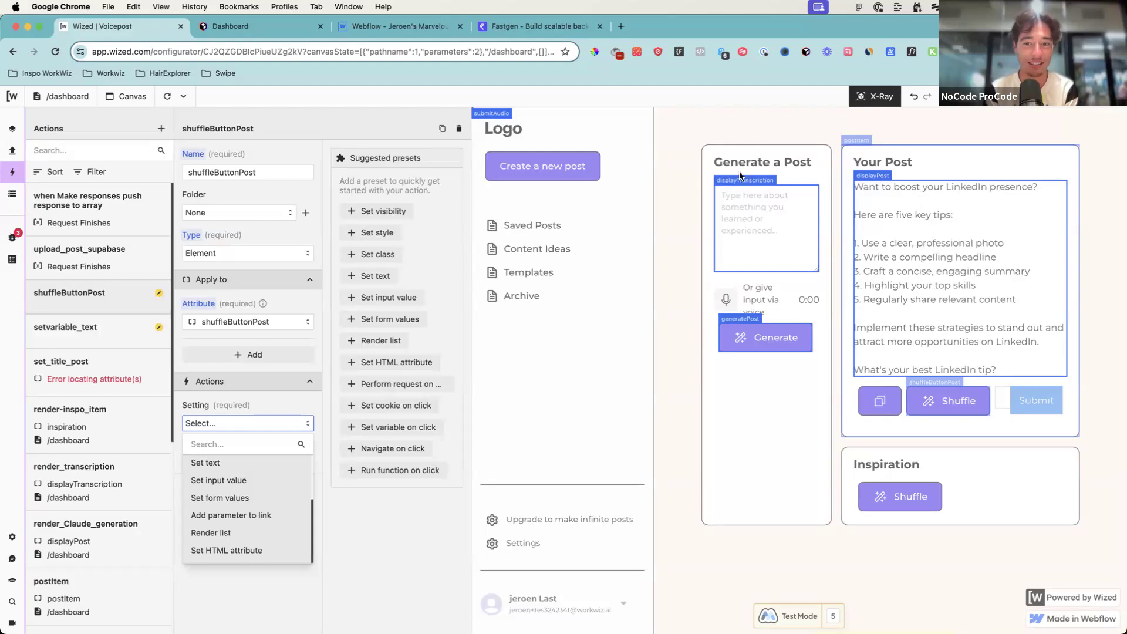
scroll(241, 490, up, 3)
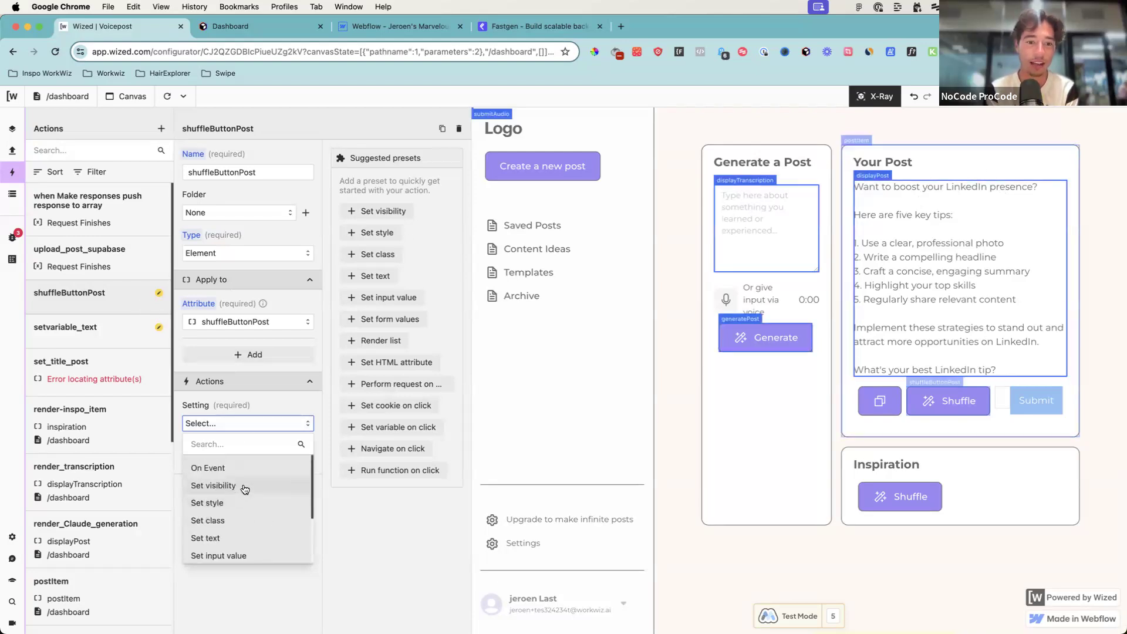
click(232, 470)
click(229, 465)
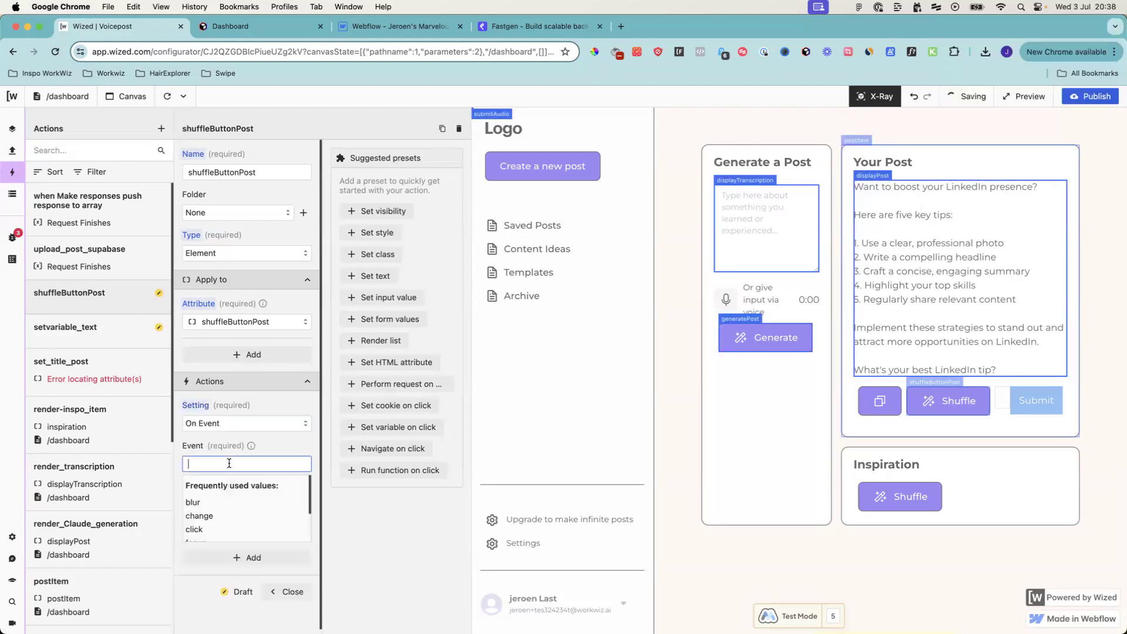
click(203, 530)
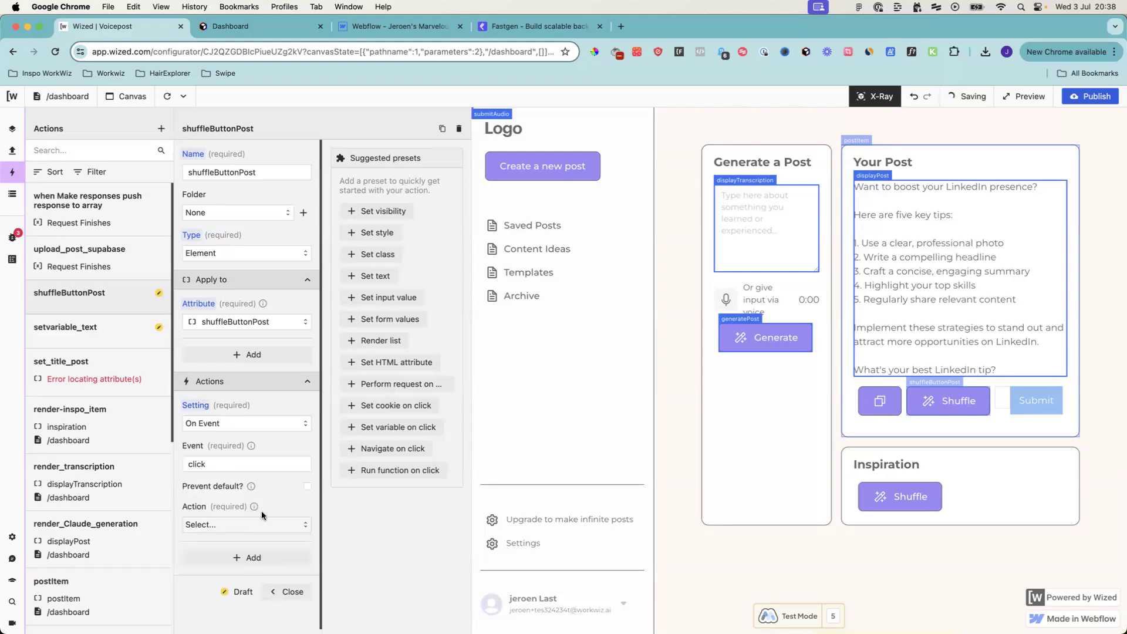
click(307, 487)
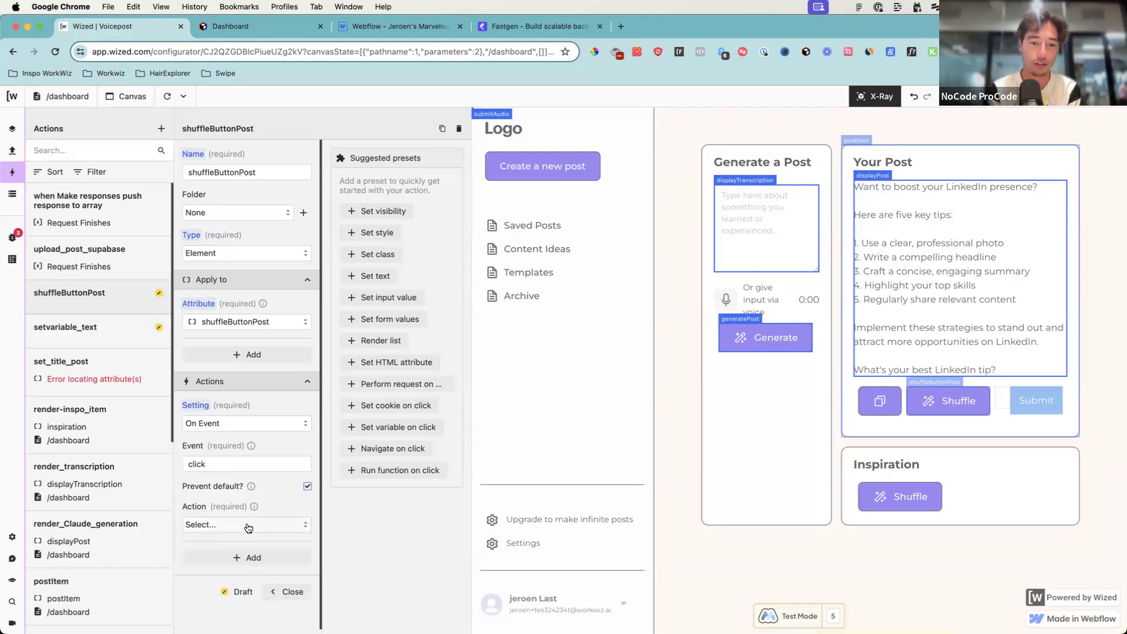
Step: Make the click event run a function and begin its code with an empty alert() call
click(254, 525)
scroll(246, 581, down, 1)
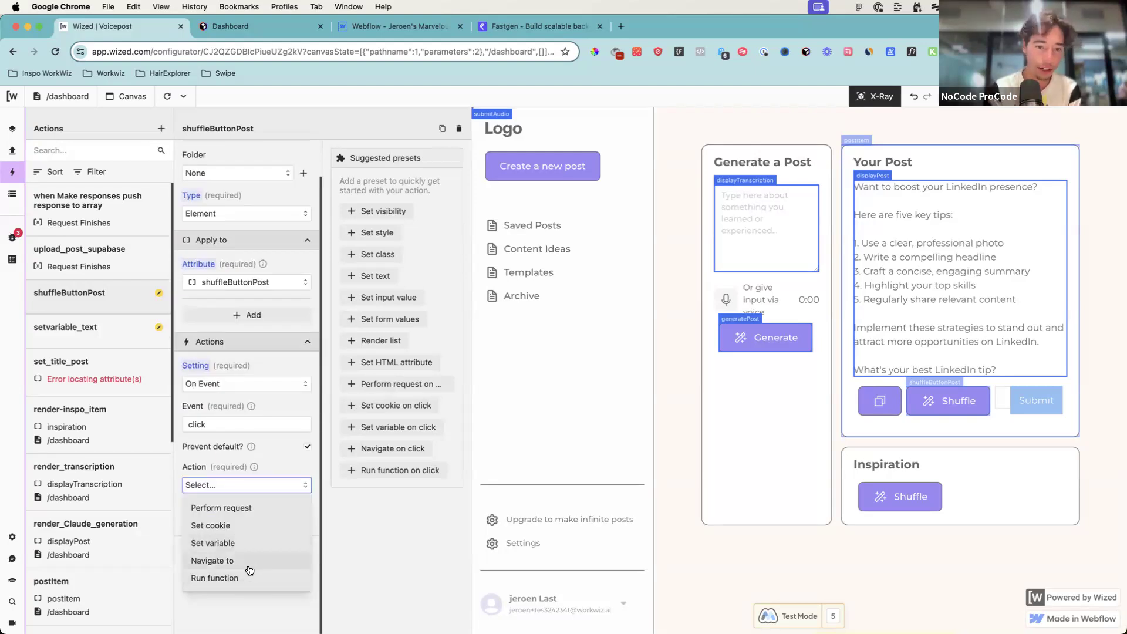
click(231, 580)
click(246, 536)
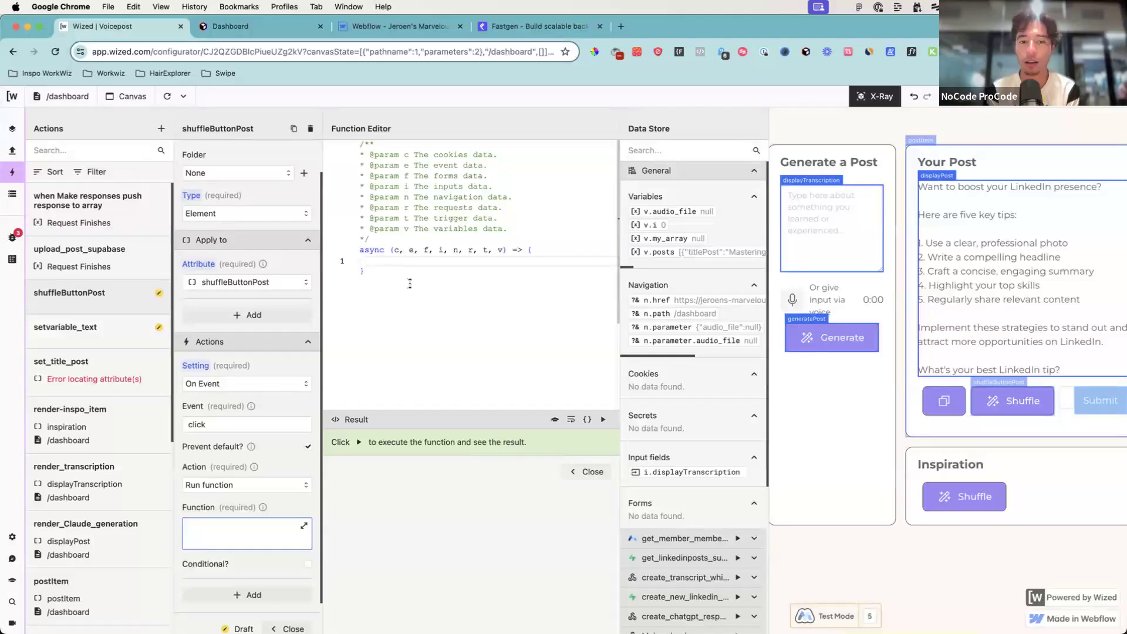
text(alert)
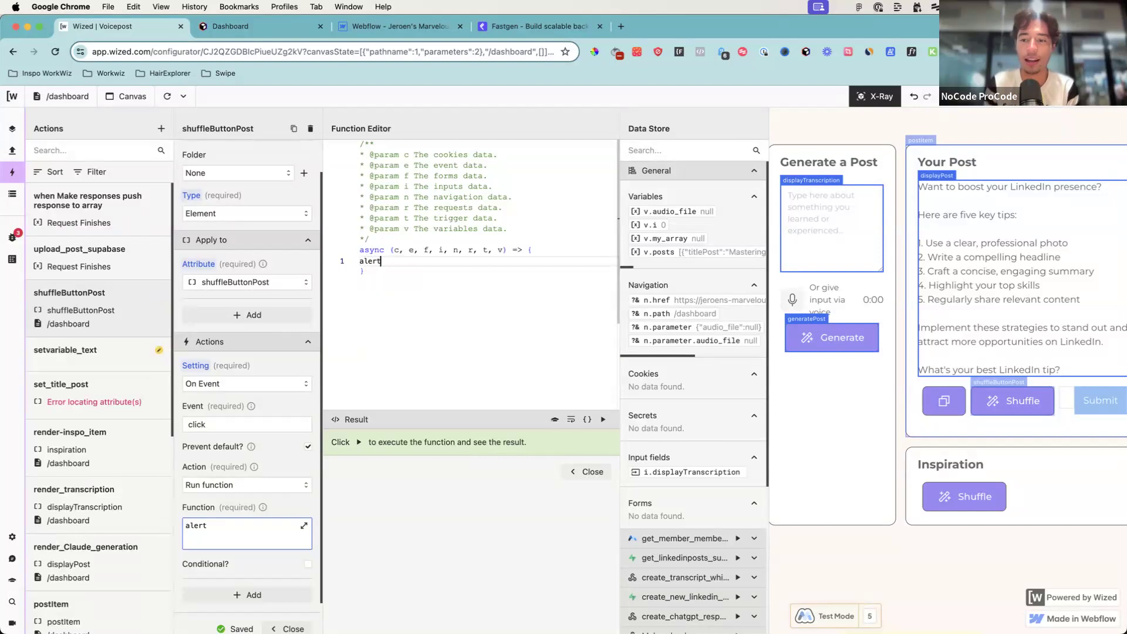
text( ()
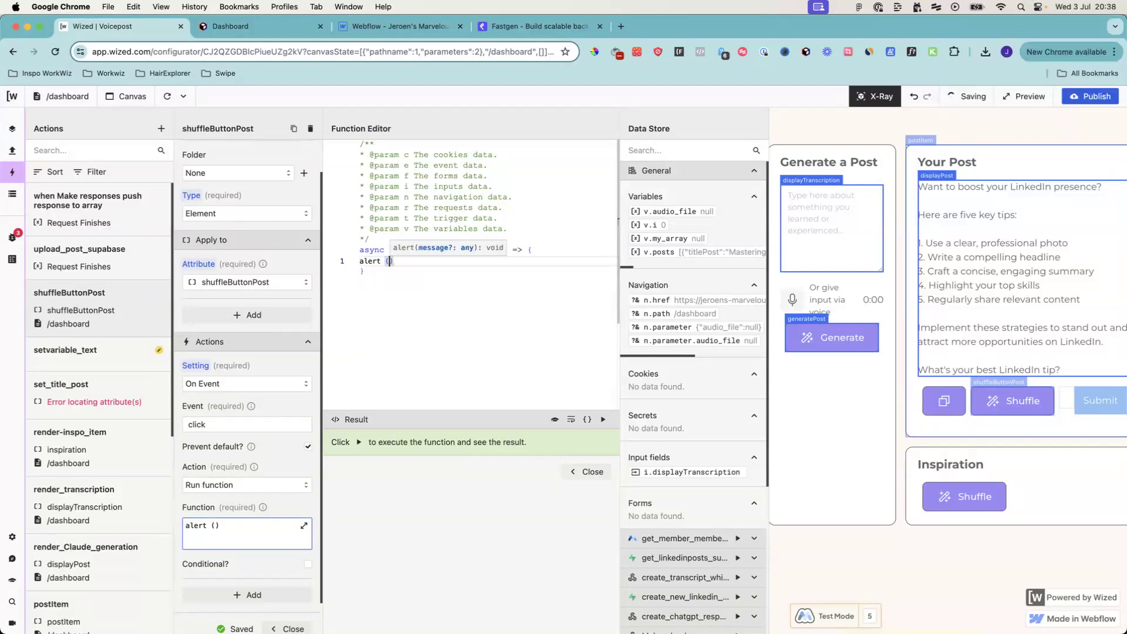
key(Left)
key(BackSpace)
key(Right)
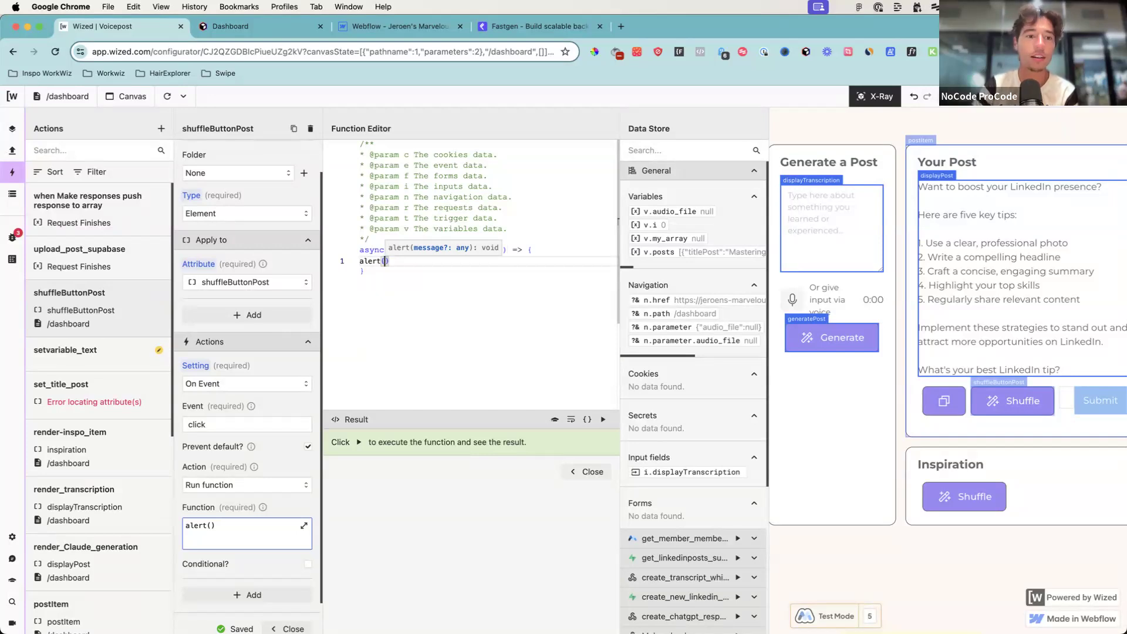
Step: Pass v.posts[v.i].linkedinPost to the alert call in the function
text(v.posts)
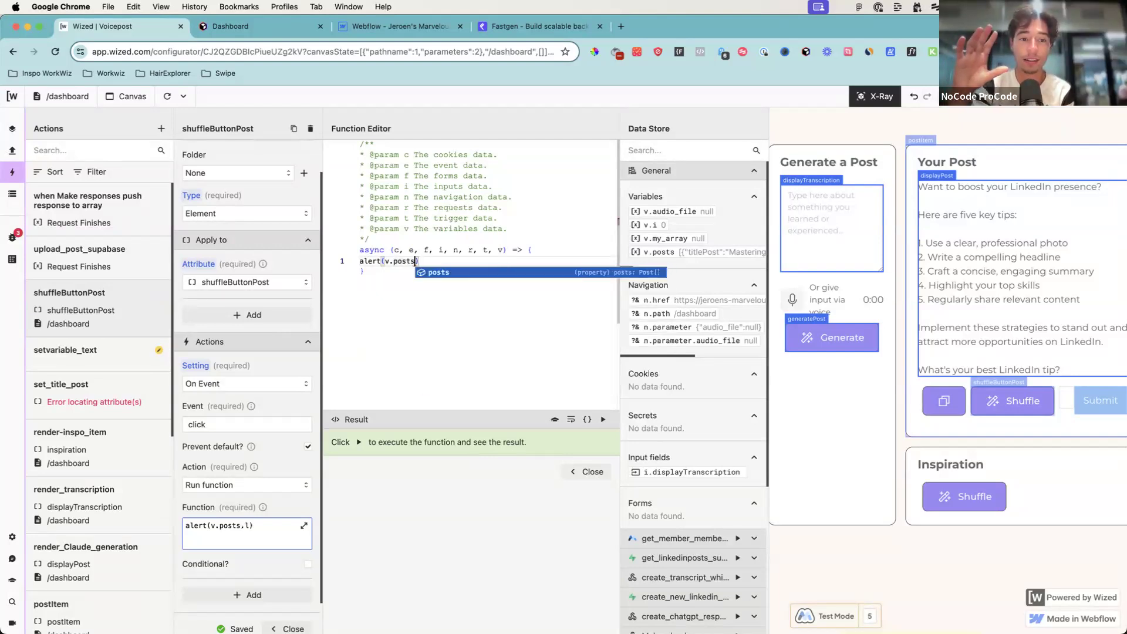
text([)
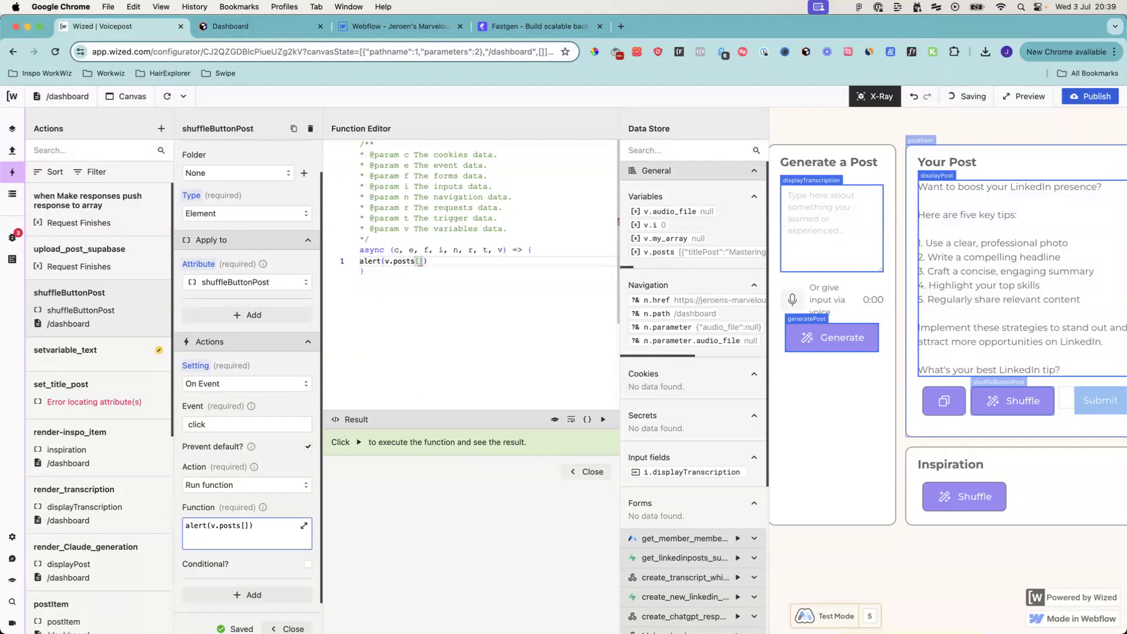
text(v.i)
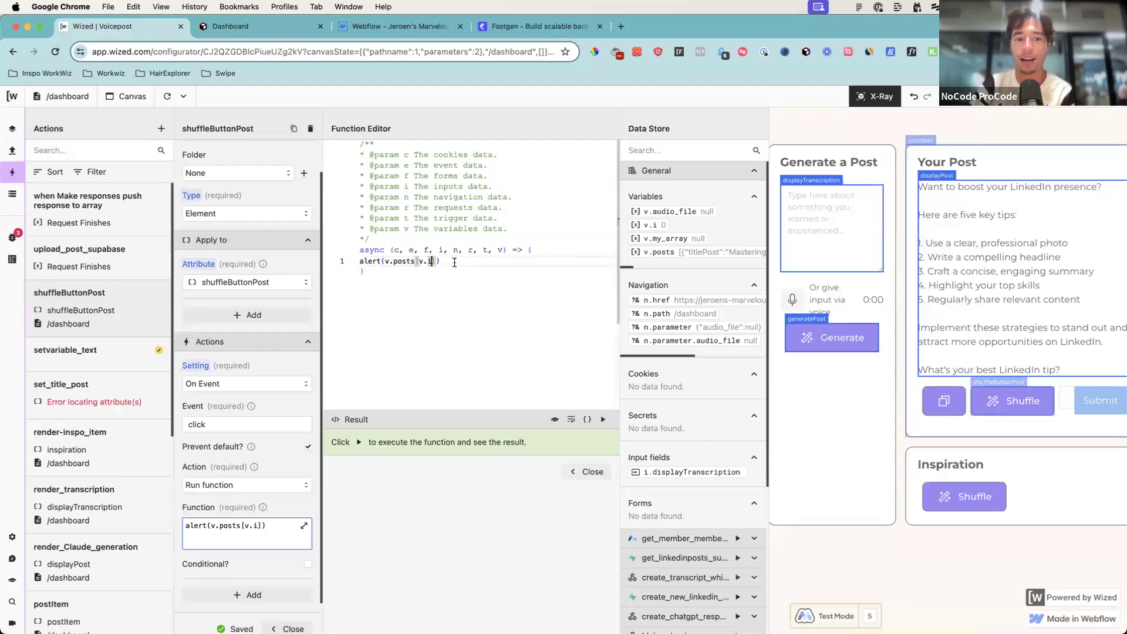
key(Right)
key(Right)
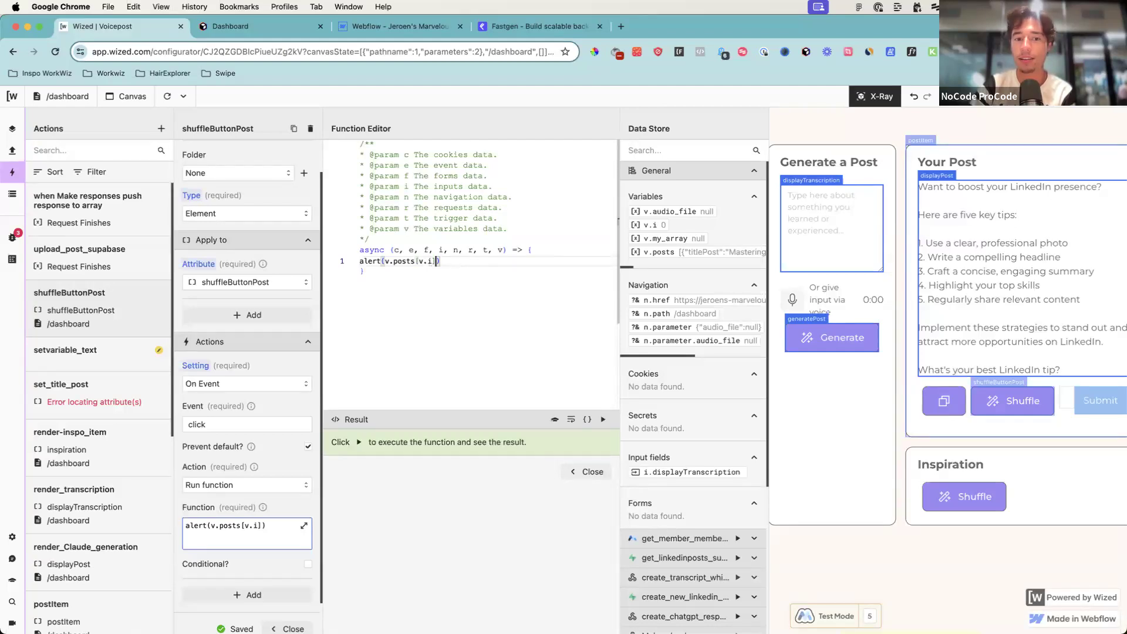
text(.)
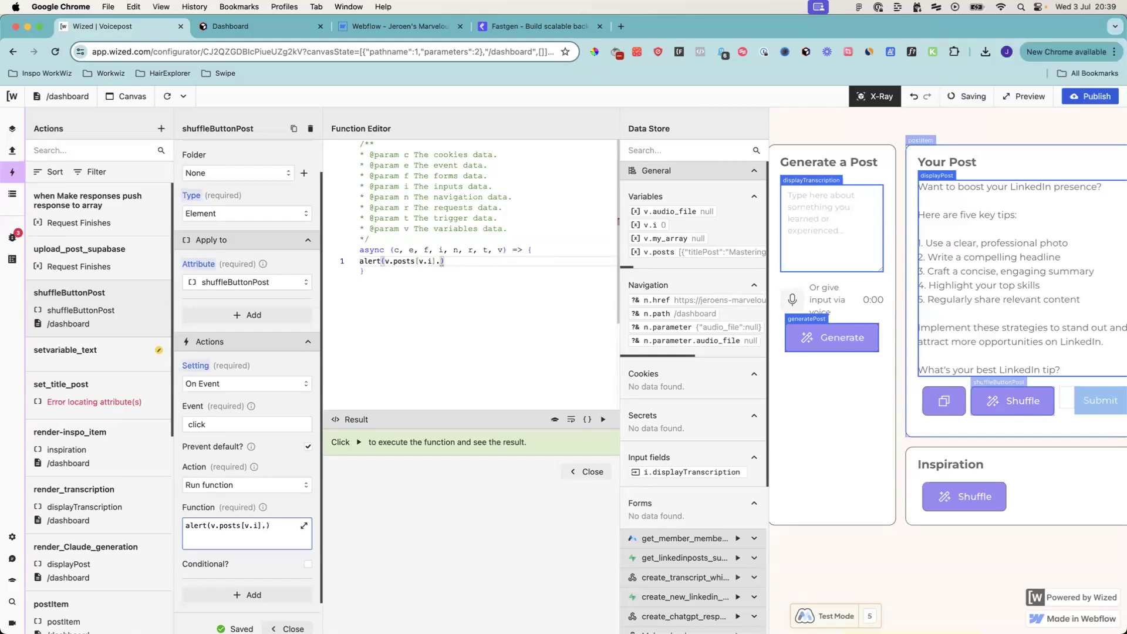
text(linkedi)
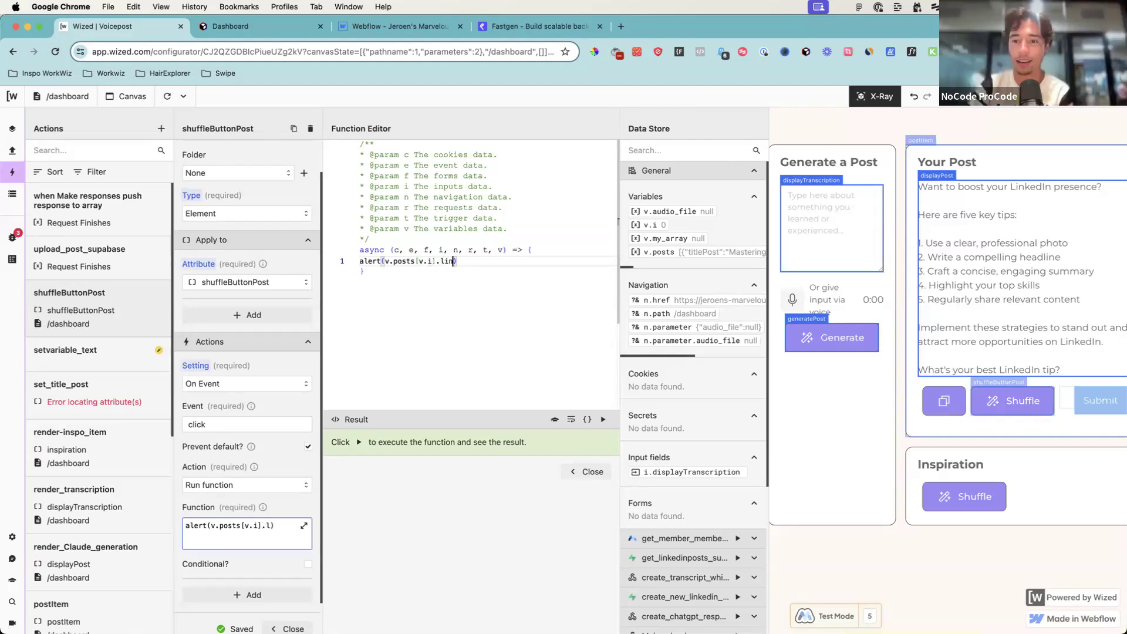
text(nPost)
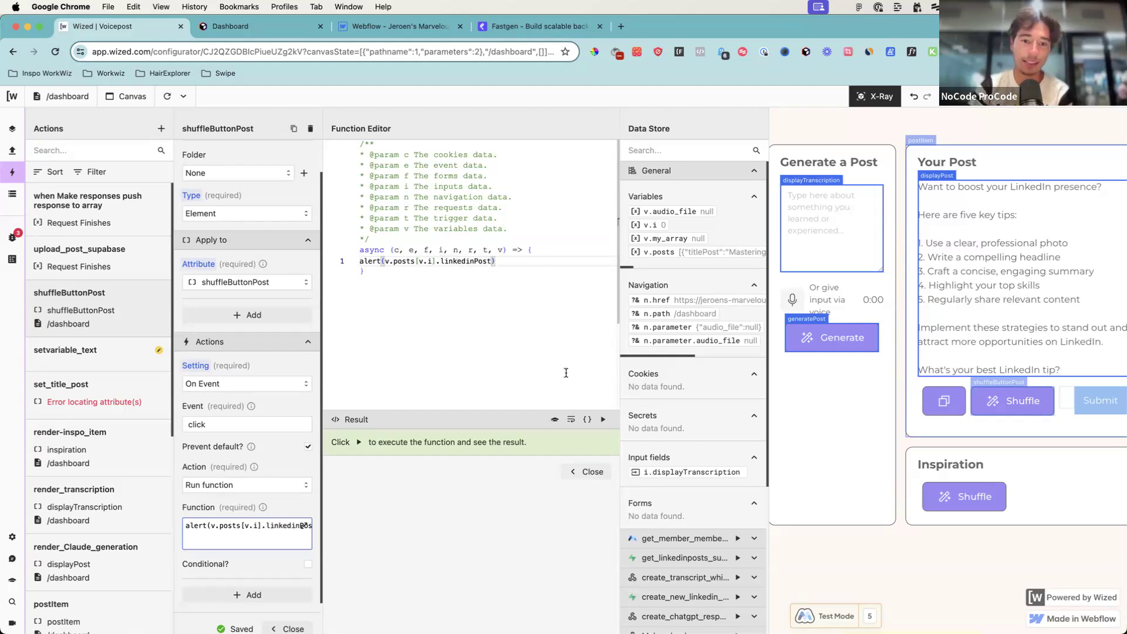
Step: Execute the function in the editor, read through the full alert message and dismiss it
click(603, 419)
scroll(517, 159, down, 2)
scroll(518, 159, down, 1)
scroll(518, 160, up, 3)
scroll(516, 159, down, 3)
scroll(517, 160, up, 3)
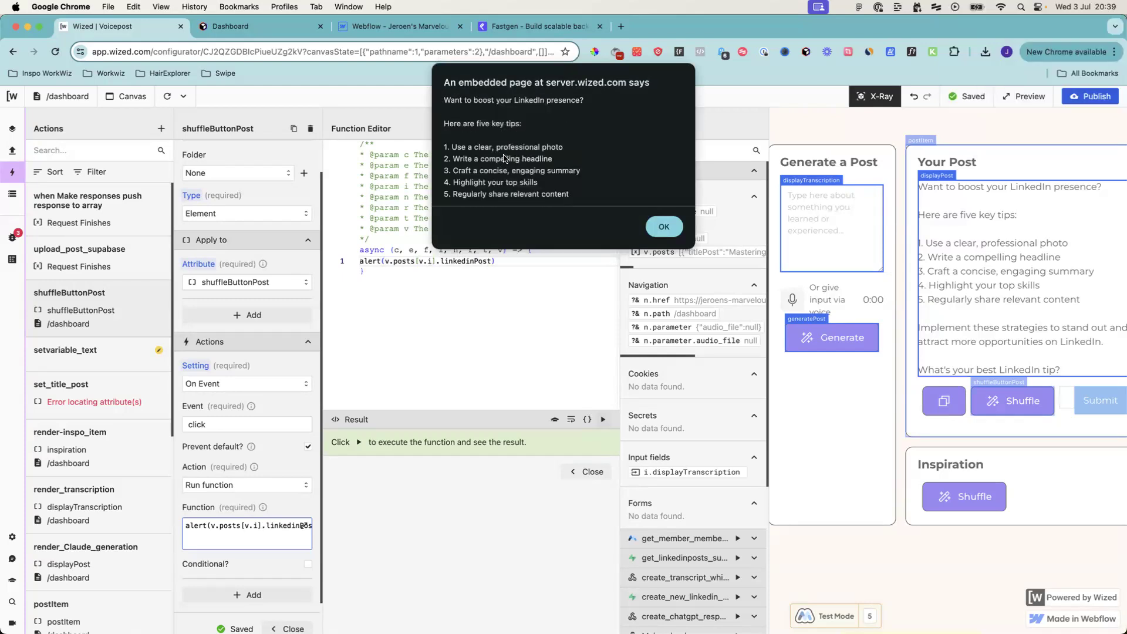
scroll(504, 158, down, 3)
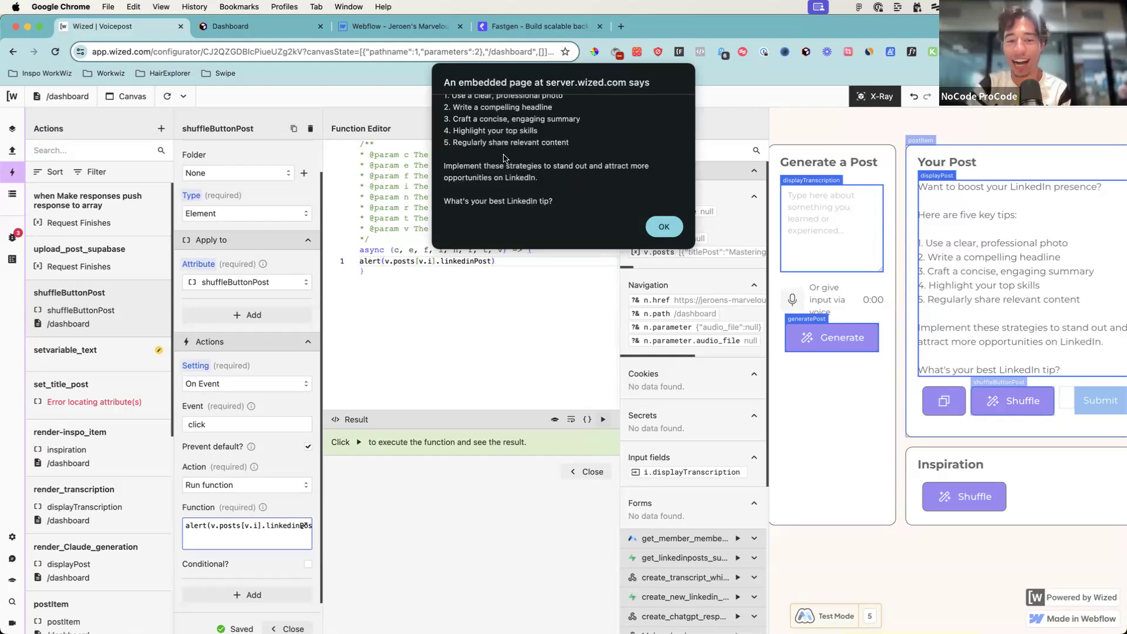
scroll(504, 157, up, 3)
scroll(507, 162, down, 3)
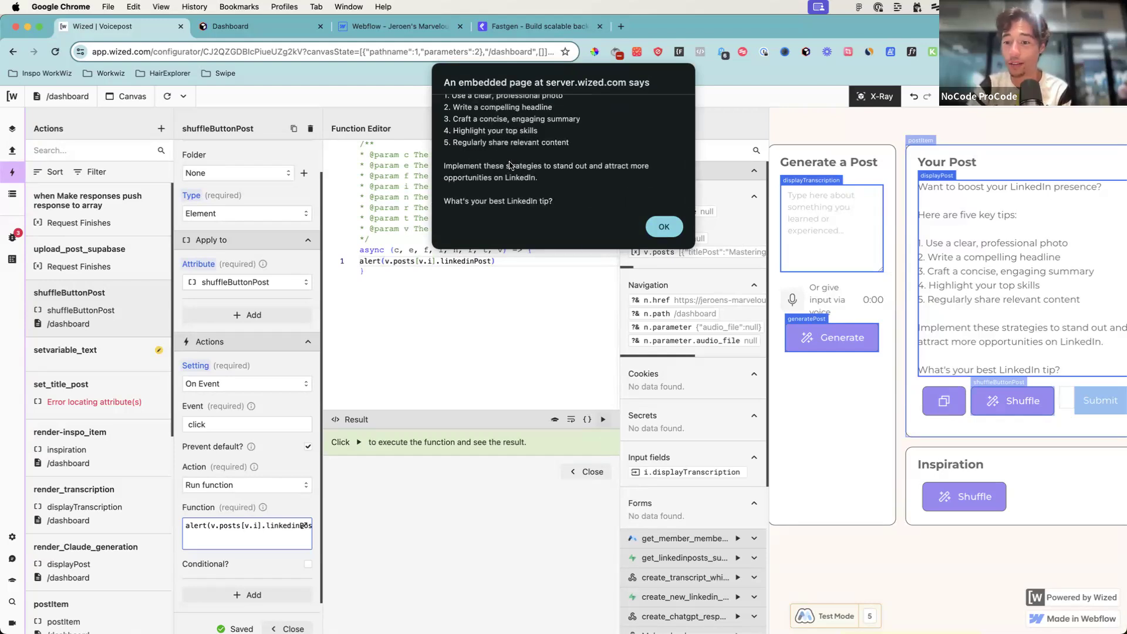
scroll(509, 165, up, 3)
scroll(510, 166, down, 3)
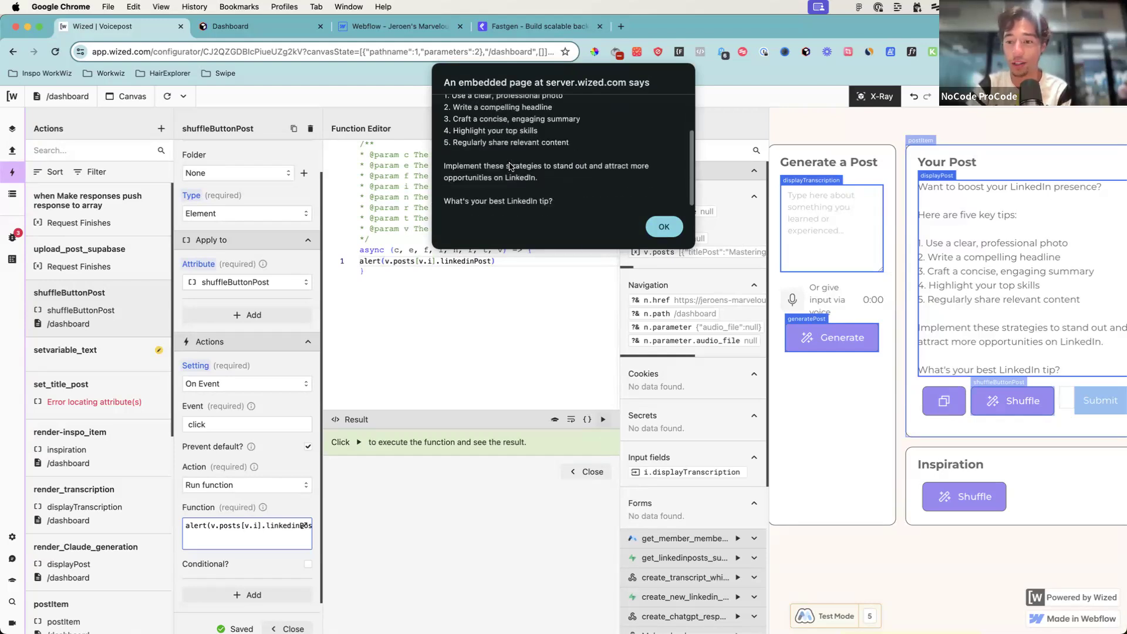
scroll(510, 166, up, 3)
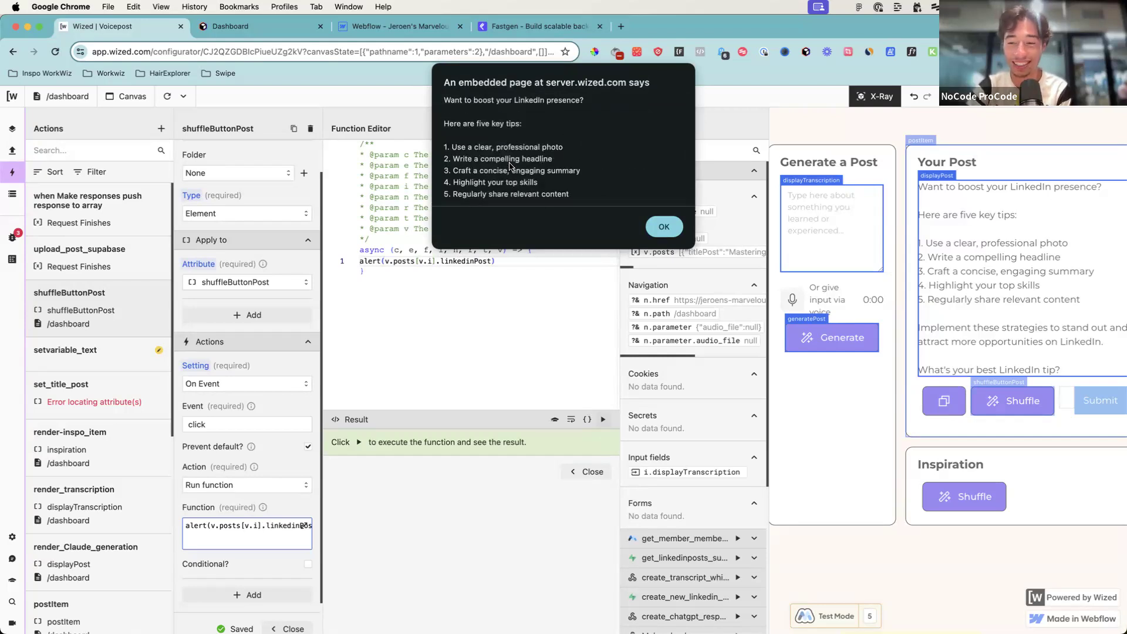
scroll(509, 166, down, 3)
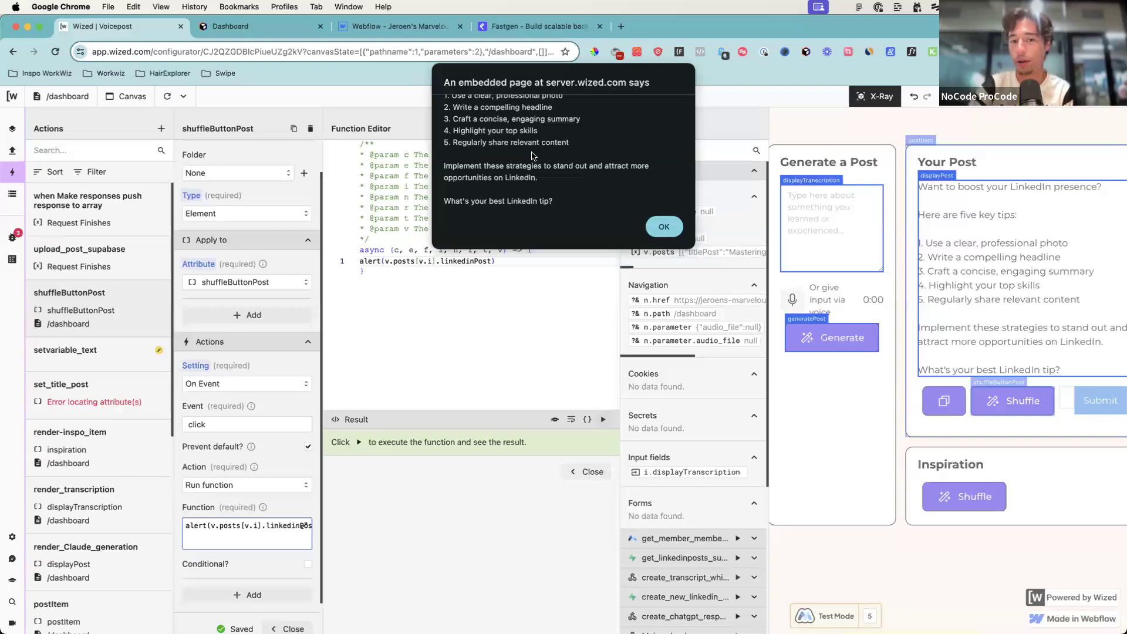
click(664, 226)
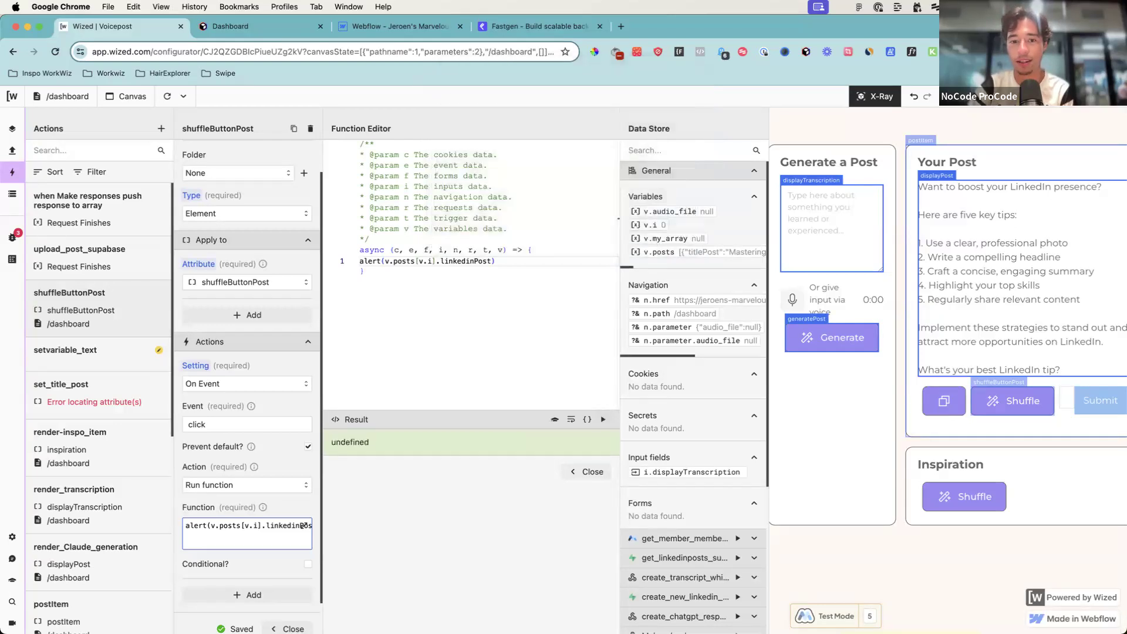
Step: Perform the Make_claude request again from the Data Store and close the function editor
scroll(687, 503, down, 5)
click(740, 310)
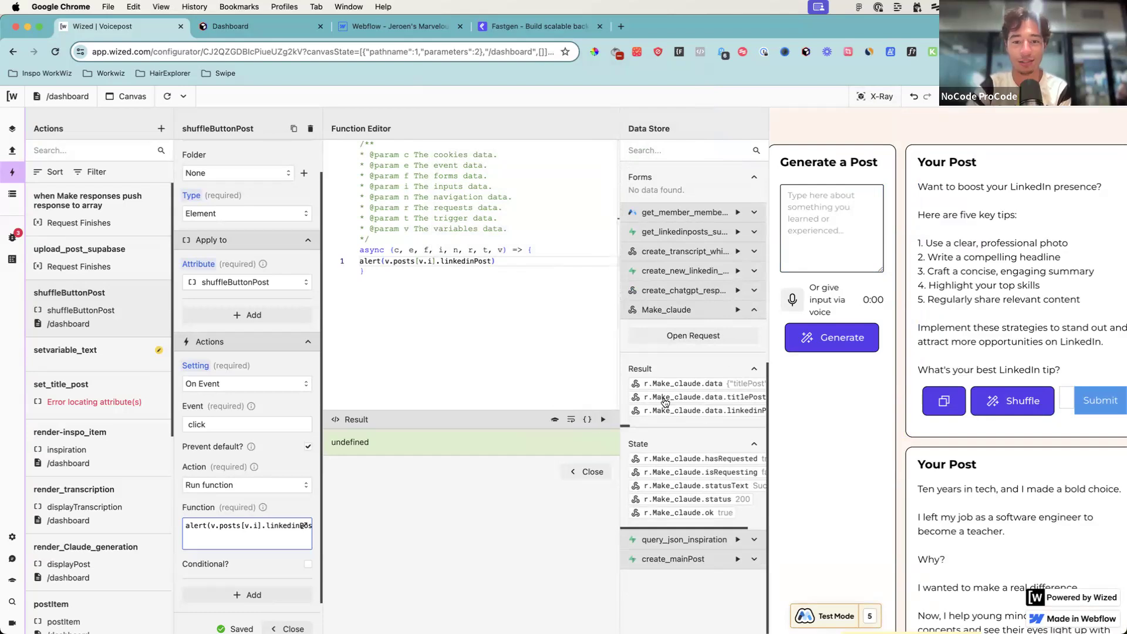
click(591, 474)
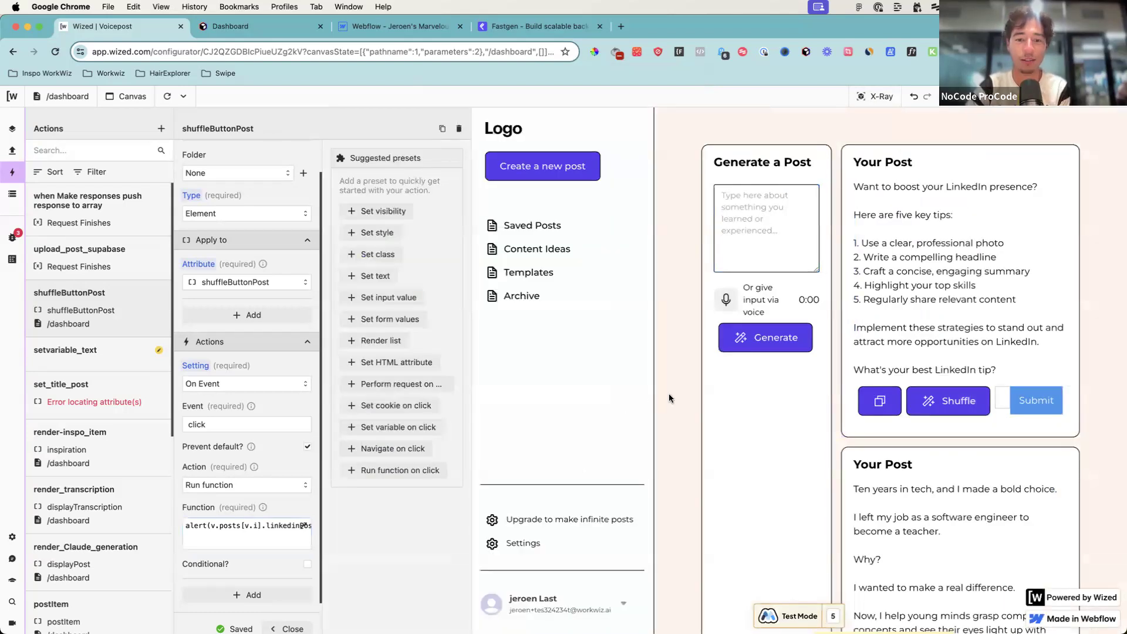
Step: Close the shuffleButtonPost action, reload the dashboard canvas and perform the Make_claude request from the Data Store
click(287, 629)
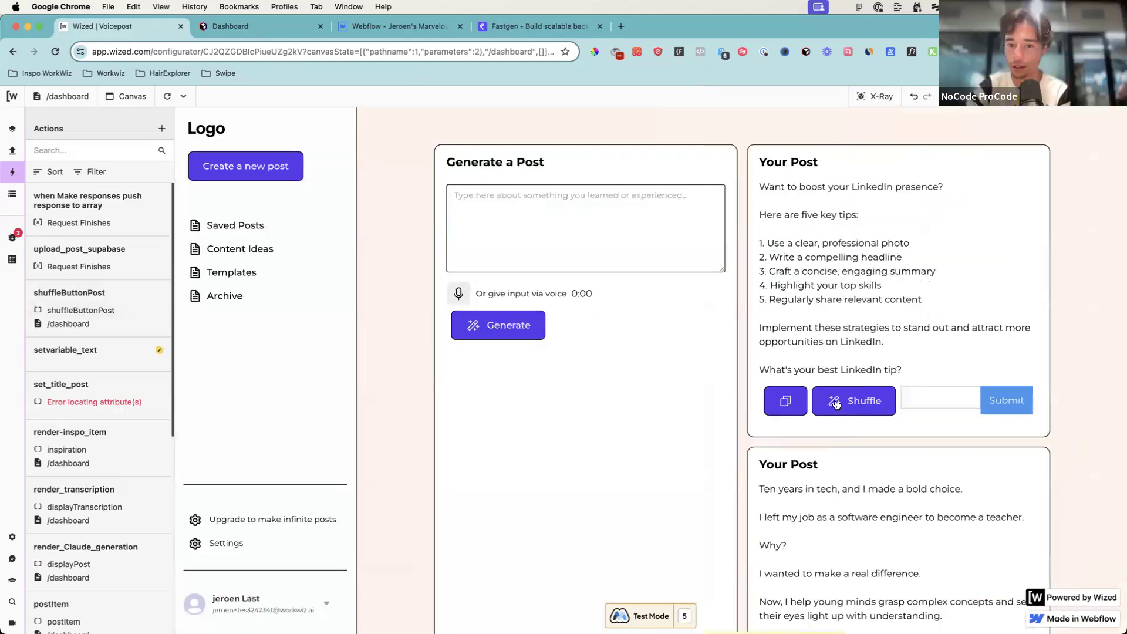
scroll(841, 409, down, 5)
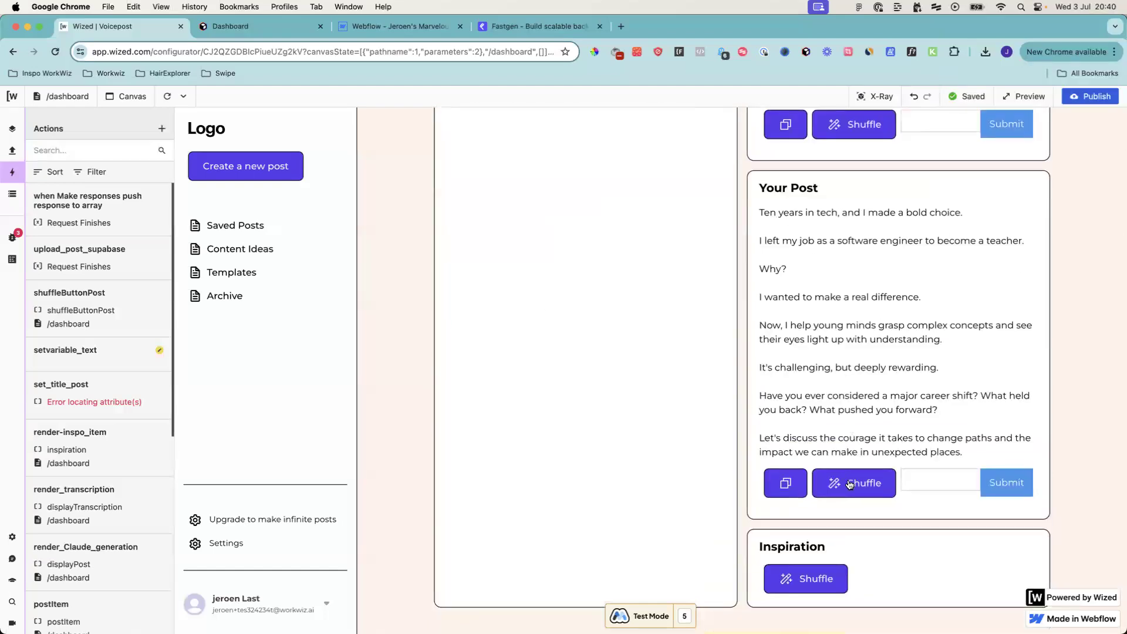
scroll(850, 485, up, 5)
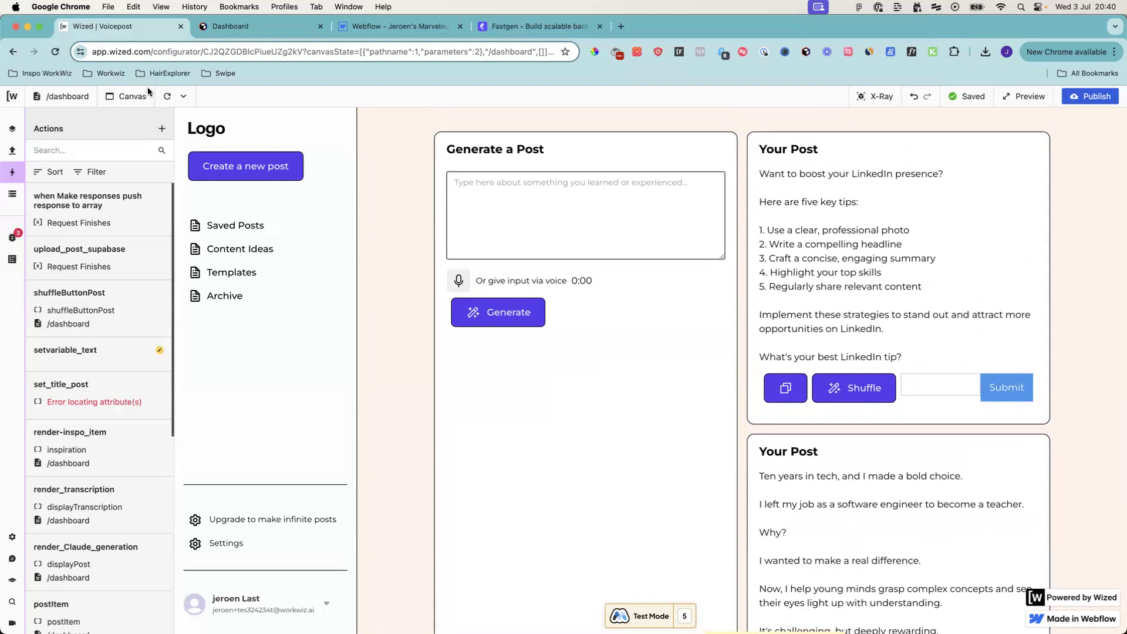
click(165, 96)
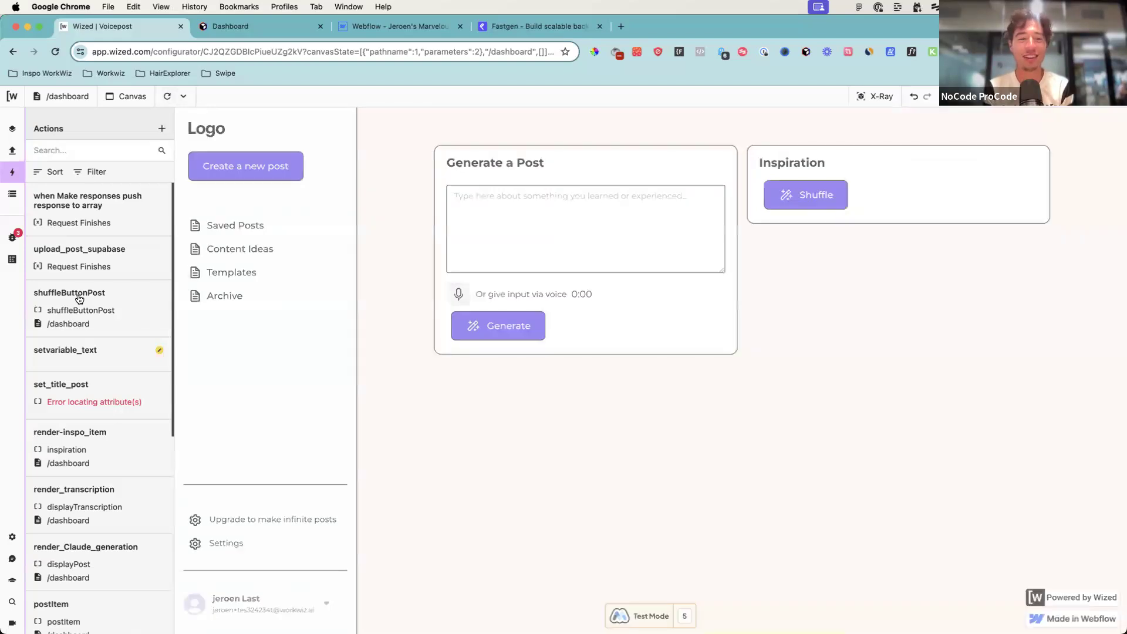
click(17, 199)
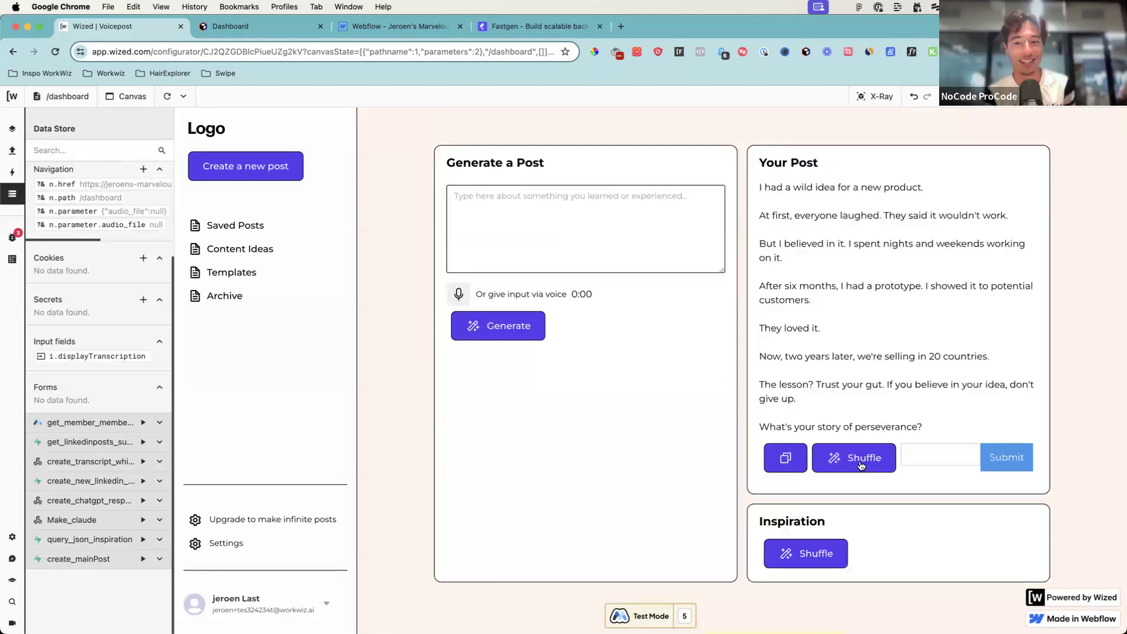
Step: Test the Shuffle button of the first post, read through the full alert message and dismiss it
click(861, 466)
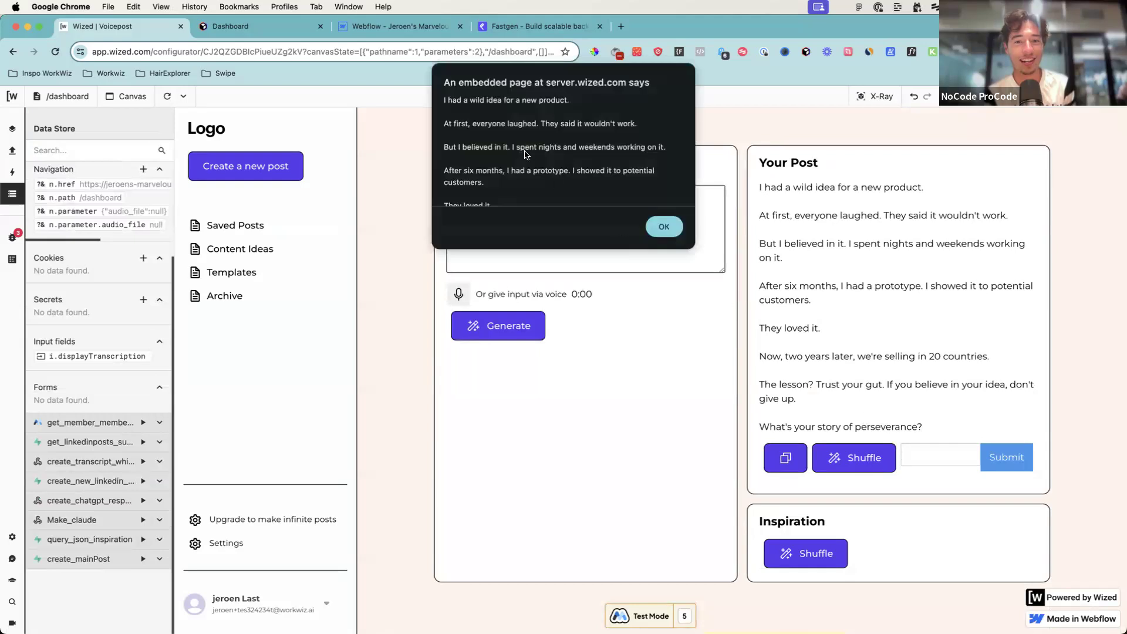
scroll(529, 154, down, 3)
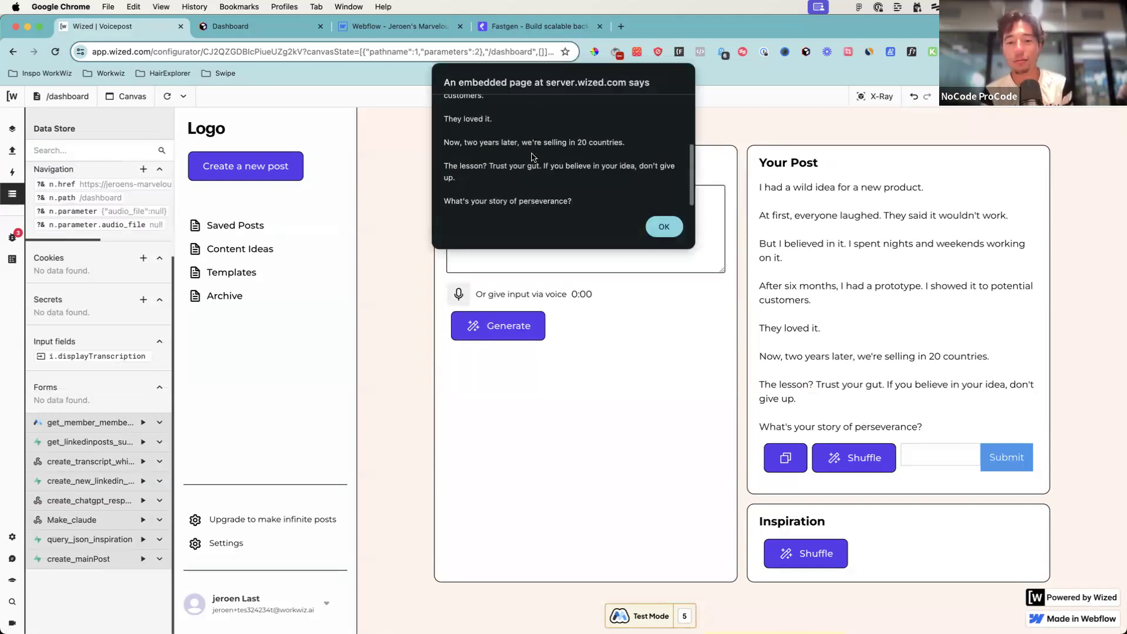
scroll(533, 157, up, 3)
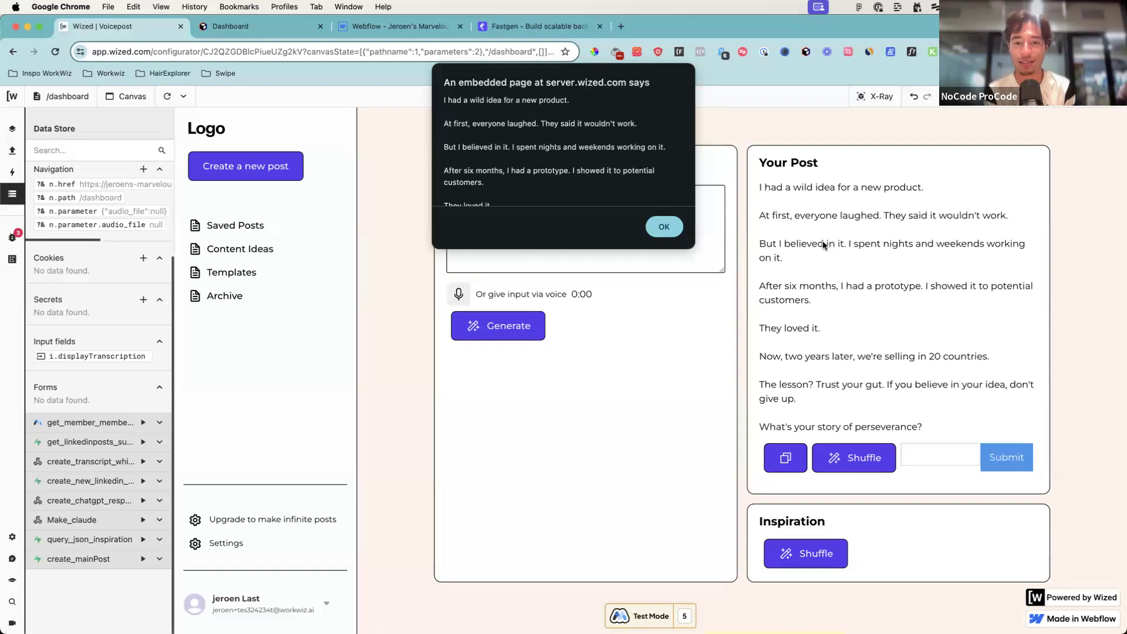
click(674, 226)
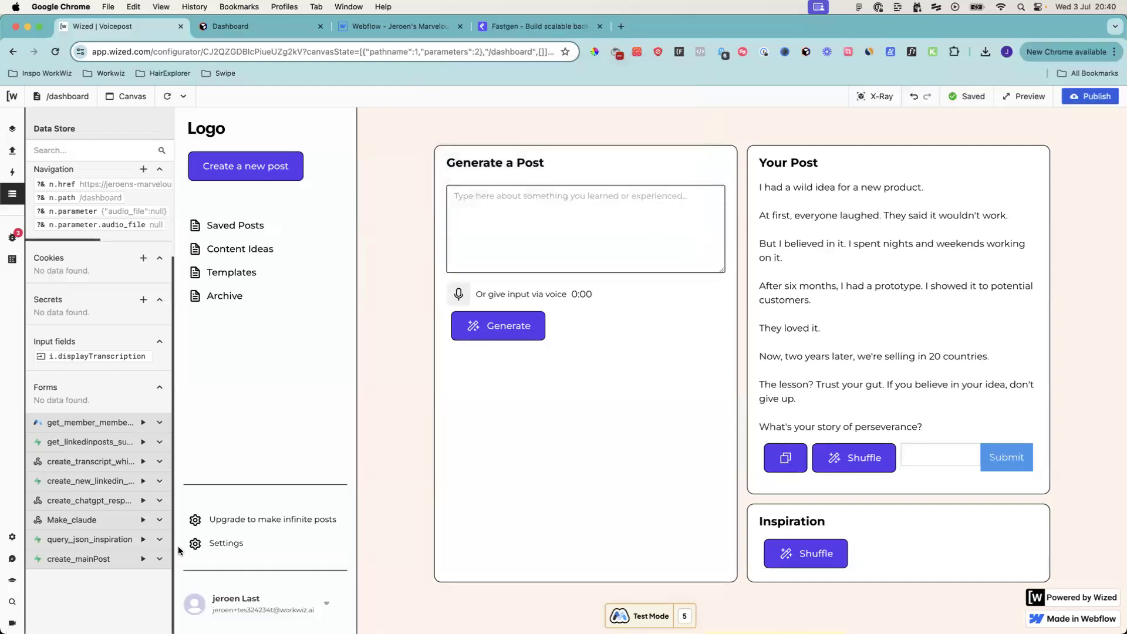
Step: Perform the Make_claude request again and test the second post's Shuffle button, reading its alert to the end before dismissing it
click(143, 520)
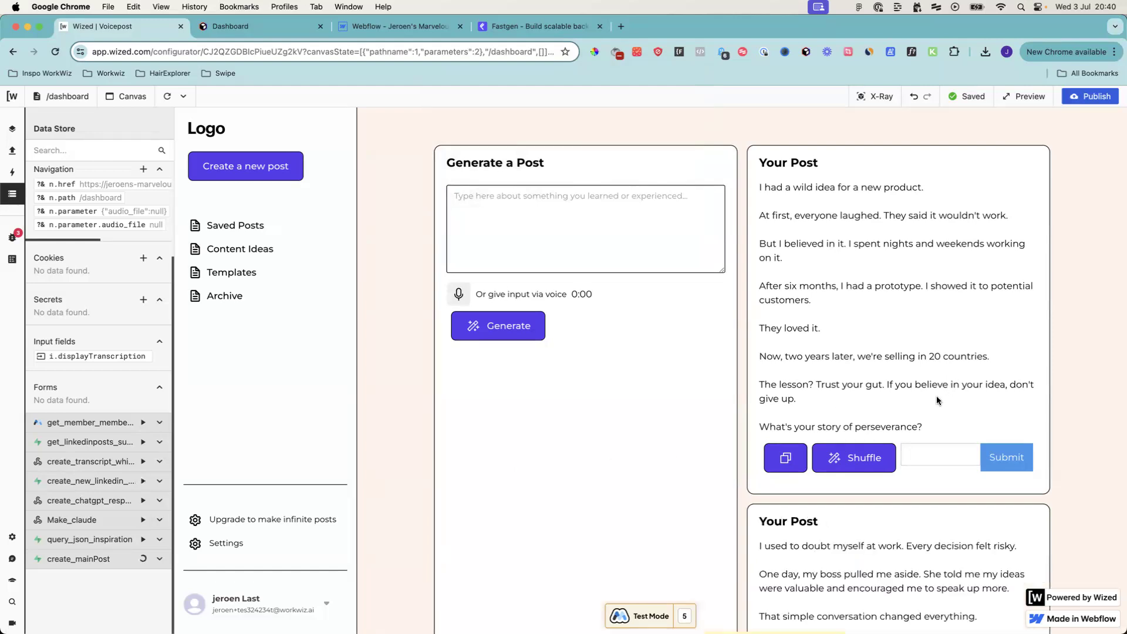
scroll(935, 398, down, 5)
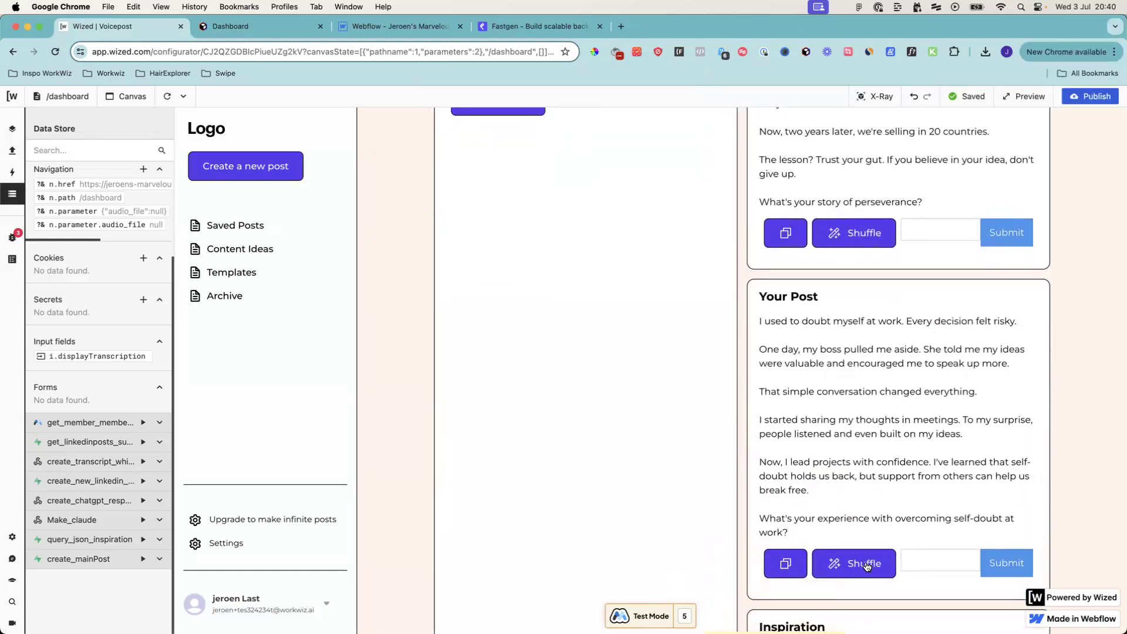
click(865, 566)
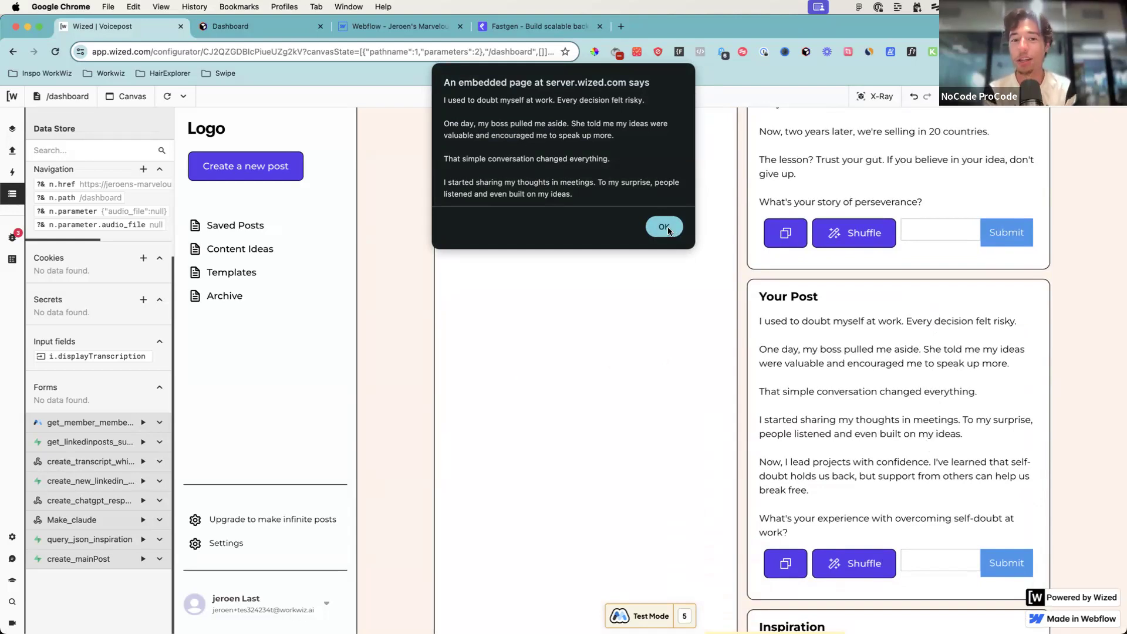
scroll(613, 175, down, 2)
scroll(616, 176, up, 2)
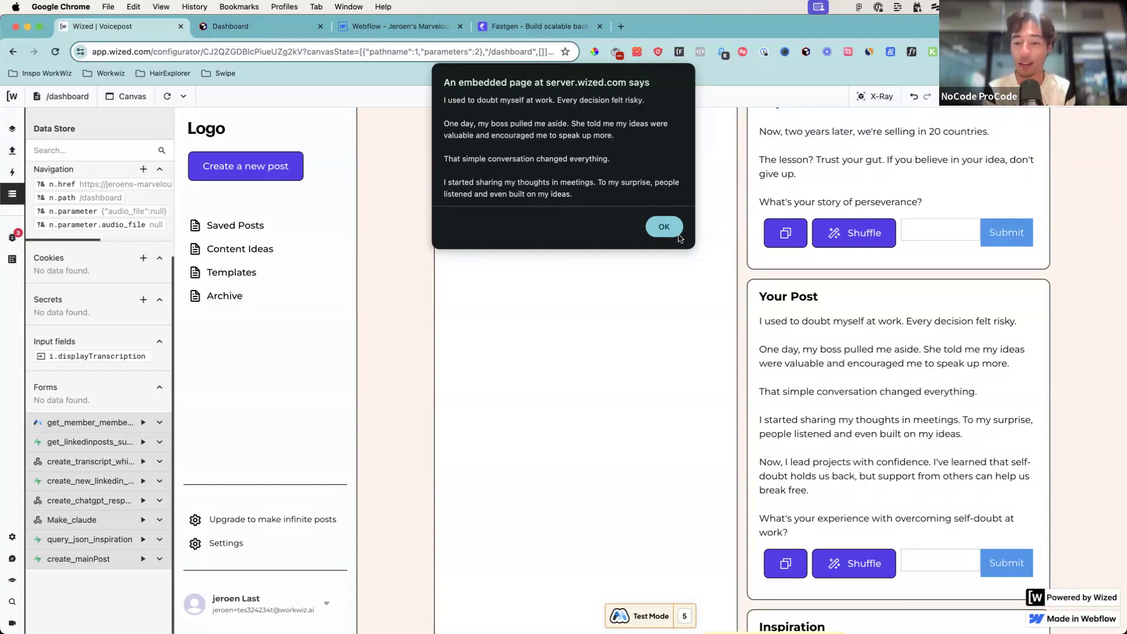
scroll(610, 147, down, 2)
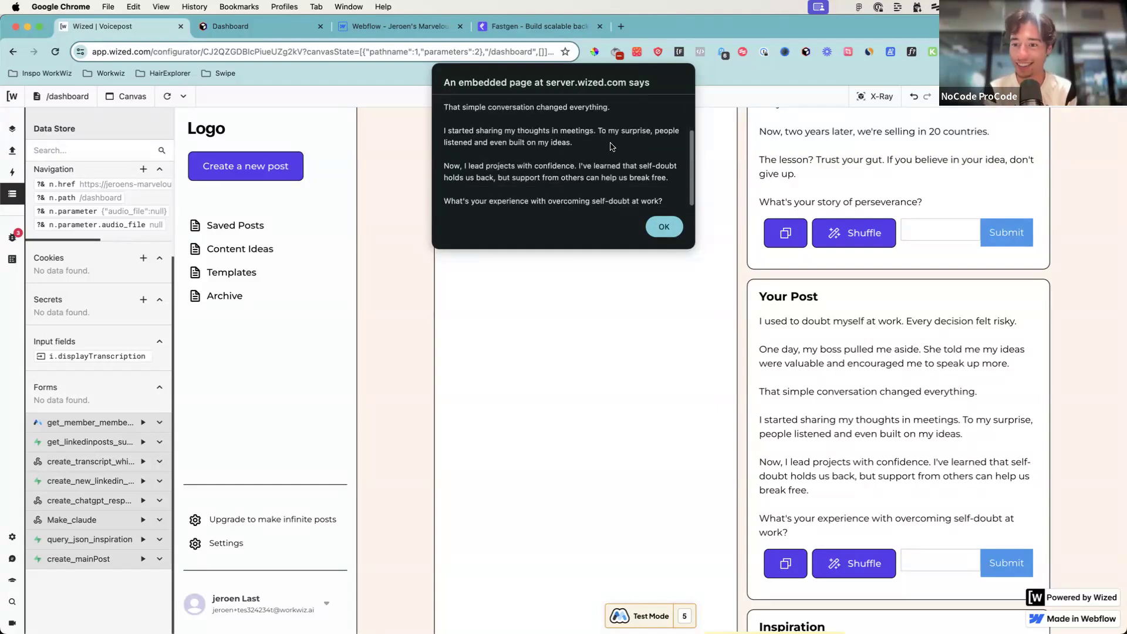
scroll(610, 150, up, 2)
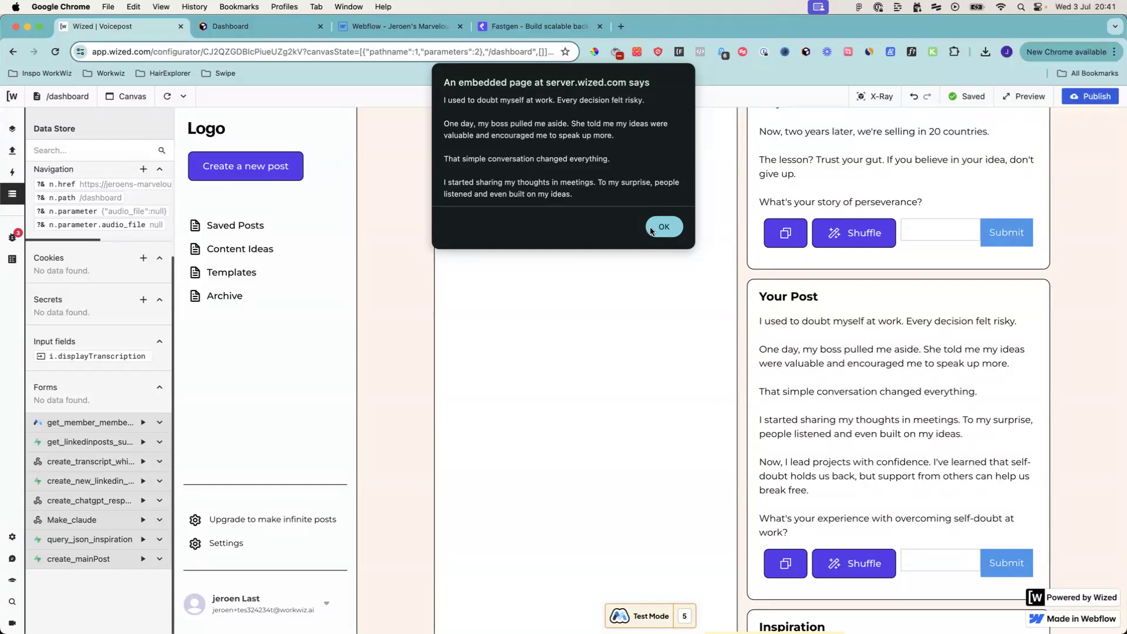
key(Return)
Step: Examine the order in which the two generated posts are listed on the dashboard
scroll(816, 188, up, 4)
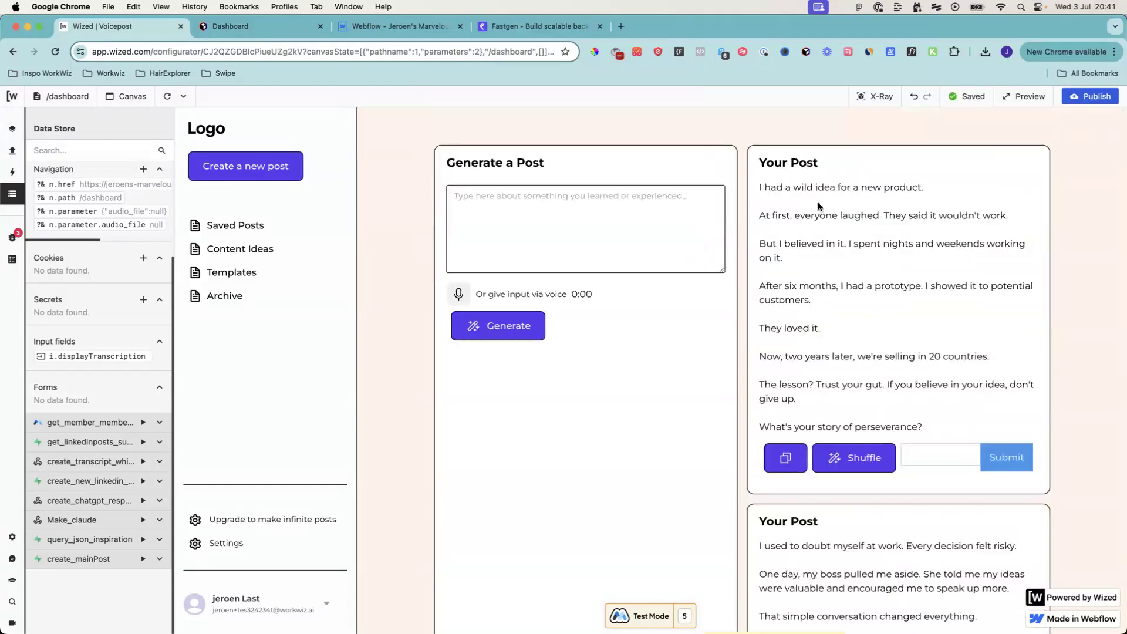
scroll(815, 204, down, 6)
scroll(812, 208, up, 6)
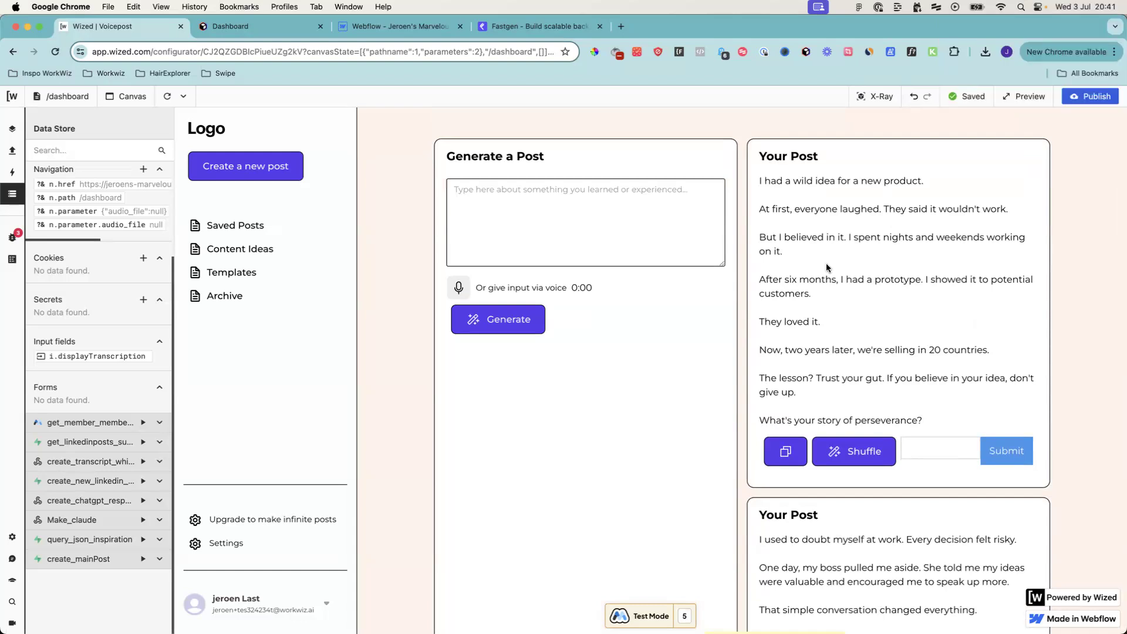
scroll(826, 263, up, 1)
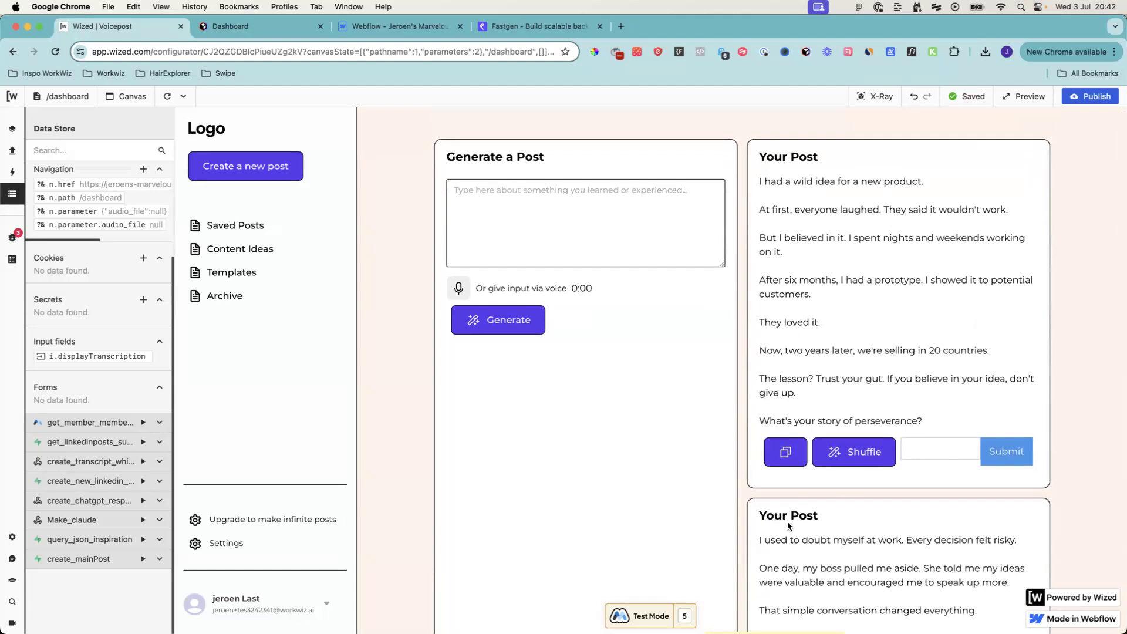
scroll(787, 521, down, 5)
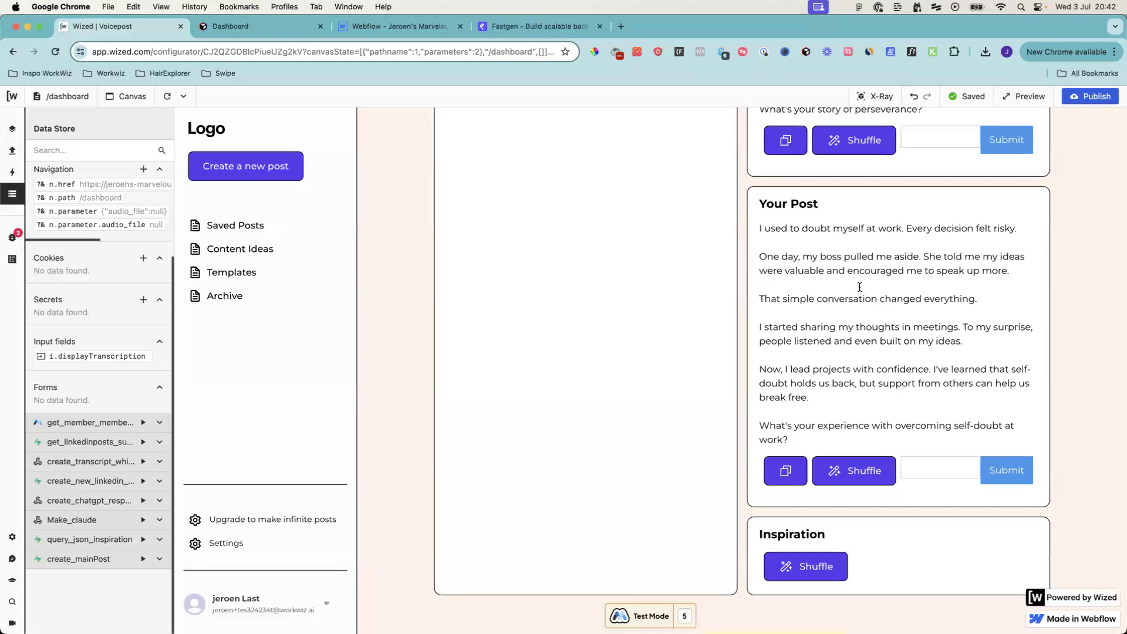
scroll(858, 246, up, 5)
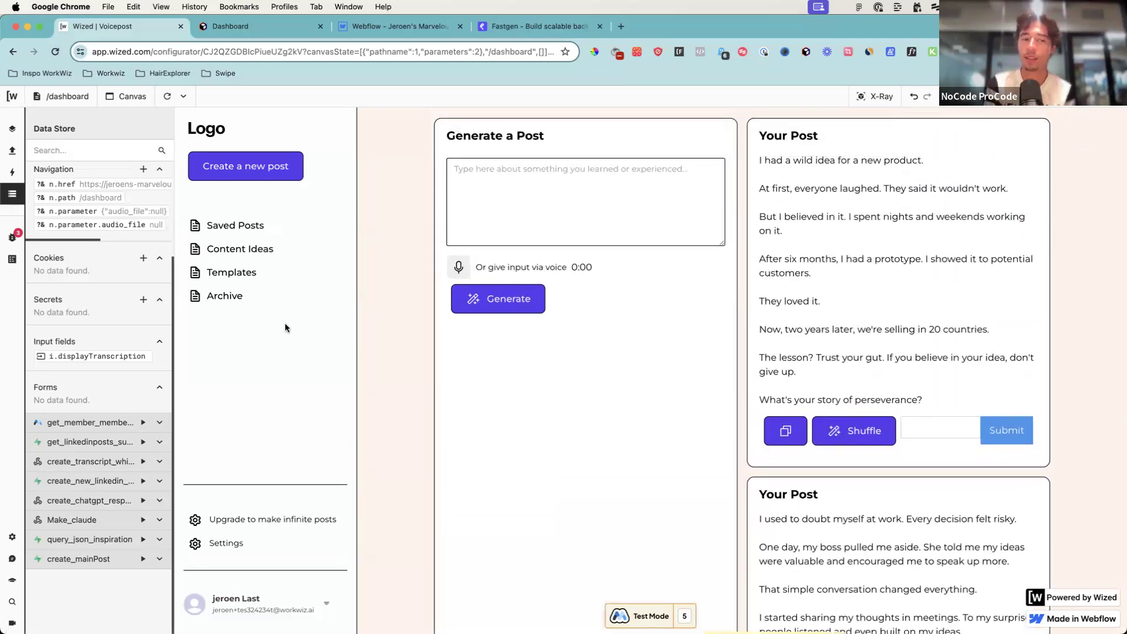
Step: Return to the Actions list and turn on X-Ray to inspect the postItem element on the dashboard
click(13, 173)
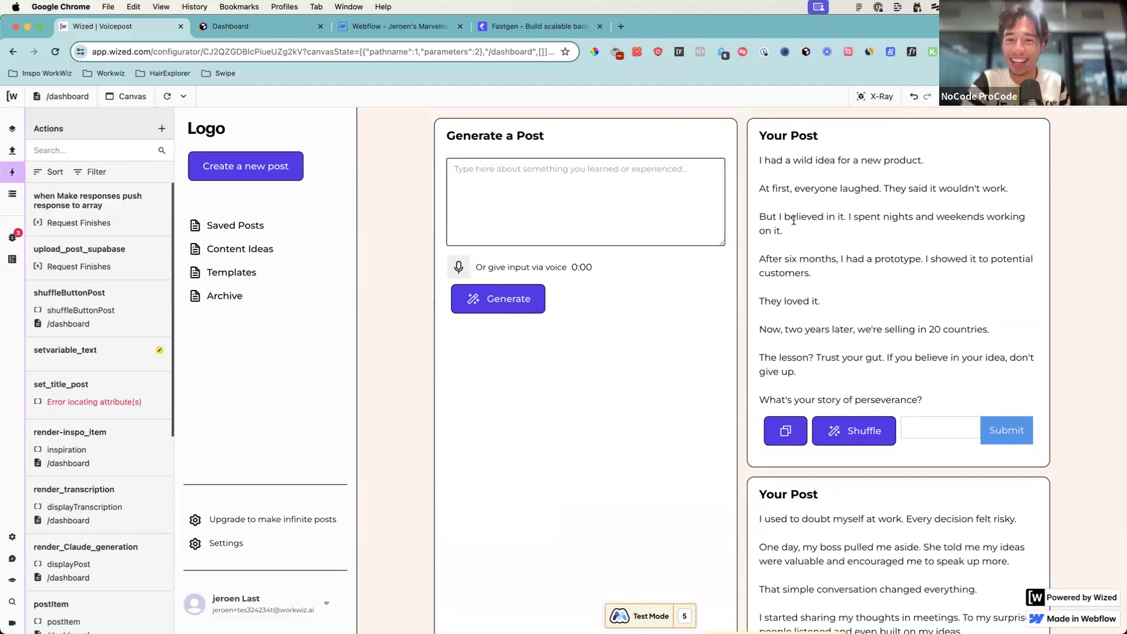
click(914, 98)
click(873, 95)
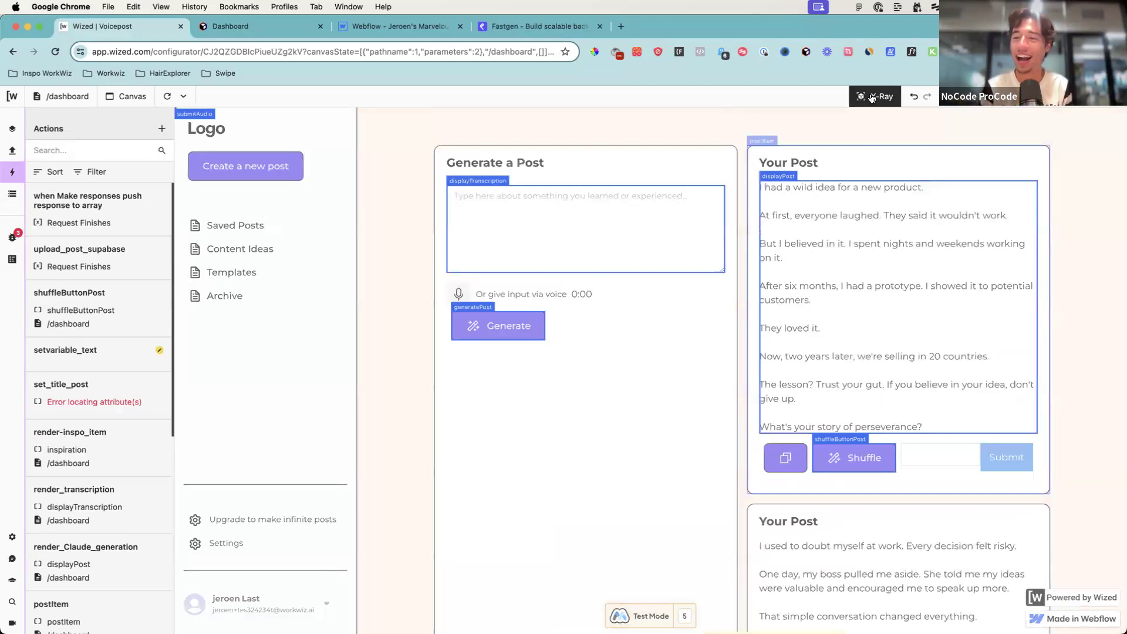
click(762, 142)
Step: Open ChatGPT in a new browser tab
key(super+t)
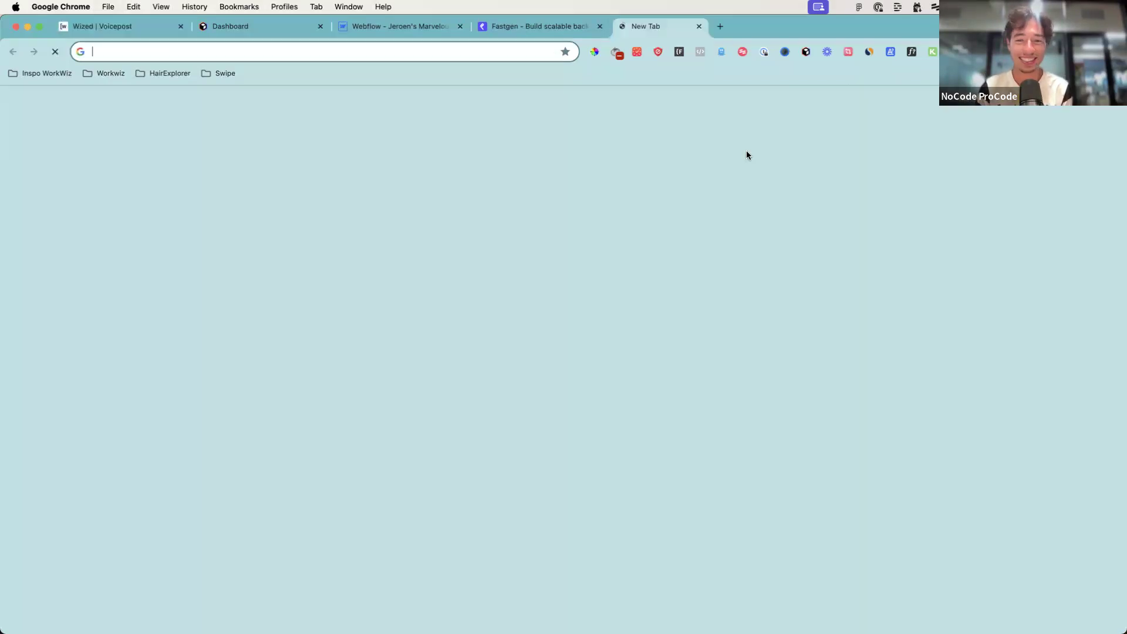
text(chat)
key(Return)
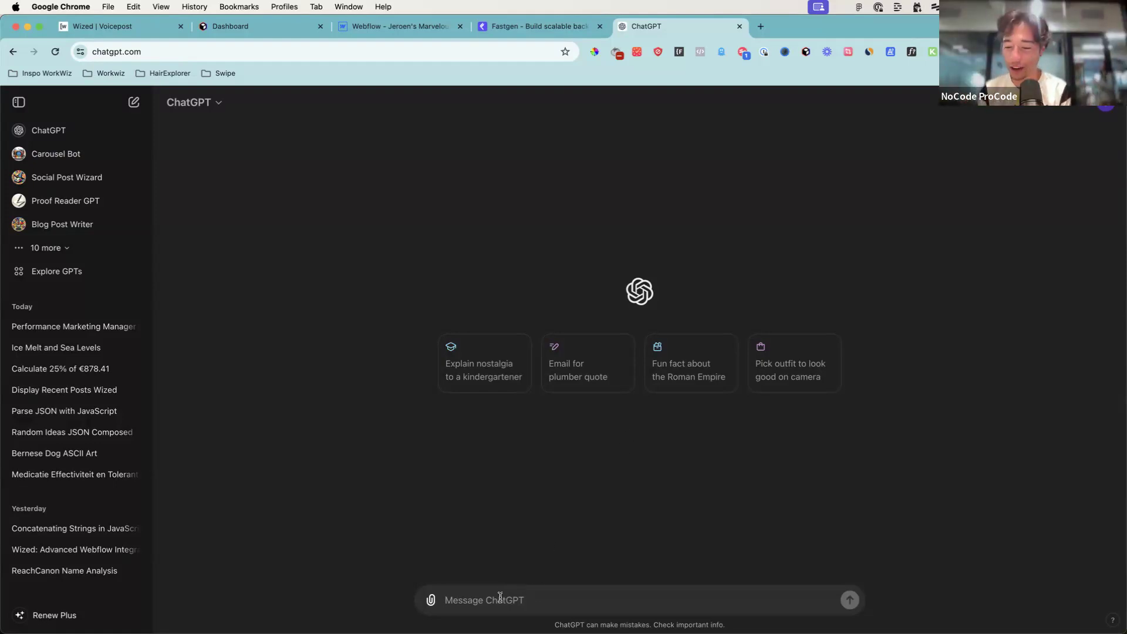
Step: Ask ChatGPT how to add a new item as the first array item, since .push places it at the end of the array
text(we can )
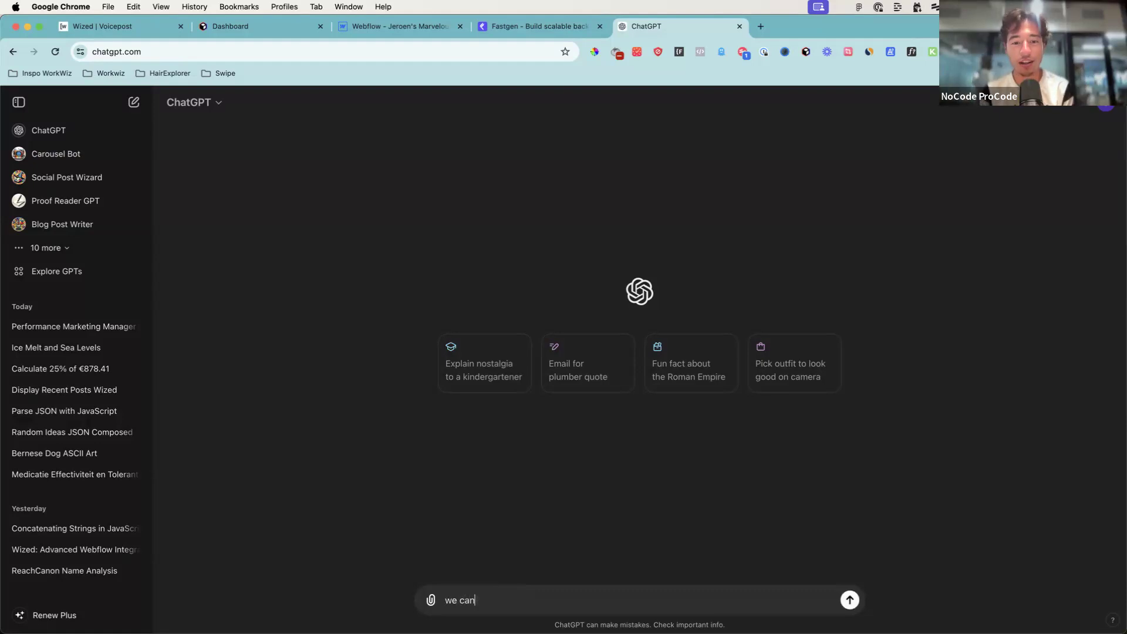
key(BackSpace)
key(BackSpace)
key(BackSpace)
text(urrently use )
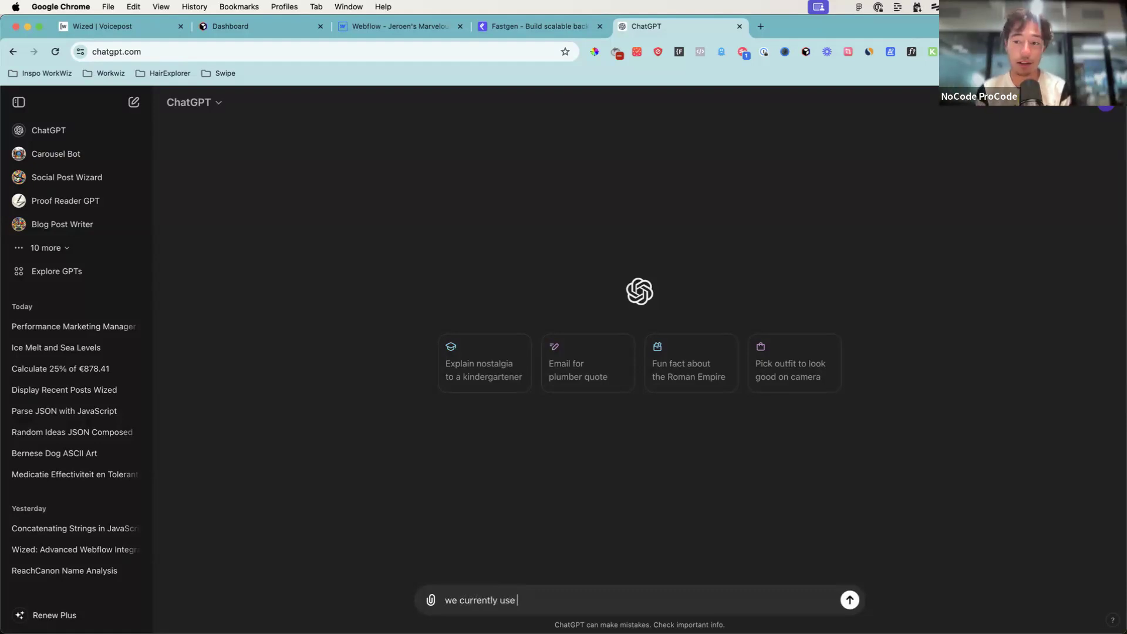
text(.push to add a new item to an array, biut it h)
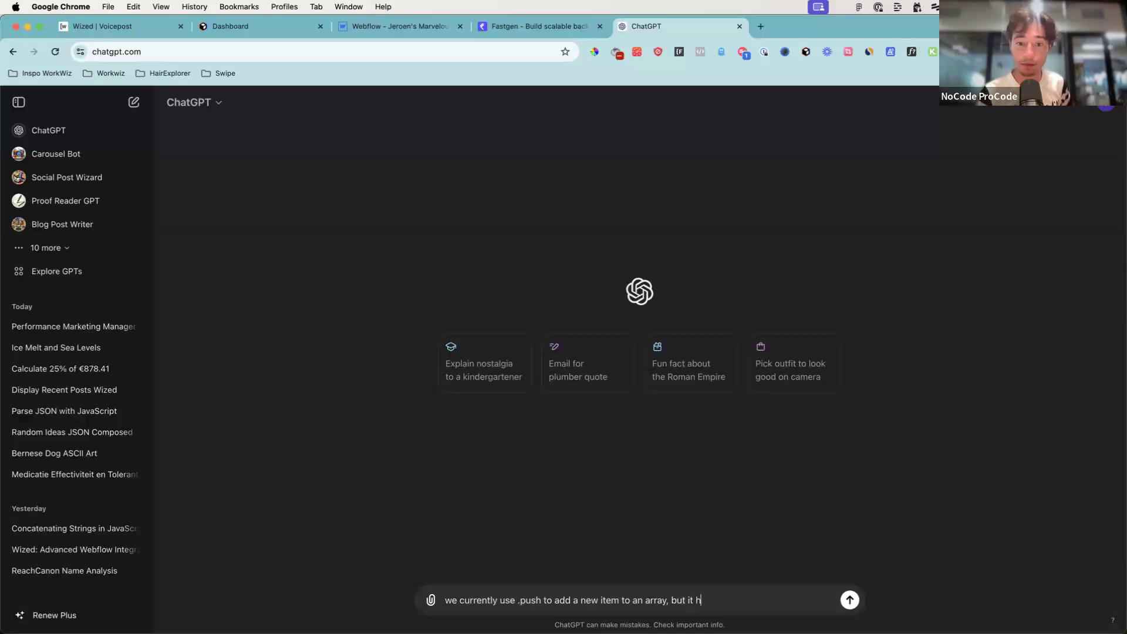
text(appens)
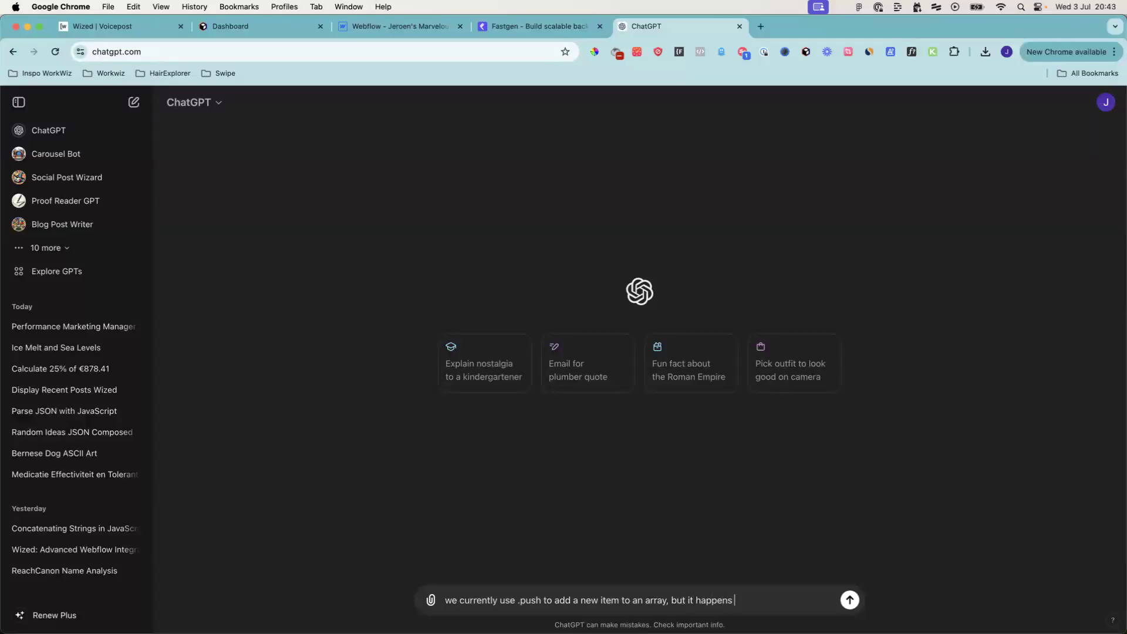
text( to)
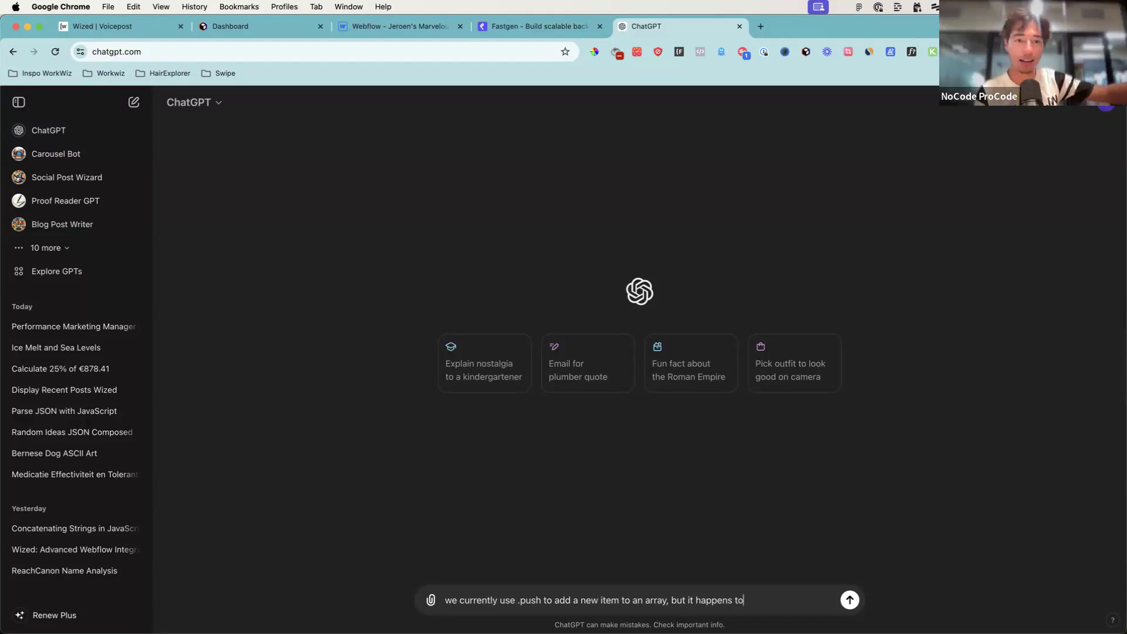
text( be at the end of the ar)
text(ay )
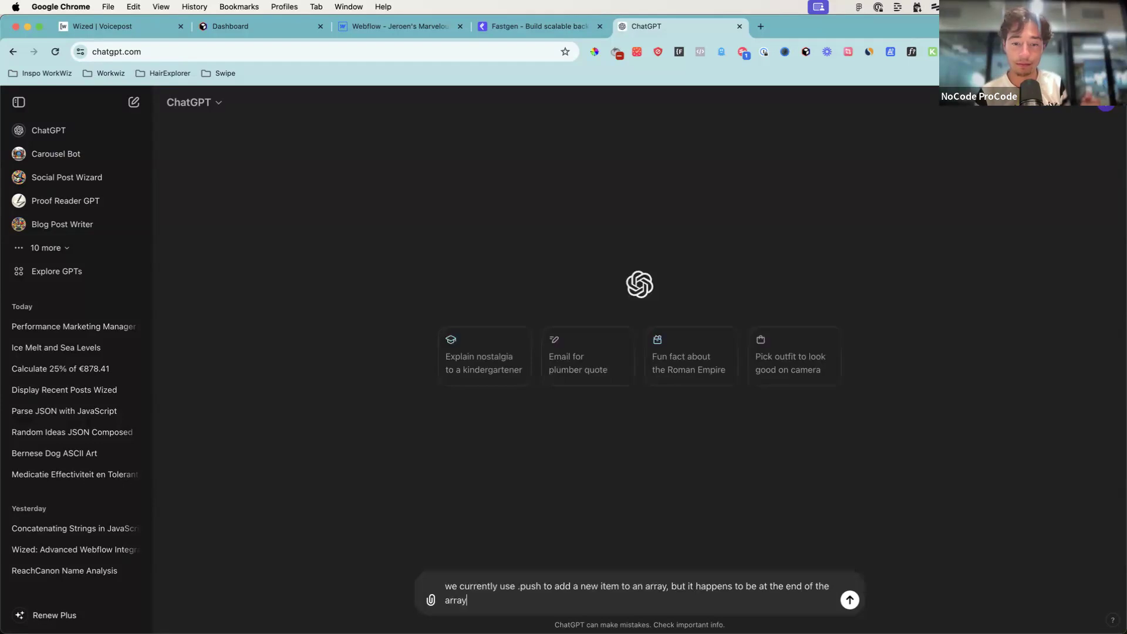
text(- how can i add)
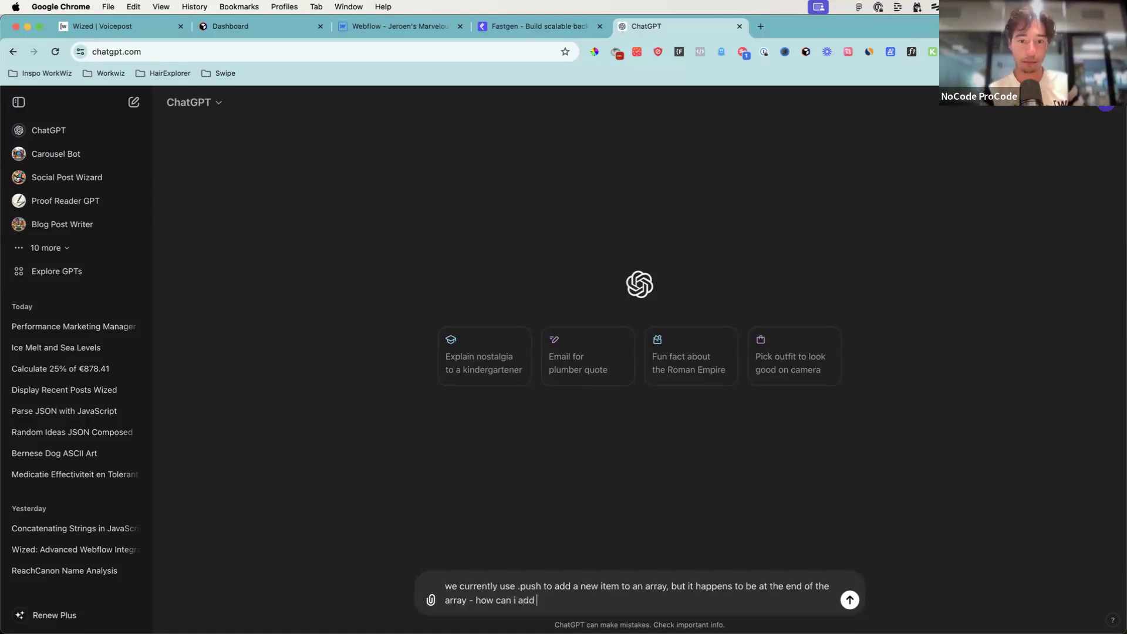
text( as the new first array item?)
key(Return)
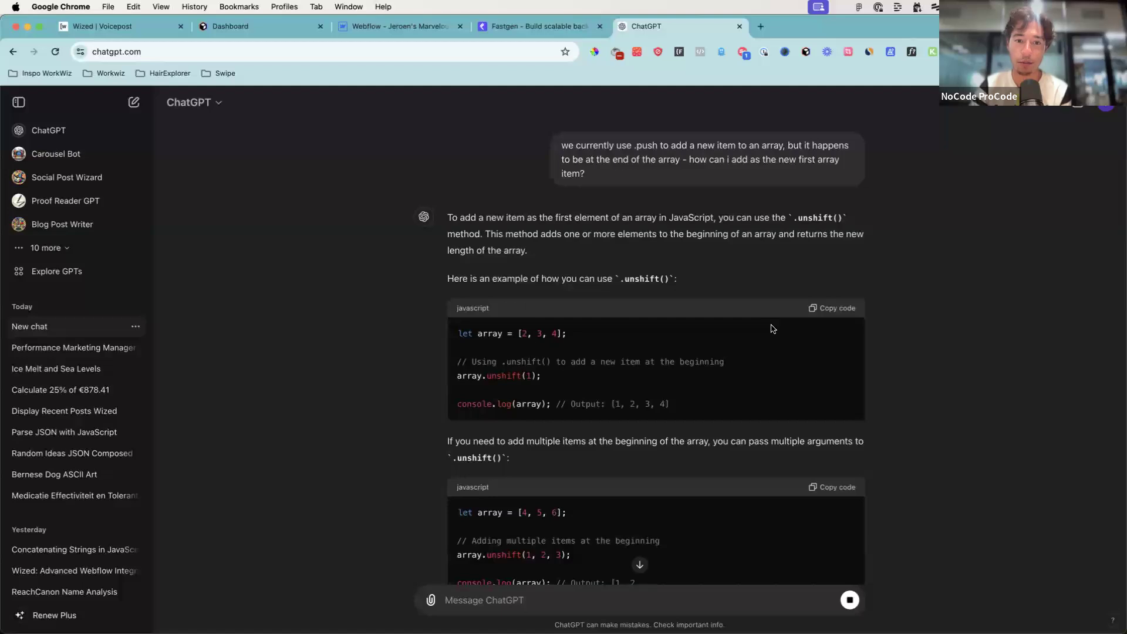
Step: Enlarge the page to 125% and read through the explanation and code examples in the answer
key(super+equal)
key(super+equal)
scroll(822, 306, down, 3)
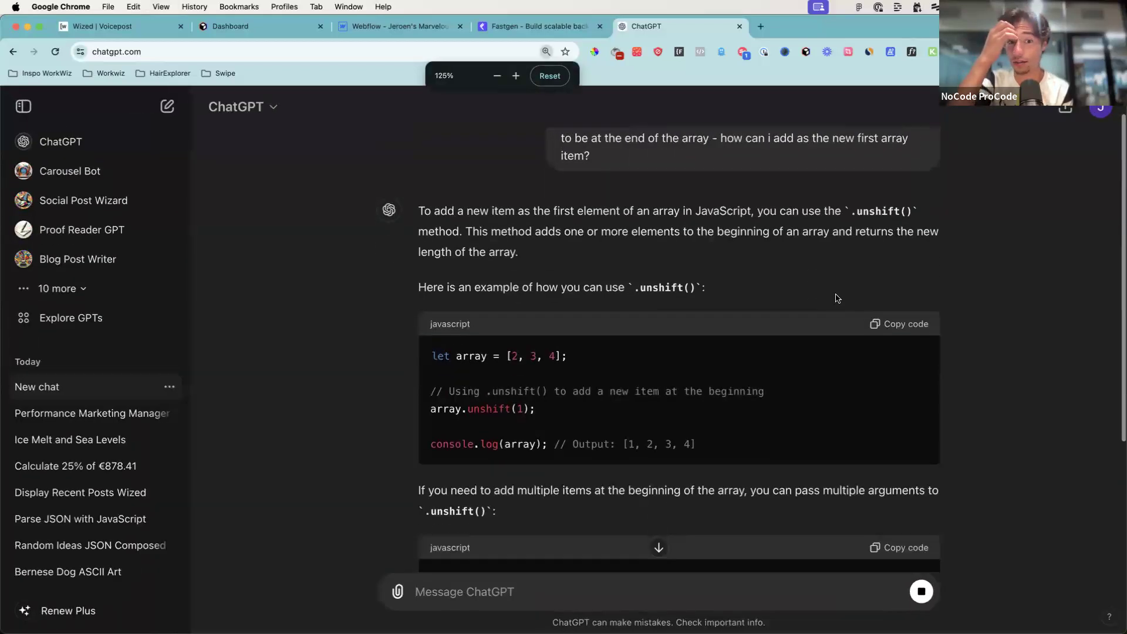
scroll(837, 297, down, 3)
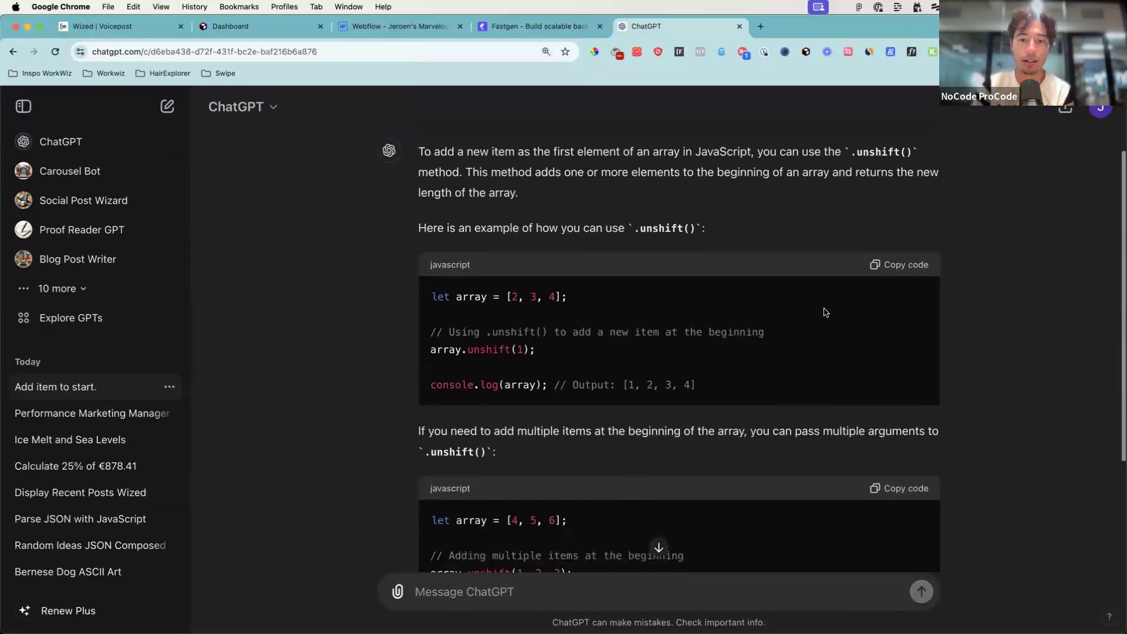
scroll(826, 313, down, 3)
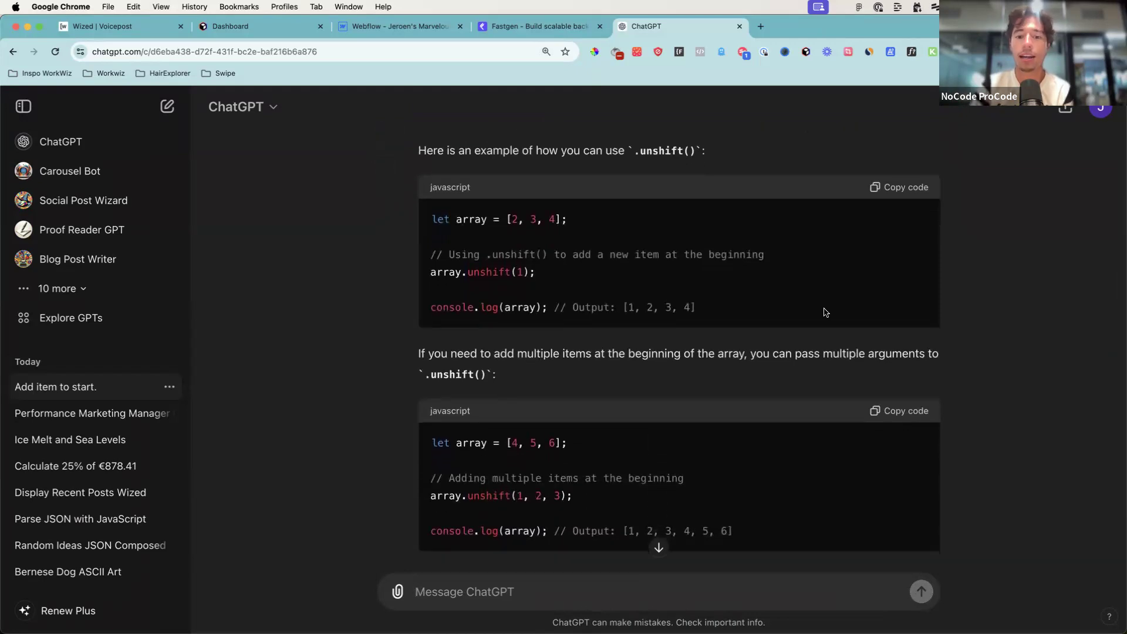
Step: Follow up in the ChatGPT conversation with "it's text we're adding, we are adding an object with text"
scroll(825, 311, down, 2)
scroll(824, 308, down, 2)
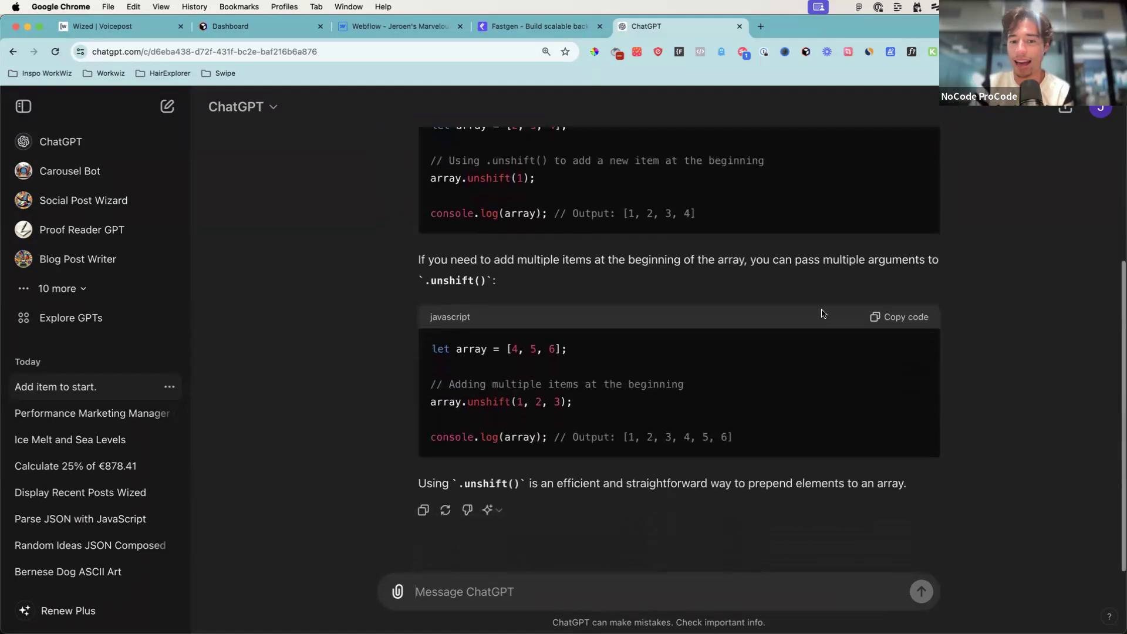
text(it's te)
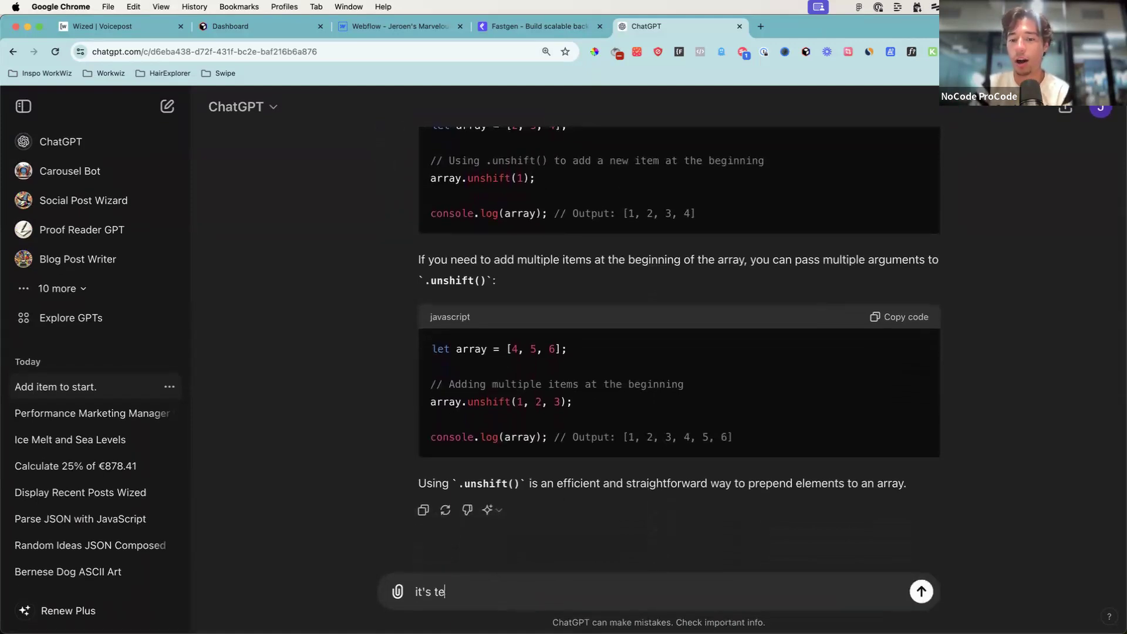
text(xt we're adding, )
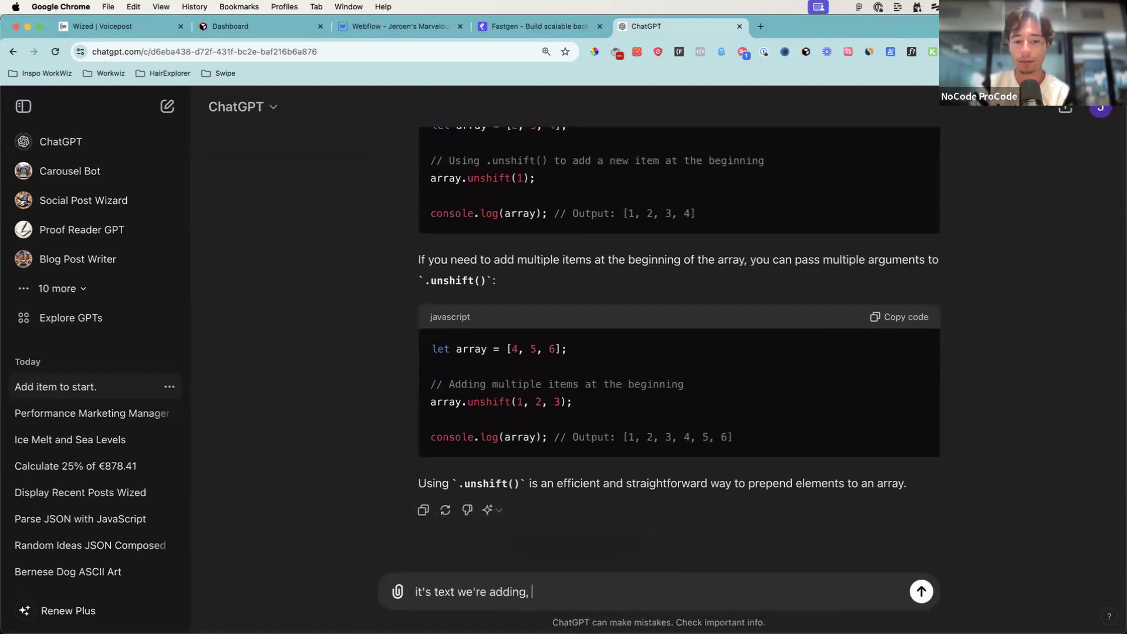
text(we are adding an o)
key(BackSpace)
text(adding an )
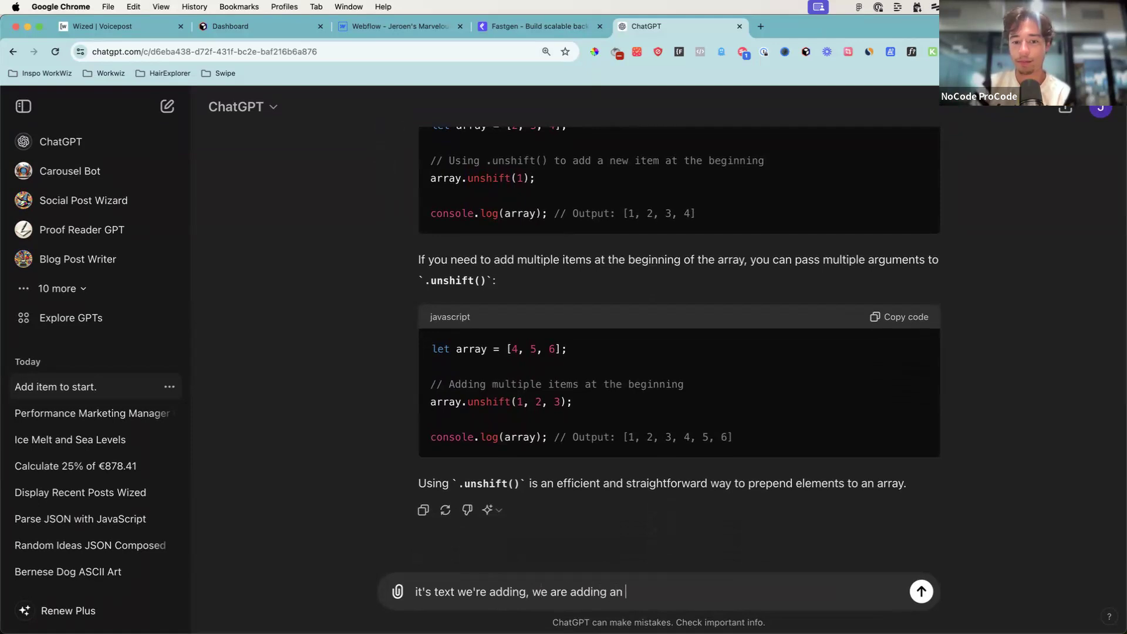
text(object with text)
key(Return)
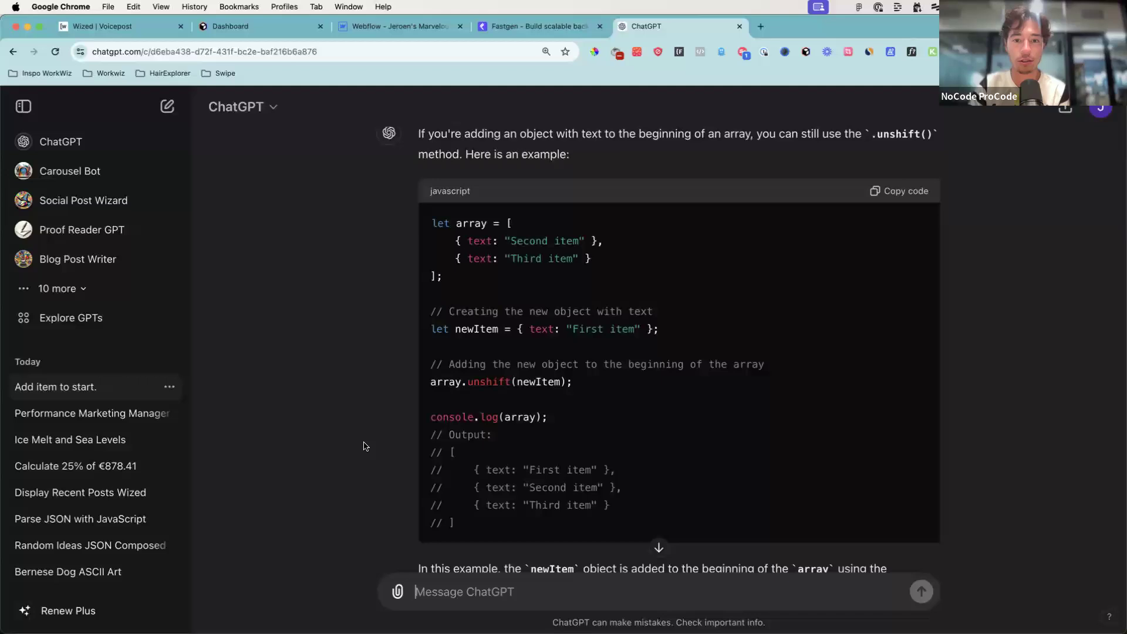
Step: Read through the code example for adding an object with text to the start of an array, focusing on the unshift line
scroll(362, 446, down, 2)
scroll(363, 447, up, 2)
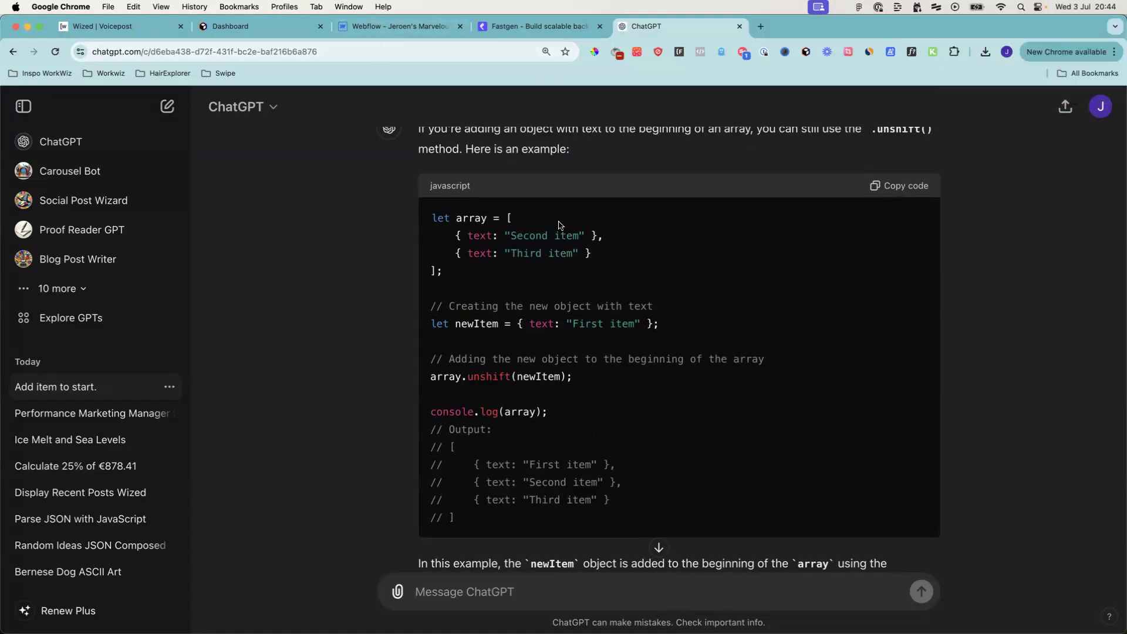
key(super+1)
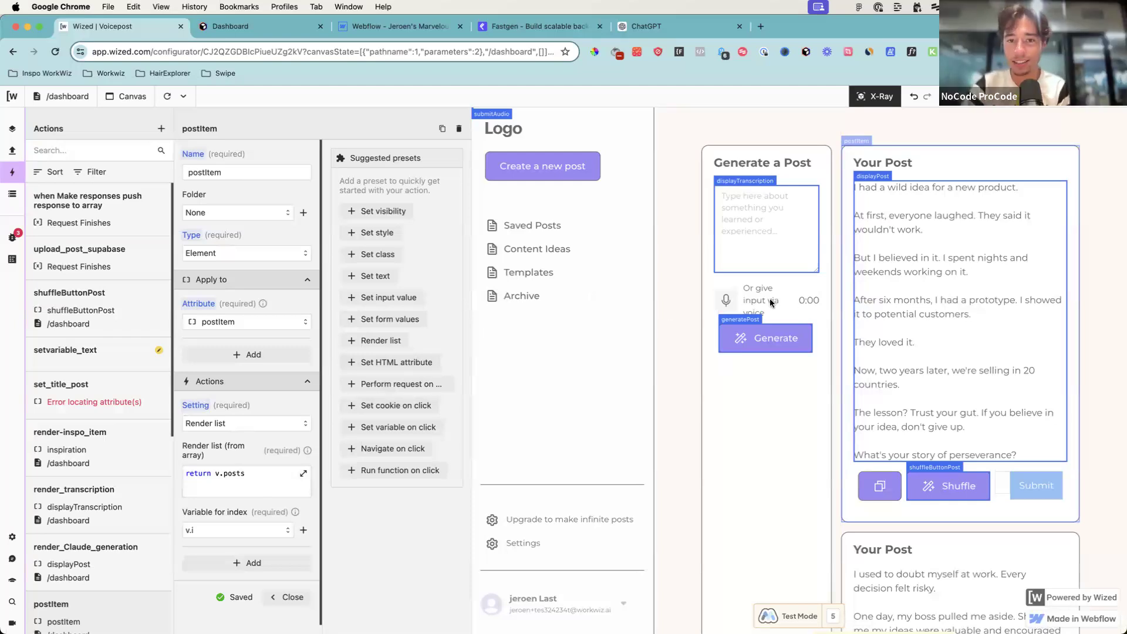
key(super+4)
key(super+5)
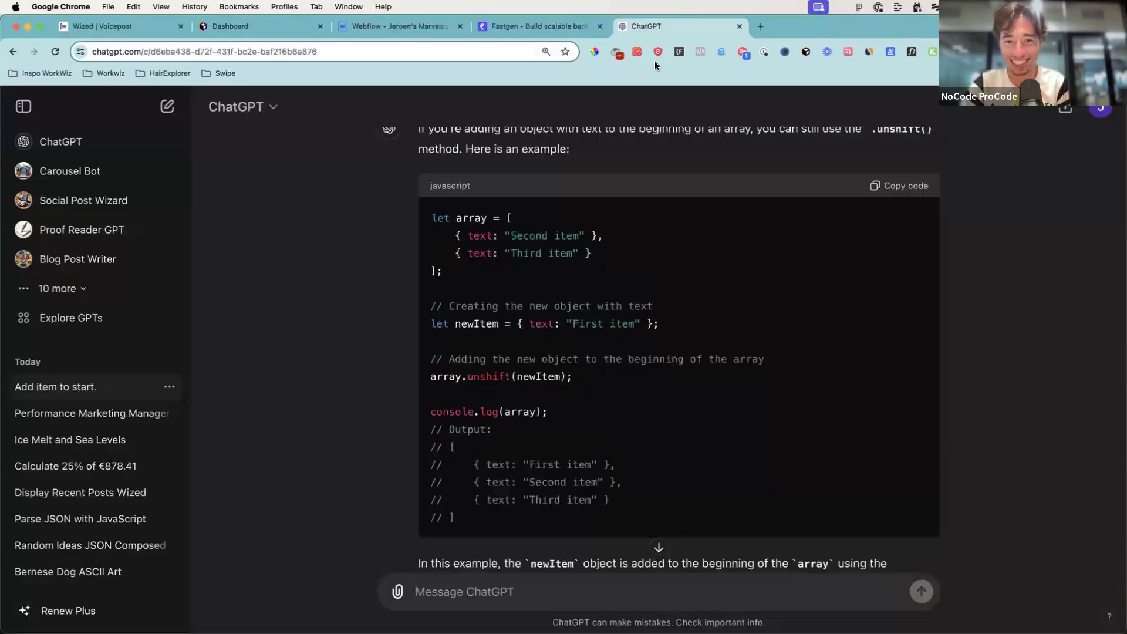
drag(512, 377, 461, 377)
click(574, 387)
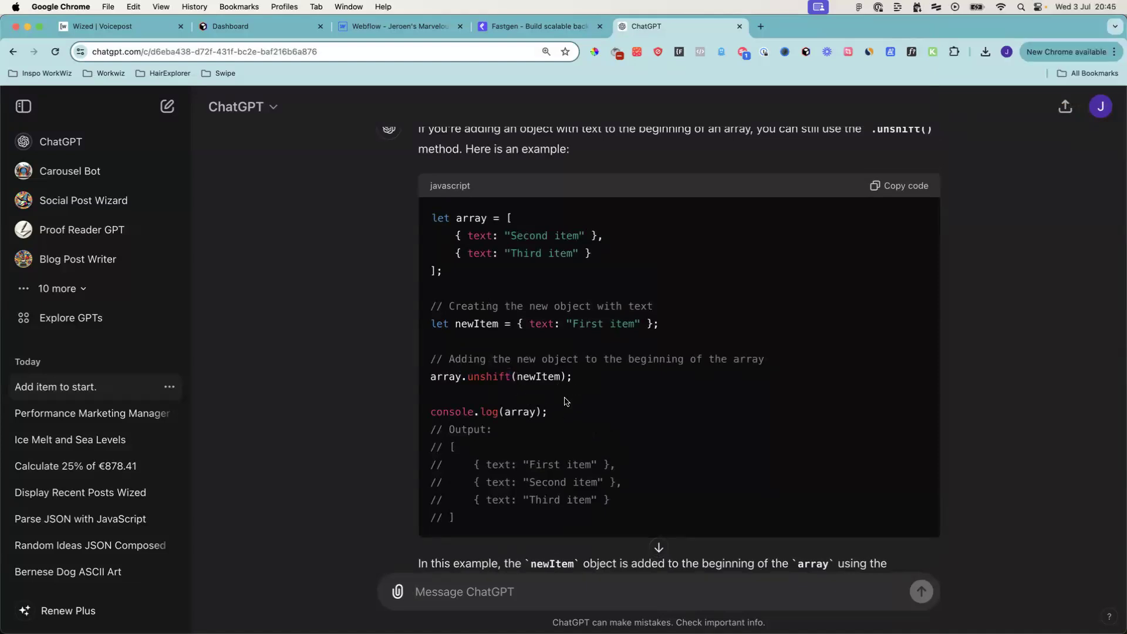
Step: Switch to the Wized tab and open the "when Make responses push response to array" action
key(super+1)
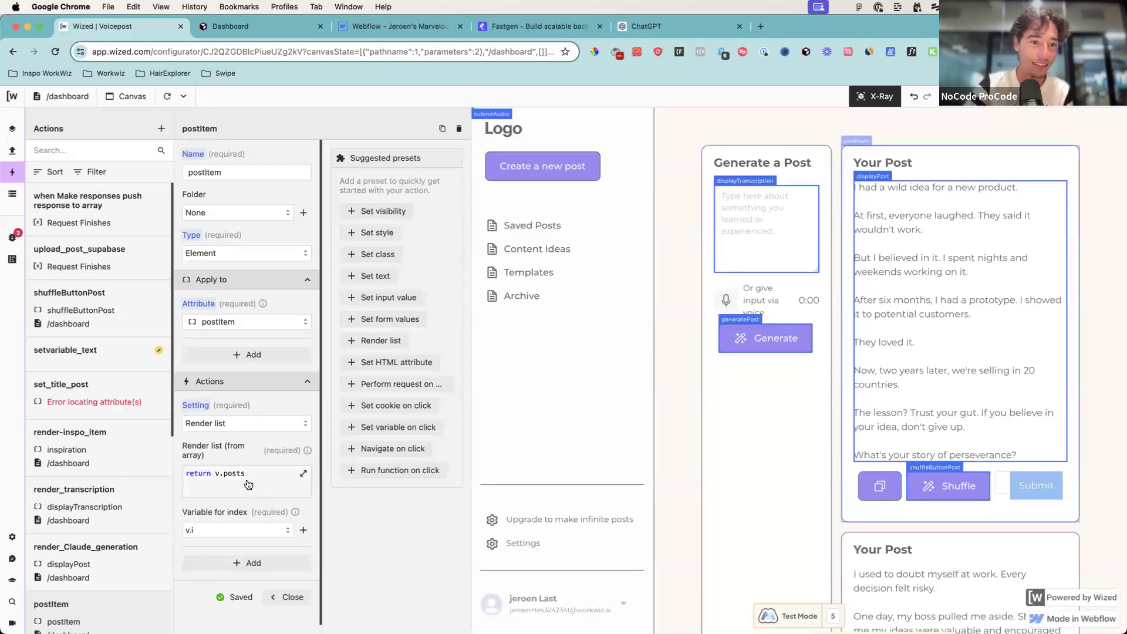
drag(47, 224, 130, 223)
click(94, 201)
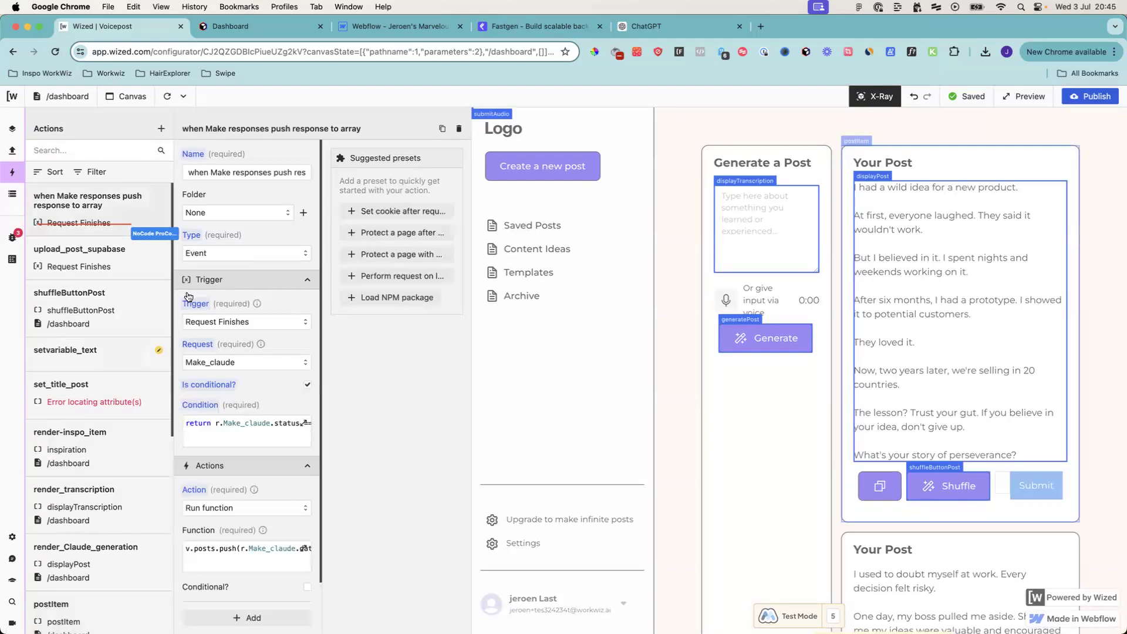
drag(6, 154, 176, 202)
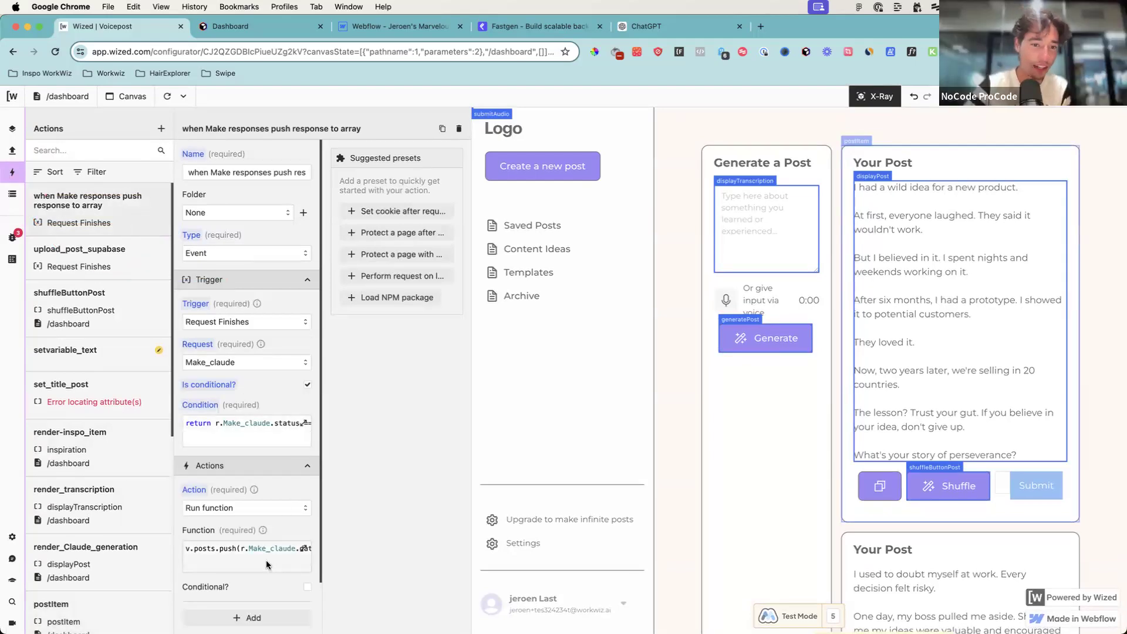
Step: Change the action's function to v.posts.unshift(r.Make_claude.data) and close the function editor
scroll(267, 565, down, 2)
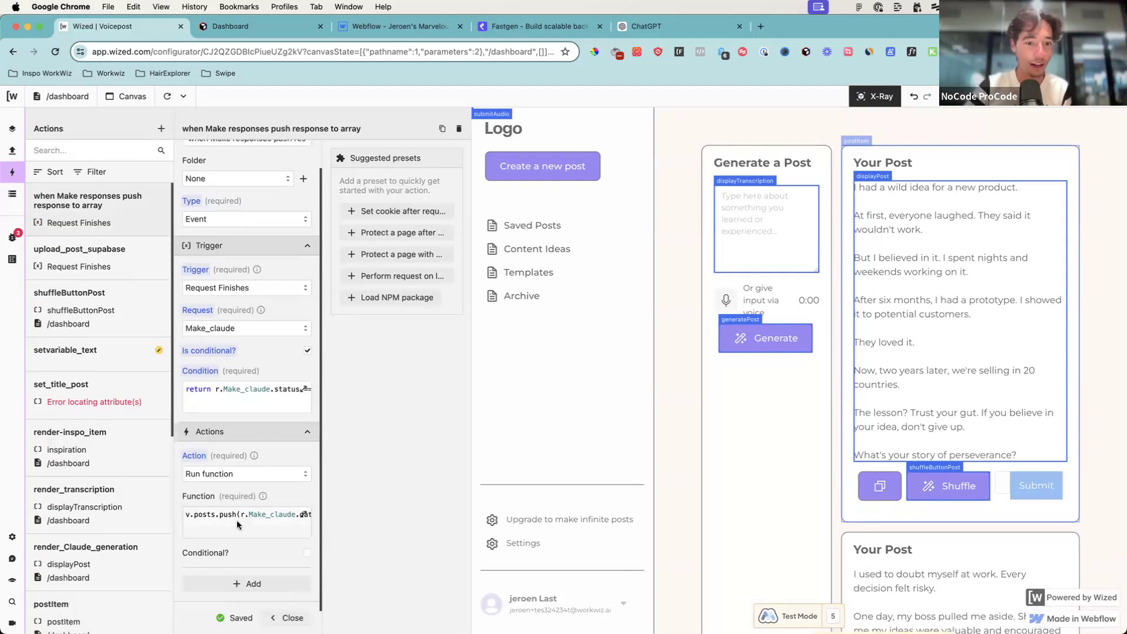
click(234, 521)
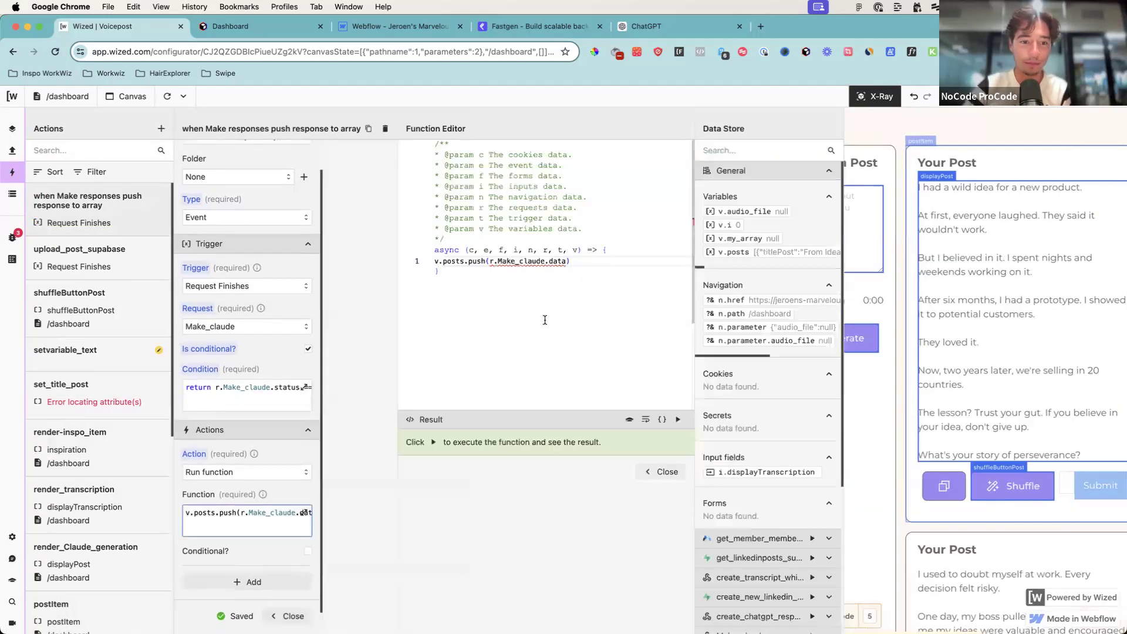
double_click(477, 261)
text(.unshift)
click(473, 261)
key(BackSpace)
key(BackSpace)
text(.)
key(Escape)
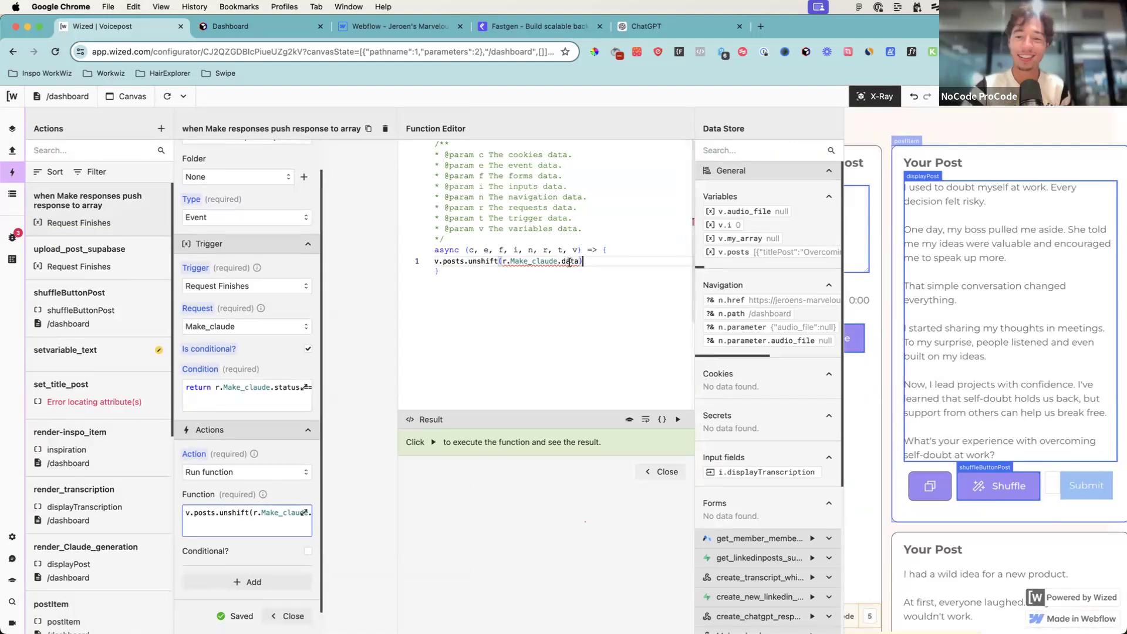
mouse_move(565, 262)
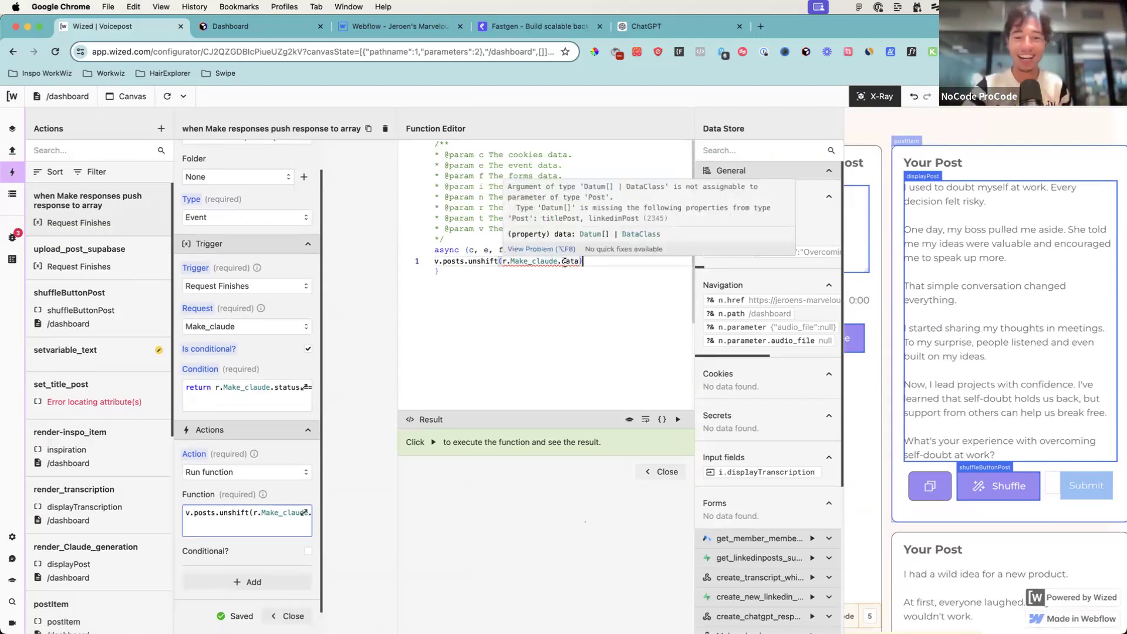
click(667, 473)
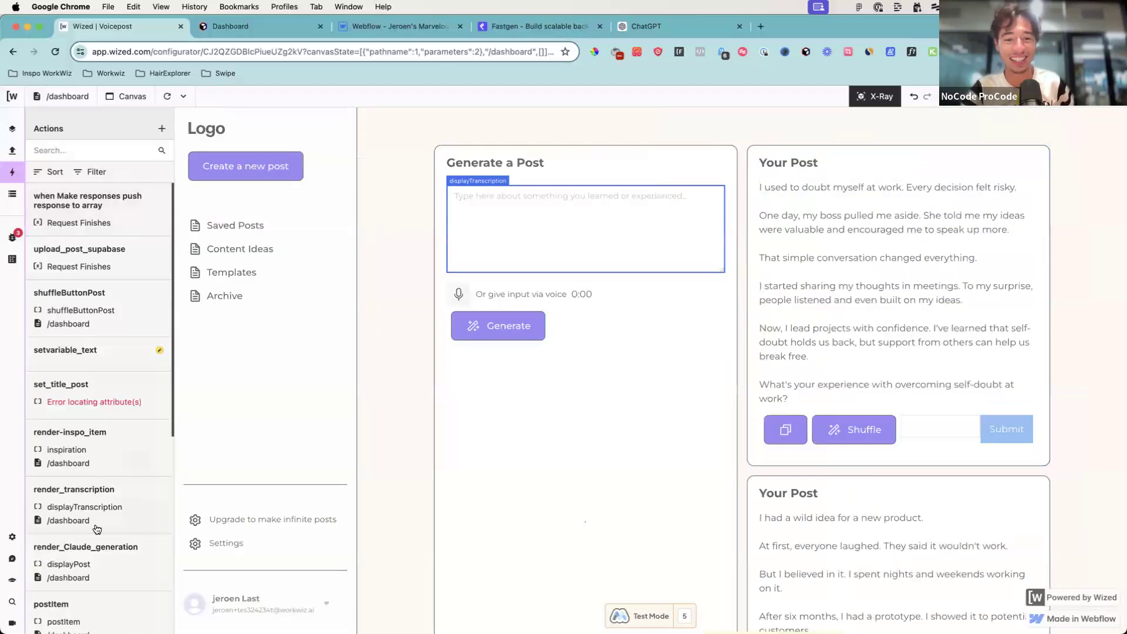
Step: Reload the dashboard canvas and run the Make_claude request from the Data Store, with X-Ray turned off
scroll(93, 533, down, 1)
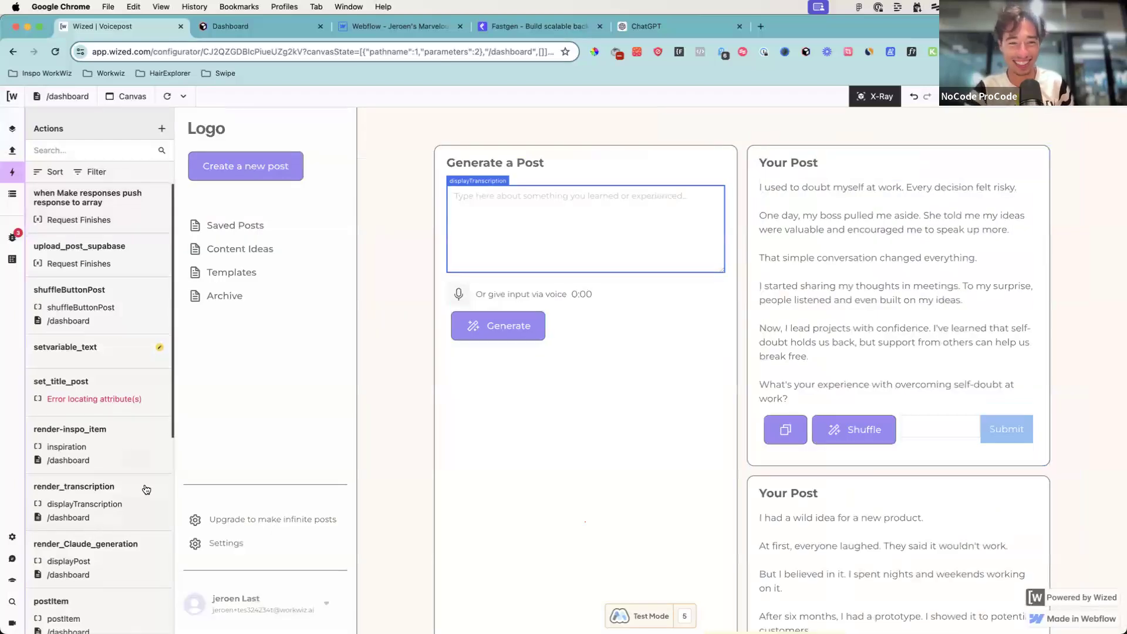
click(11, 194)
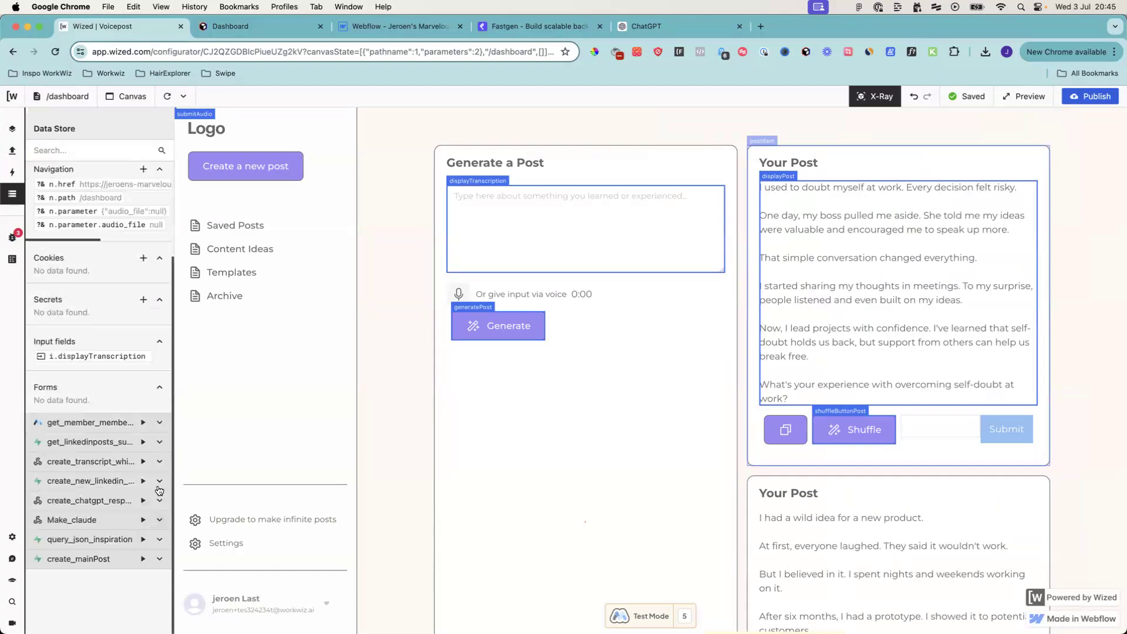
click(166, 97)
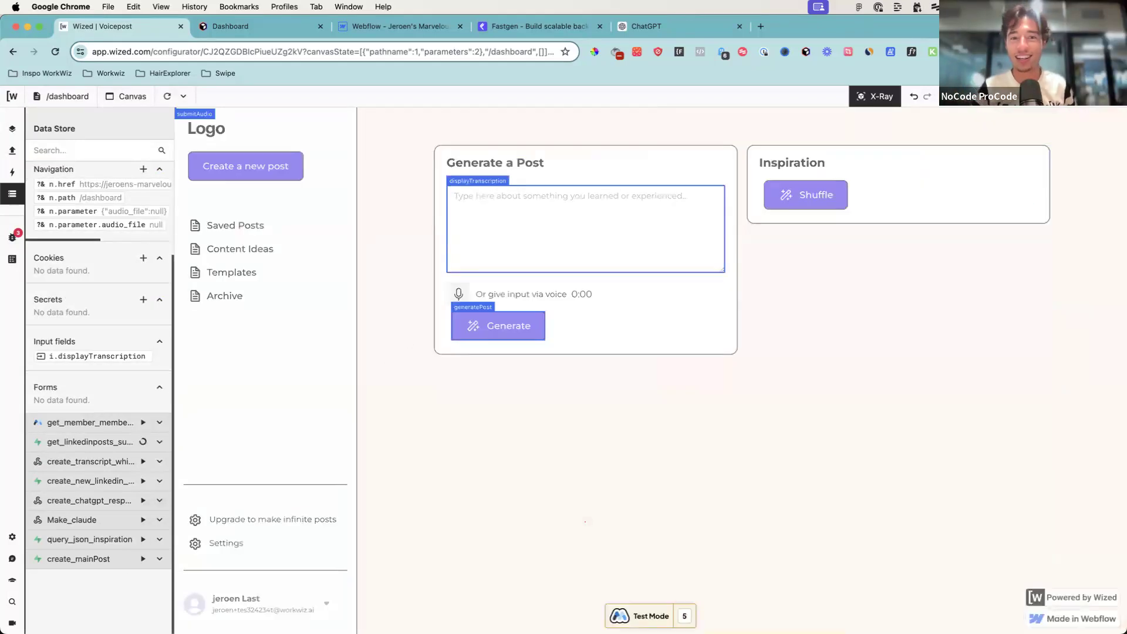
click(141, 521)
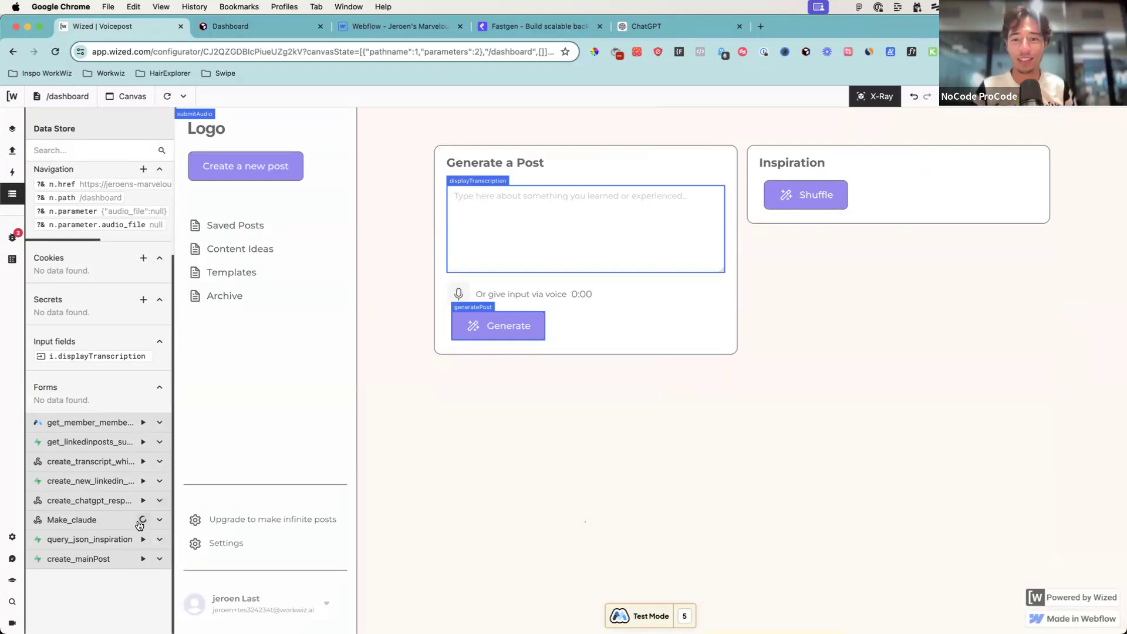
click(871, 96)
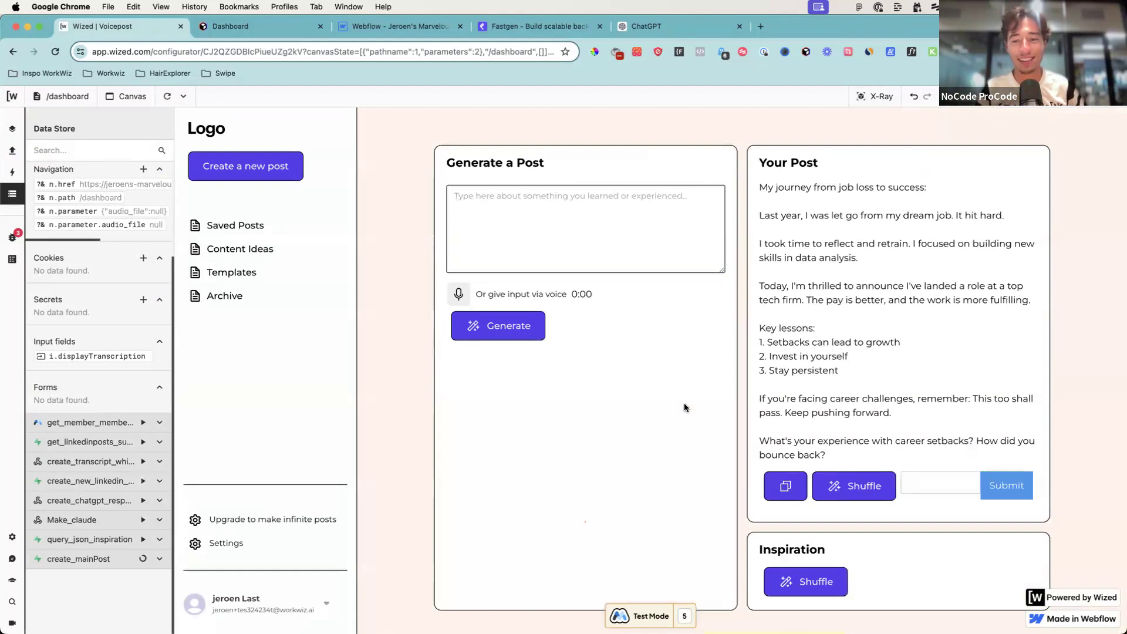
Step: Run the Make_claude request a second time and check the order of the posts on the dashboard
drag(851, 443, 877, 187)
click(756, 168)
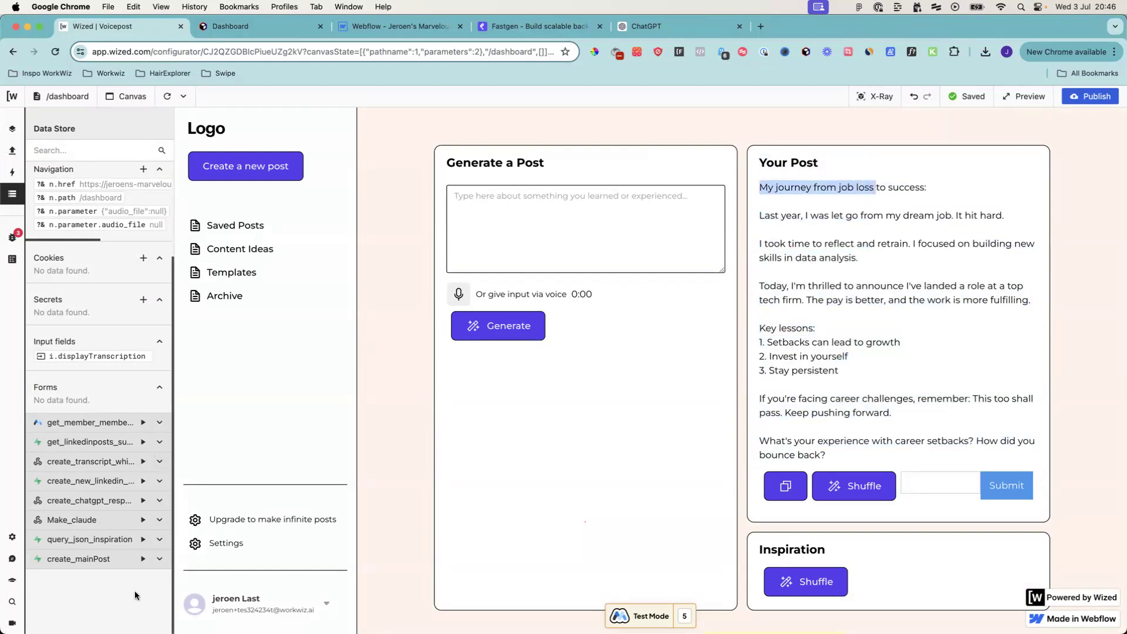
click(143, 520)
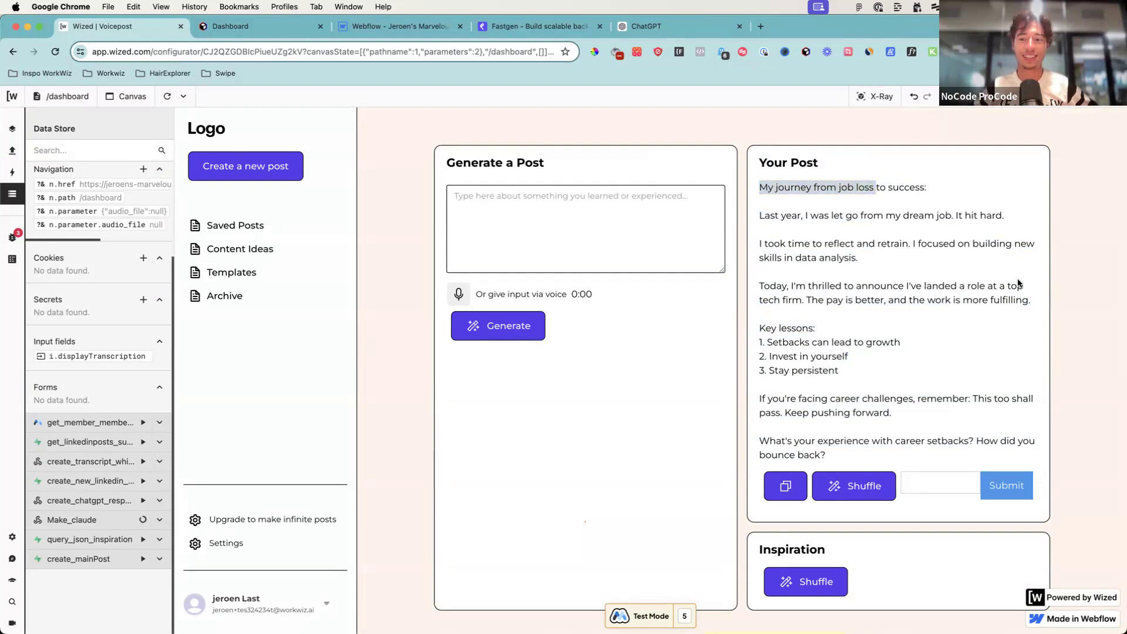
click(945, 260)
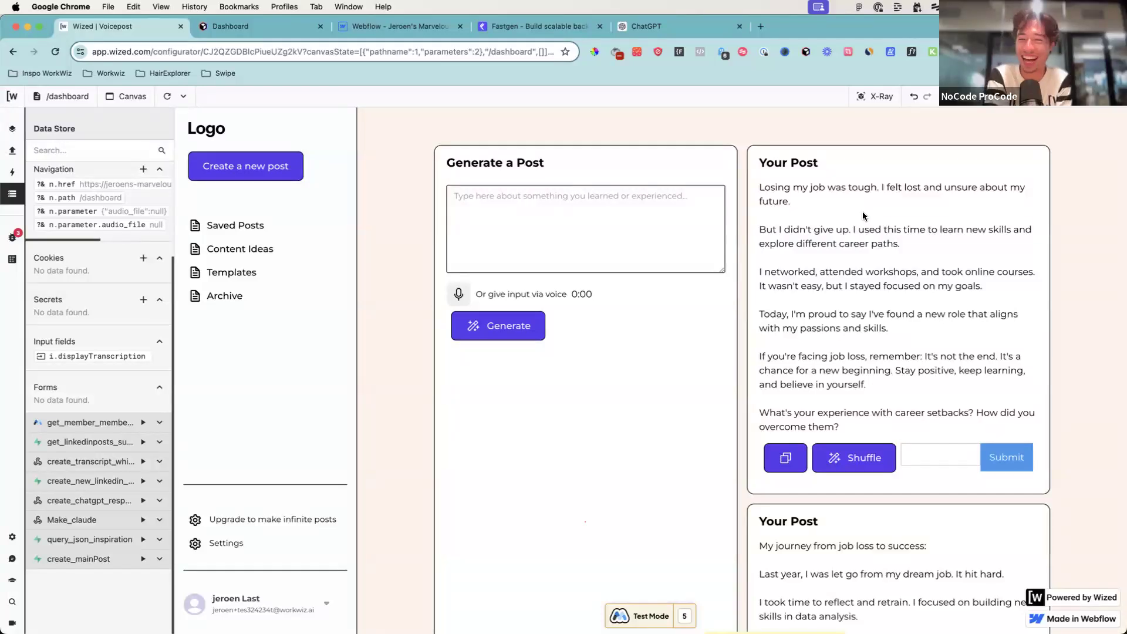
scroll(841, 278, down, 6)
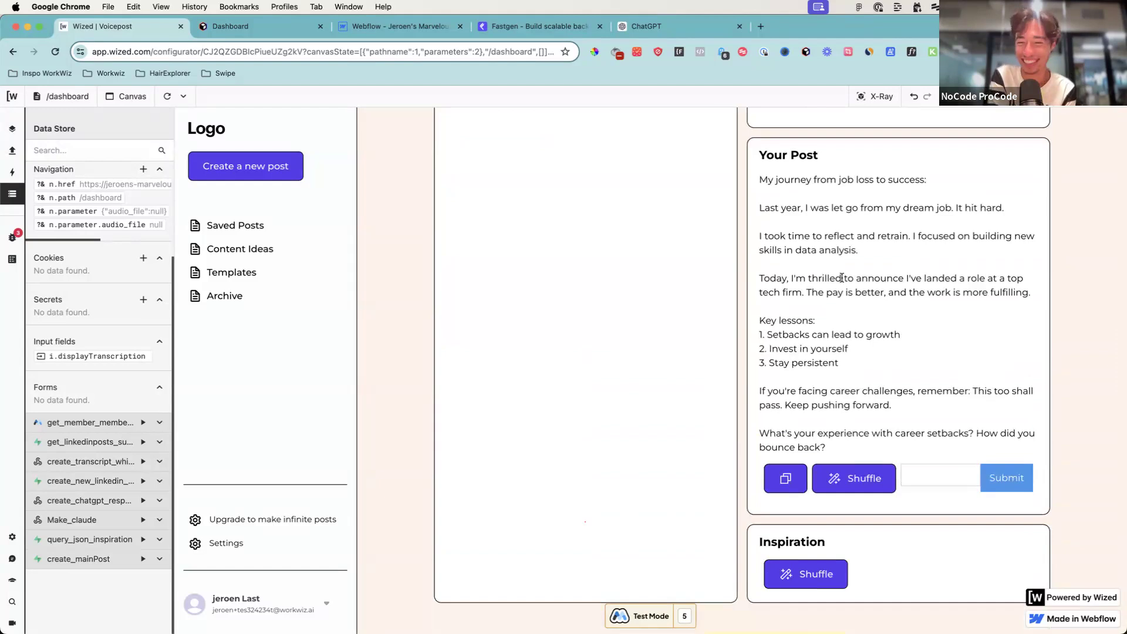
scroll(840, 278, up, 6)
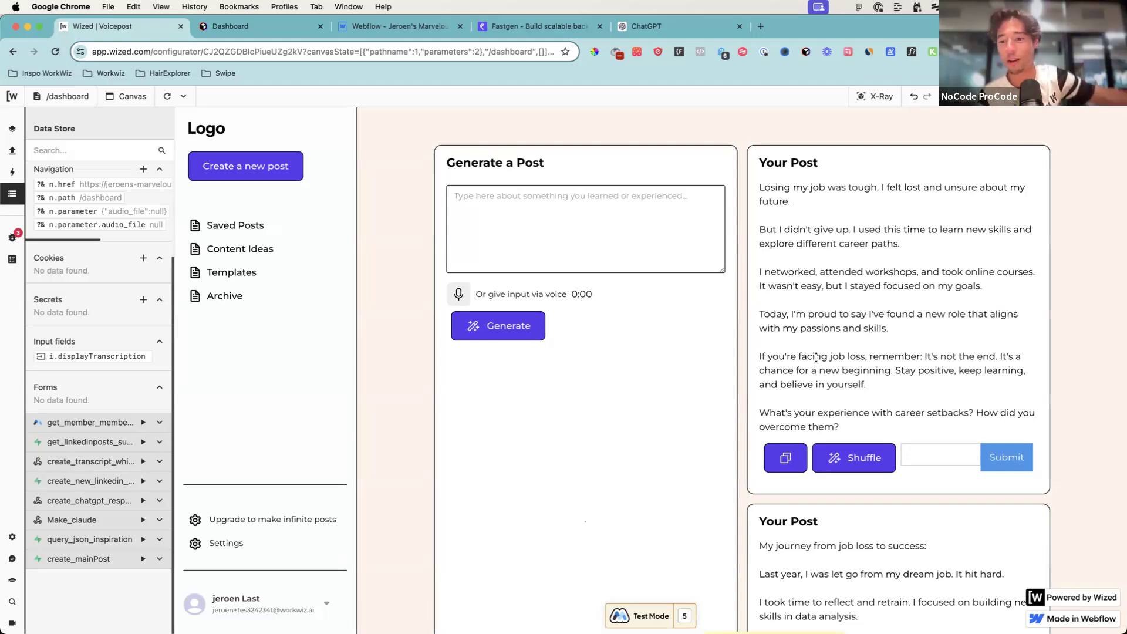
Step: Enter "SUBSCRIBE!" in the text area of the Generate a Post card
drag(850, 421, 817, 352)
click(816, 331)
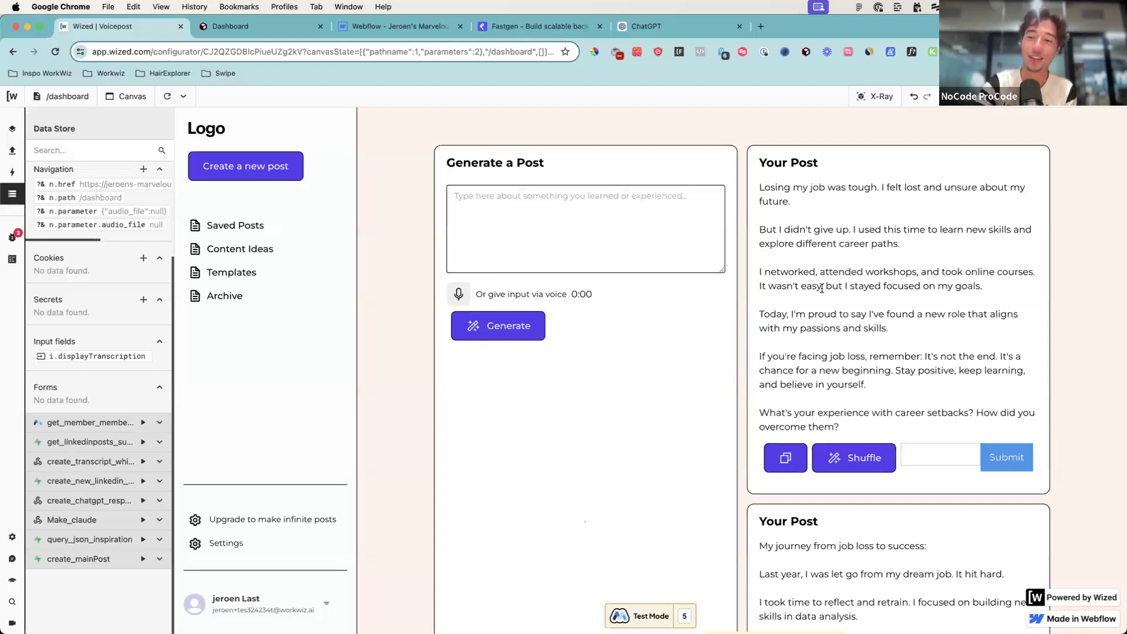
click(575, 215)
text(SUBSCRIBE!)
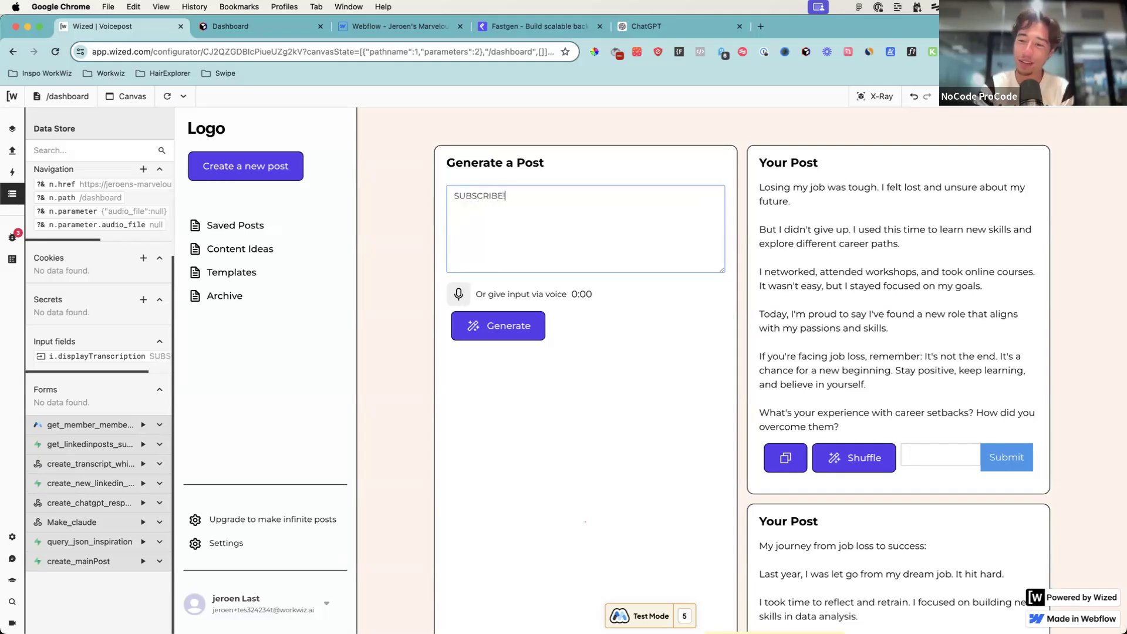